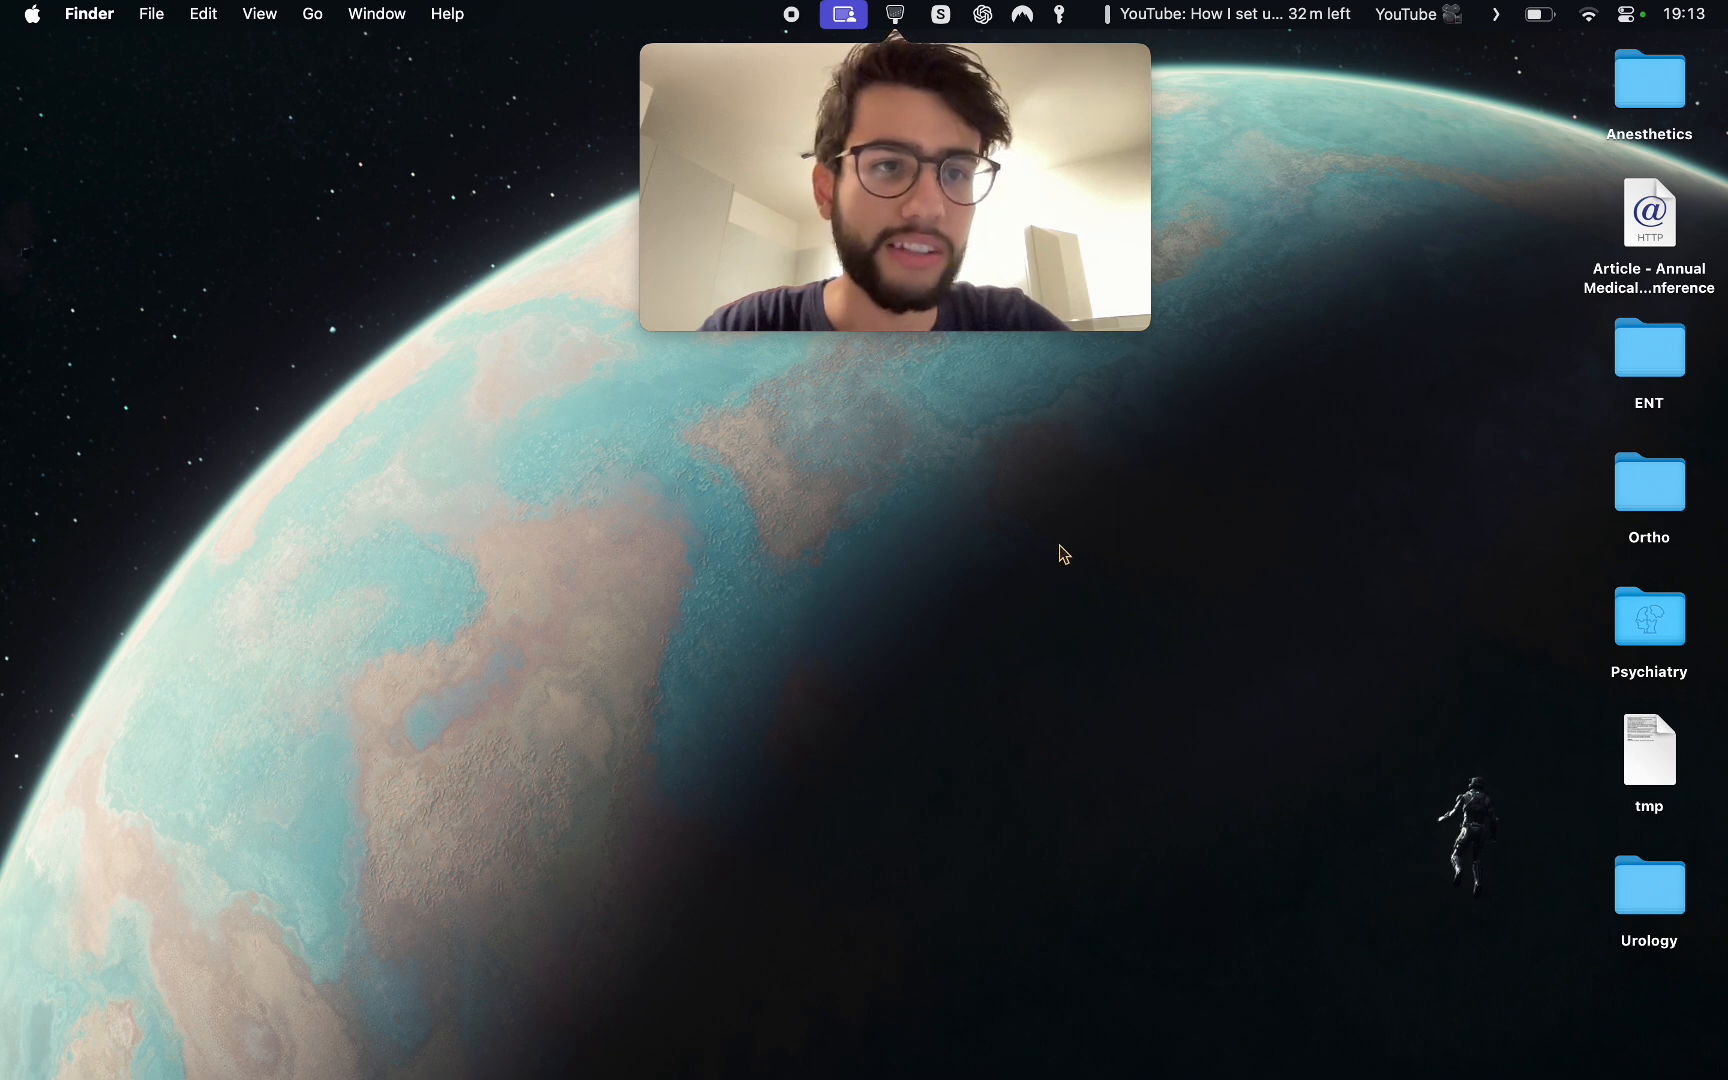
Step: Search Spotlight for "dock" and open the Desktop & Dock settings
left_click(1133, 300)
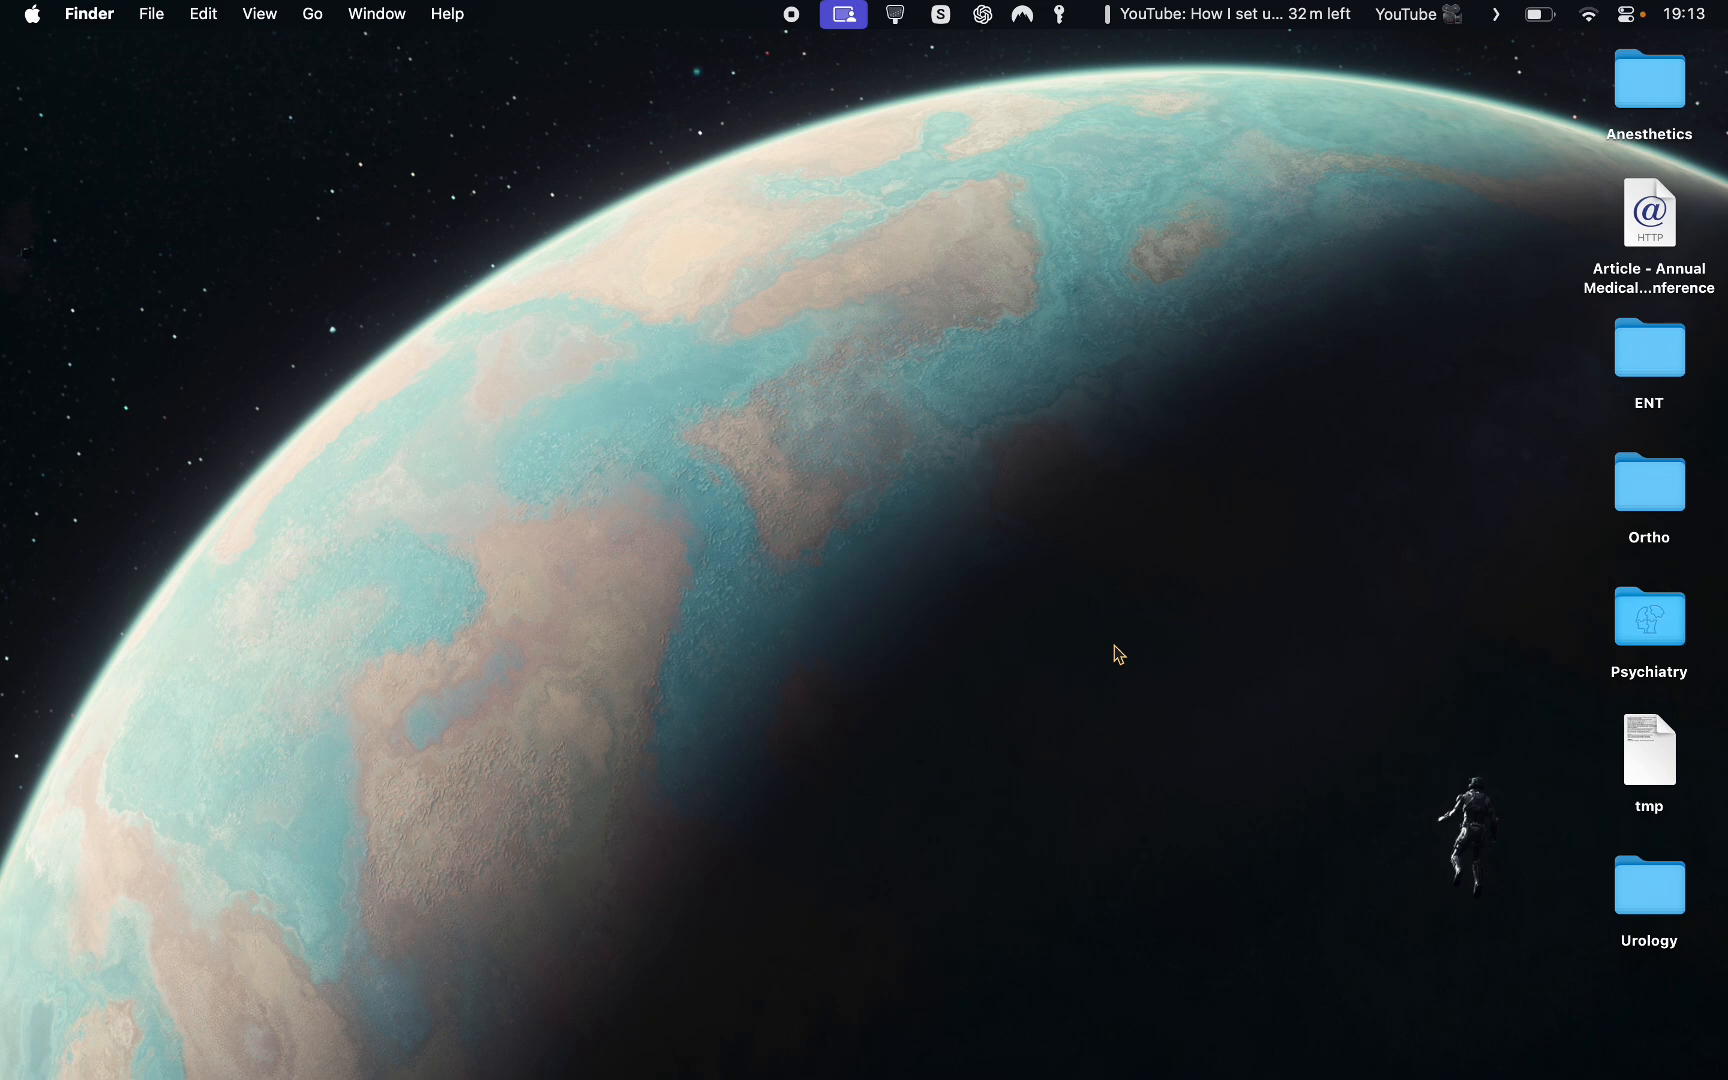
key("super+space")
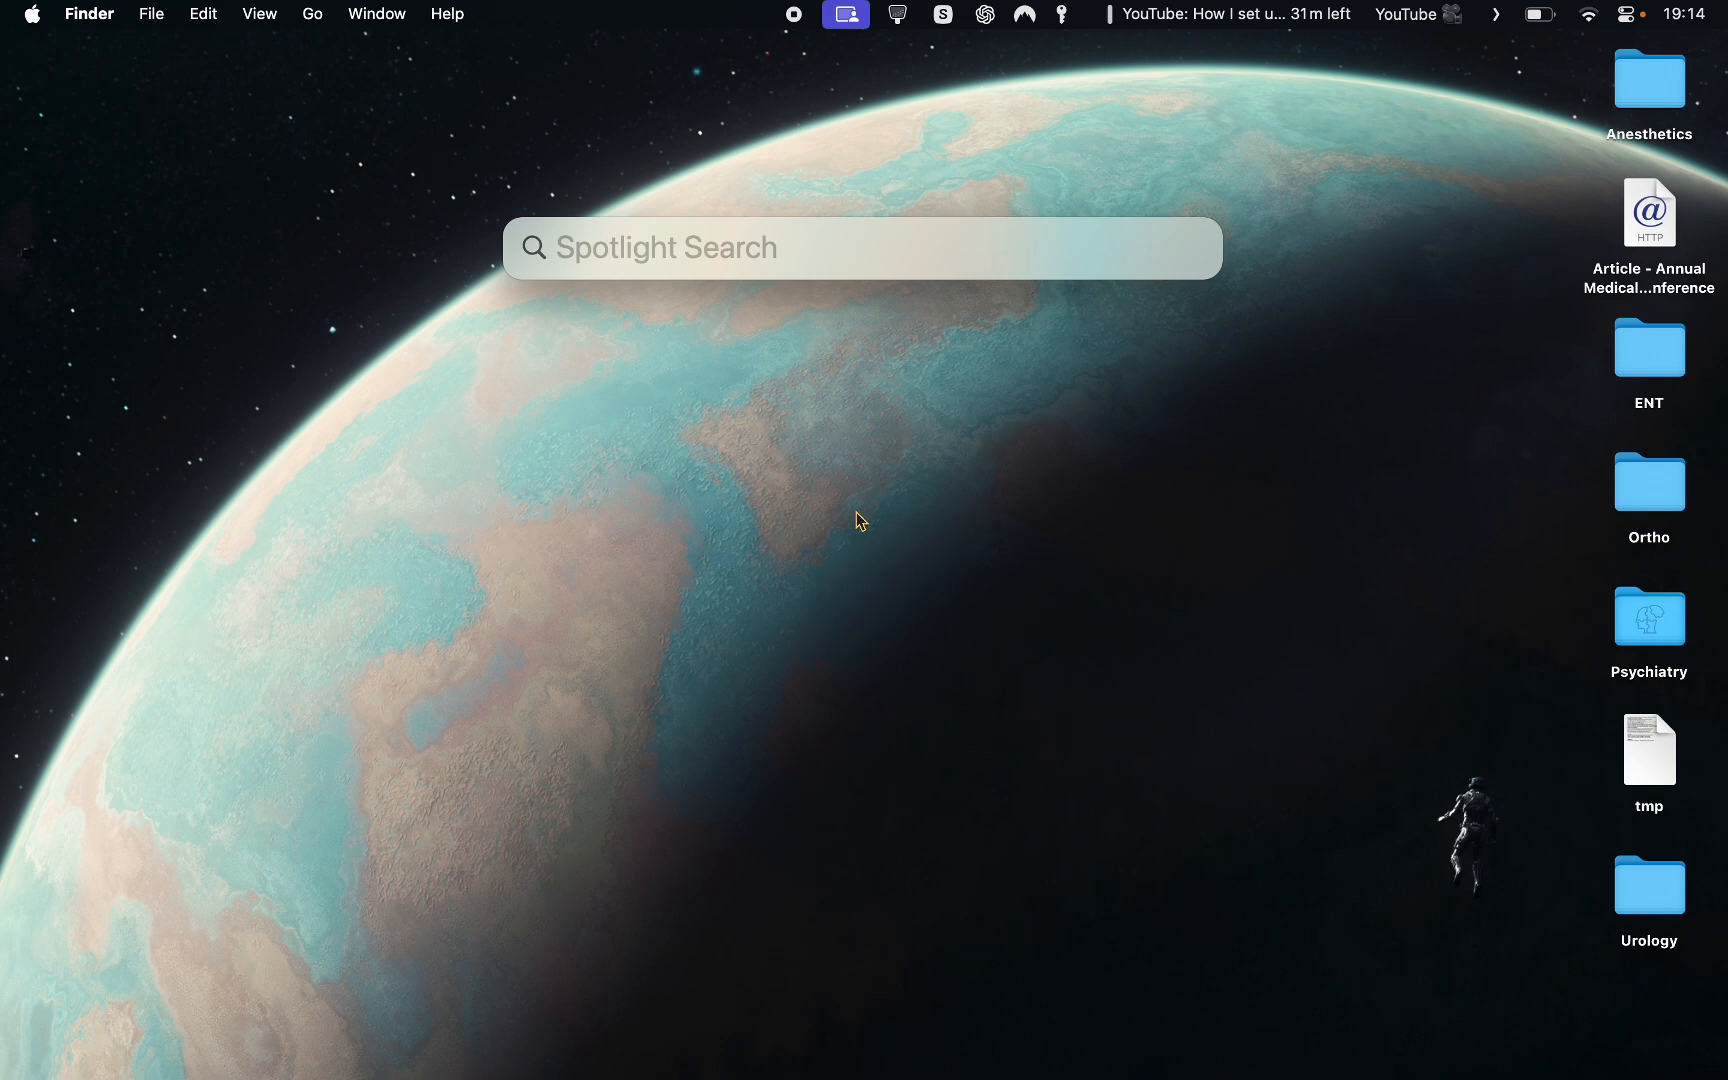
type("dock")
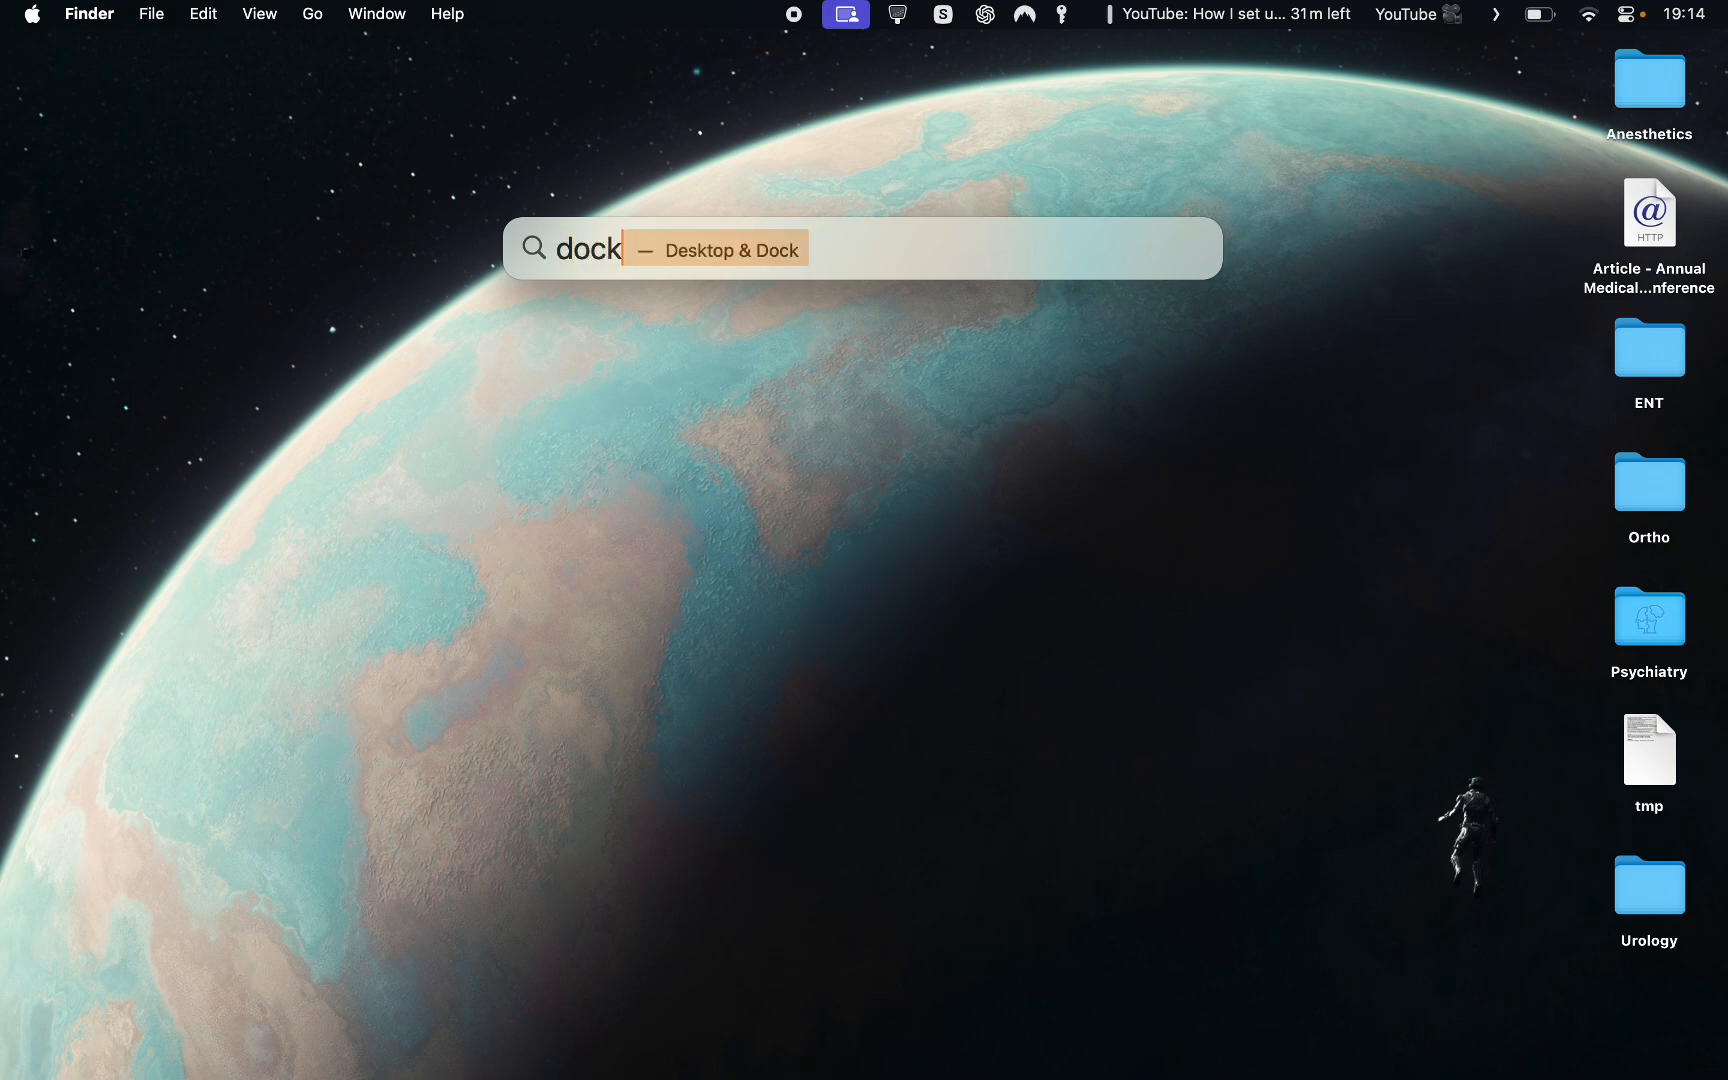
mouse_move(5, 460)
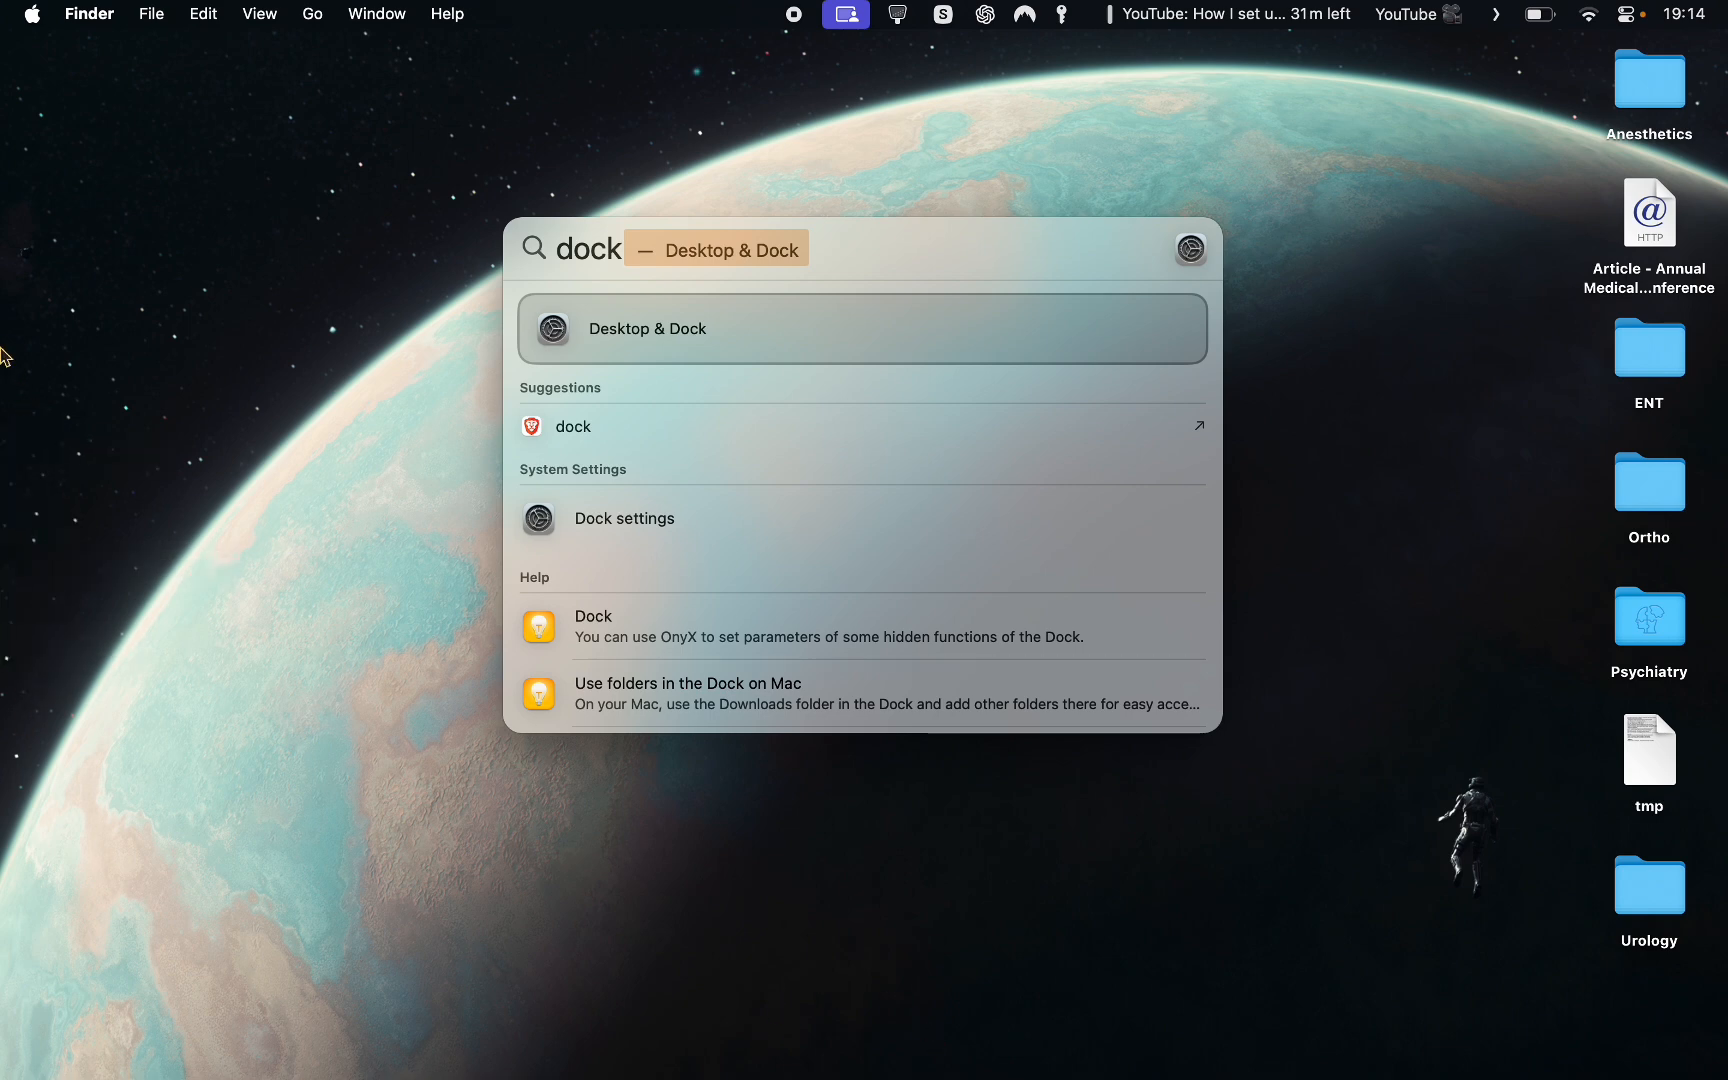
mouse_move(2, 358)
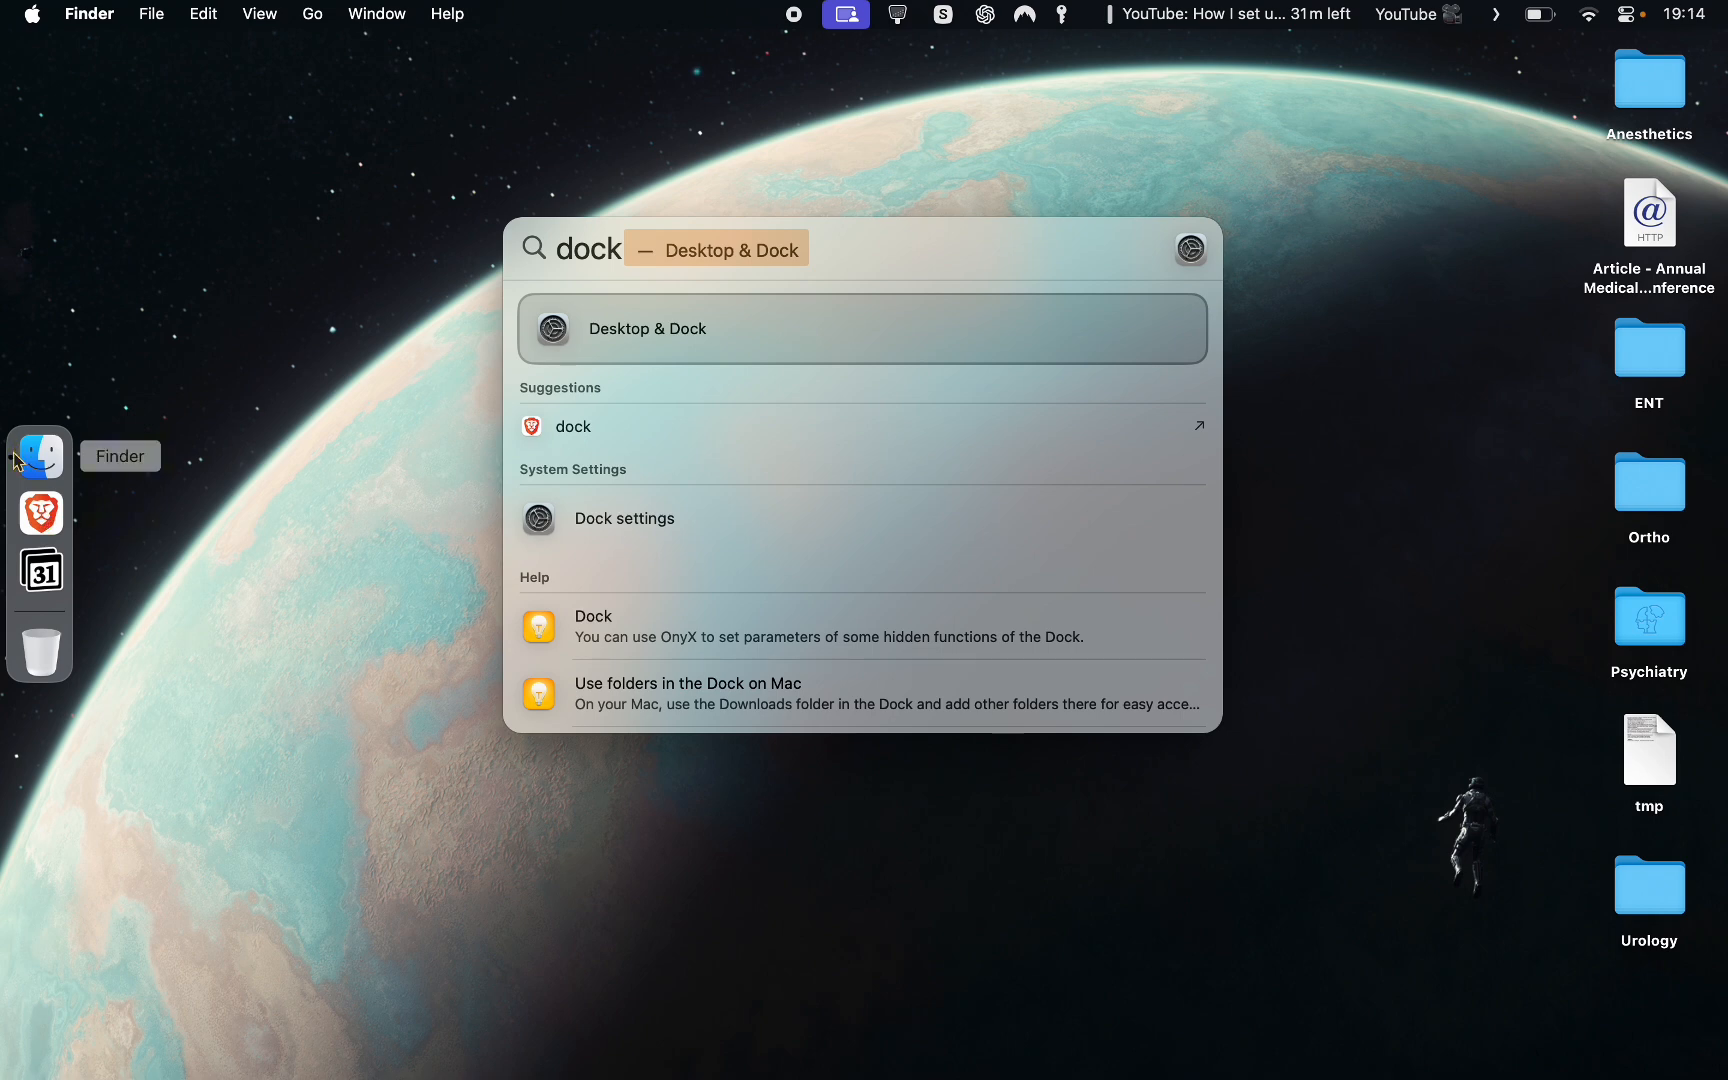
left_click(42, 520)
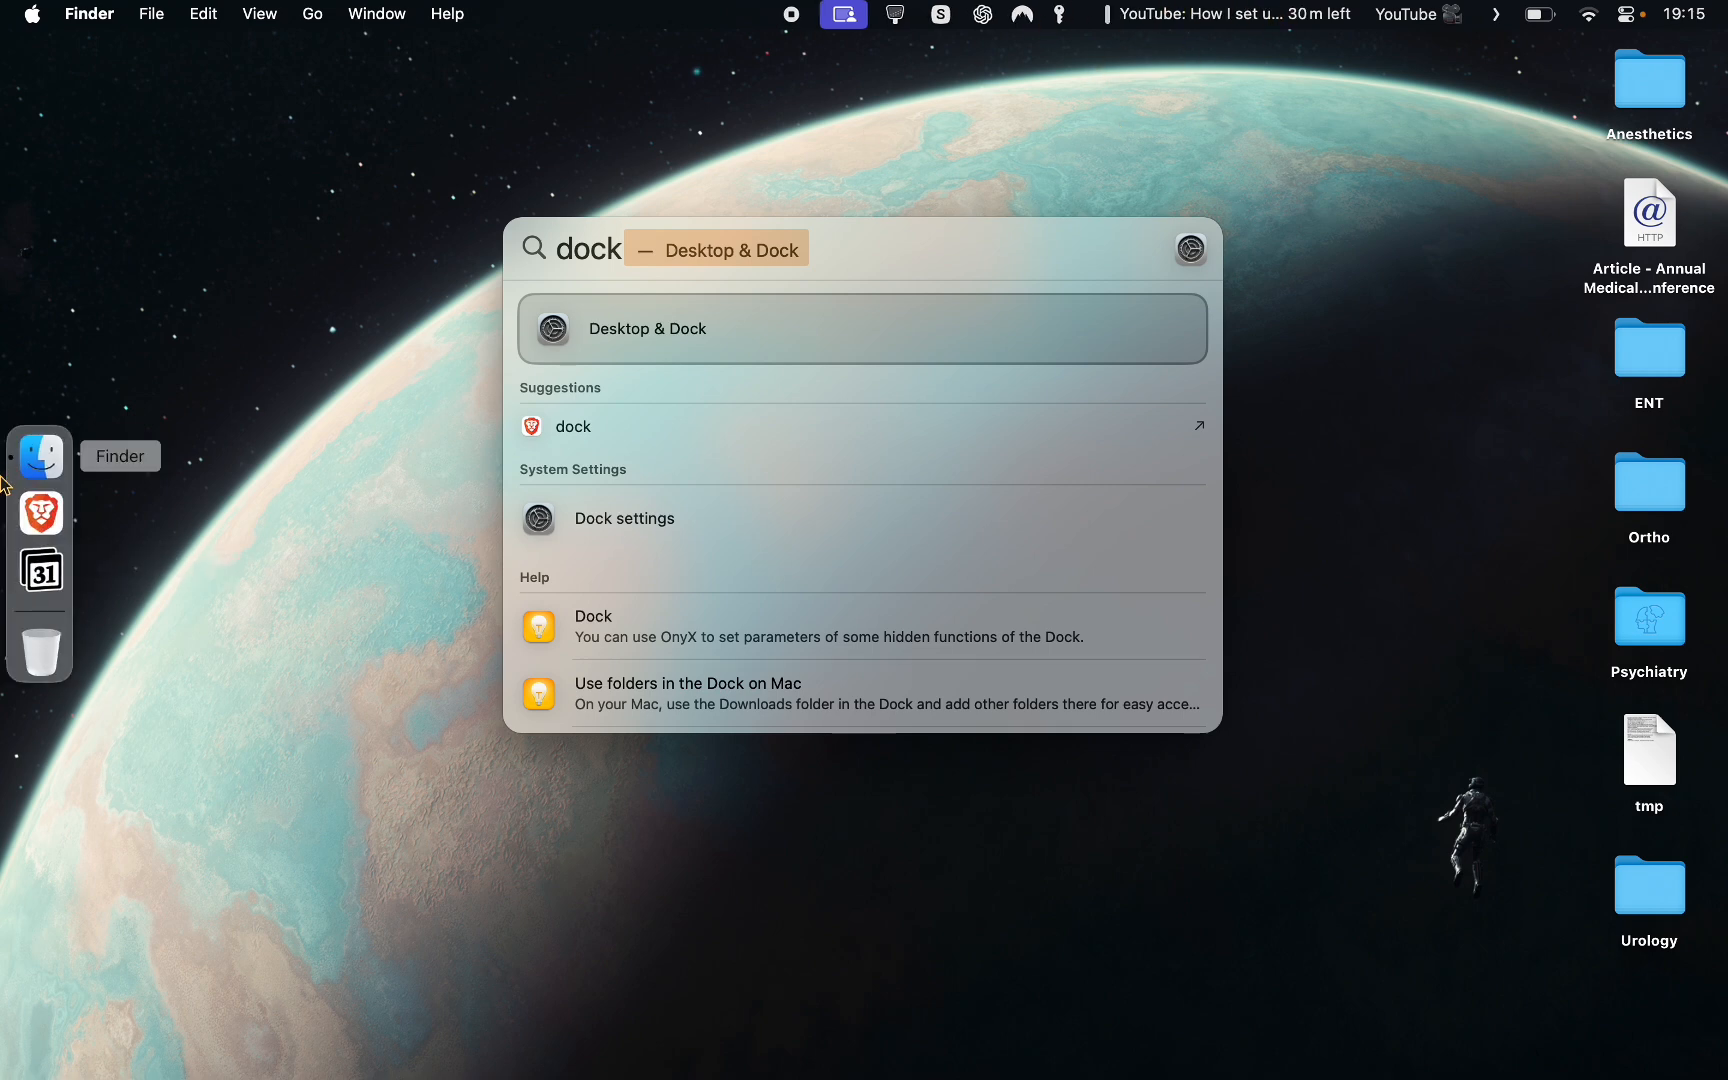
mouse_move(3, 641)
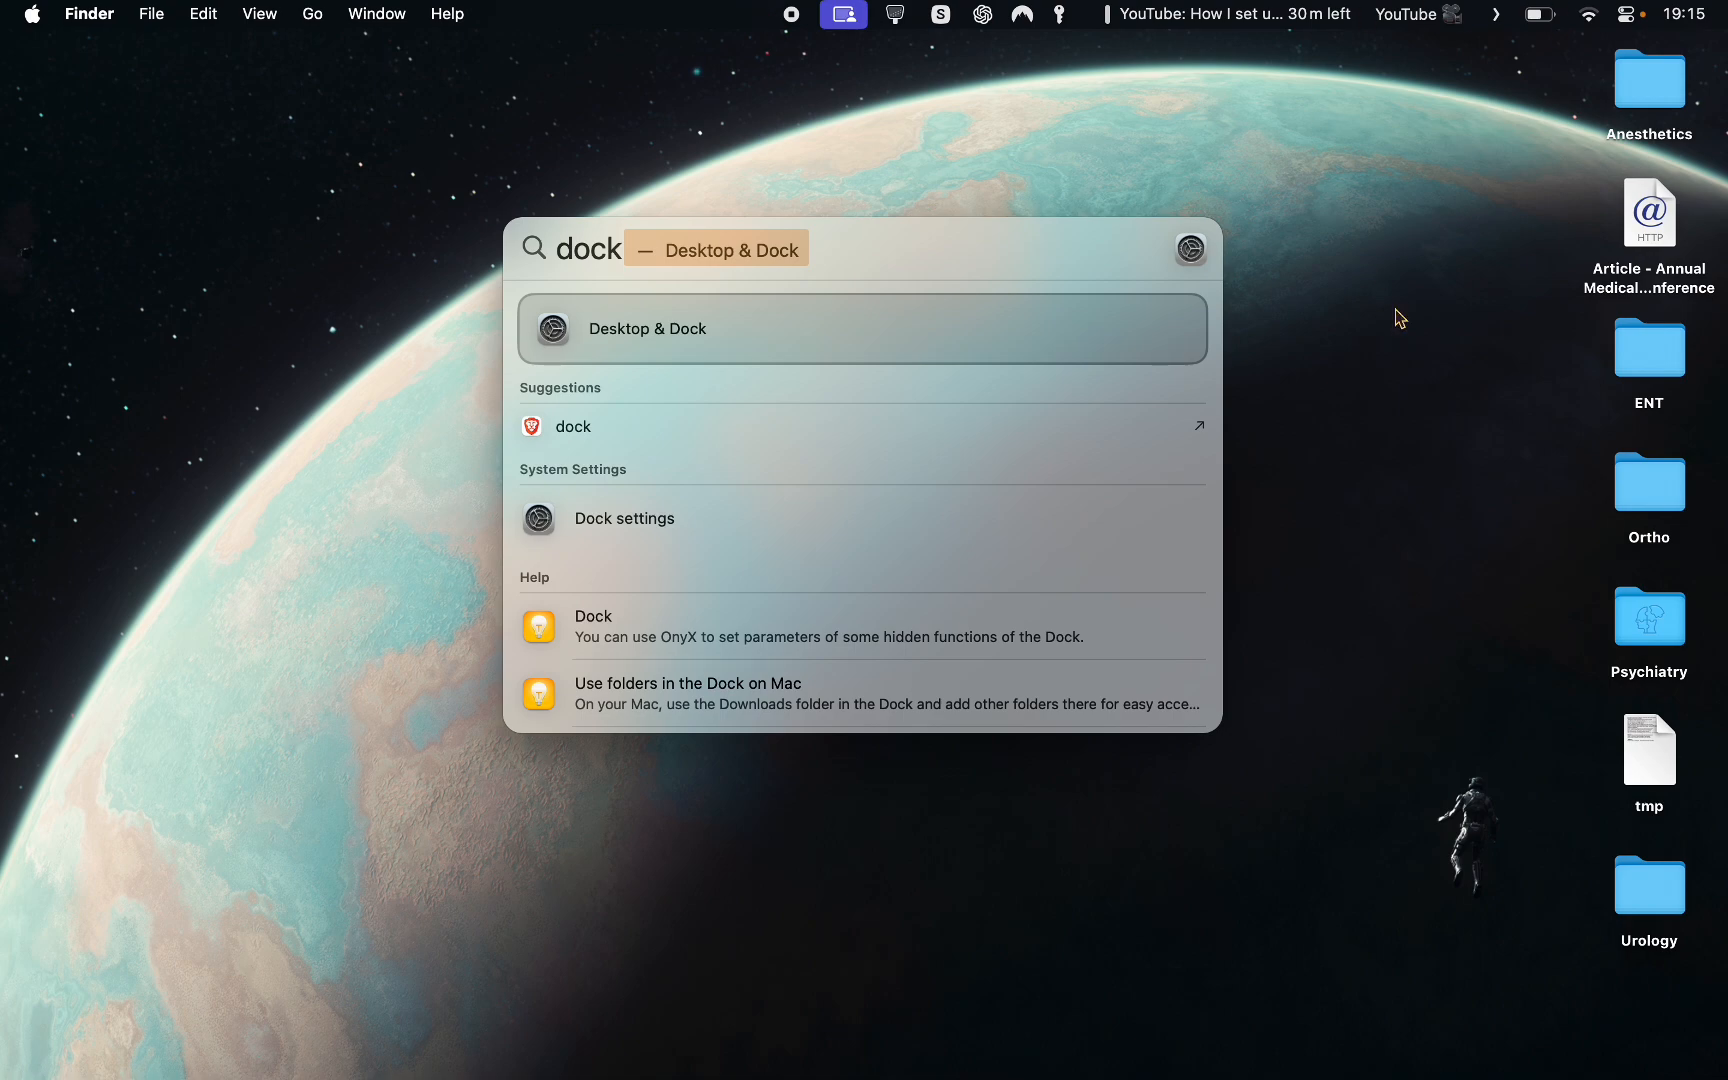
key("Return")
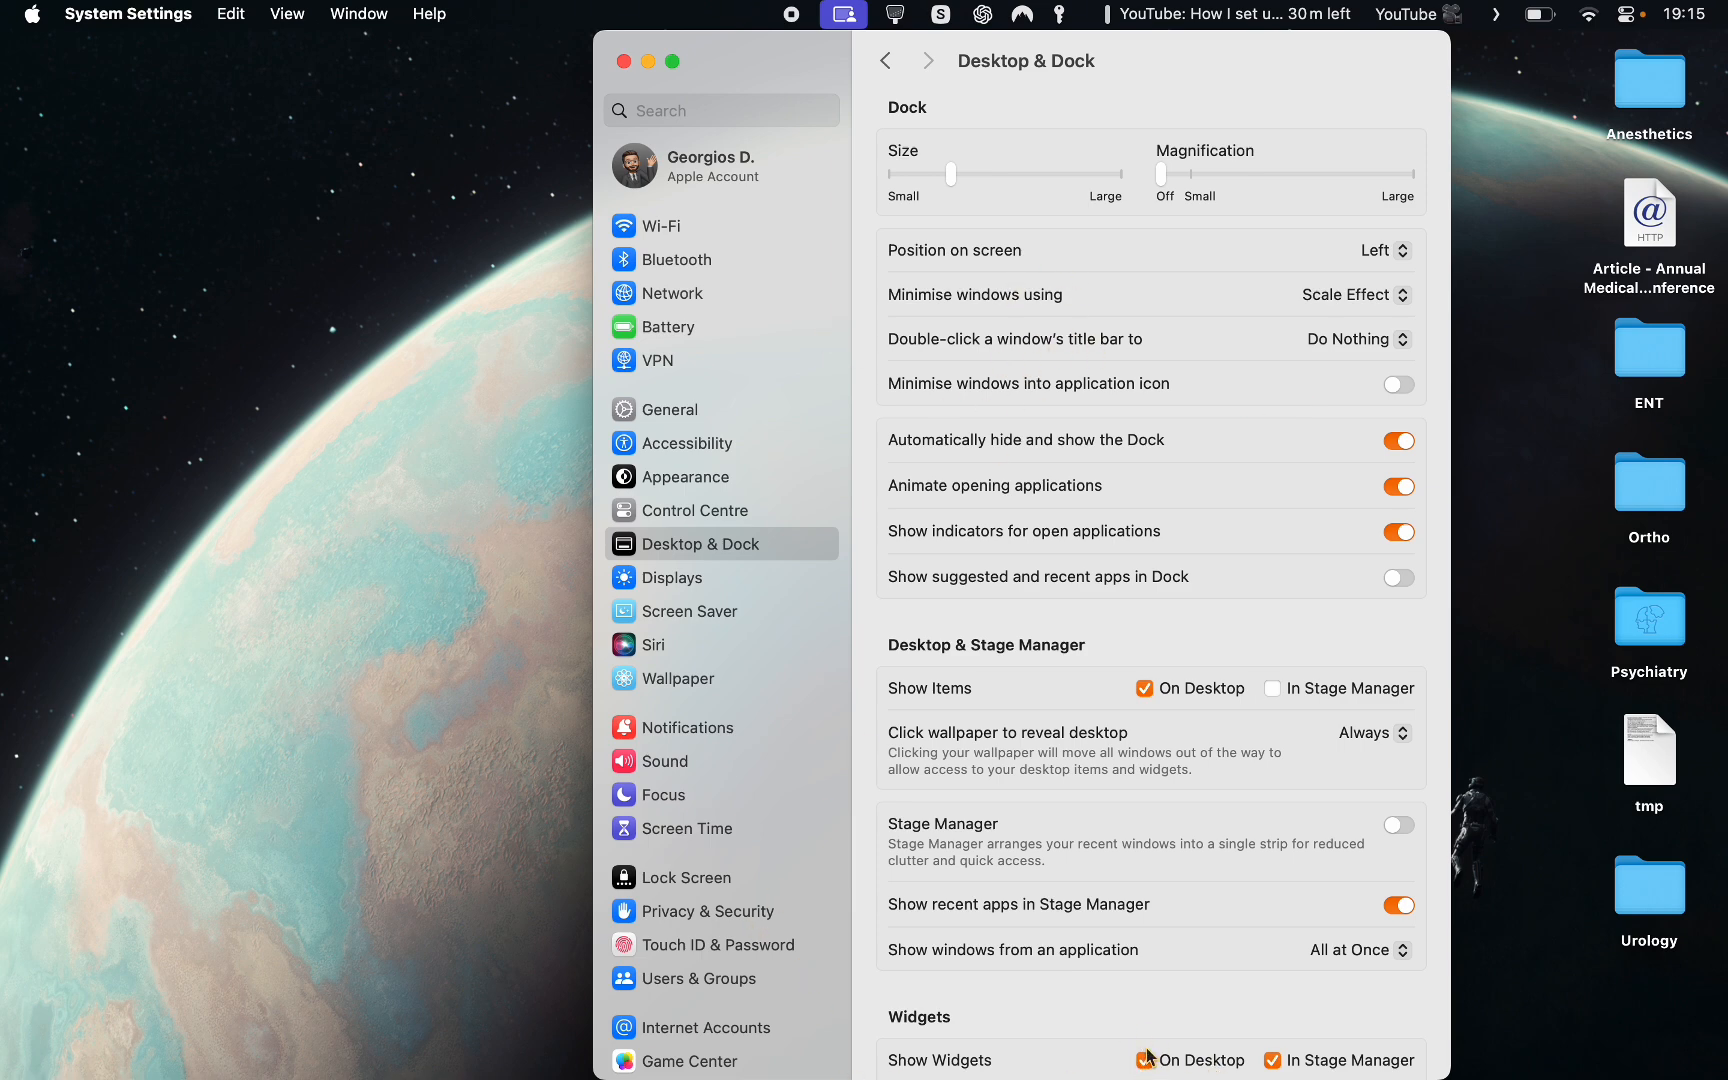
Step: Turn off showing items on the desktop, and turn it back on
mouse_move(4, 744)
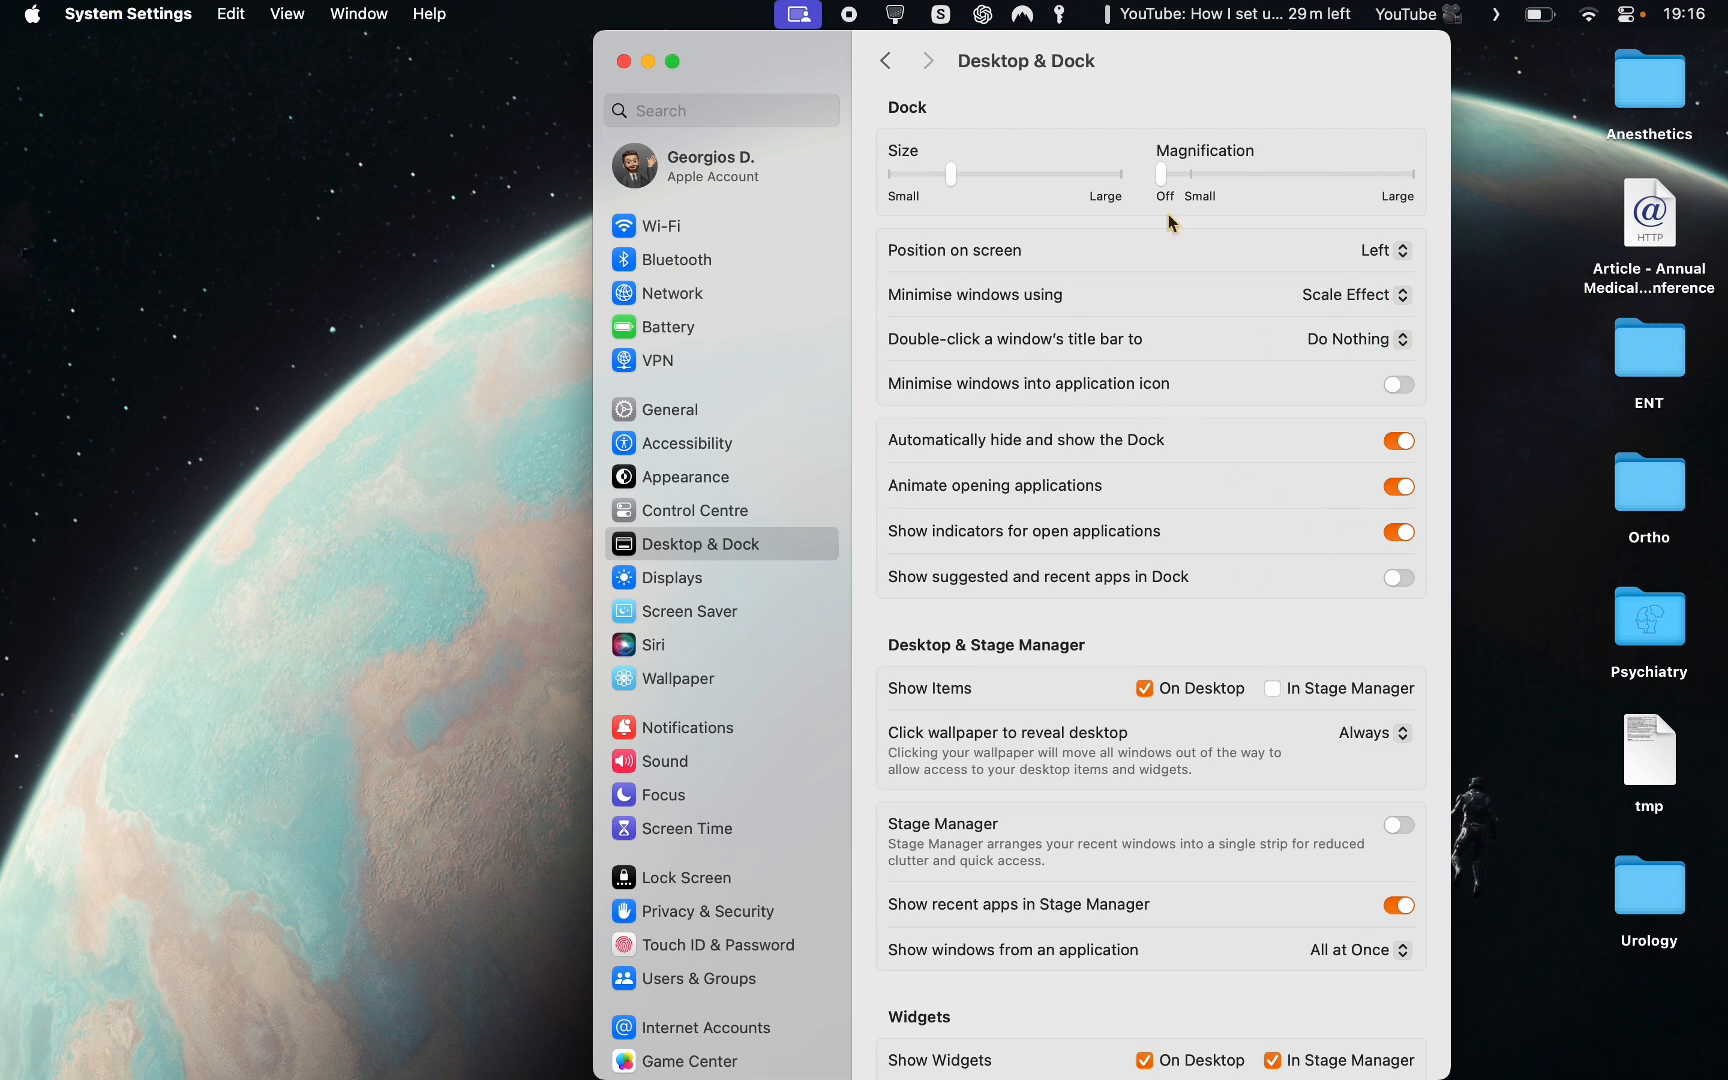
scroll(1122, 510, "down", 5)
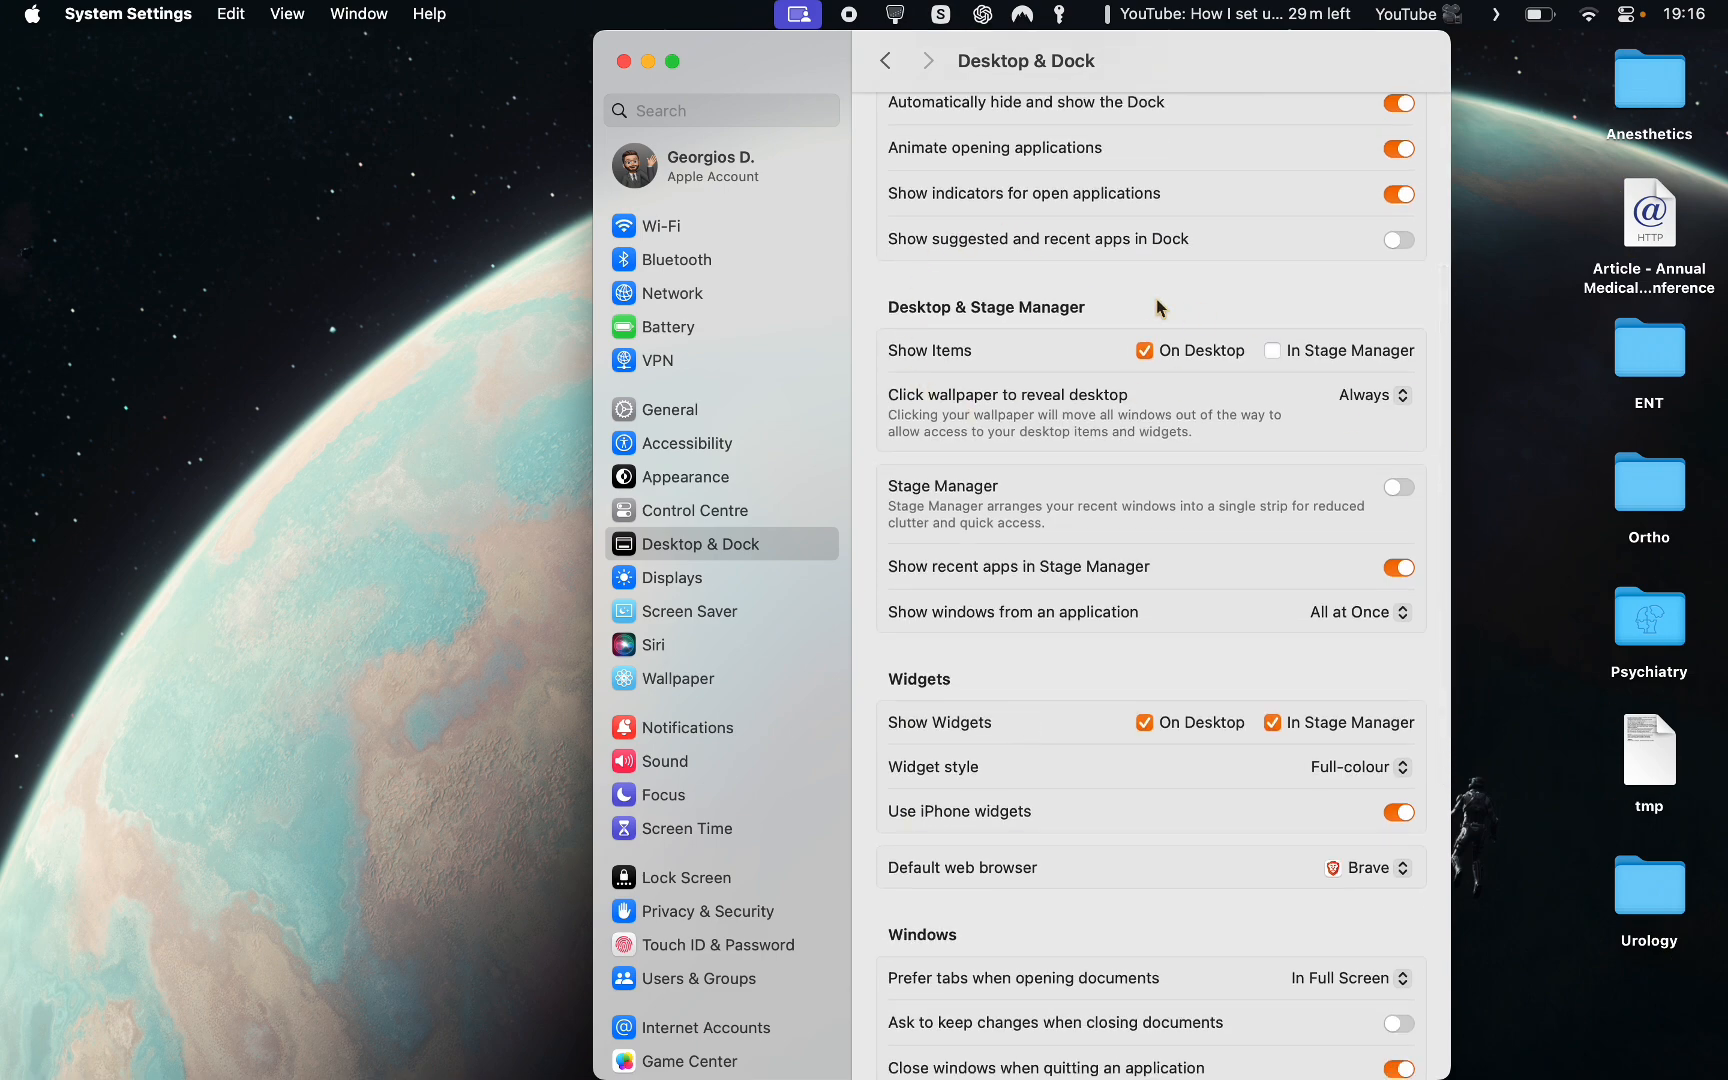
left_click(1146, 352)
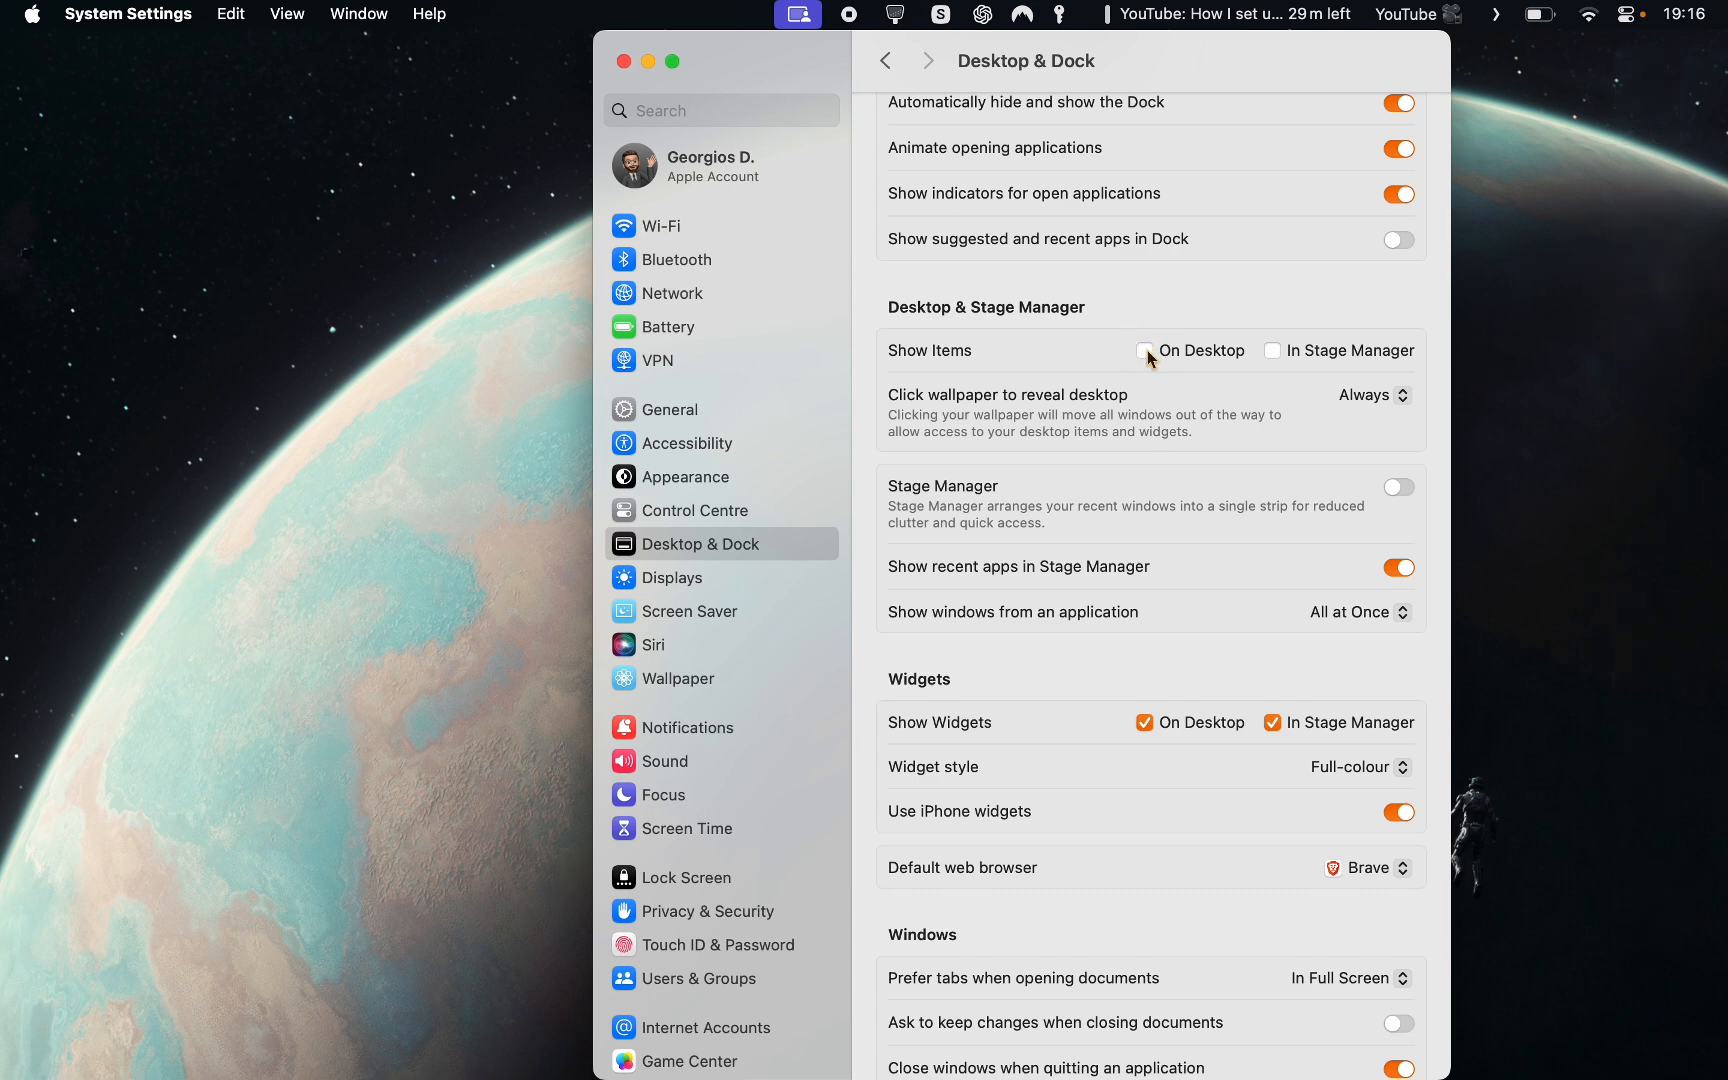
left_click(1146, 351)
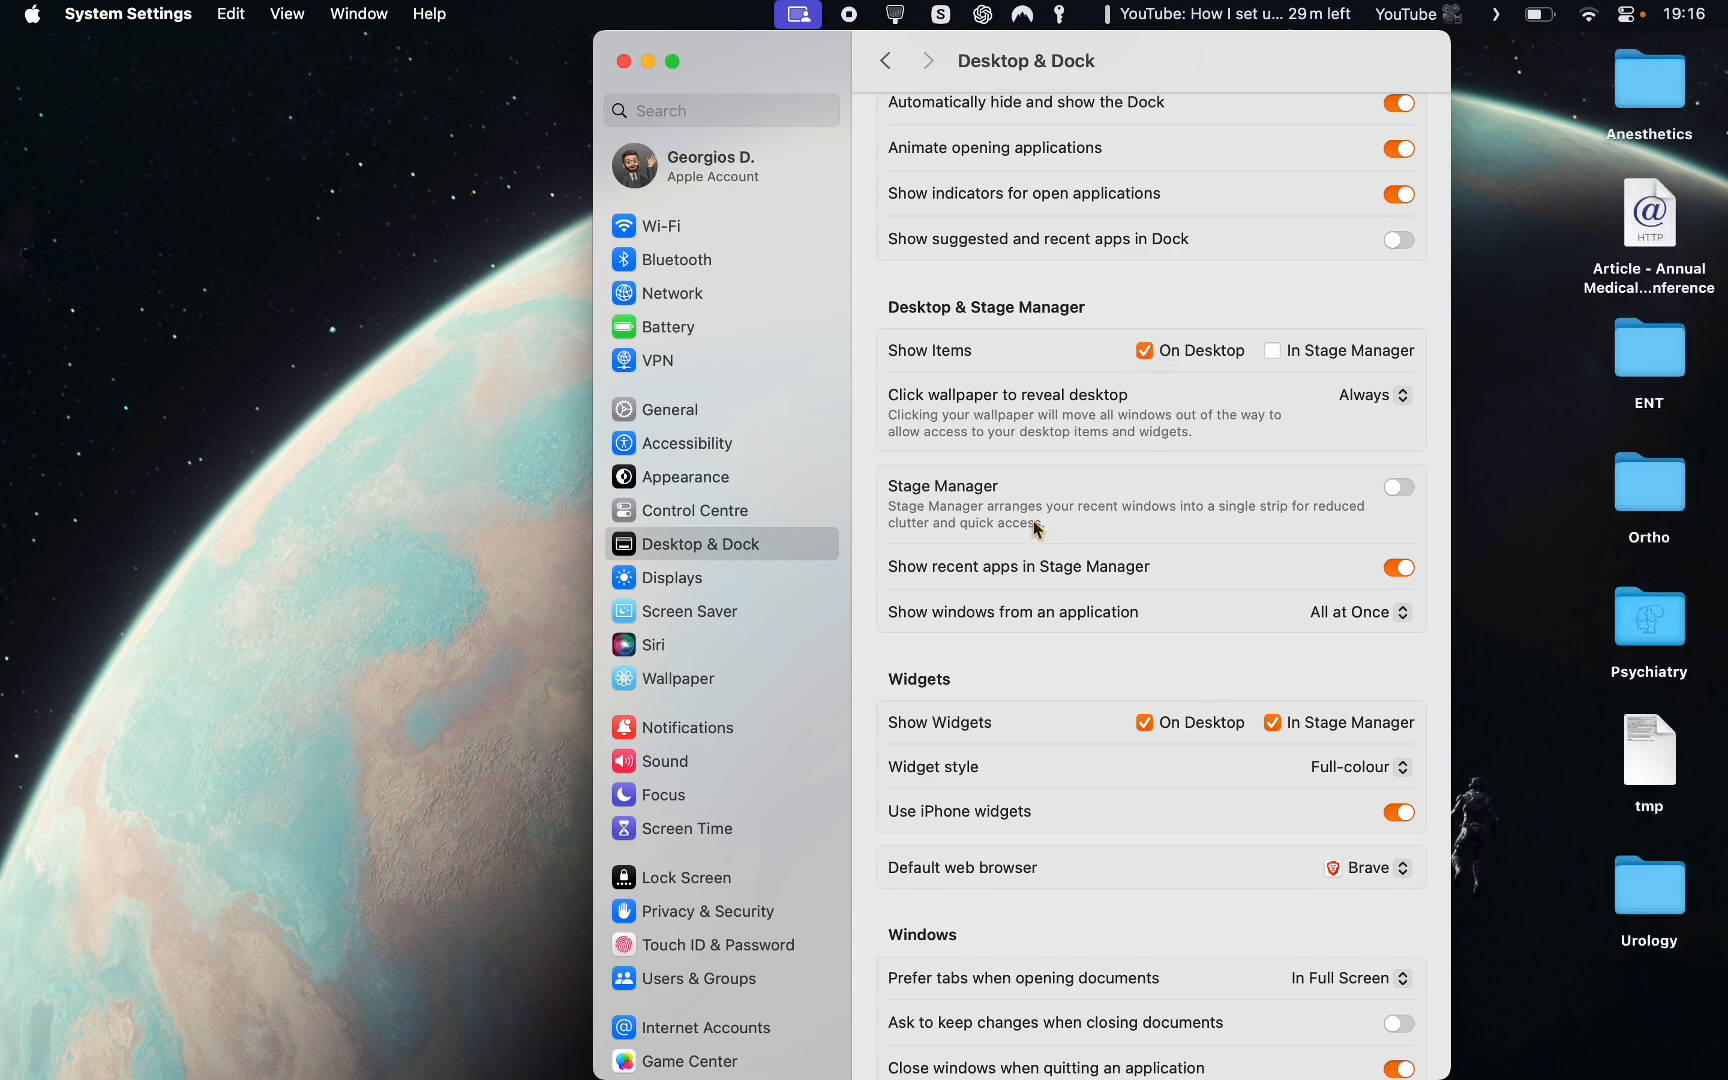
Step: Review the remaining Desktop & Dock settings, from Stage Manager down to Mission Control
scroll(1036, 528, "down", 1)
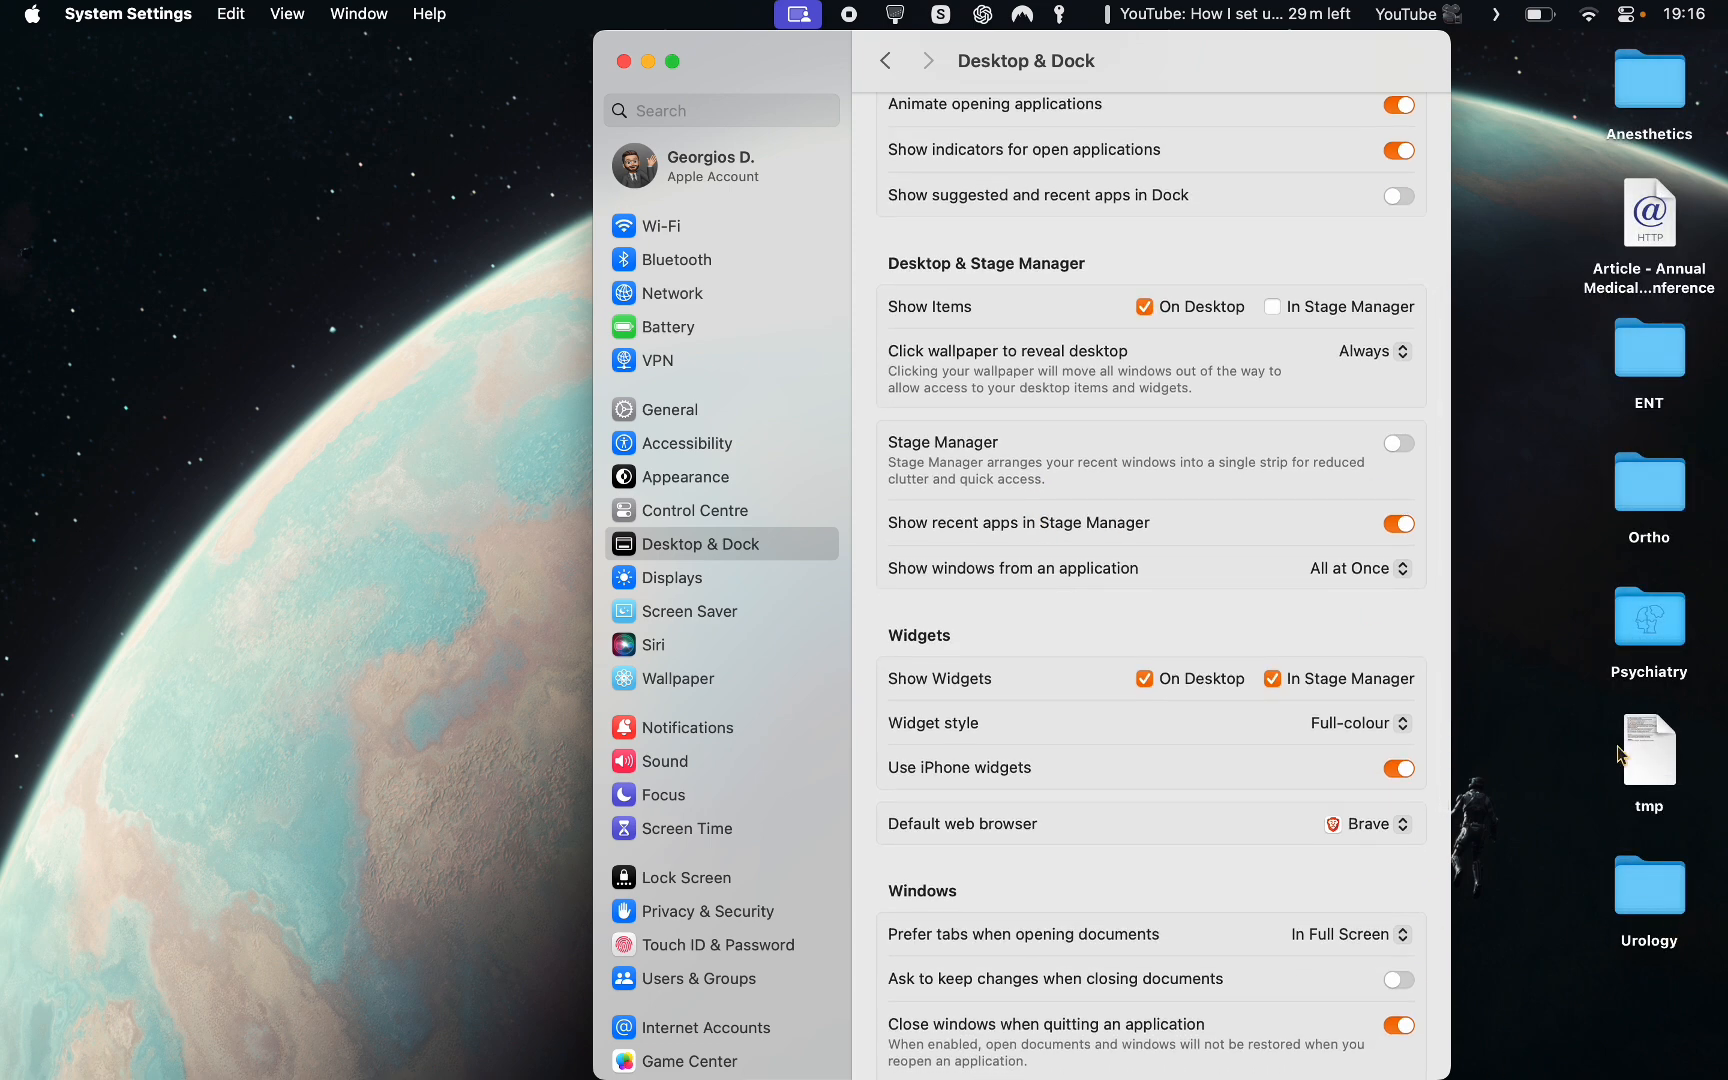
scroll(1275, 572, "down", 3)
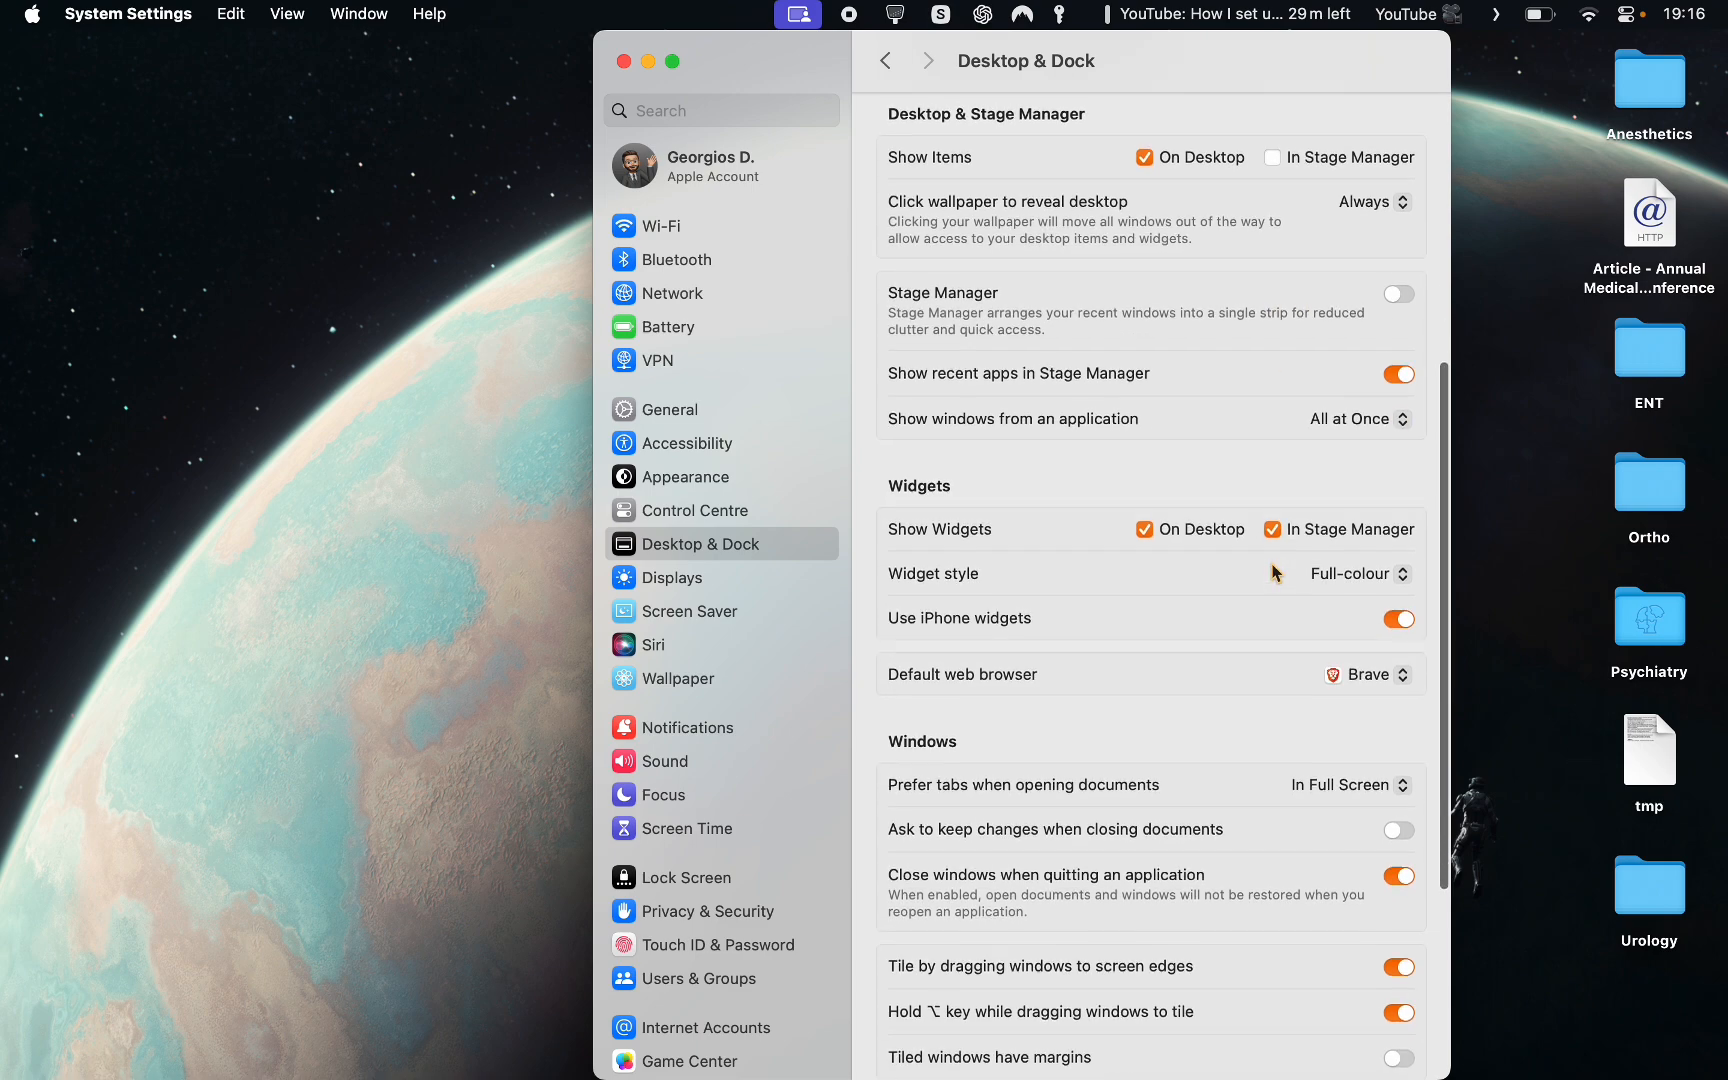
scroll(1275, 572, "down", 3)
scroll(1133, 514, "down", 4)
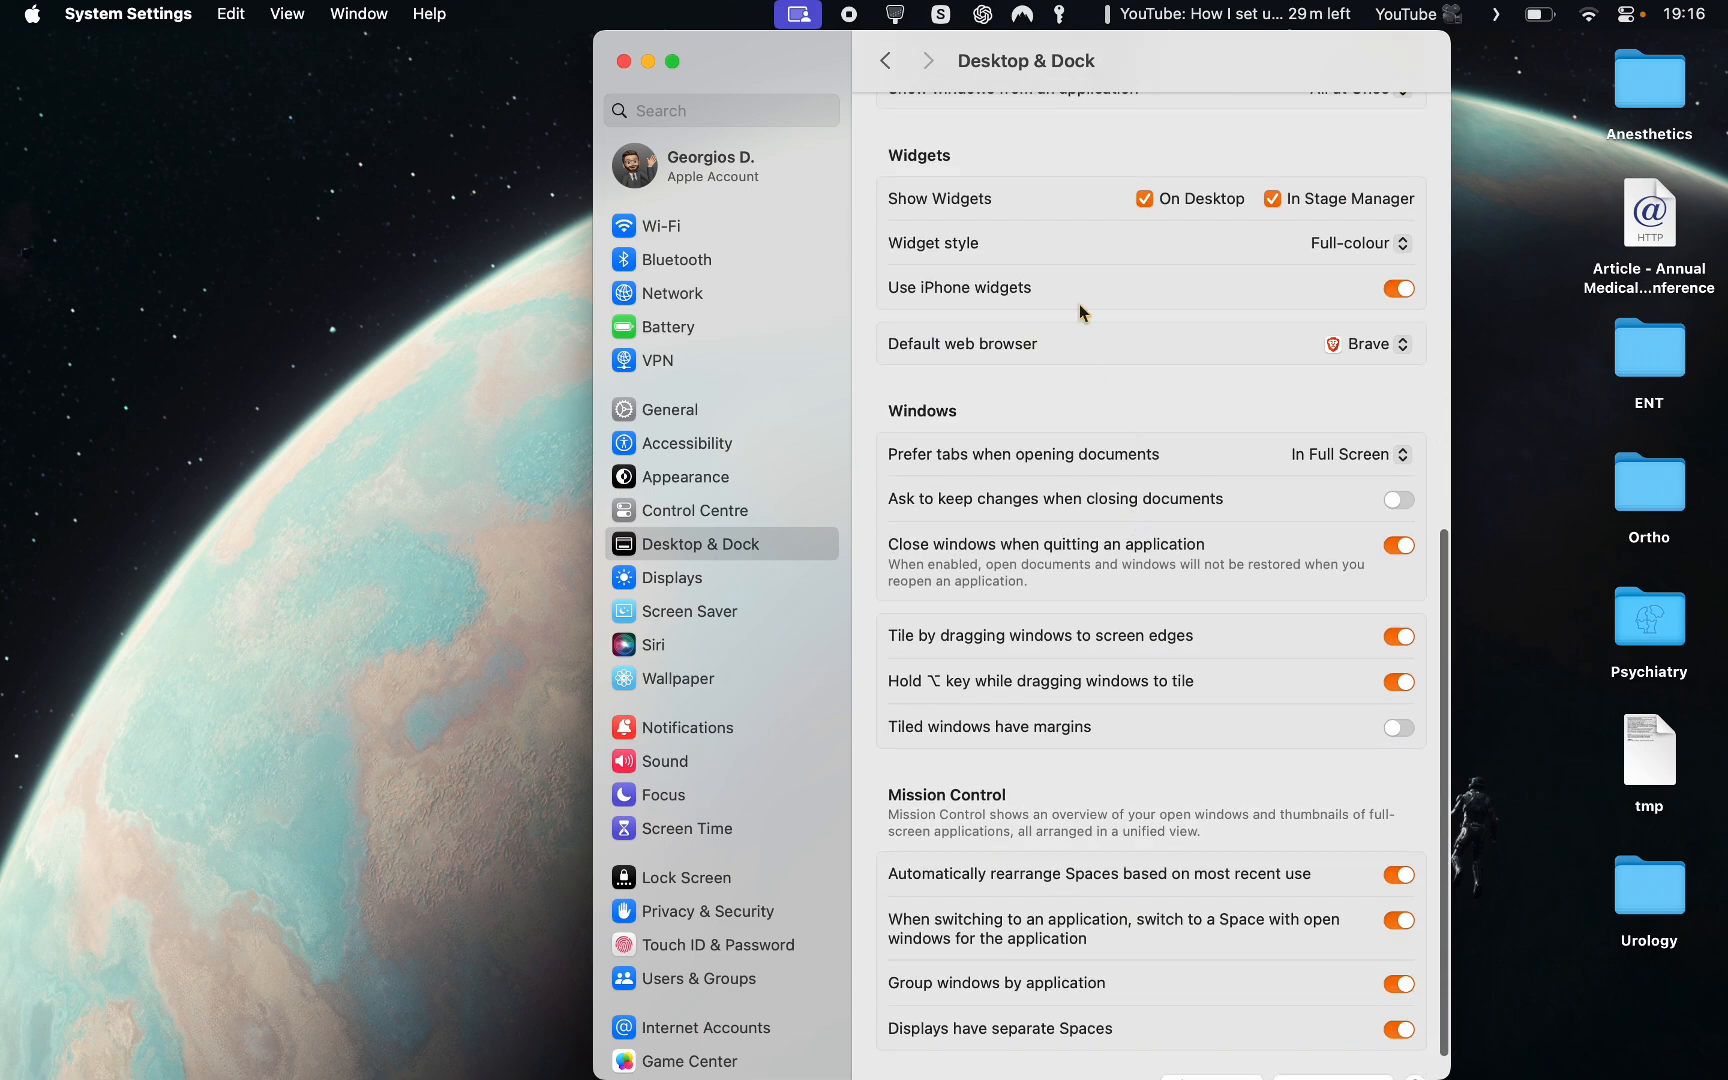
scroll(1219, 554, "down", 1)
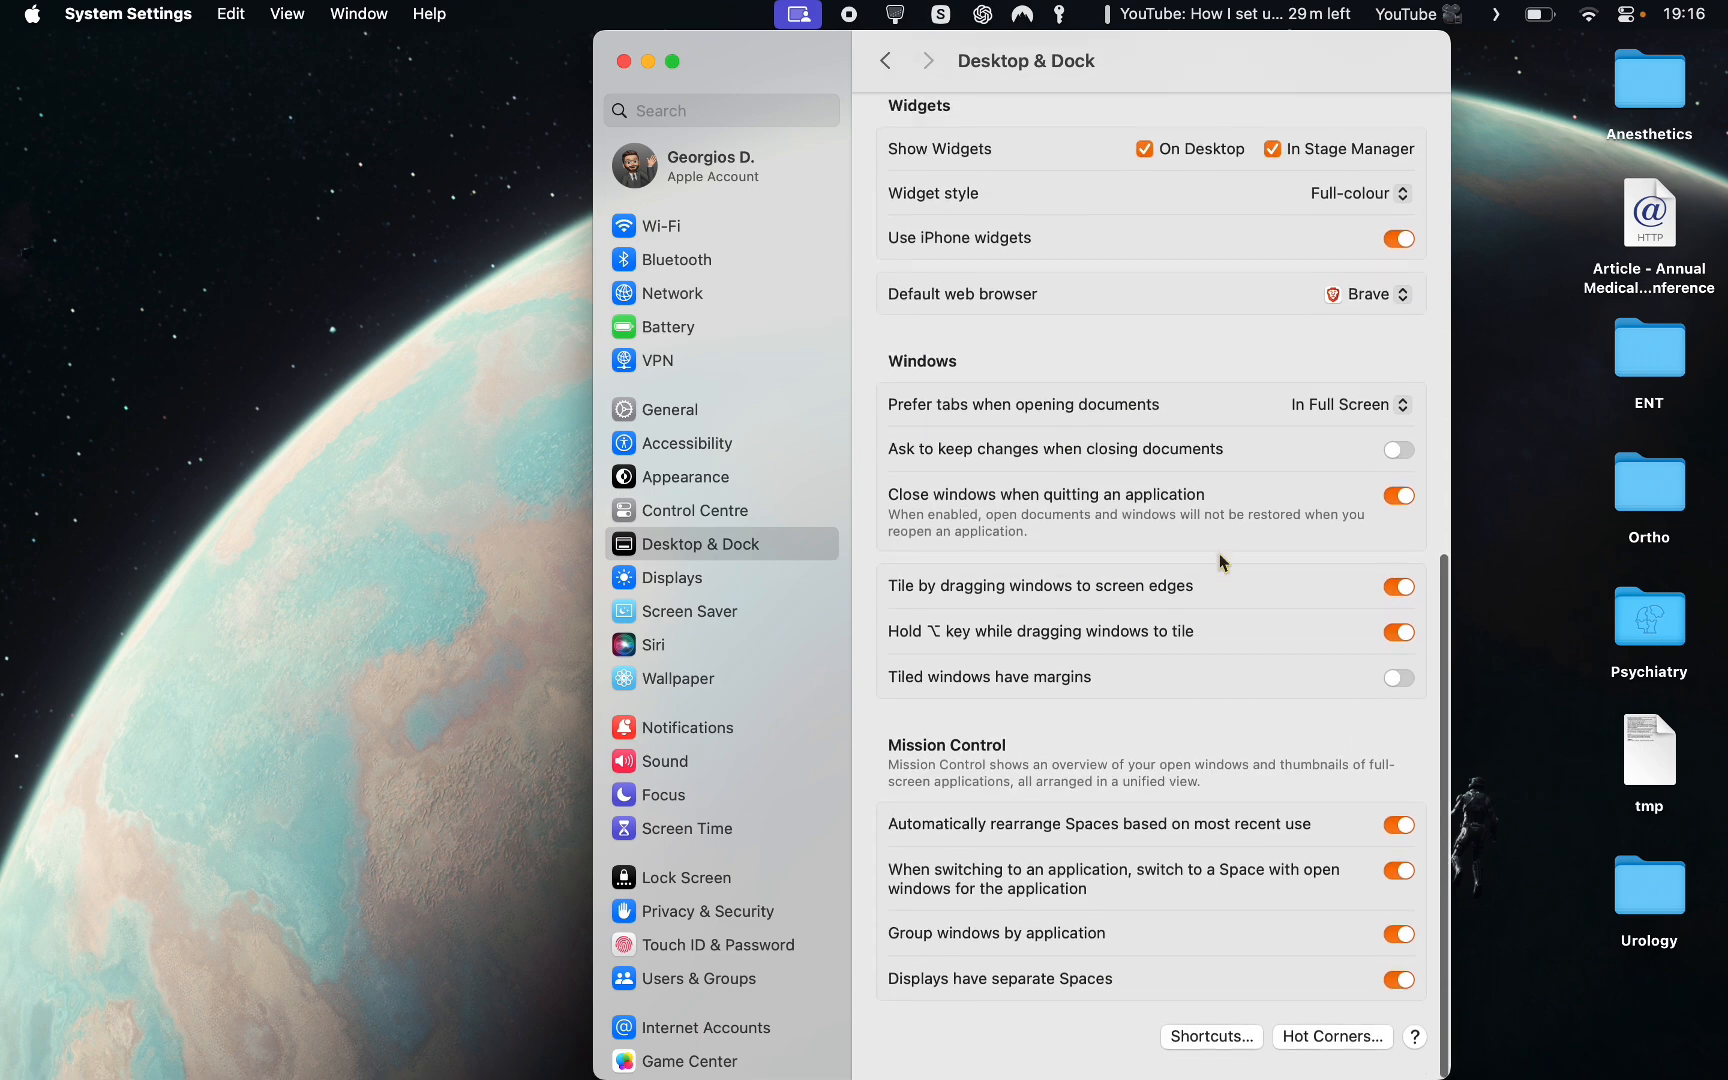
left_click(1628, 13)
left_click(1633, 13)
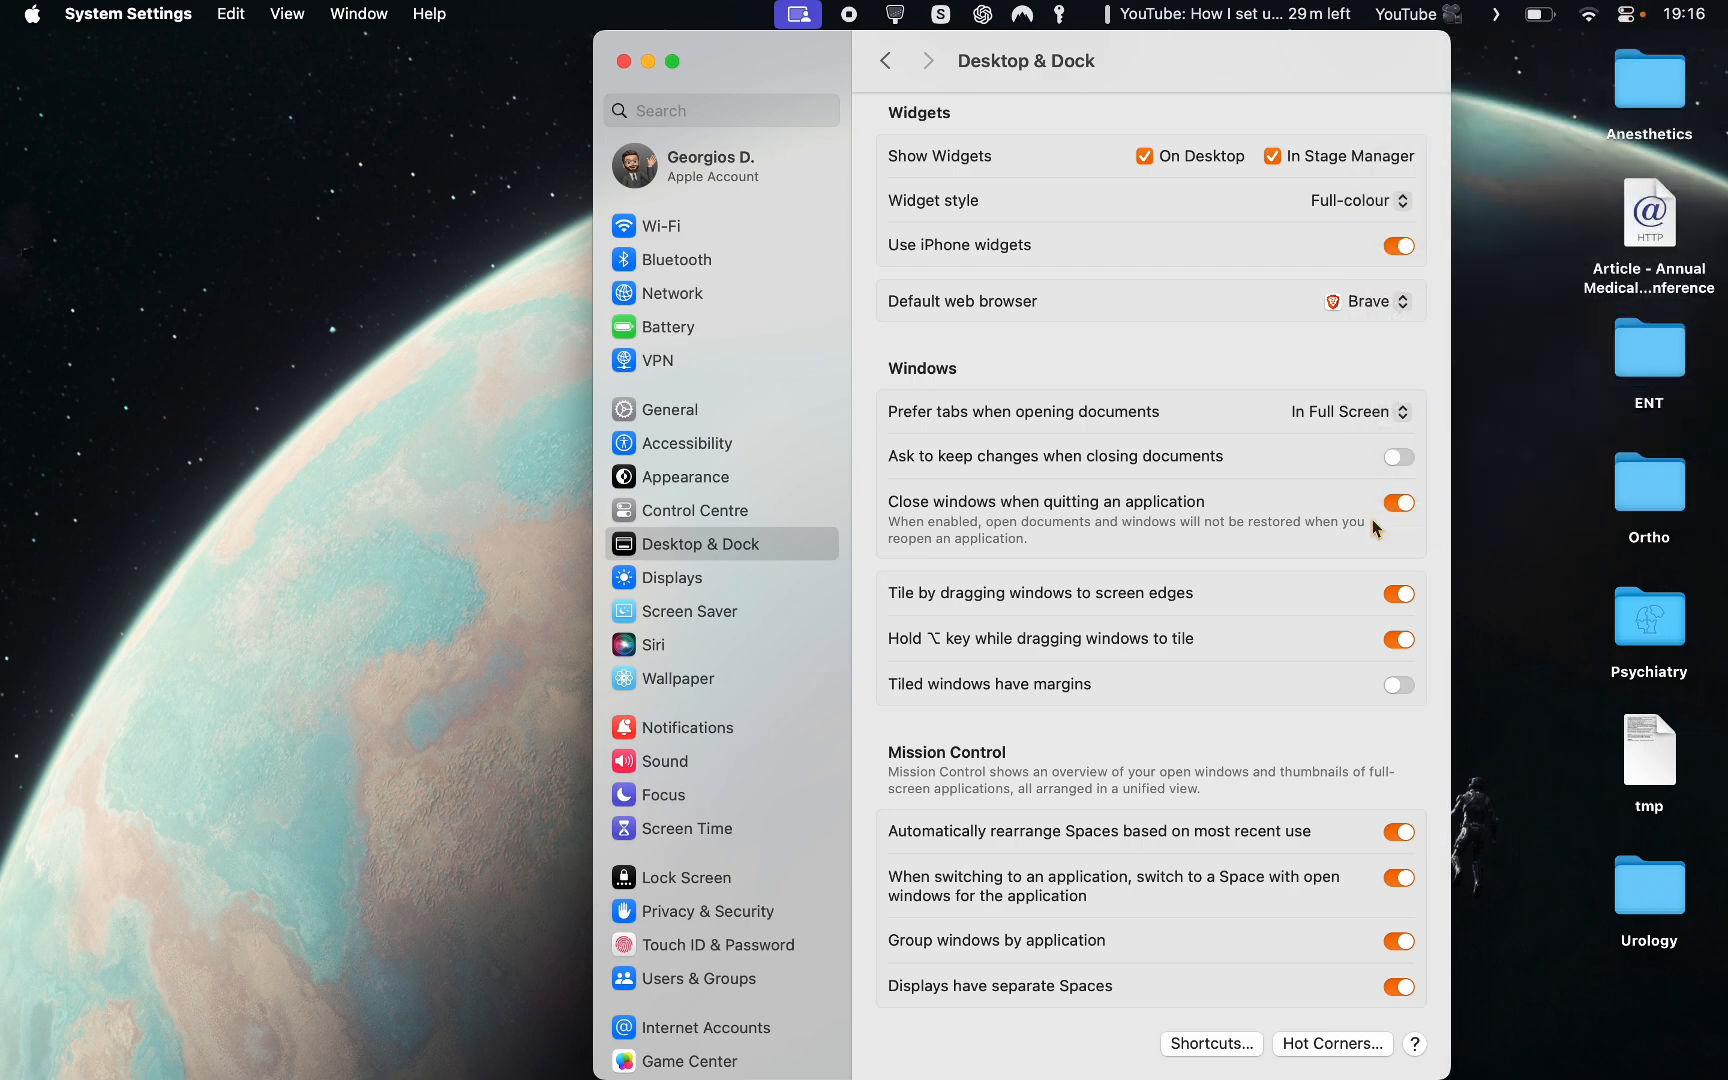
Step: Open the Control Centre settings and review the modules and menu-bar-only options
left_click(740, 514)
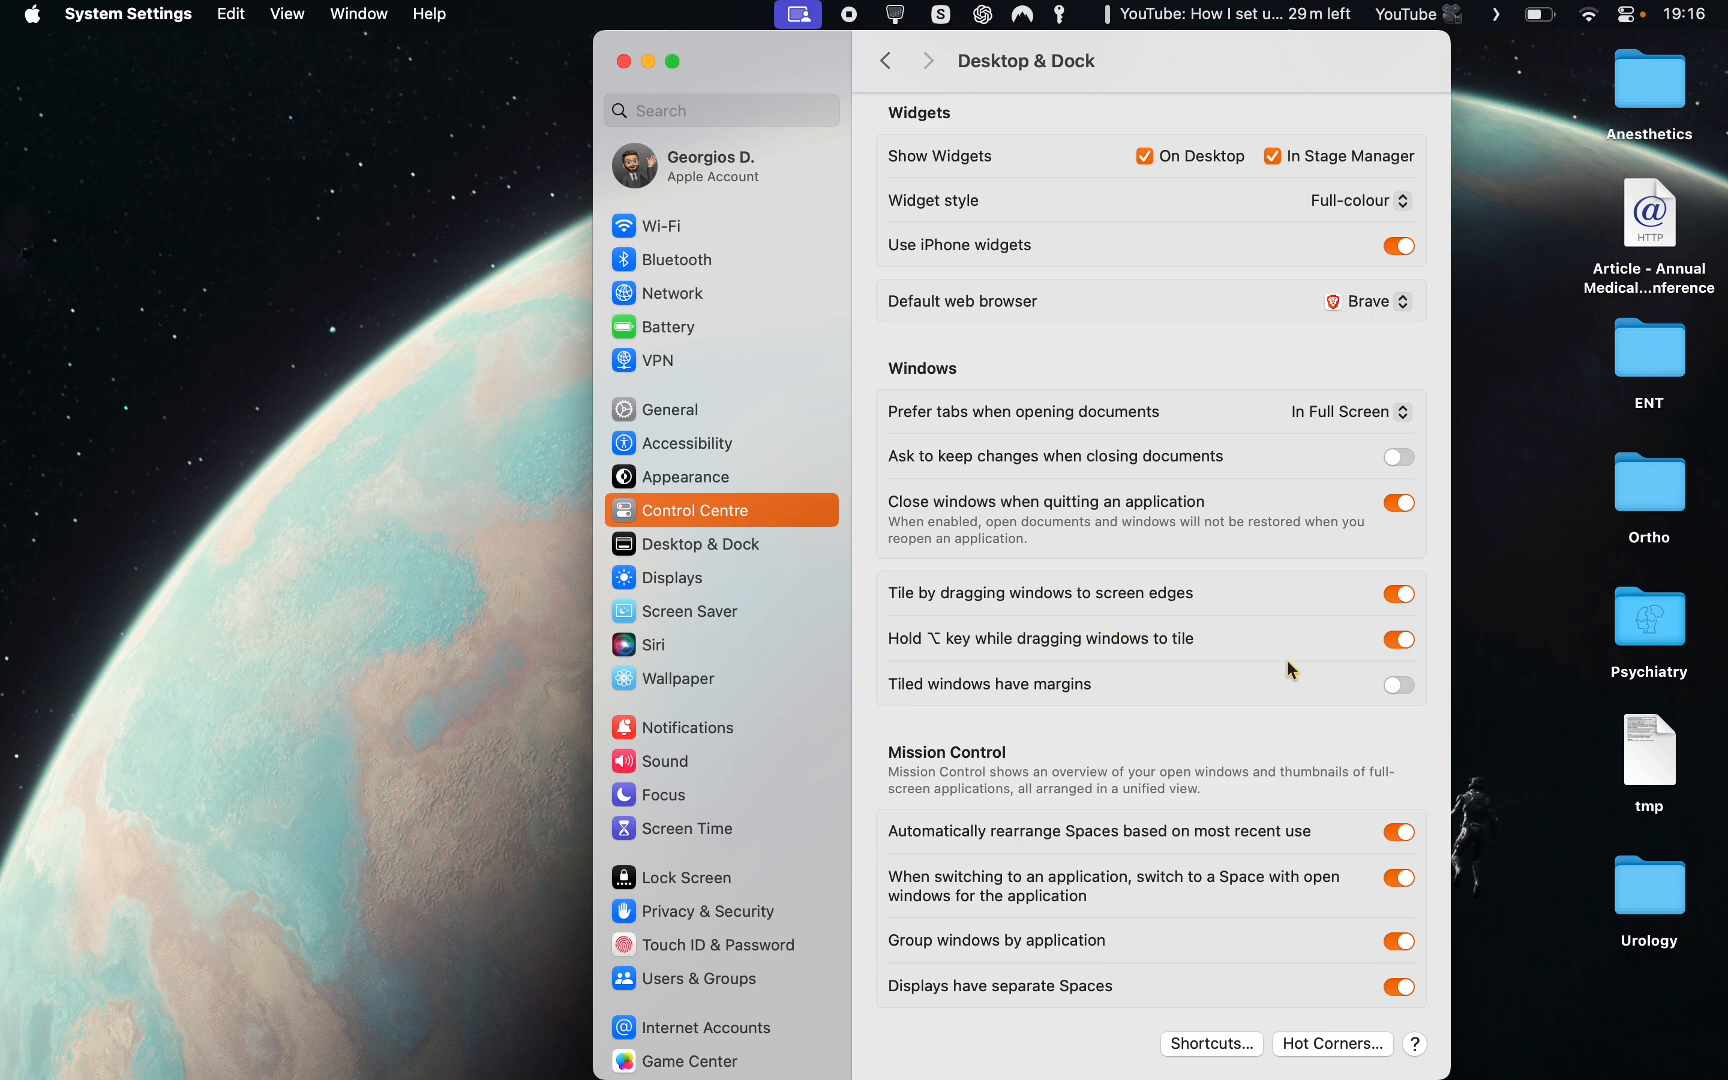
scroll(1060, 752, "down", 15)
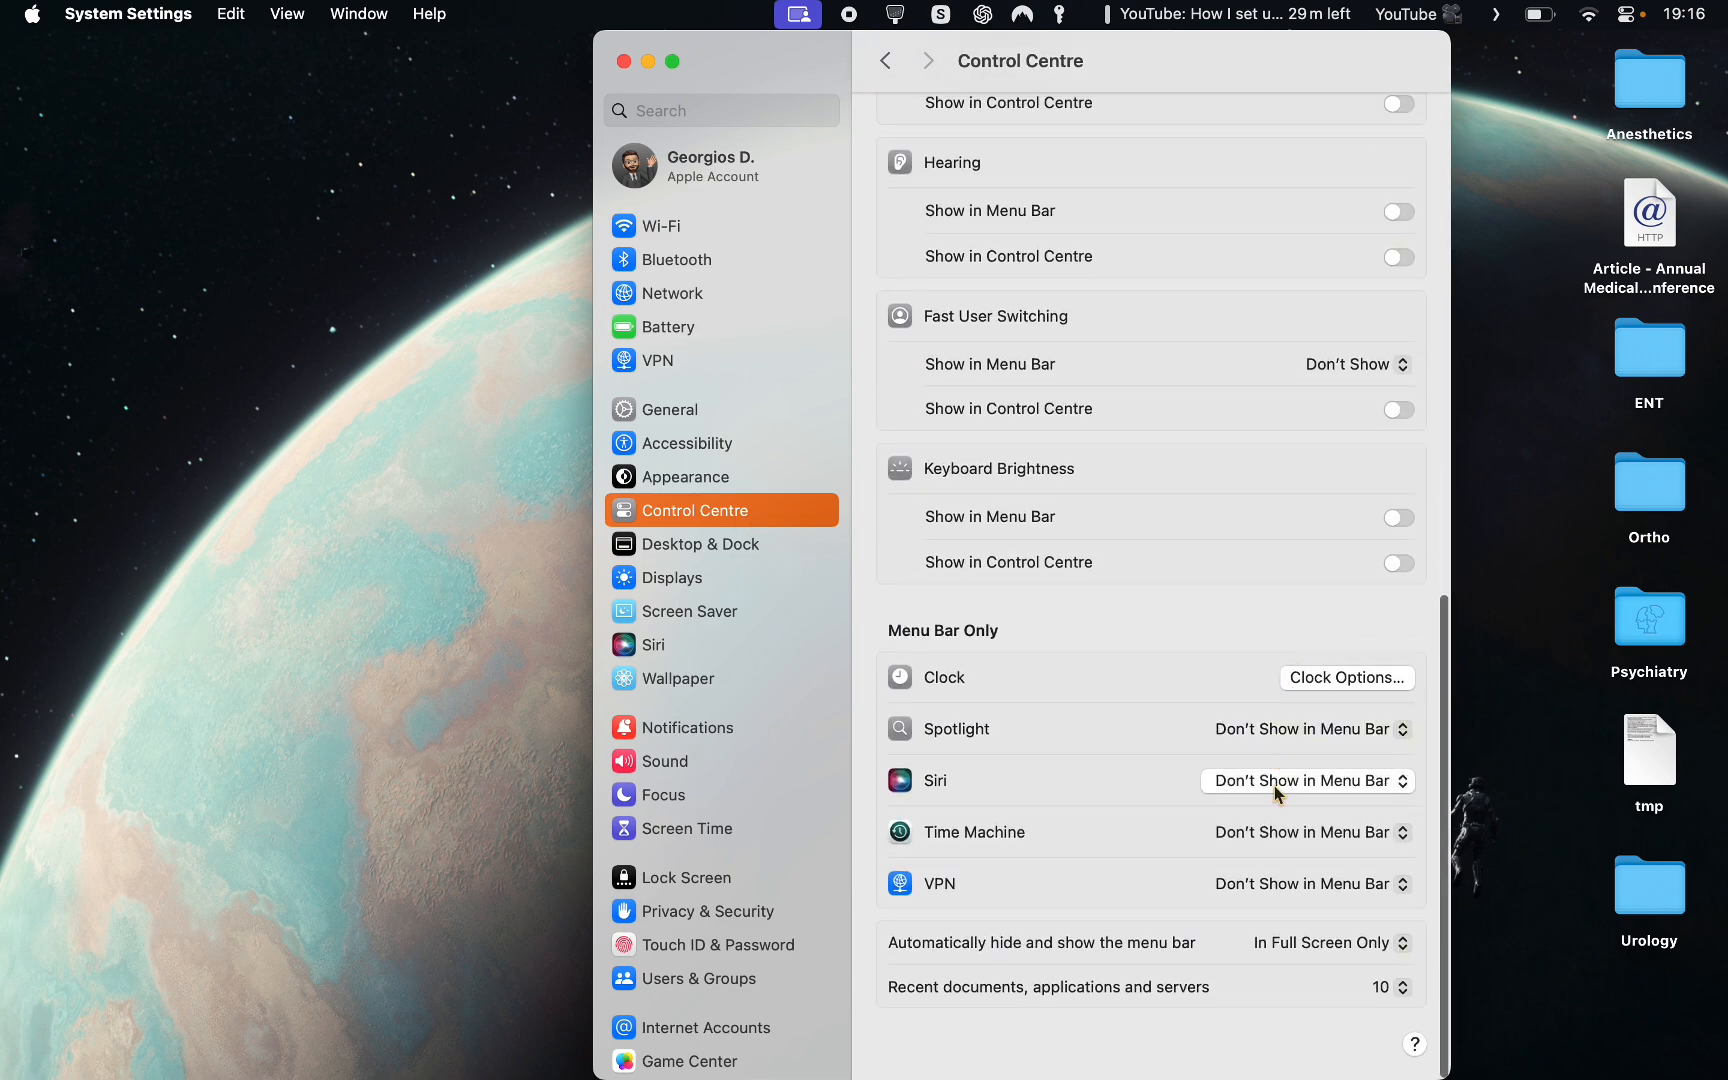
scroll(1380, 250, "up", 15)
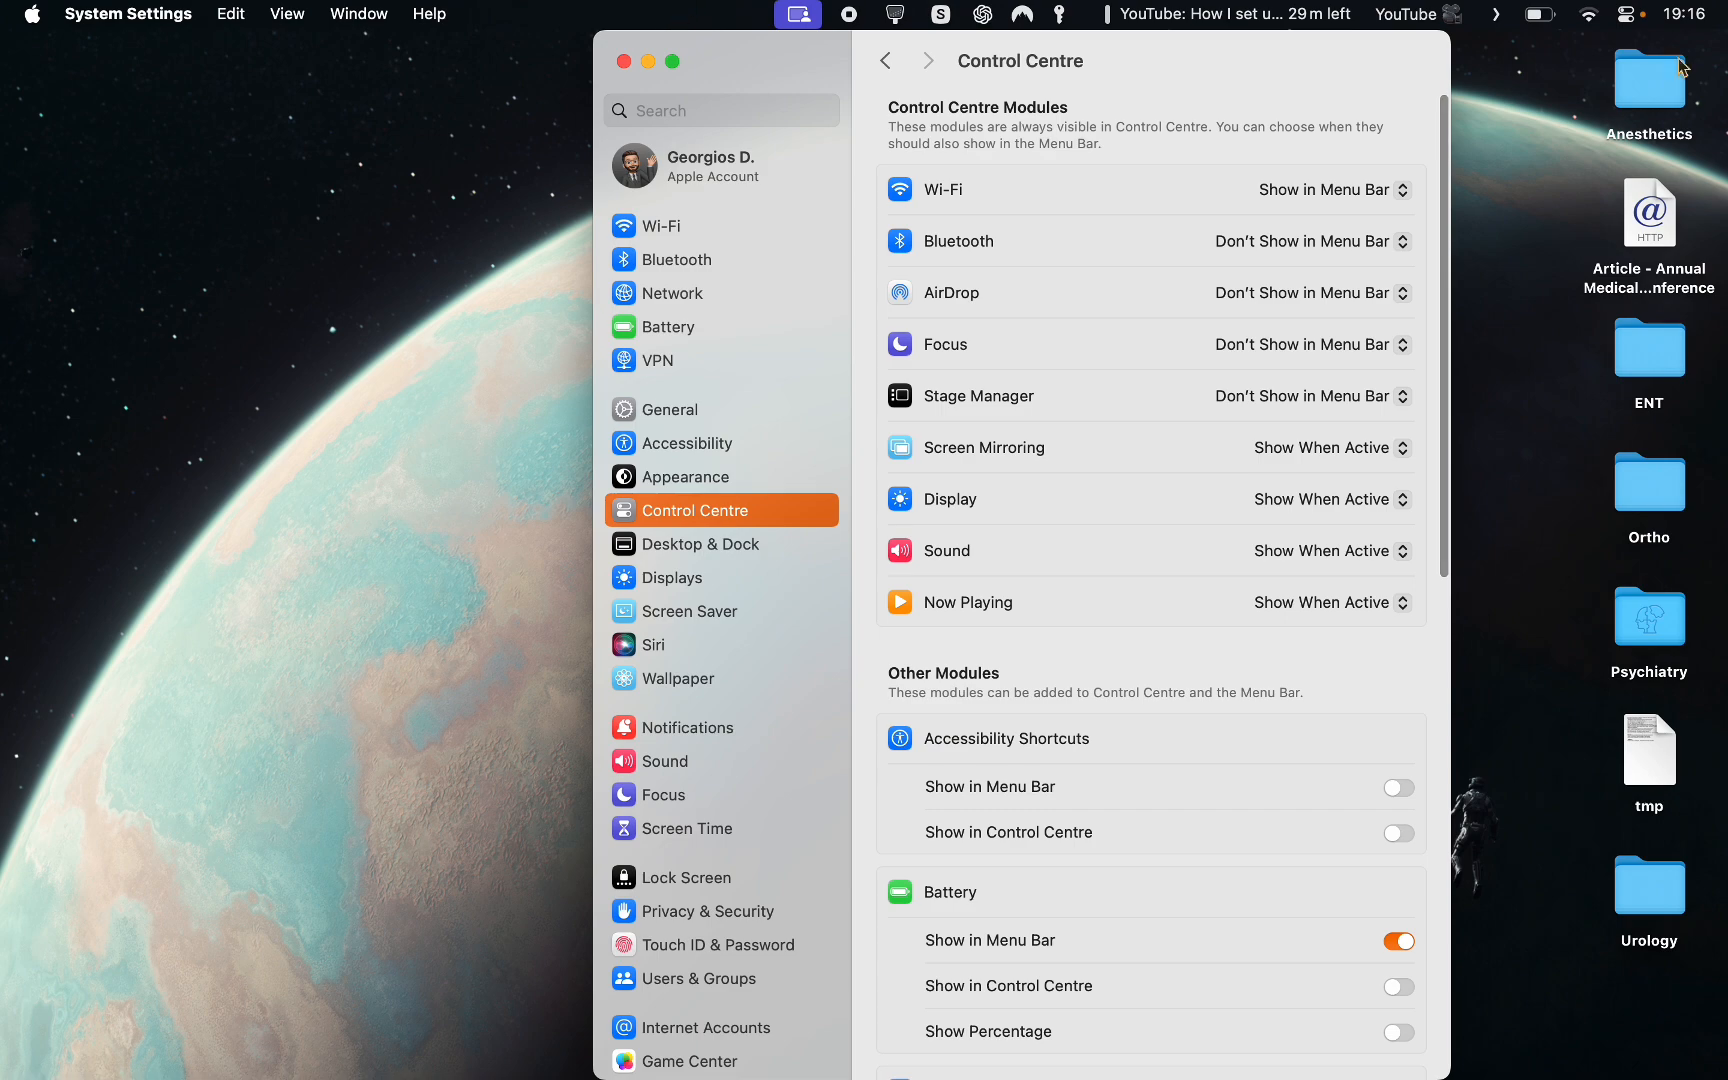
scroll(945, 800, "down", 15)
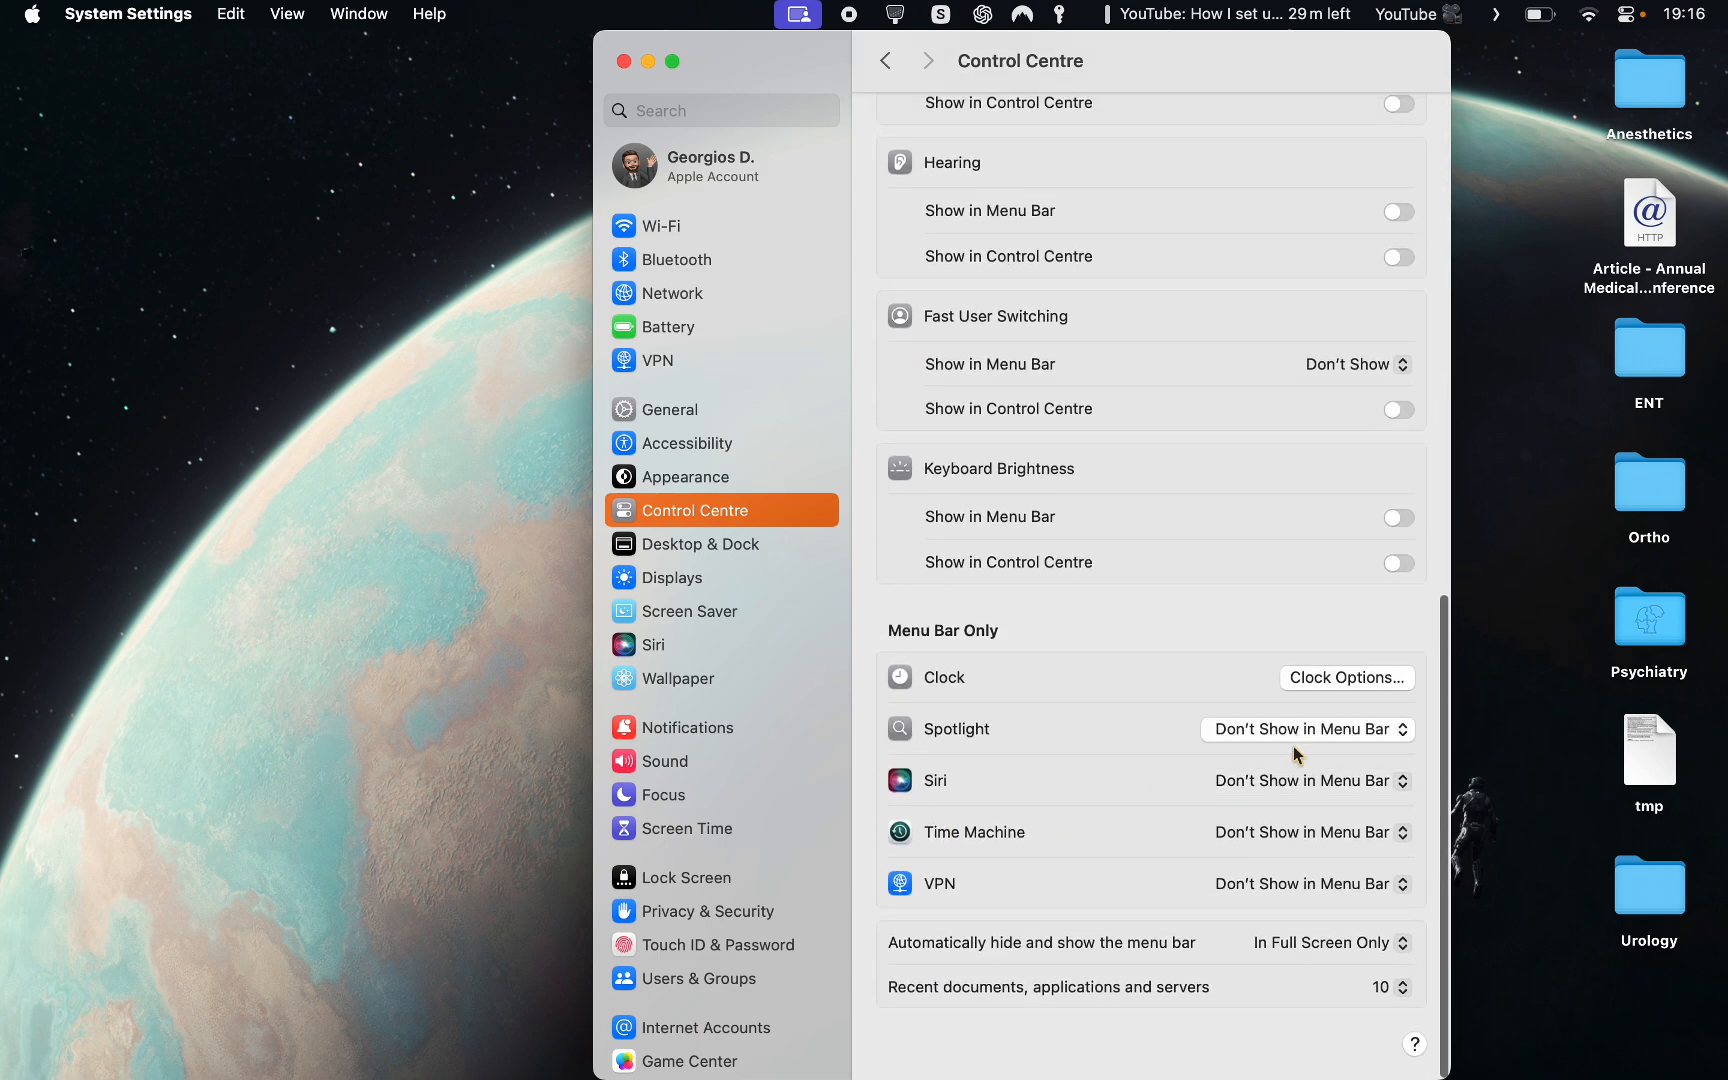
Step: Set Time Machine to show in the menu bar, and set it back to Don't Show in Menu Bar
left_click(1280, 833)
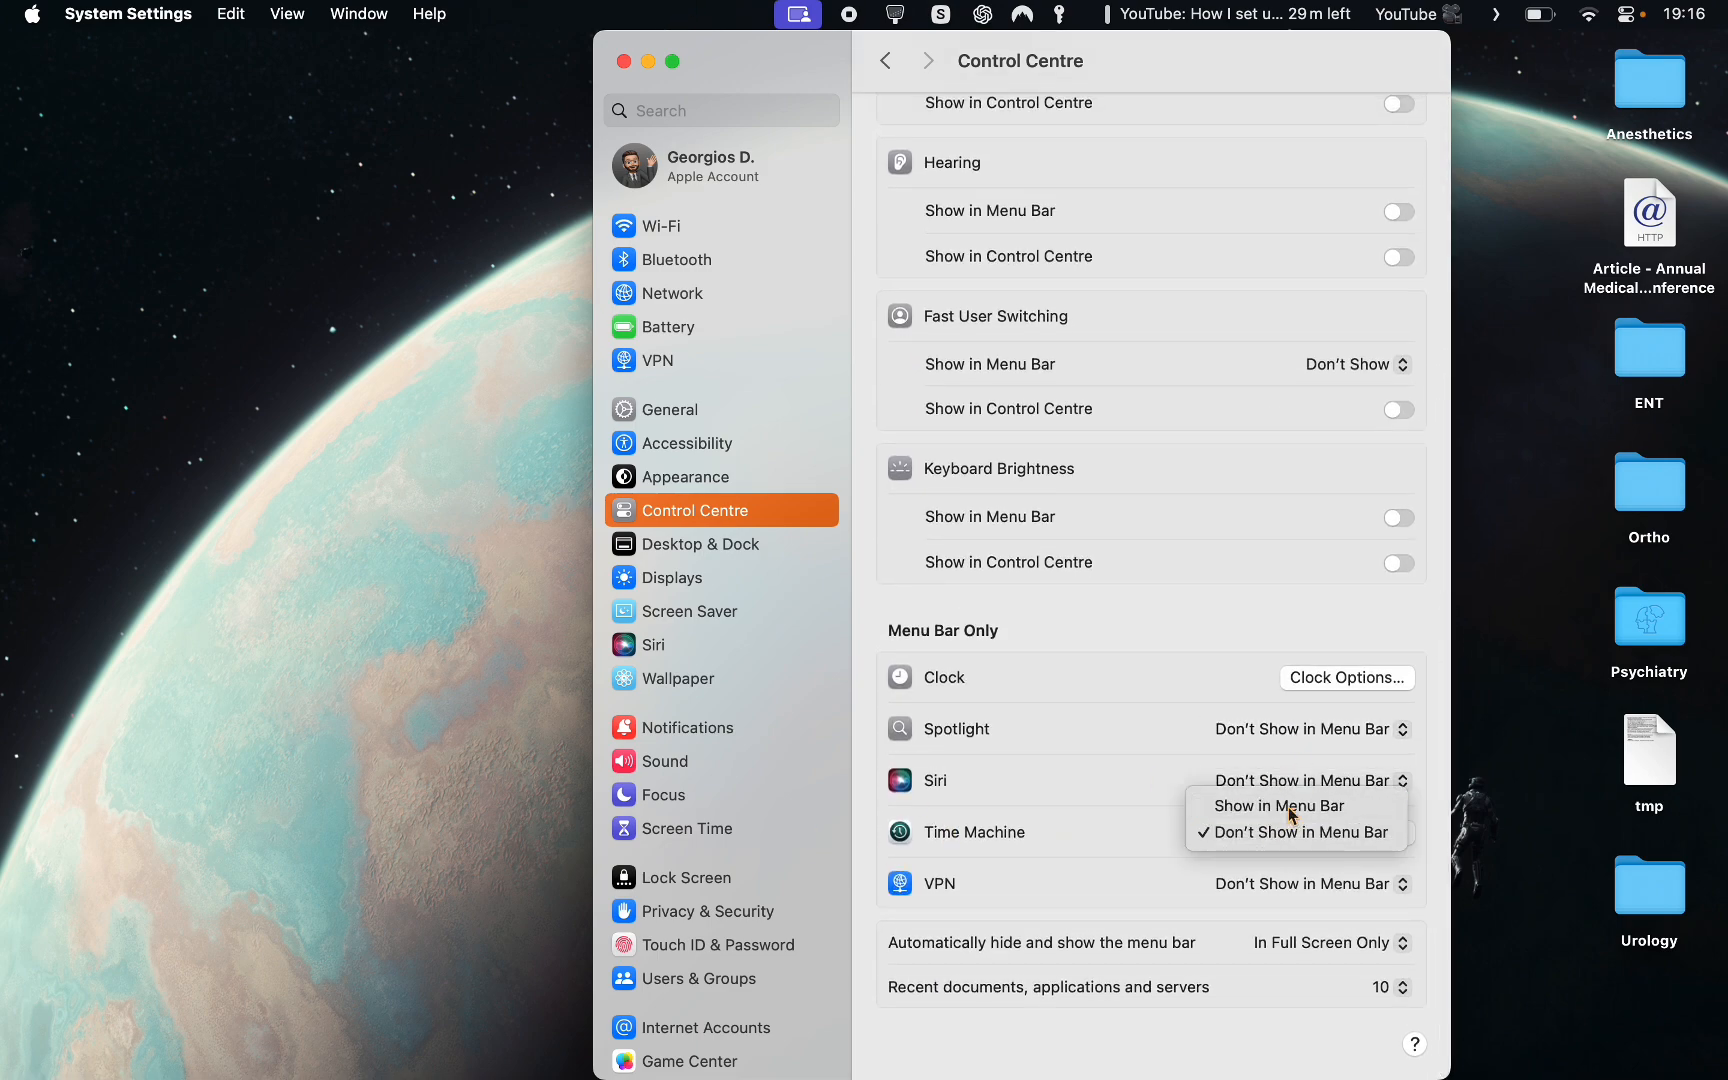
left_click(1280, 805)
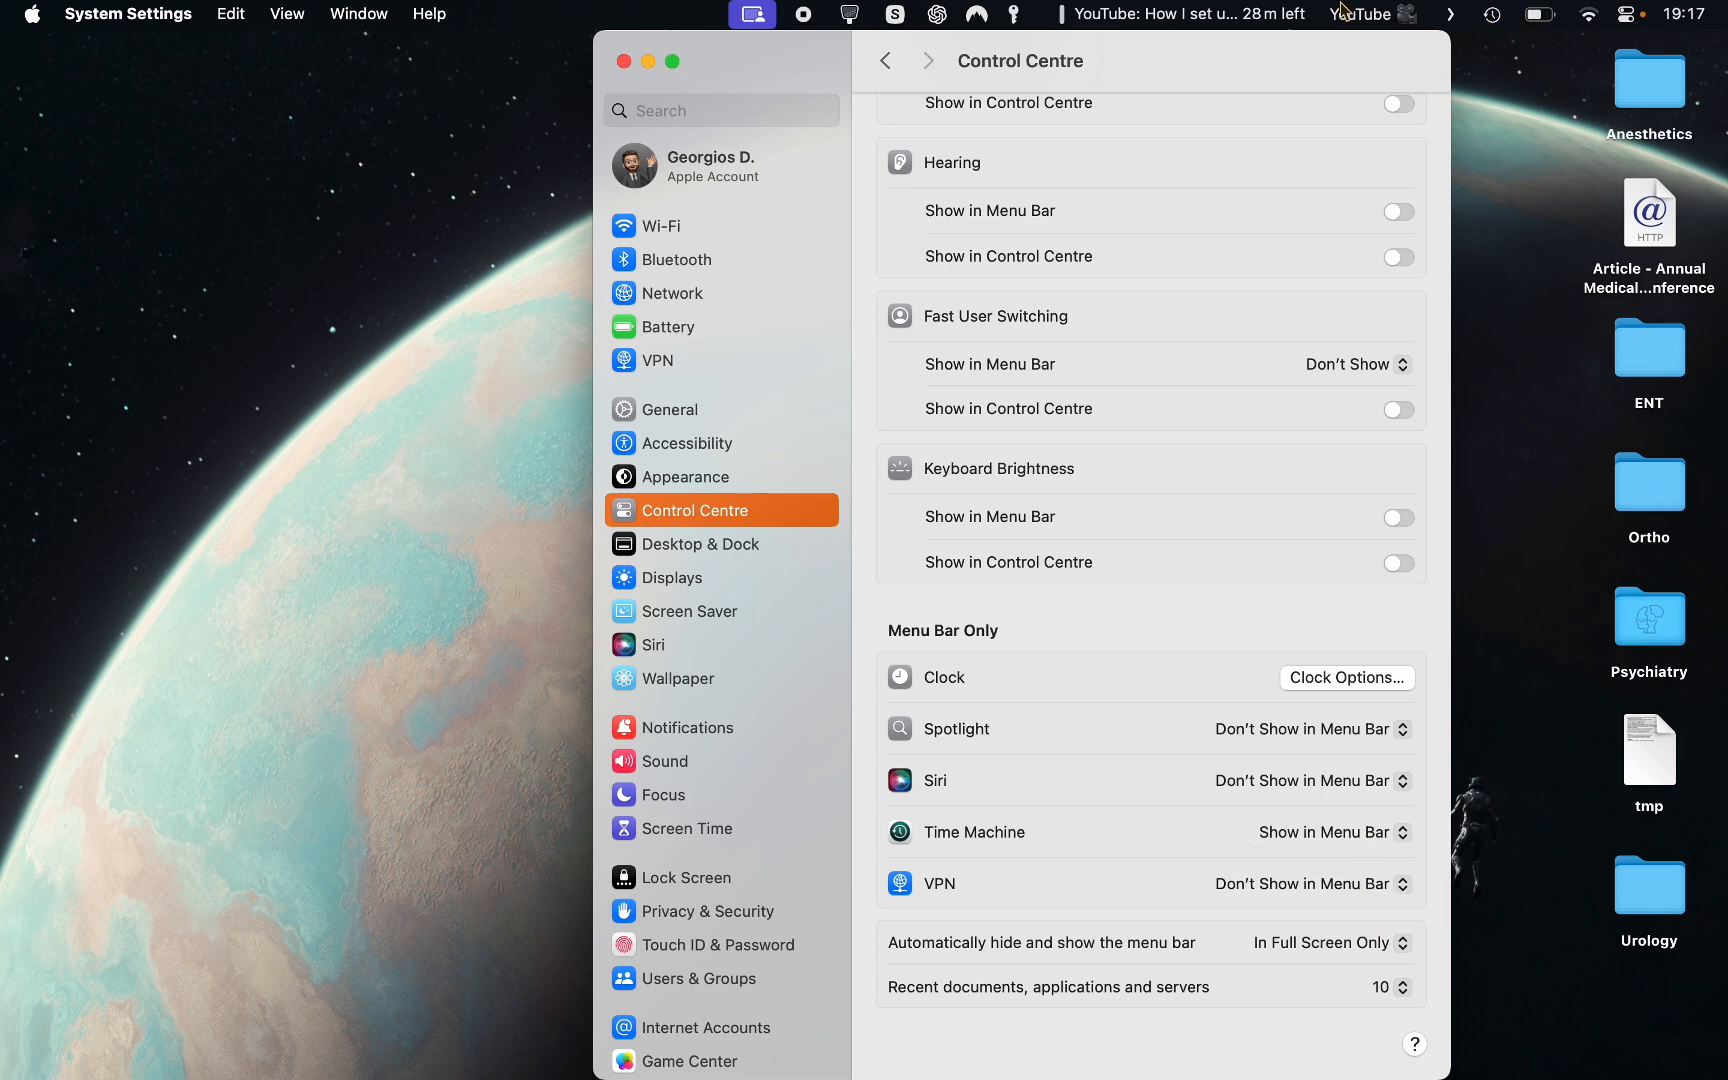
left_click(1322, 832)
left_click(1315, 858)
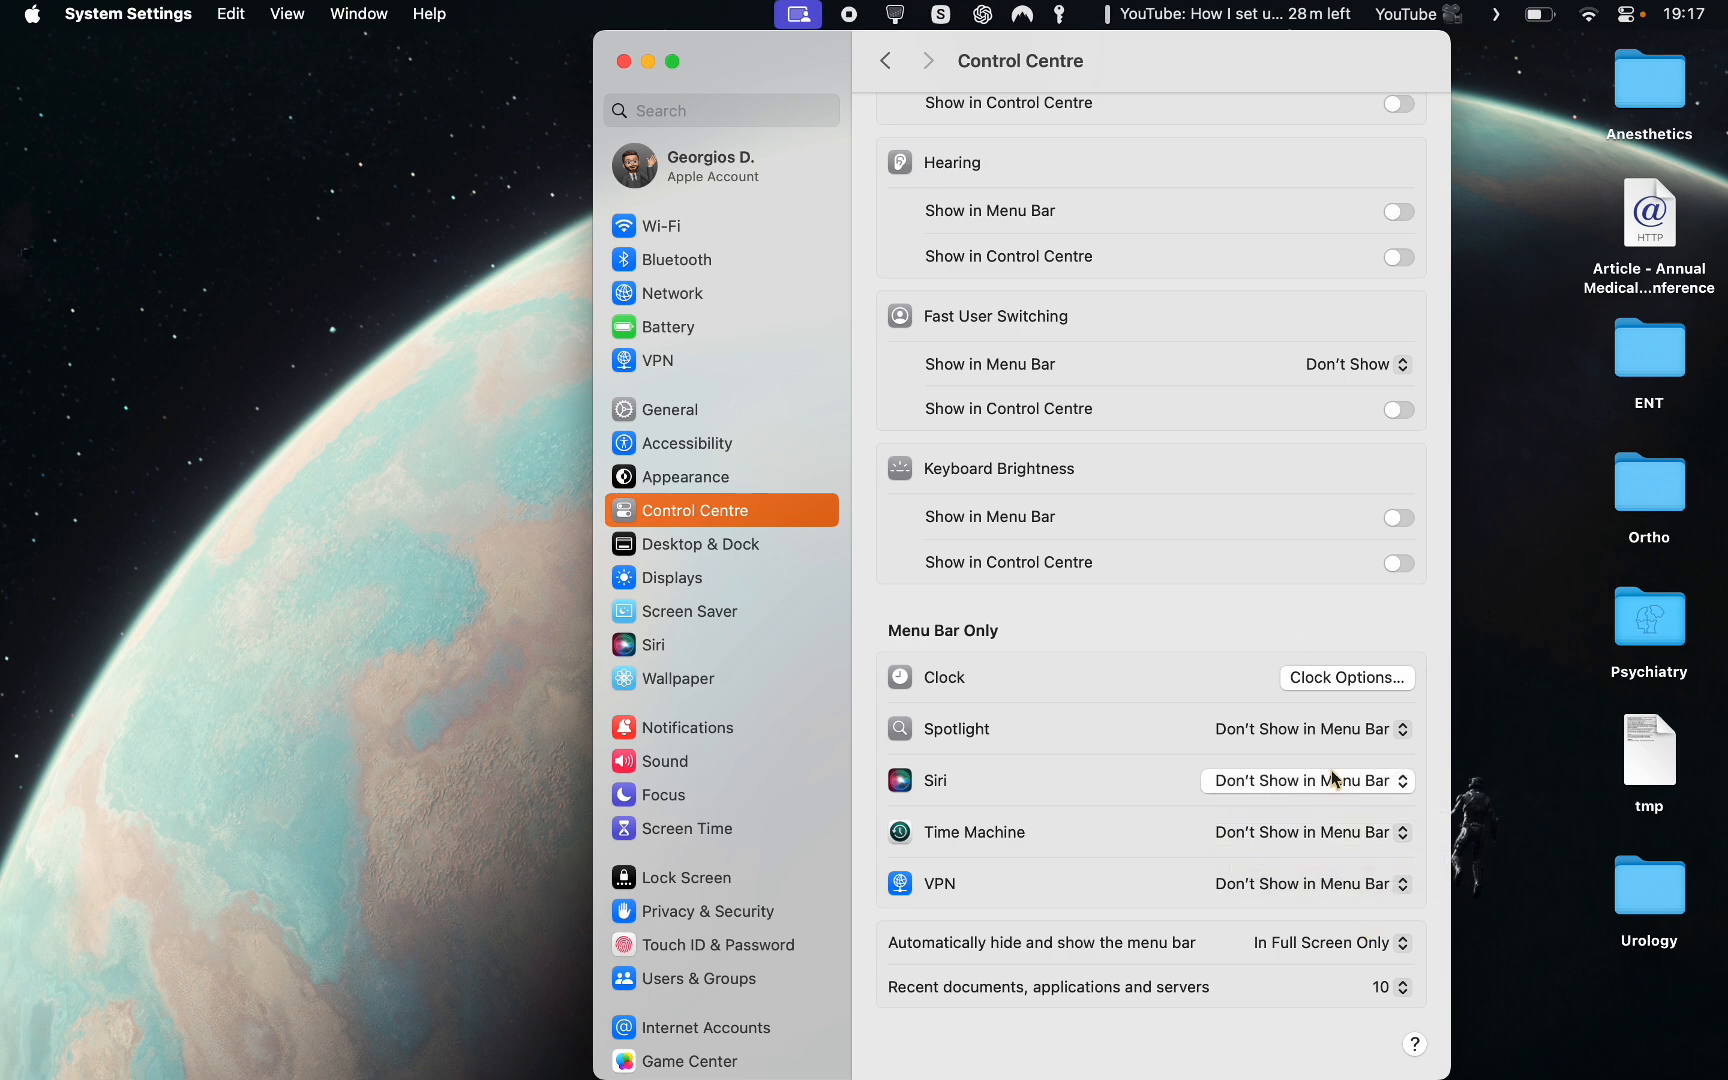
Step: Set Spotlight to show in the menu bar, and revert it to Don't Show in Menu Bar
left_click(1333, 728)
left_click(1333, 714)
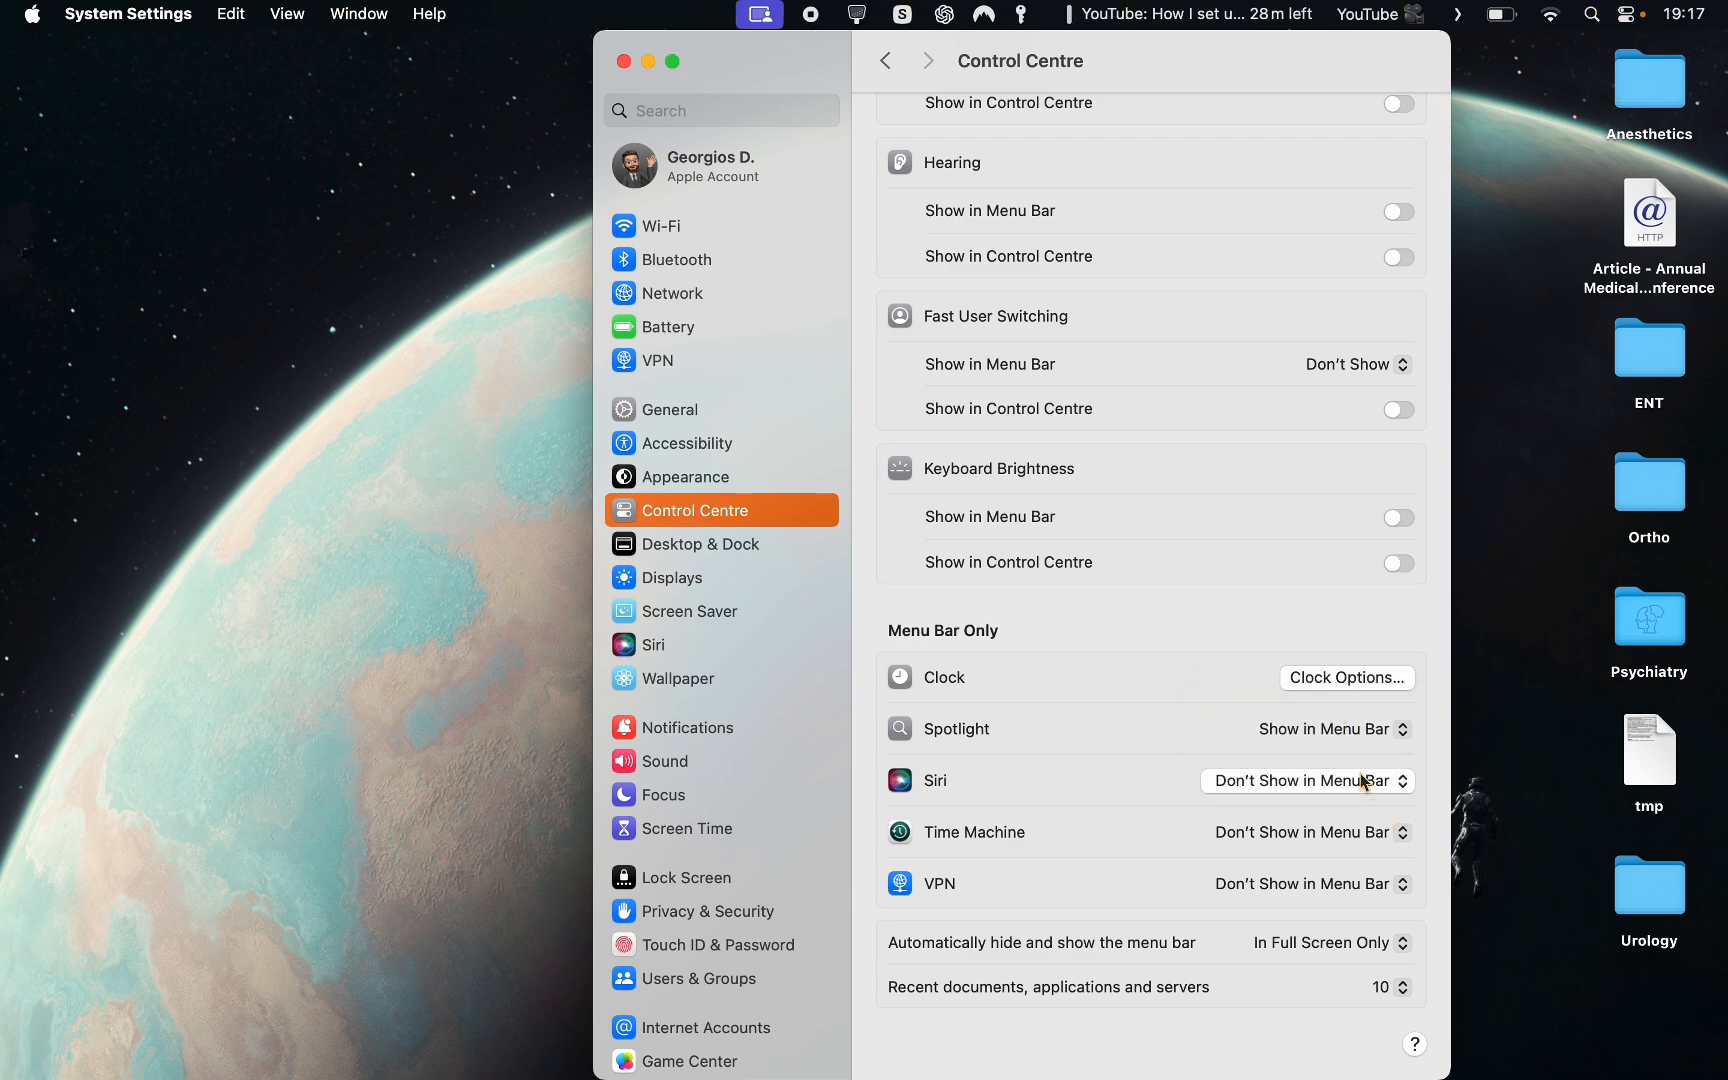
left_click(1359, 737)
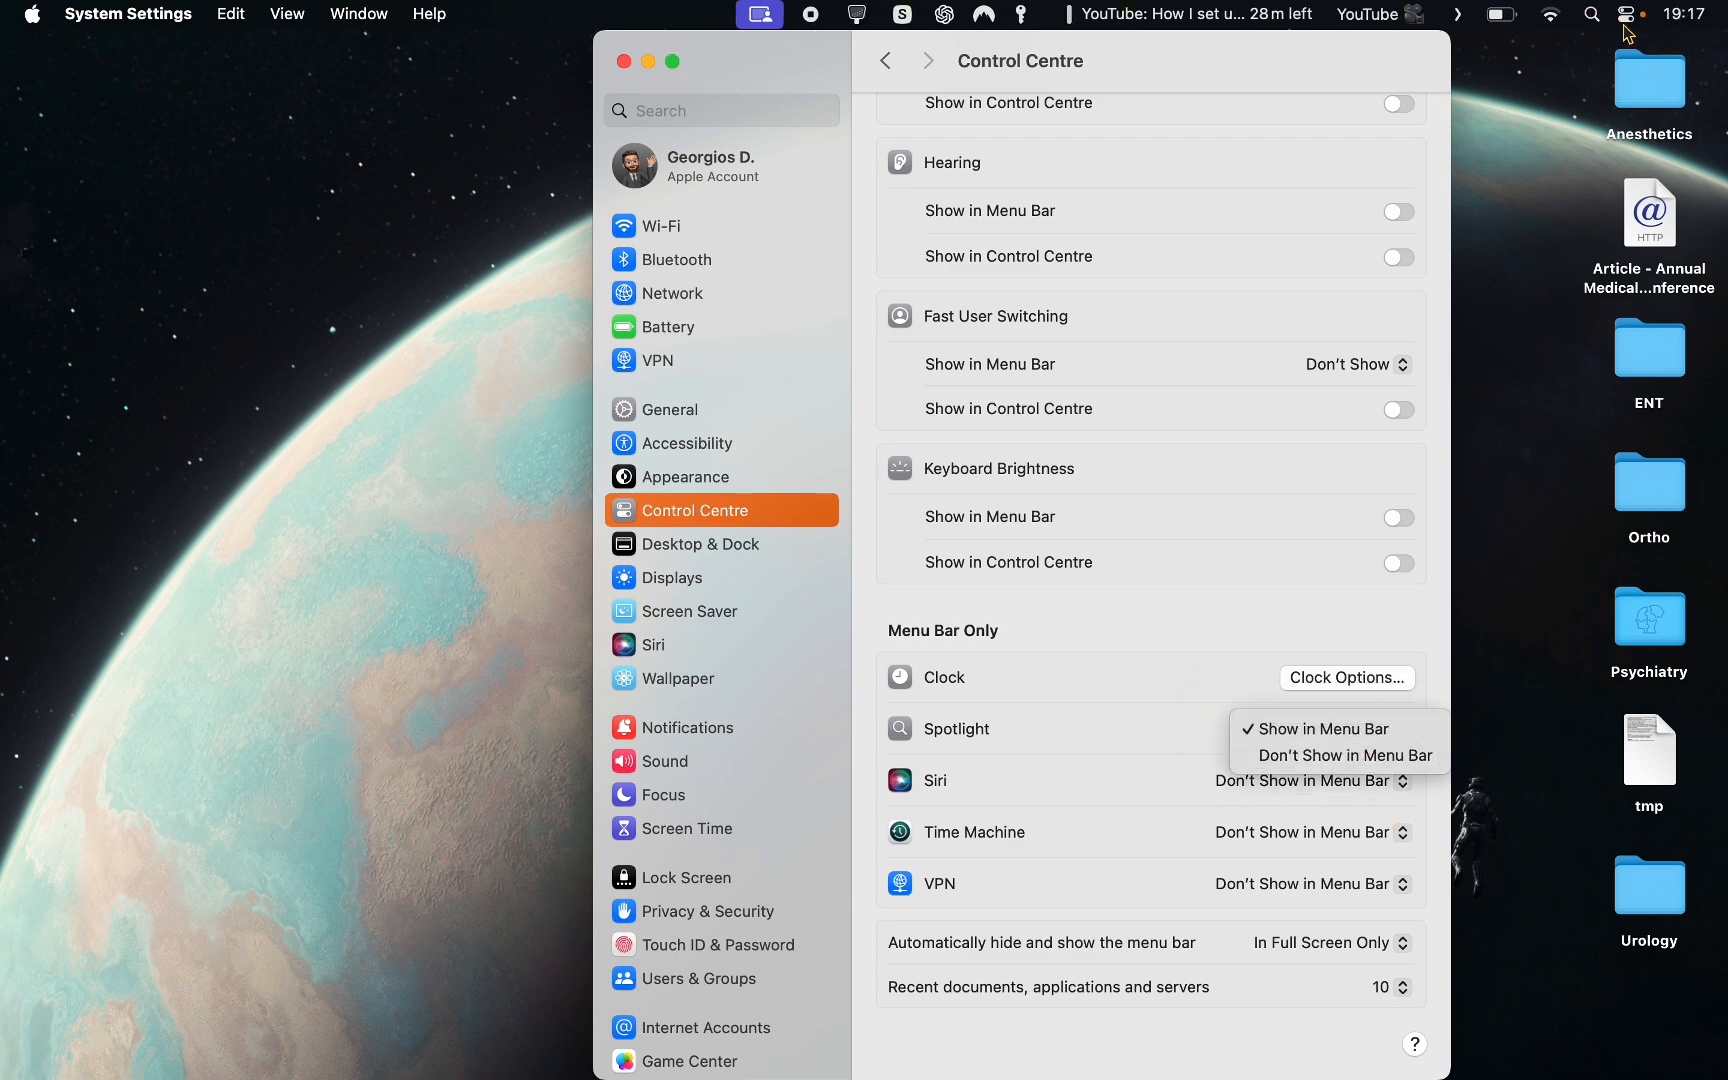
left_click(1421, 755)
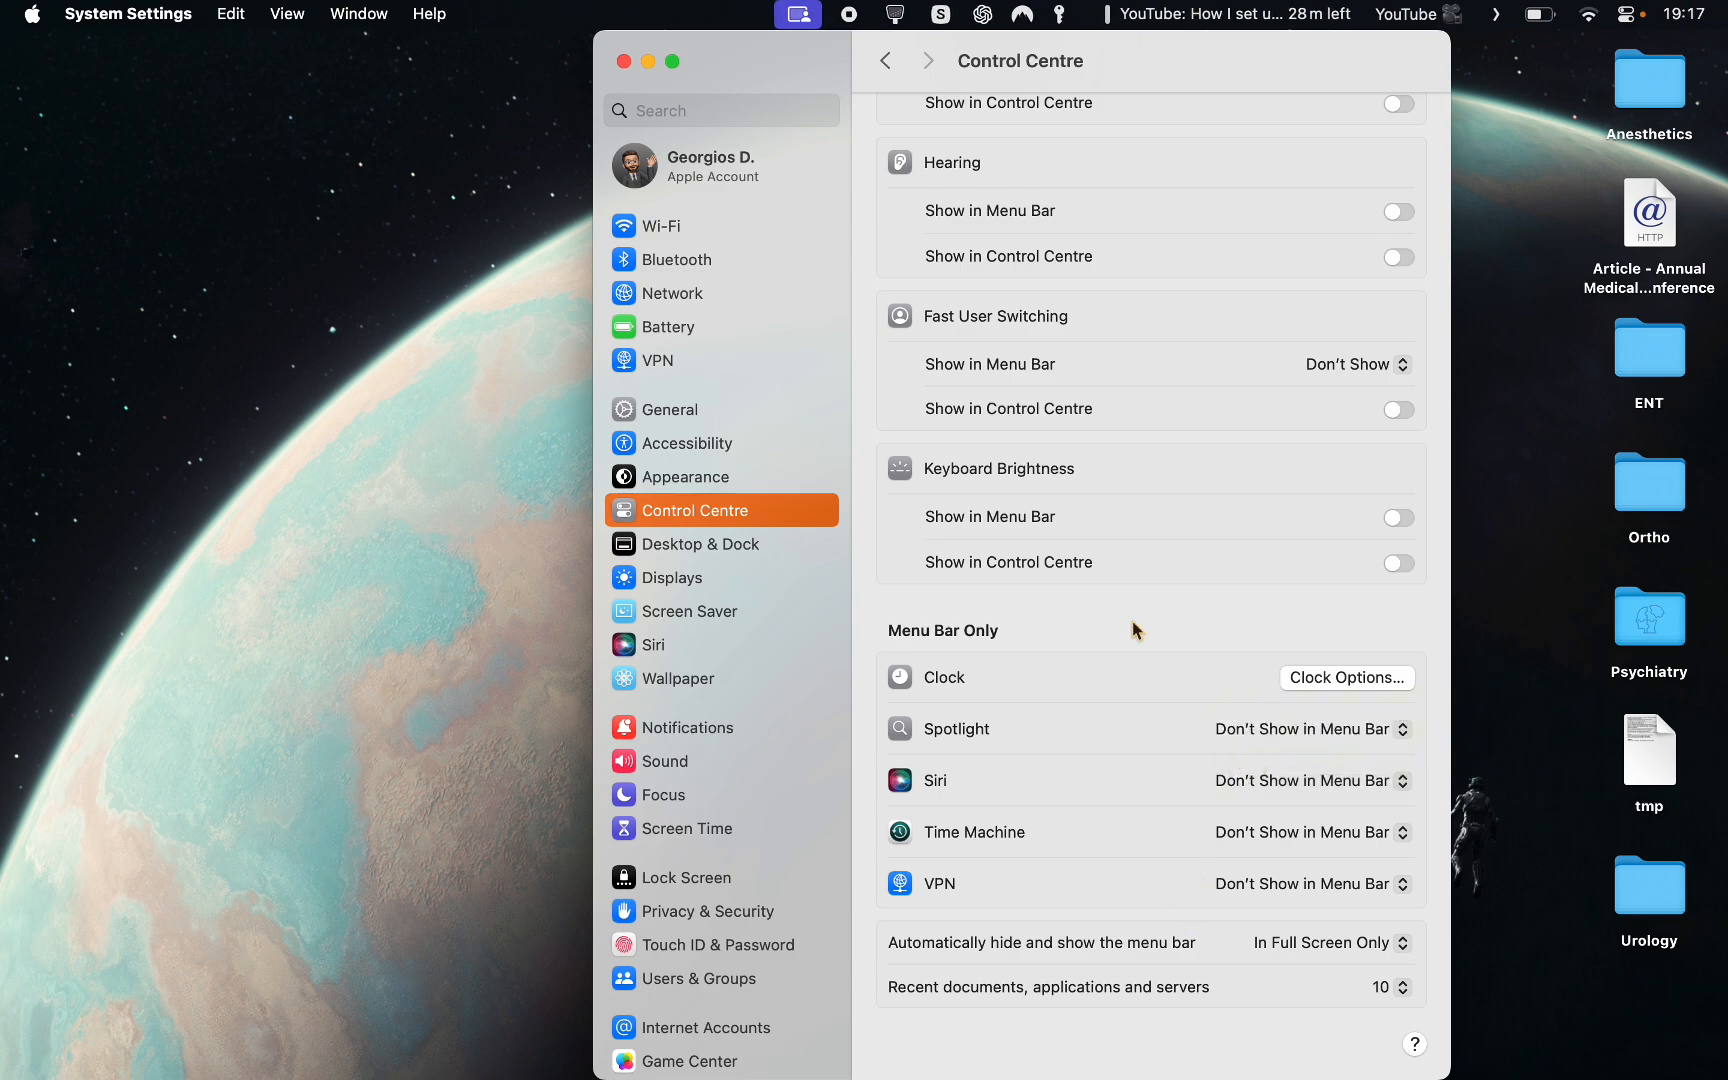
Step: Turn on the battery's Show Percentage option, and turn it off again
scroll(1140, 620, "up", 10)
scroll(1139, 610, "up", 2)
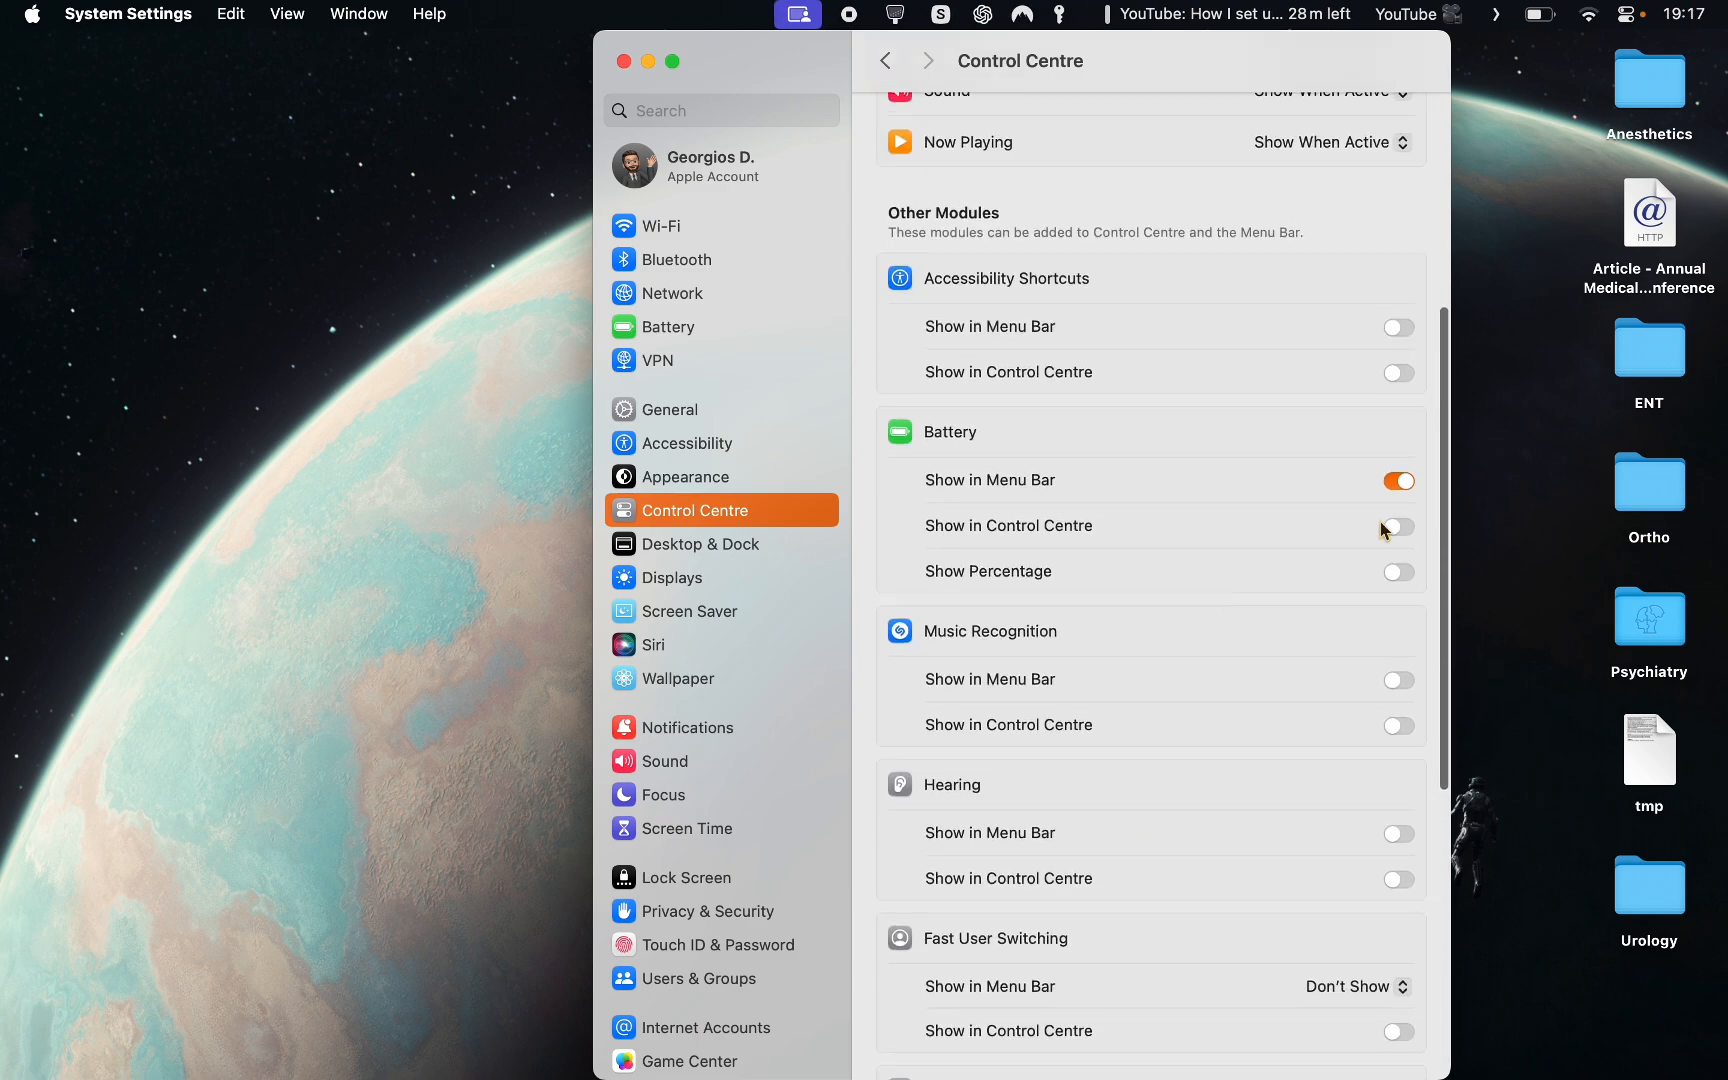
left_click(1398, 576)
left_click(1398, 576)
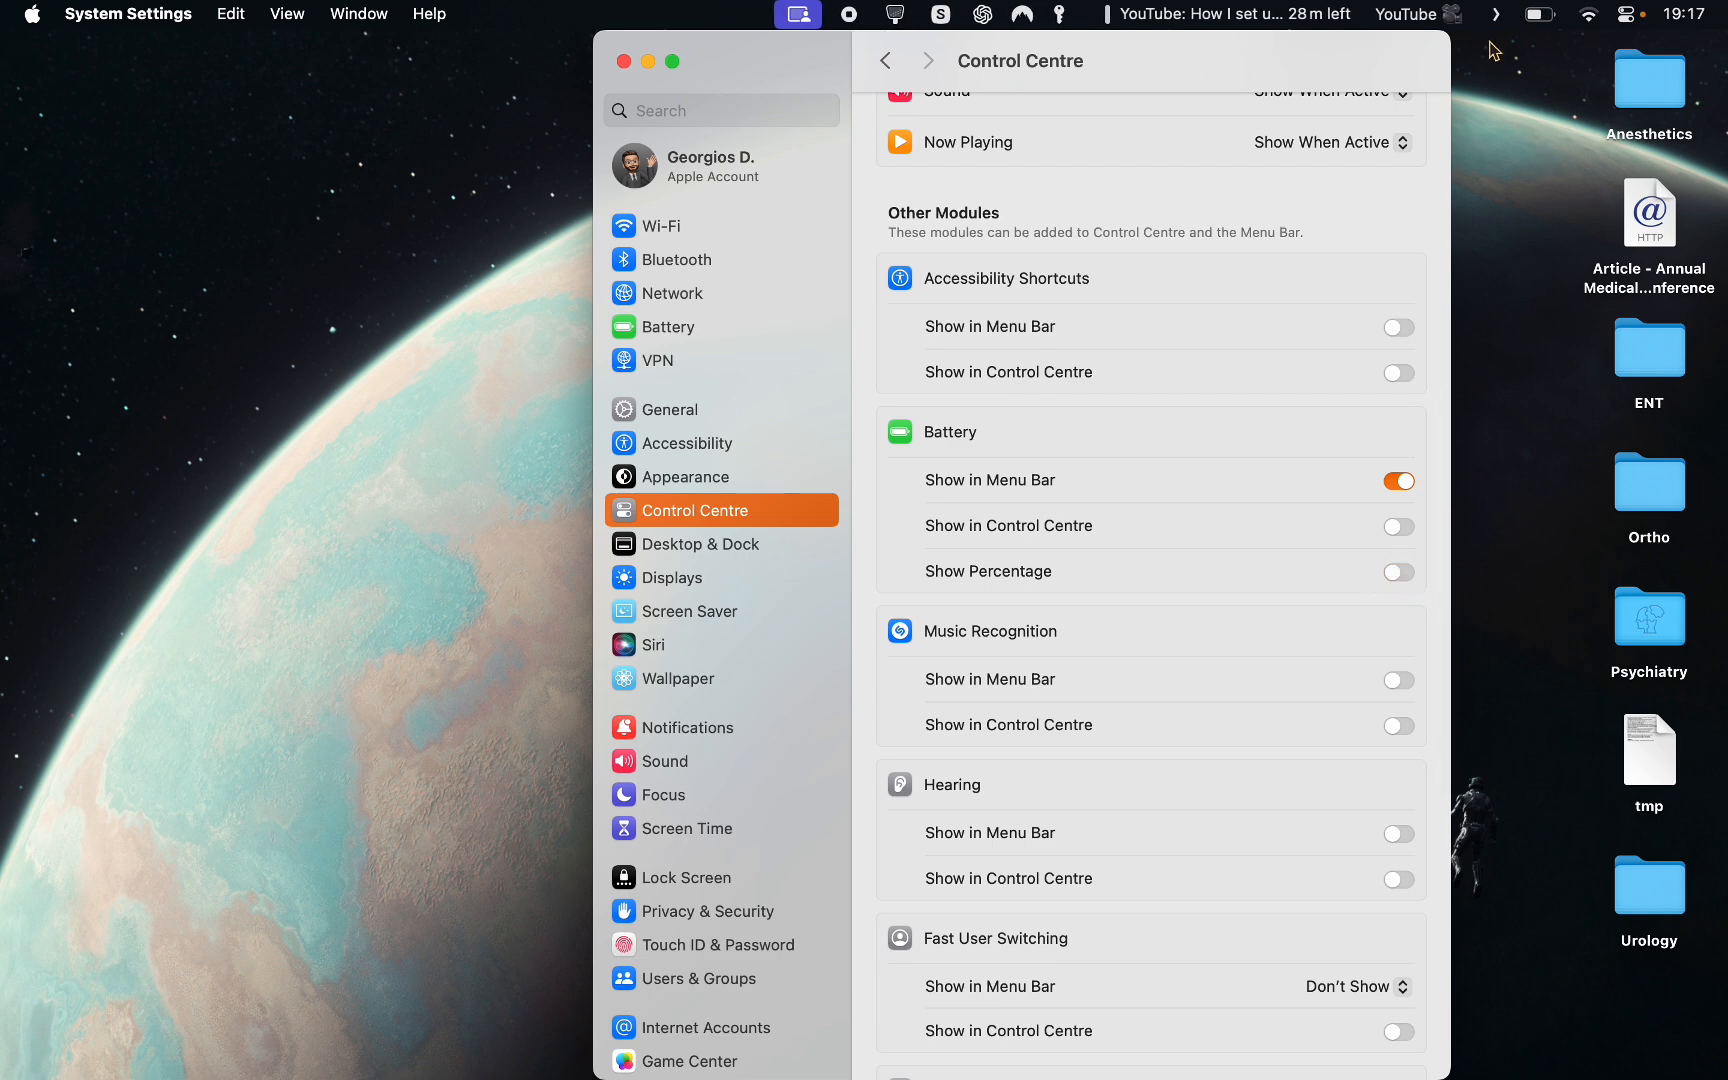
Step: Check the battery status from the menu bar, and return to the list of Control Centre modules
left_click(1548, 13)
left_click(1549, 13)
left_click(1549, 13)
left_click(1142, 513)
scroll(1135, 508, "up", 5)
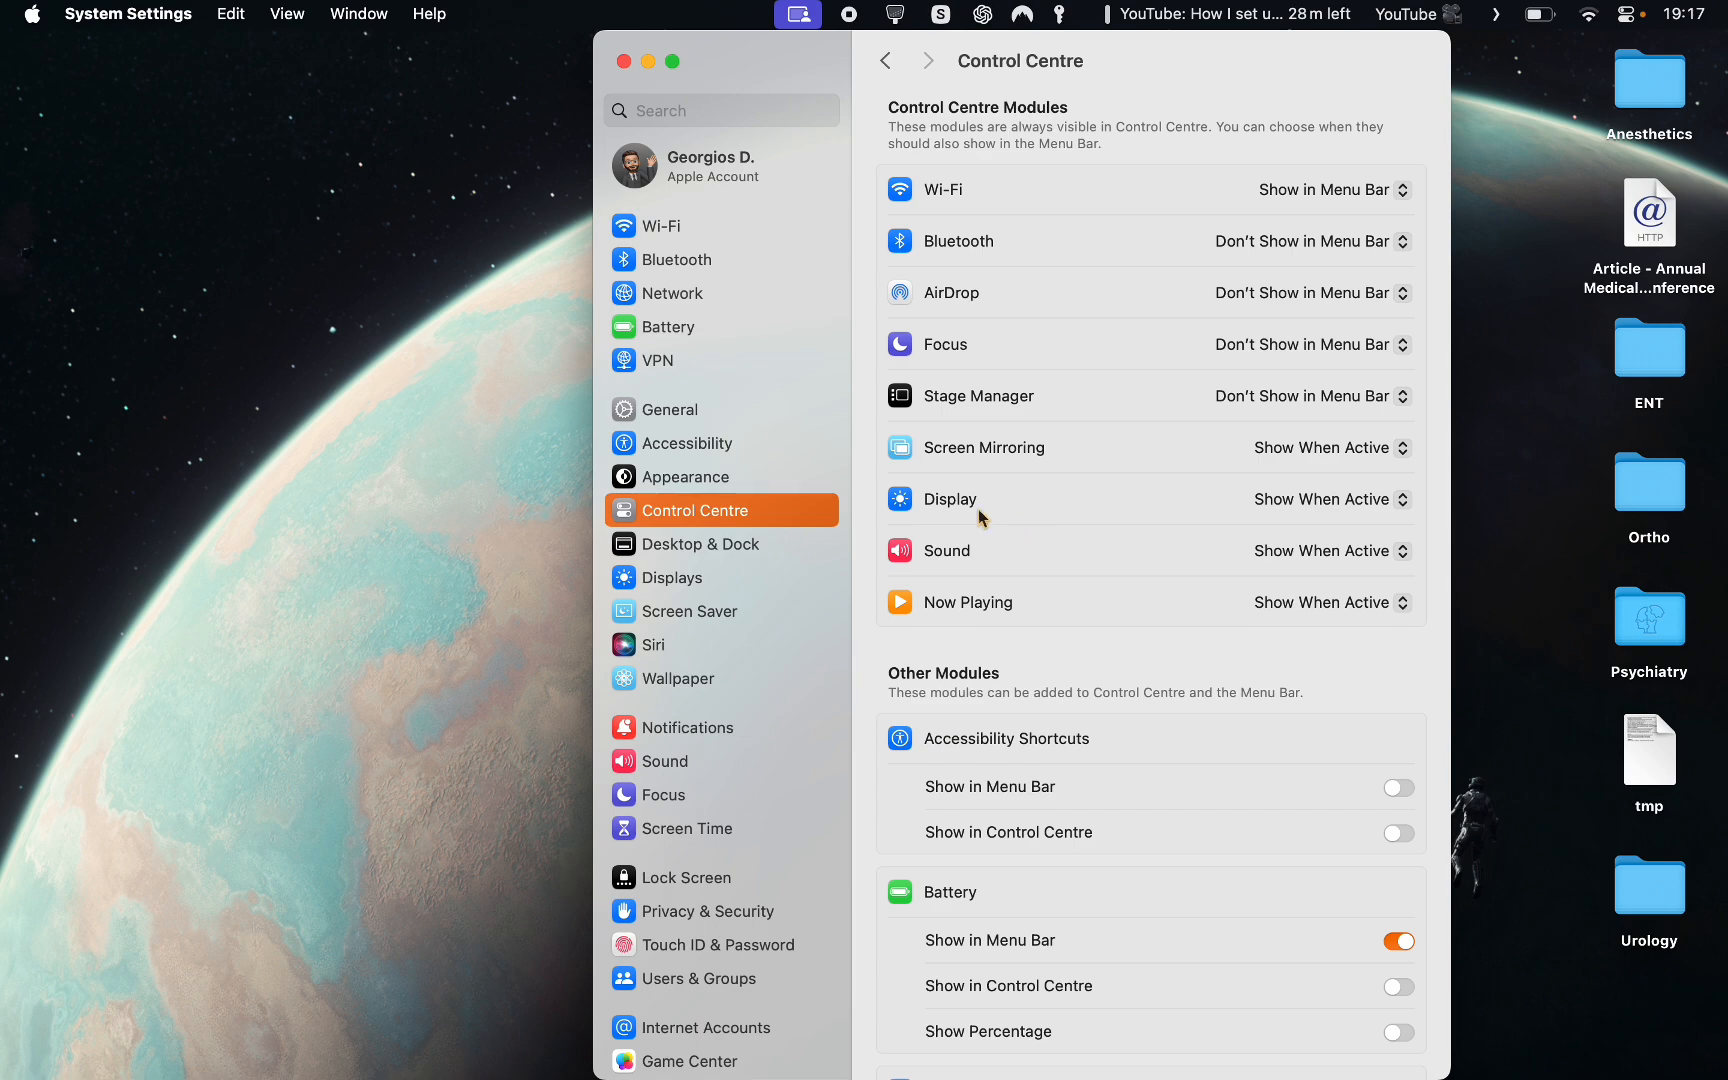
Step: Return to the Desktop & Dock settings and open the Hot Corners configuration to view the assigned corner actions
left_click(706, 553)
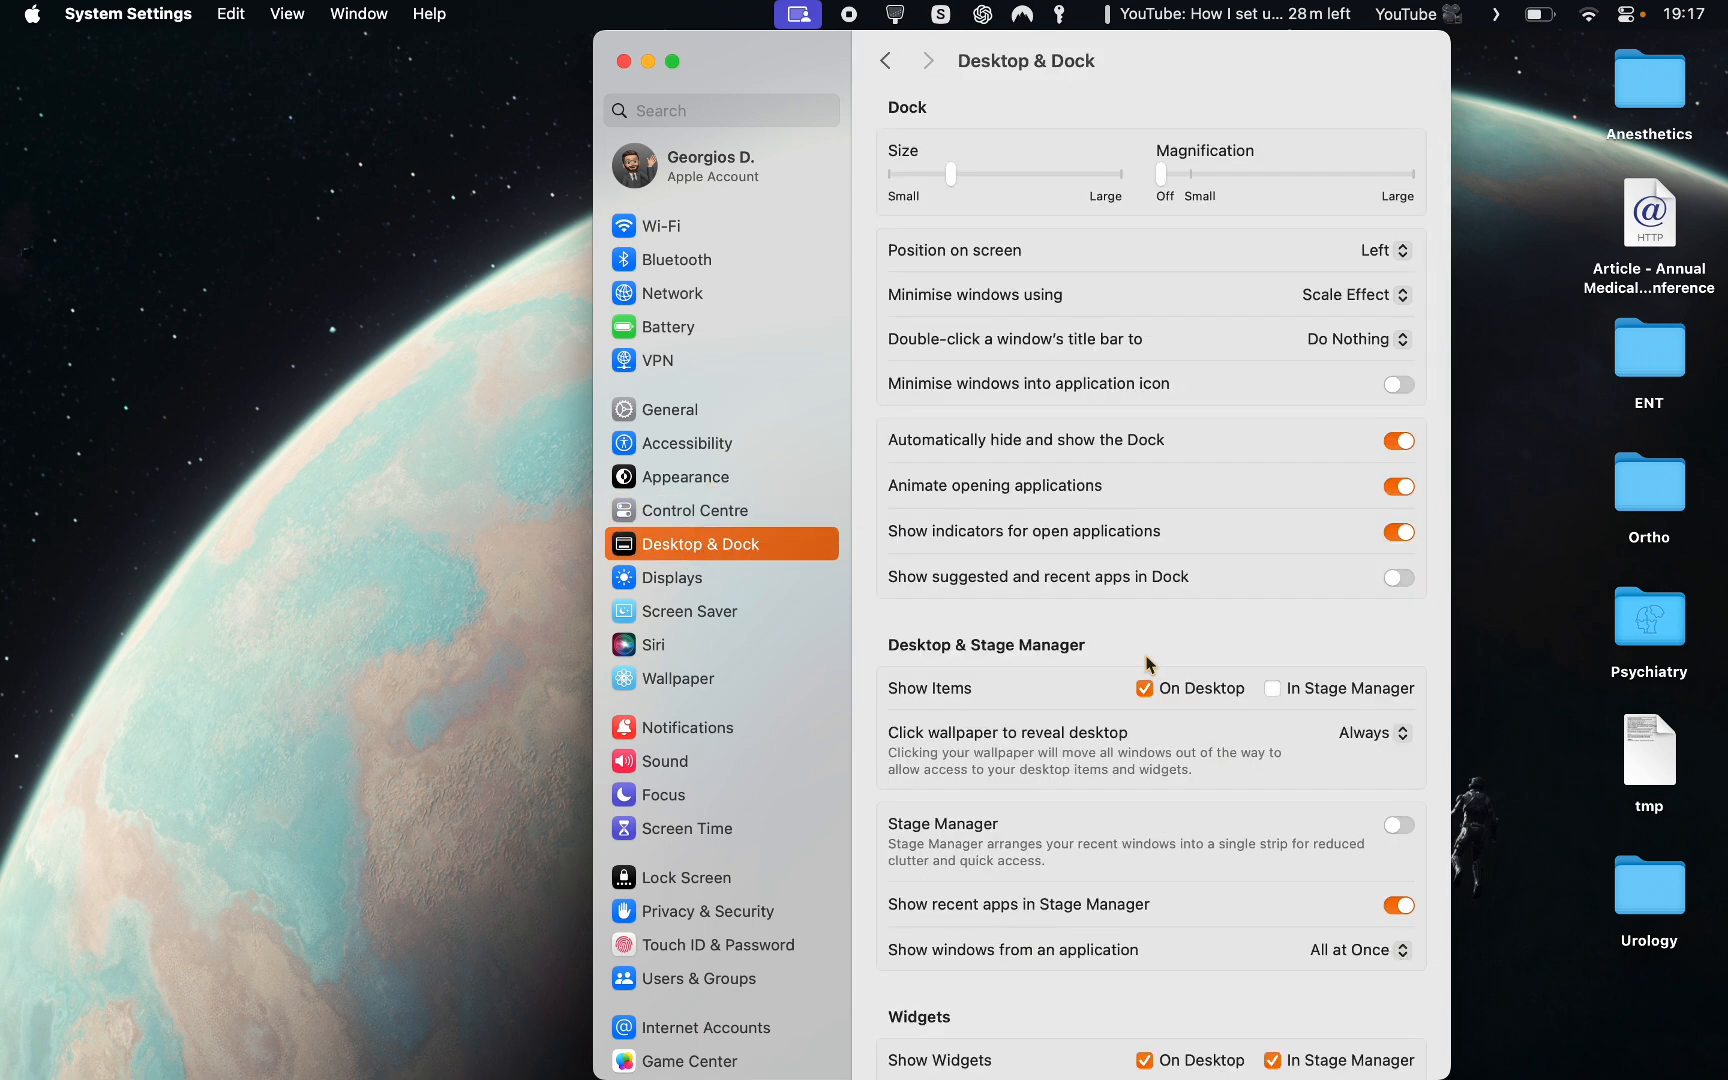
scroll(1146, 663, "down", 10)
scroll(1307, 883, "up", 10)
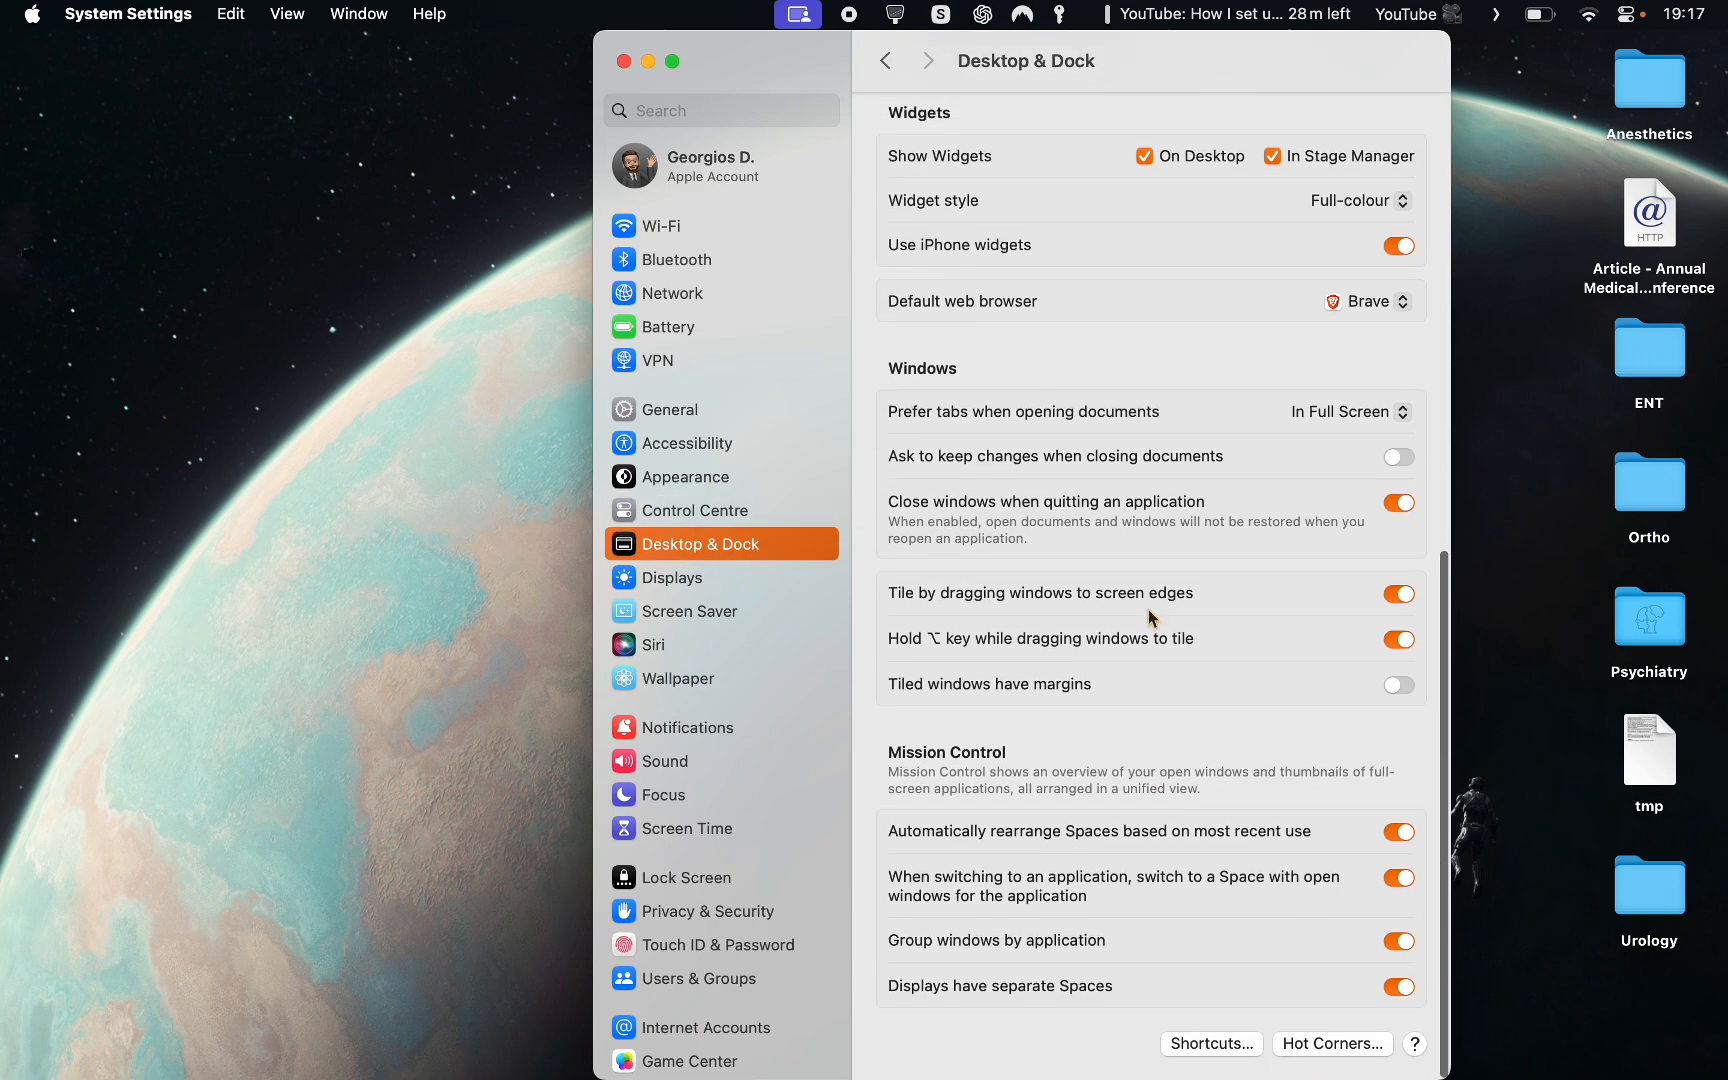
scroll(1142, 536, "down", 10)
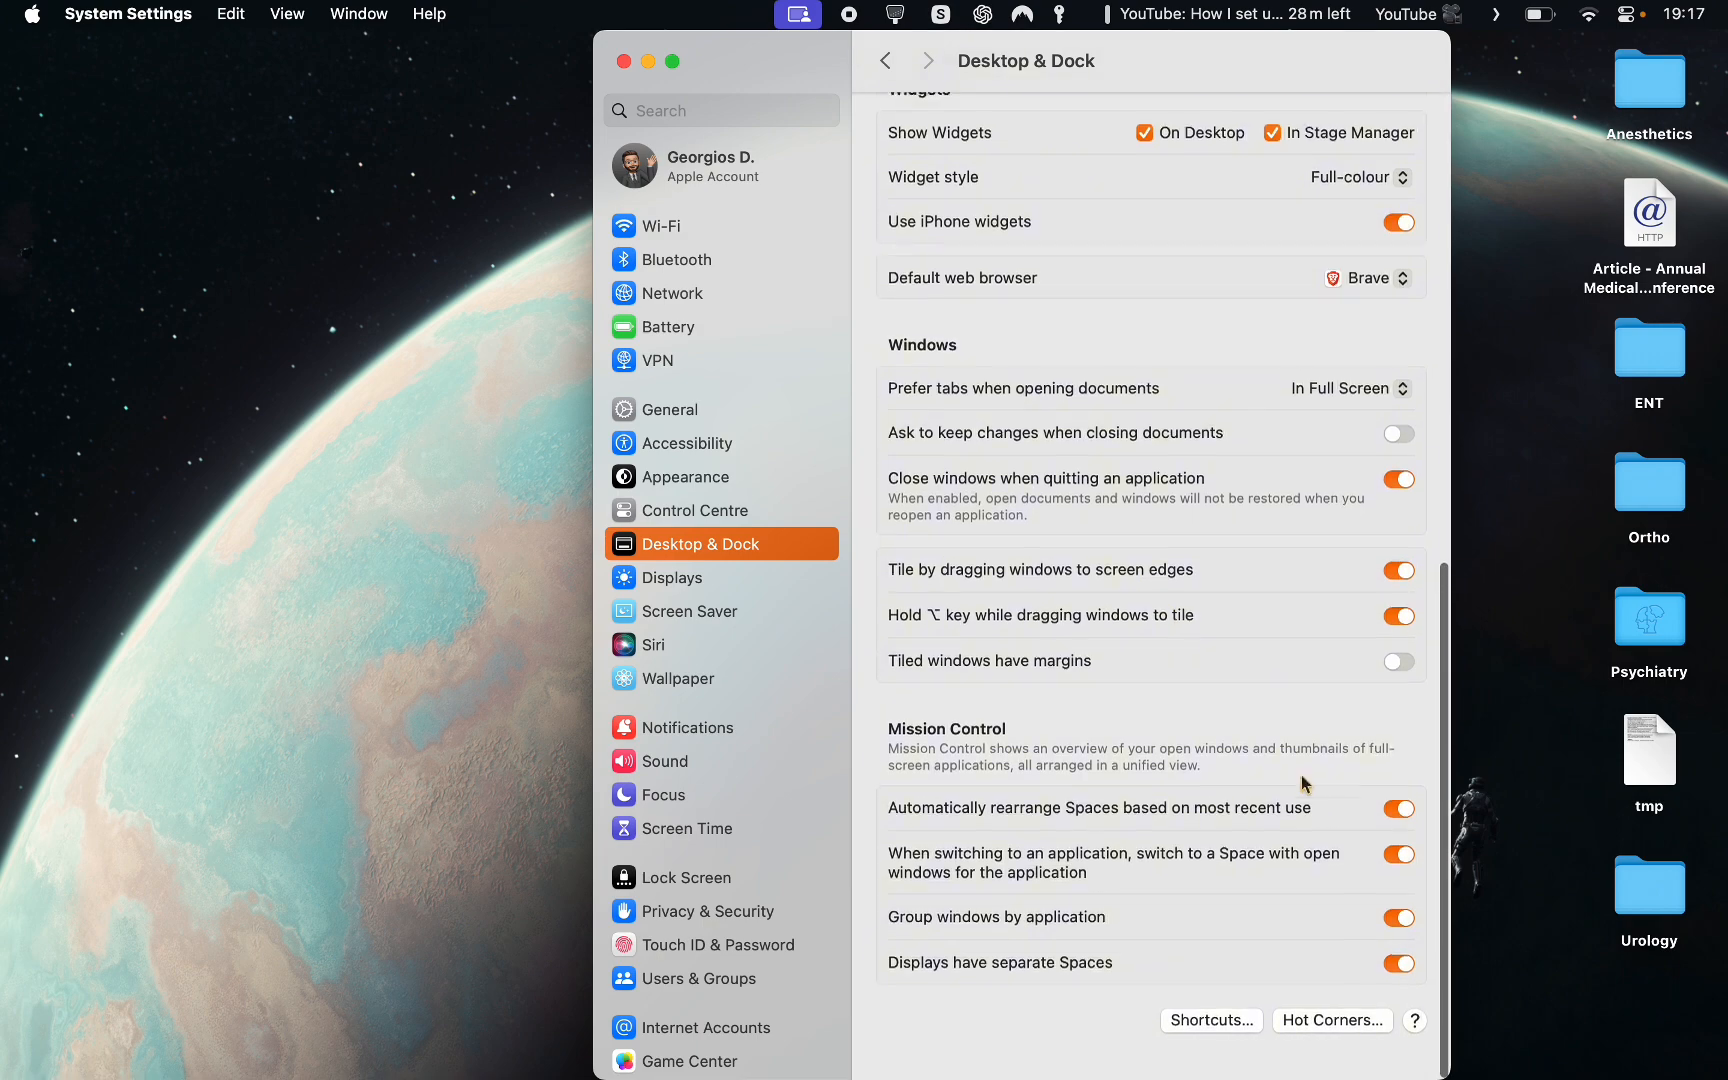
left_click(1348, 1048)
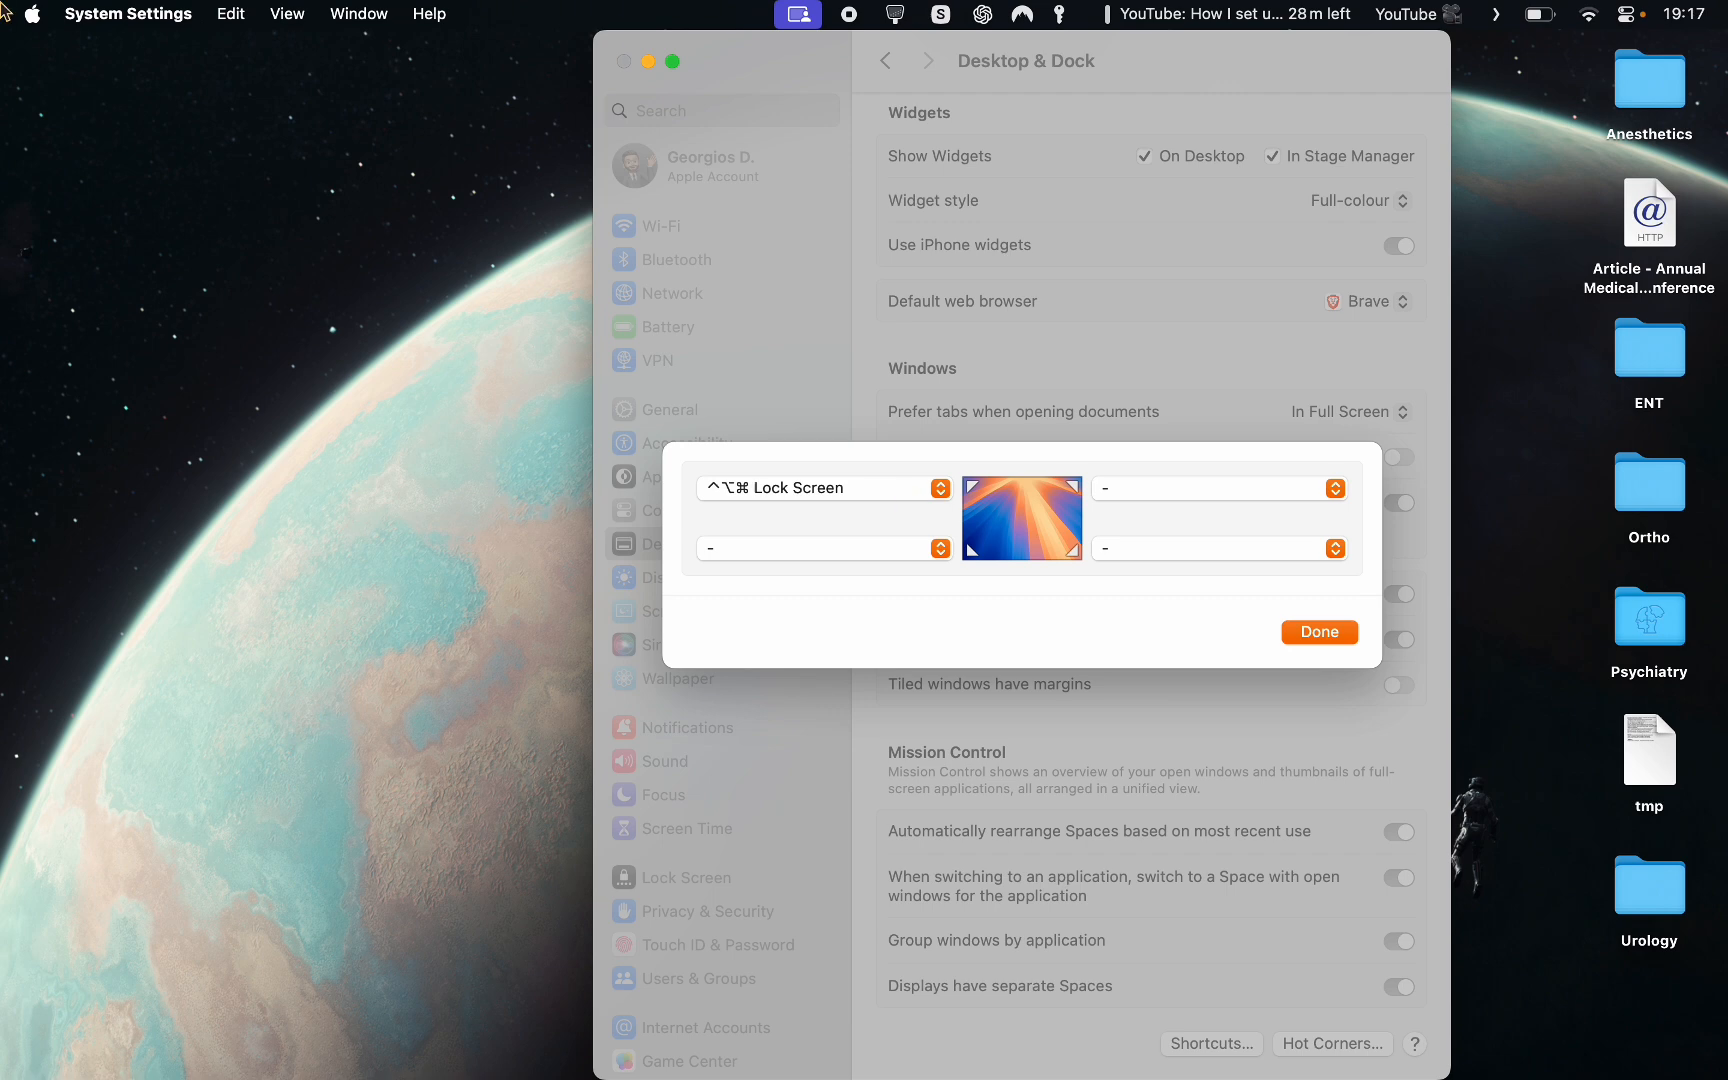
left_click(128, 13)
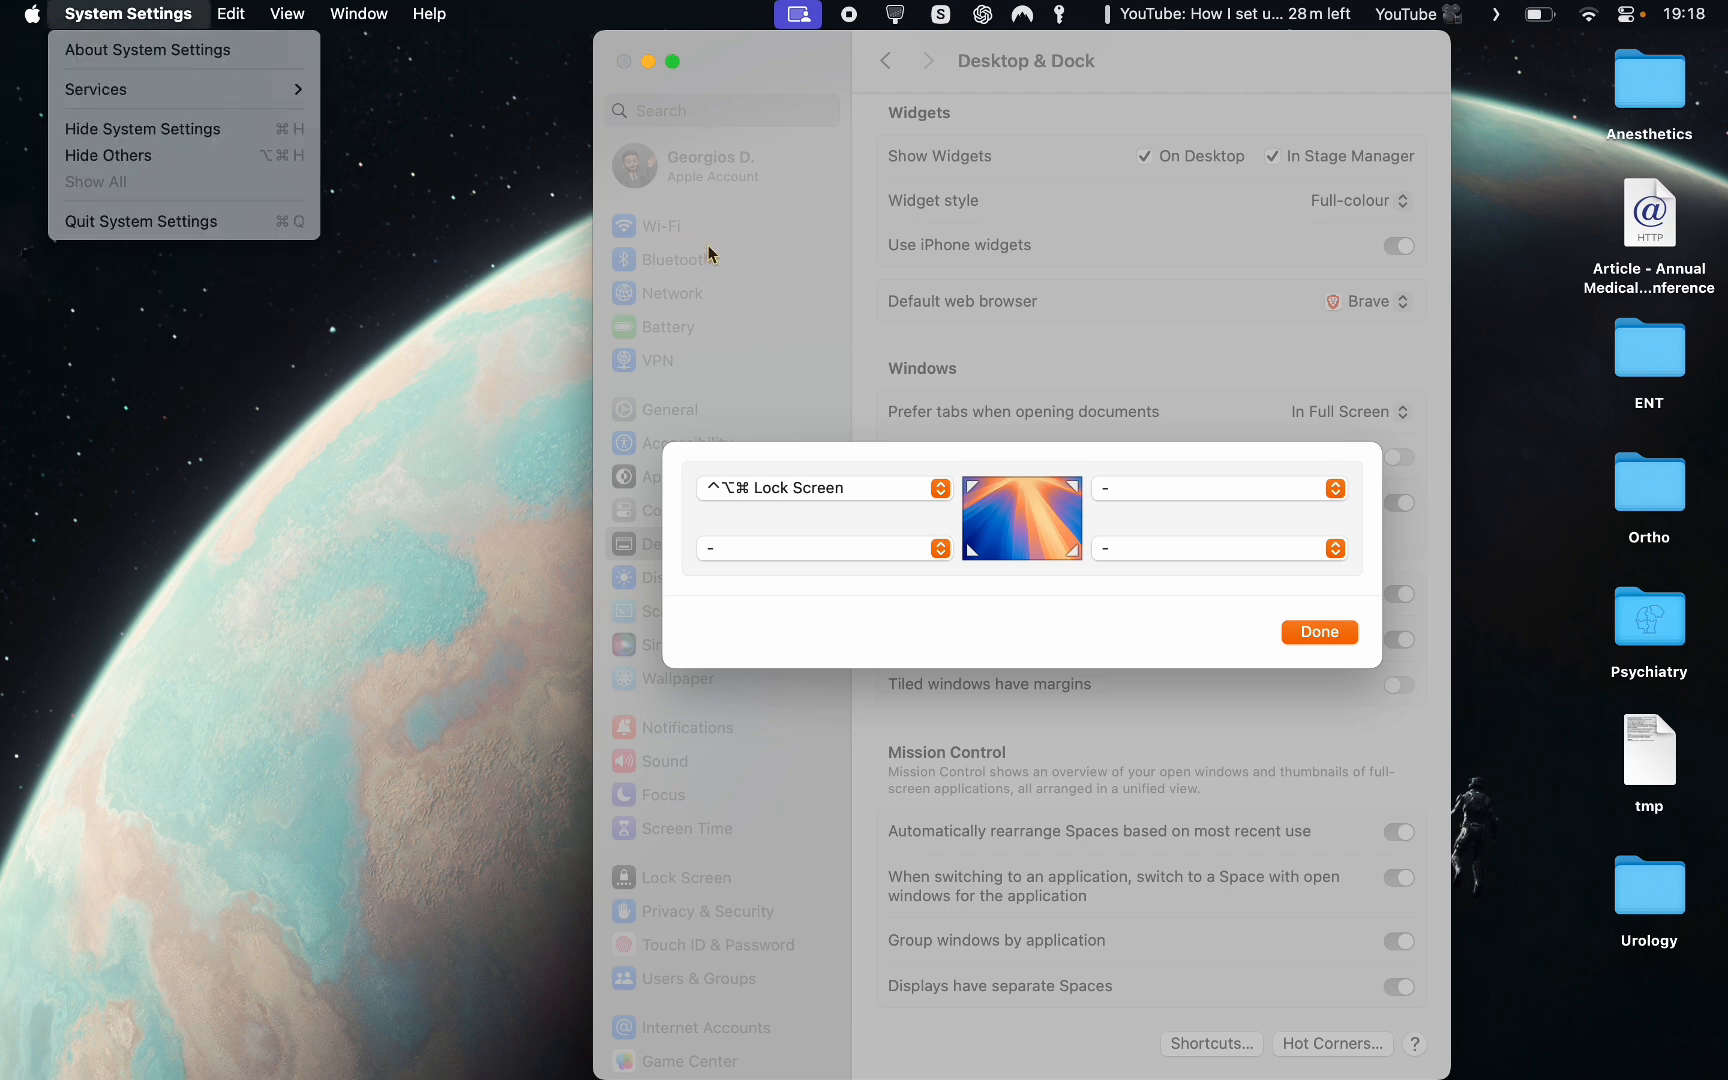
Step: View the system's sleep, restart, shut down and lock screen commands, and close the Hot Corners configuration
left_click(22, 84)
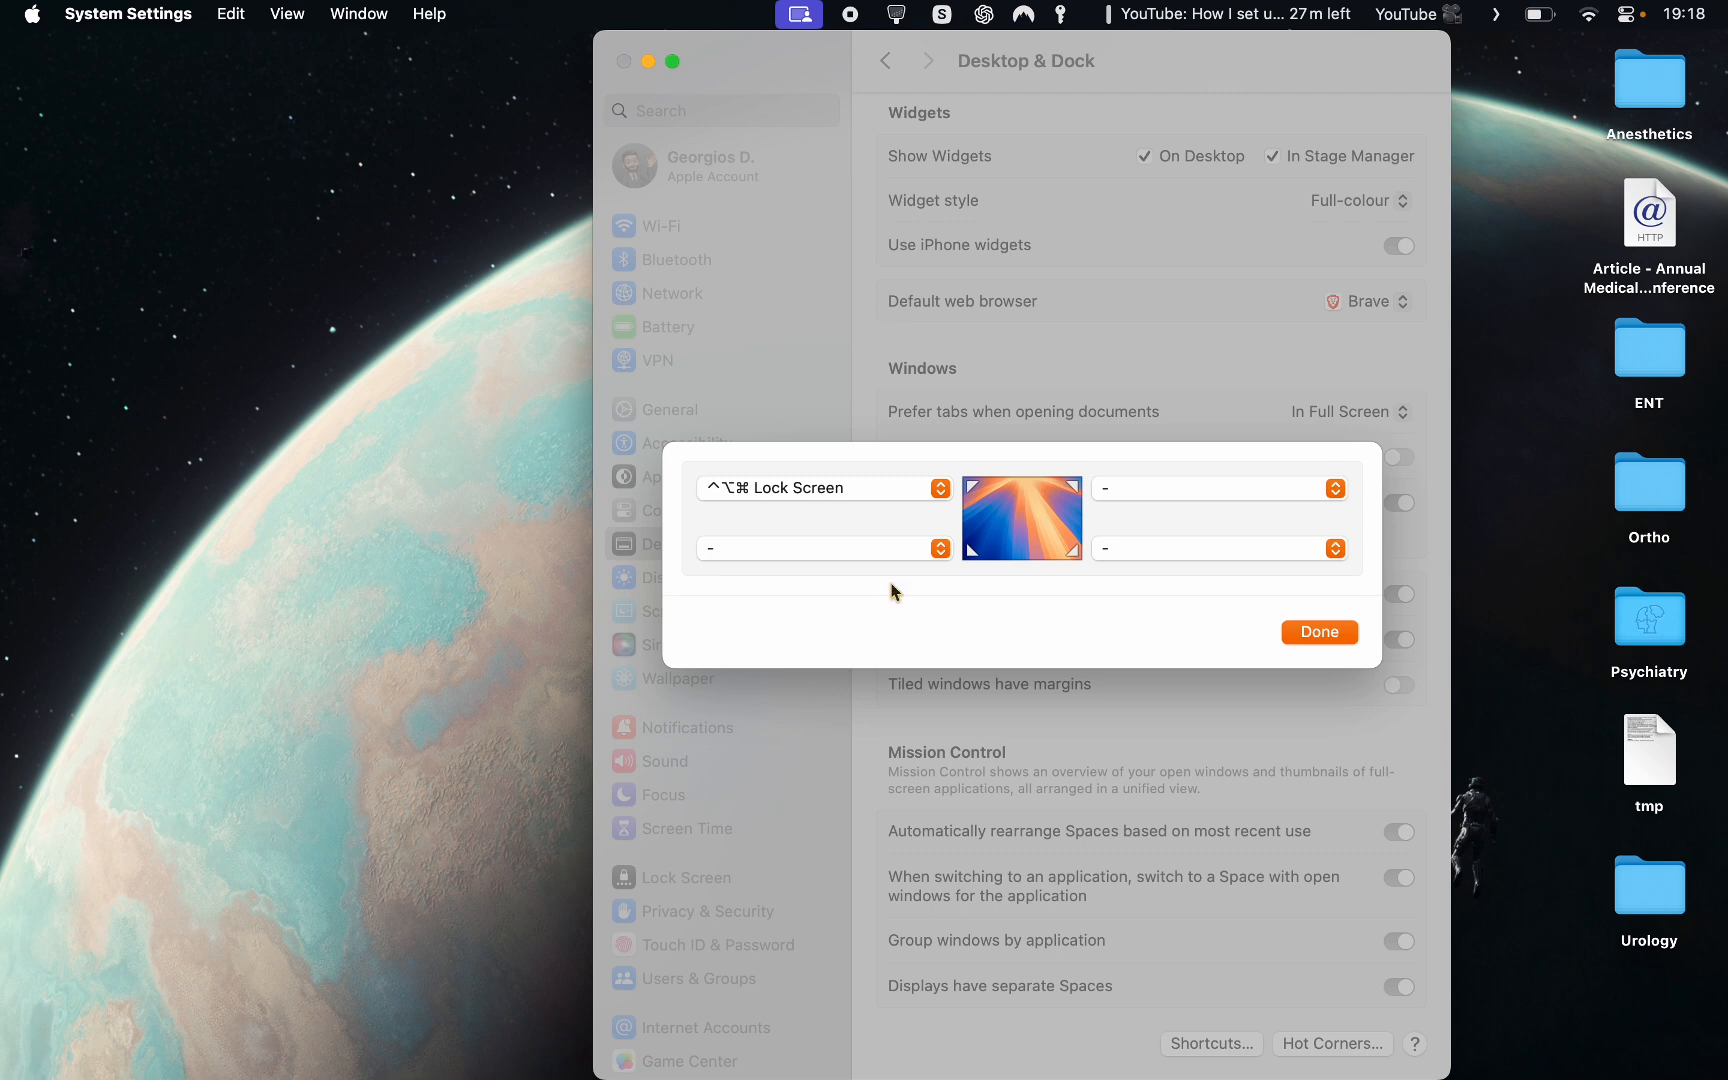
left_click(30, 13)
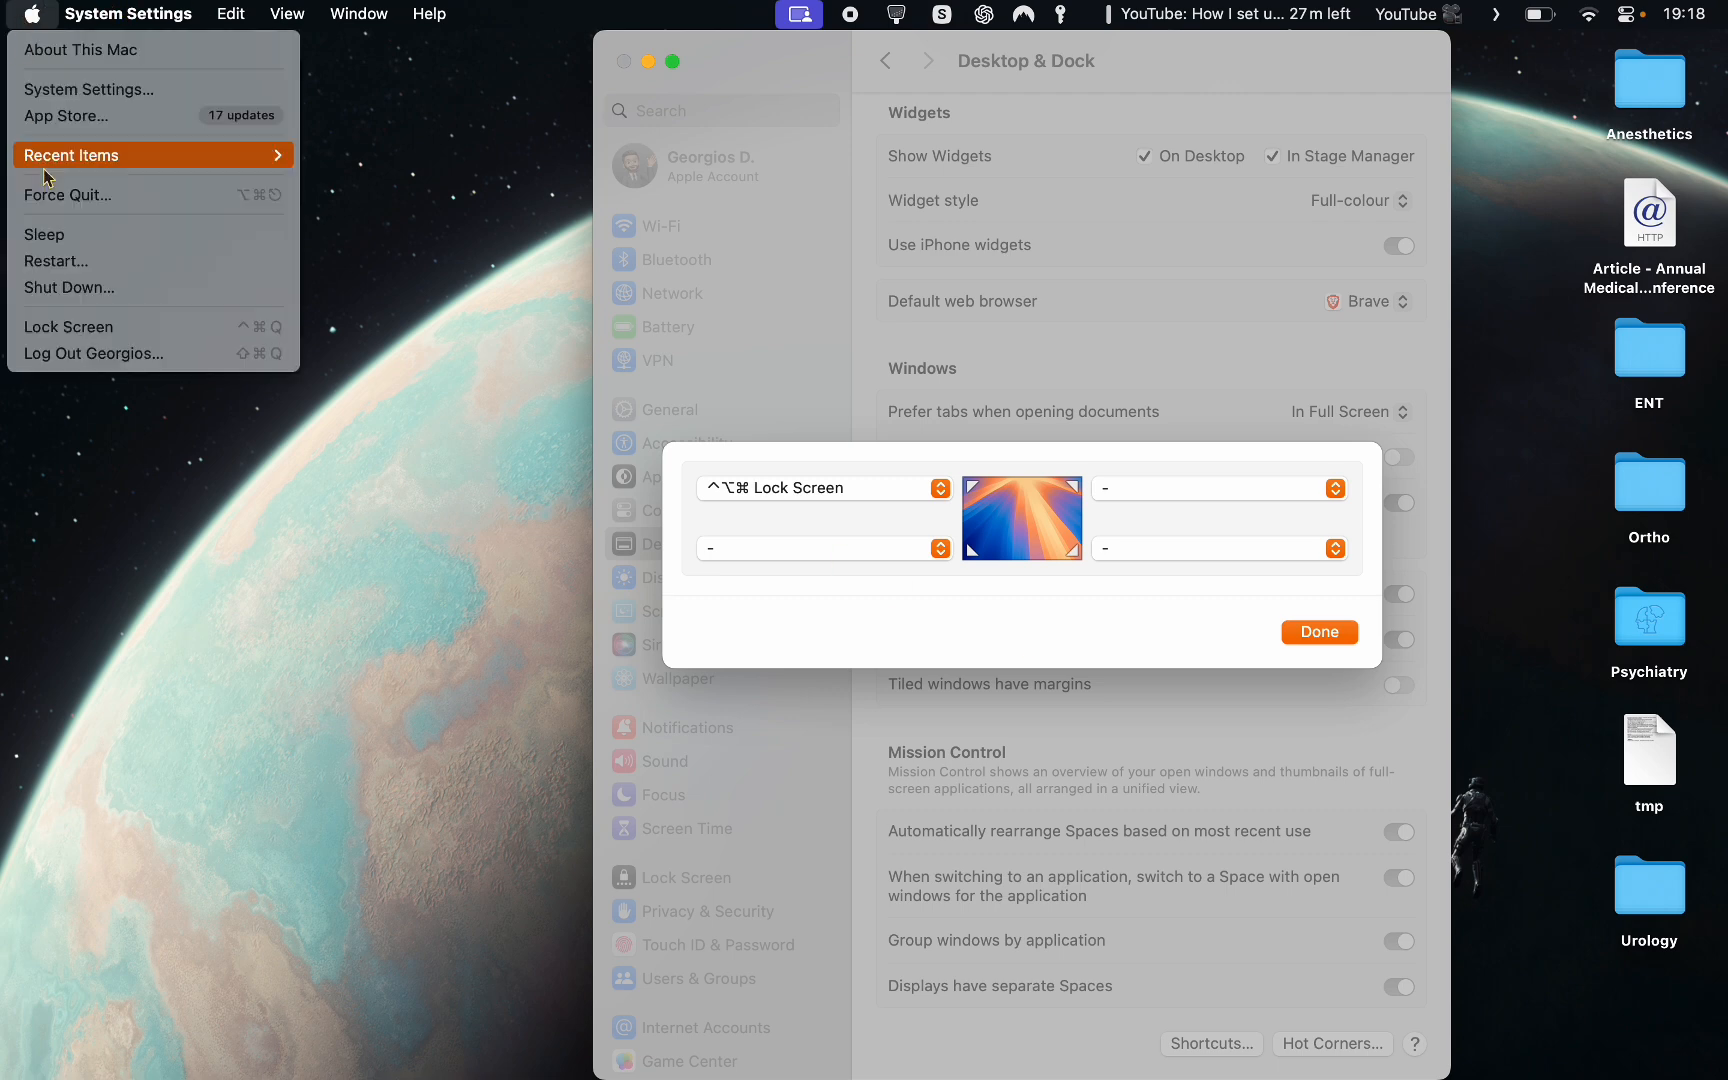
left_click(28, 13)
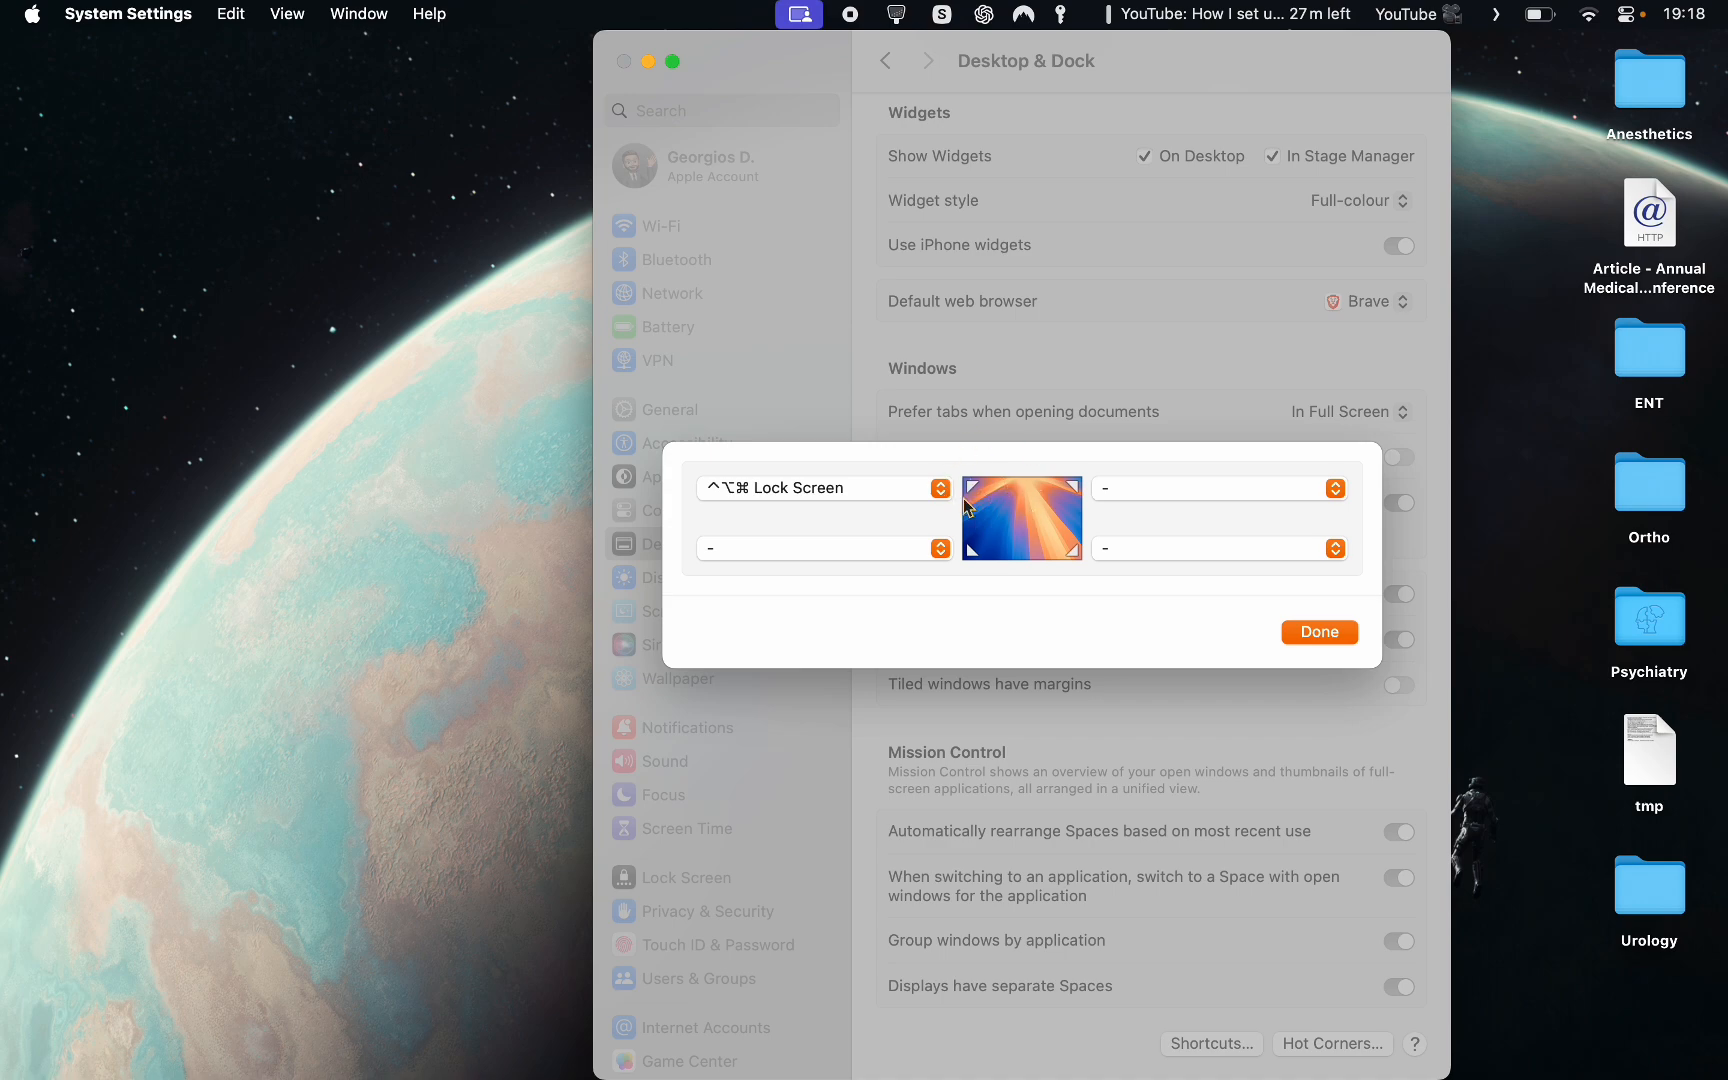
left_click(1320, 632)
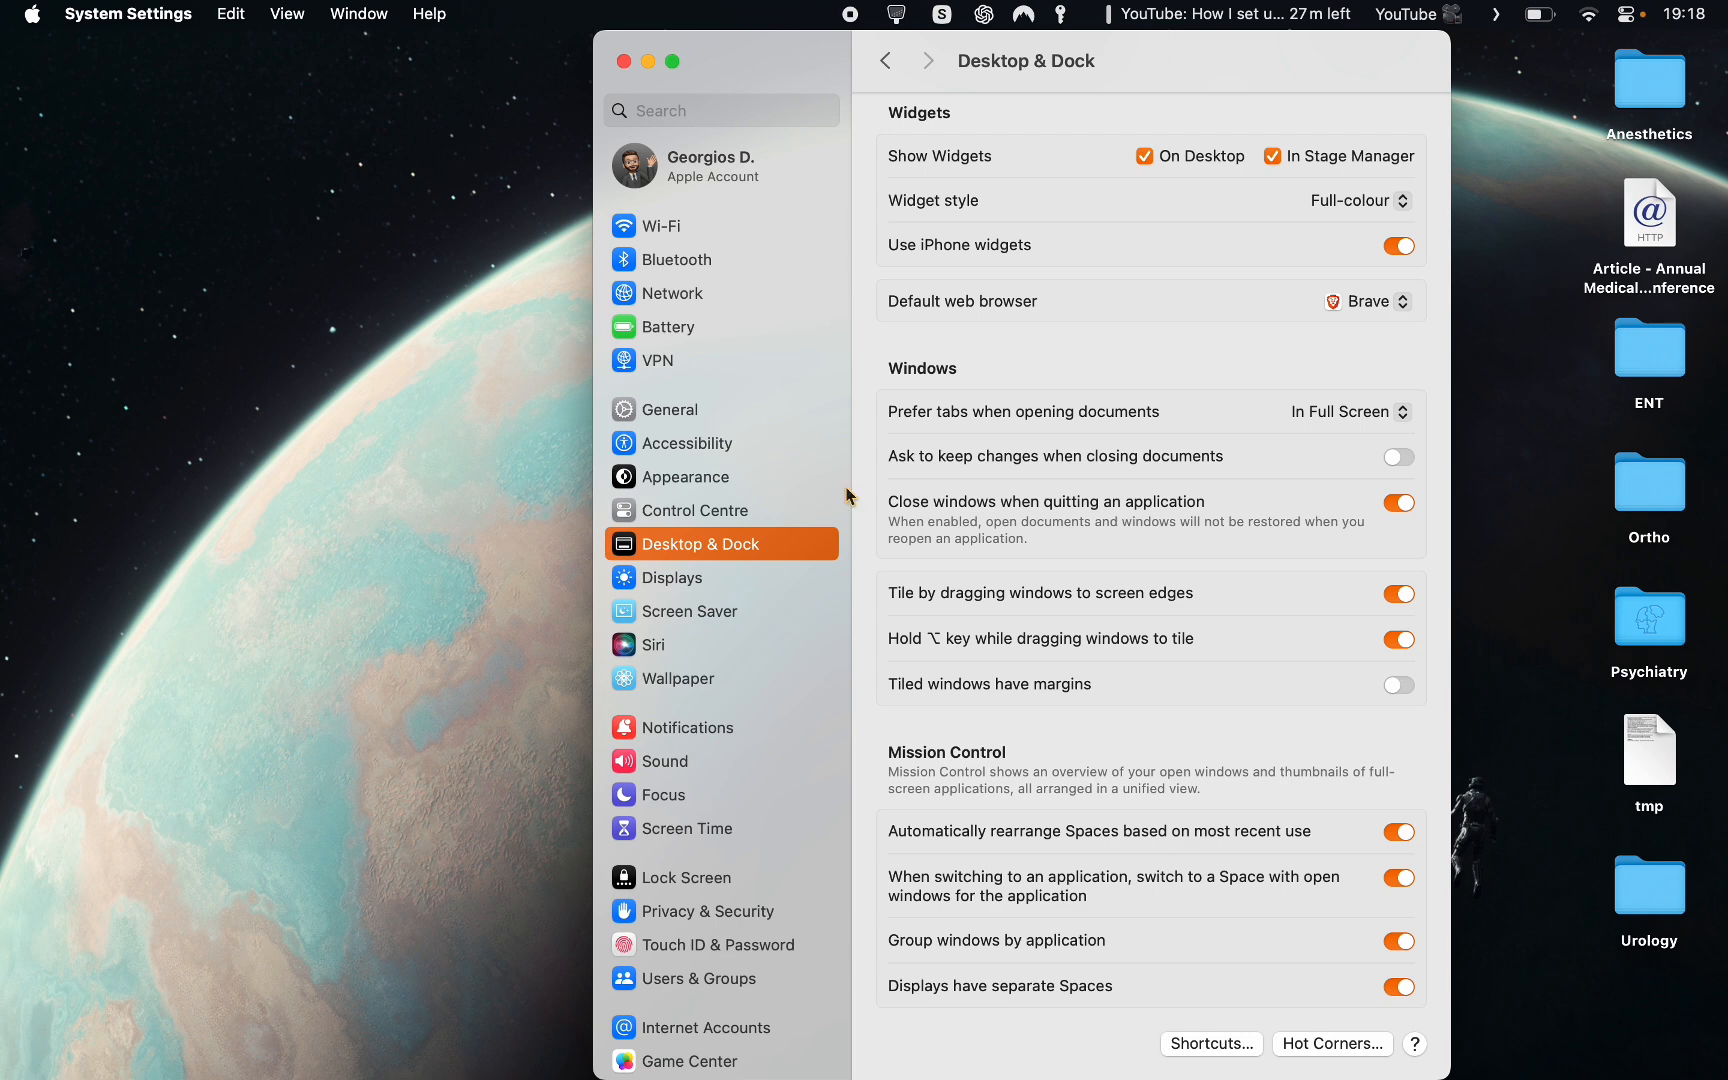
Step: Try the Red and Pink accent colours in the Appearance settings, and set the accent back to Orange
left_click(706, 484)
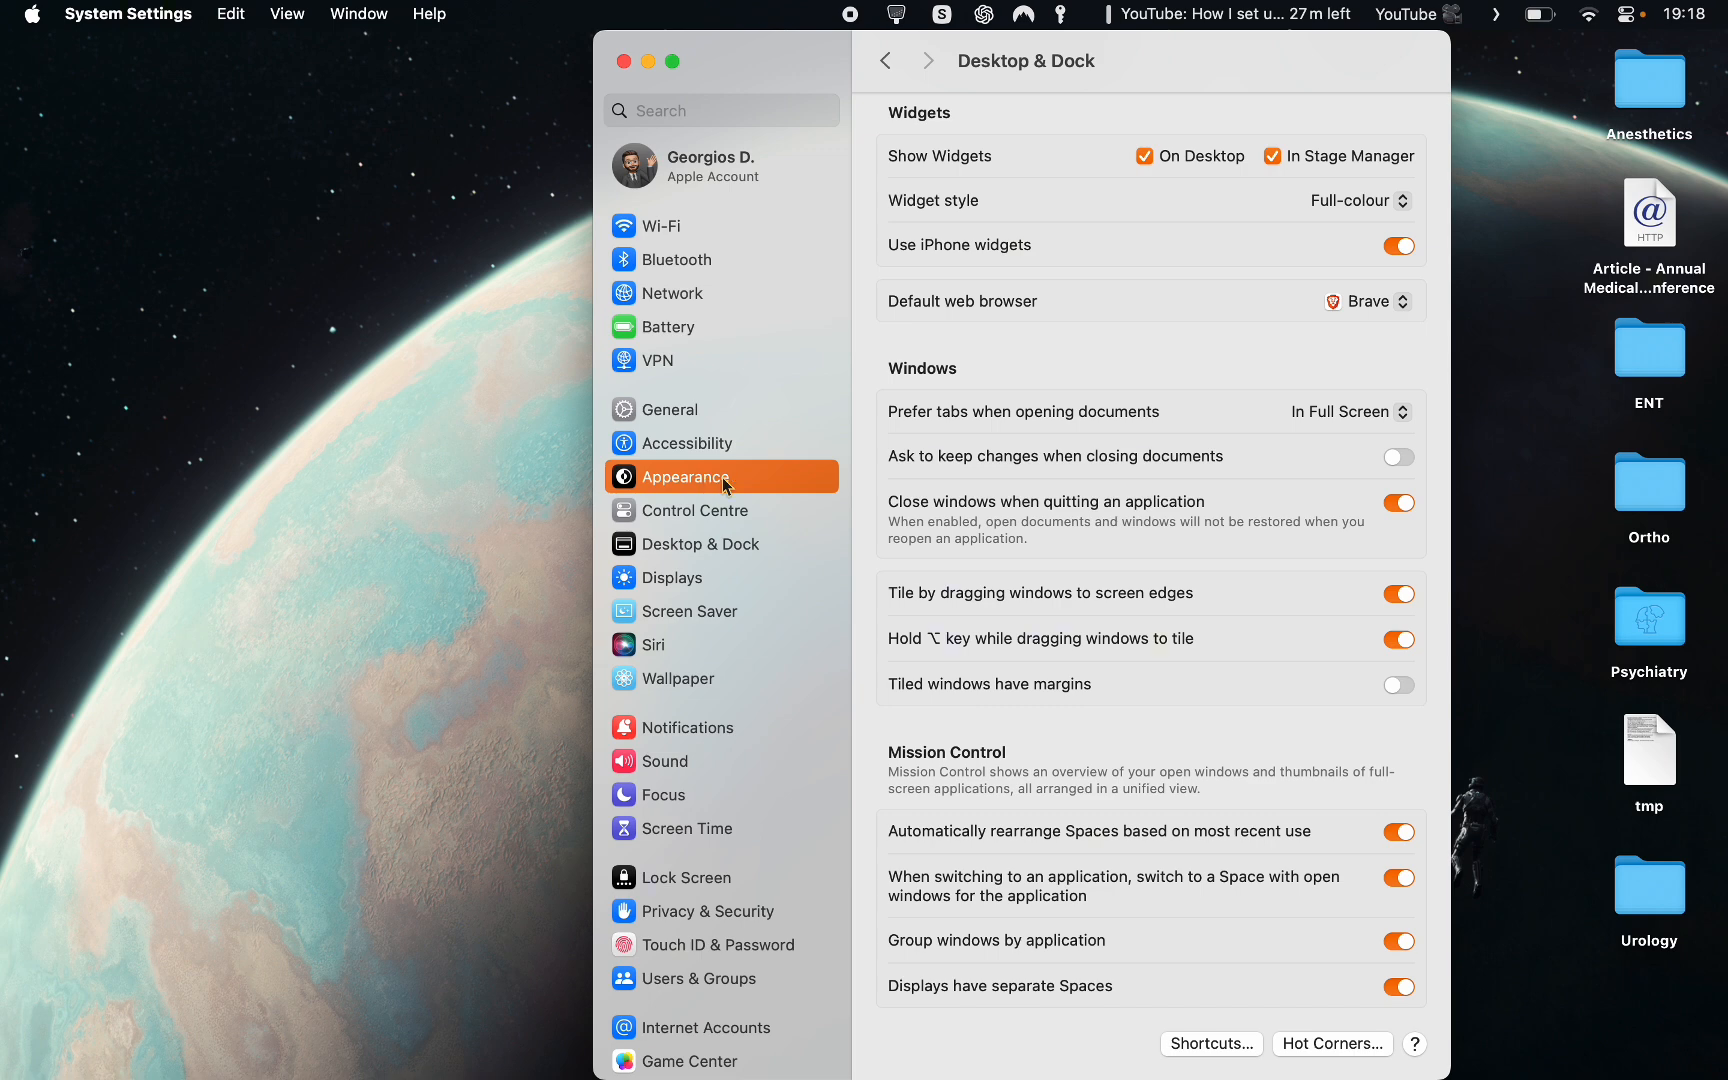
left_click(1279, 225)
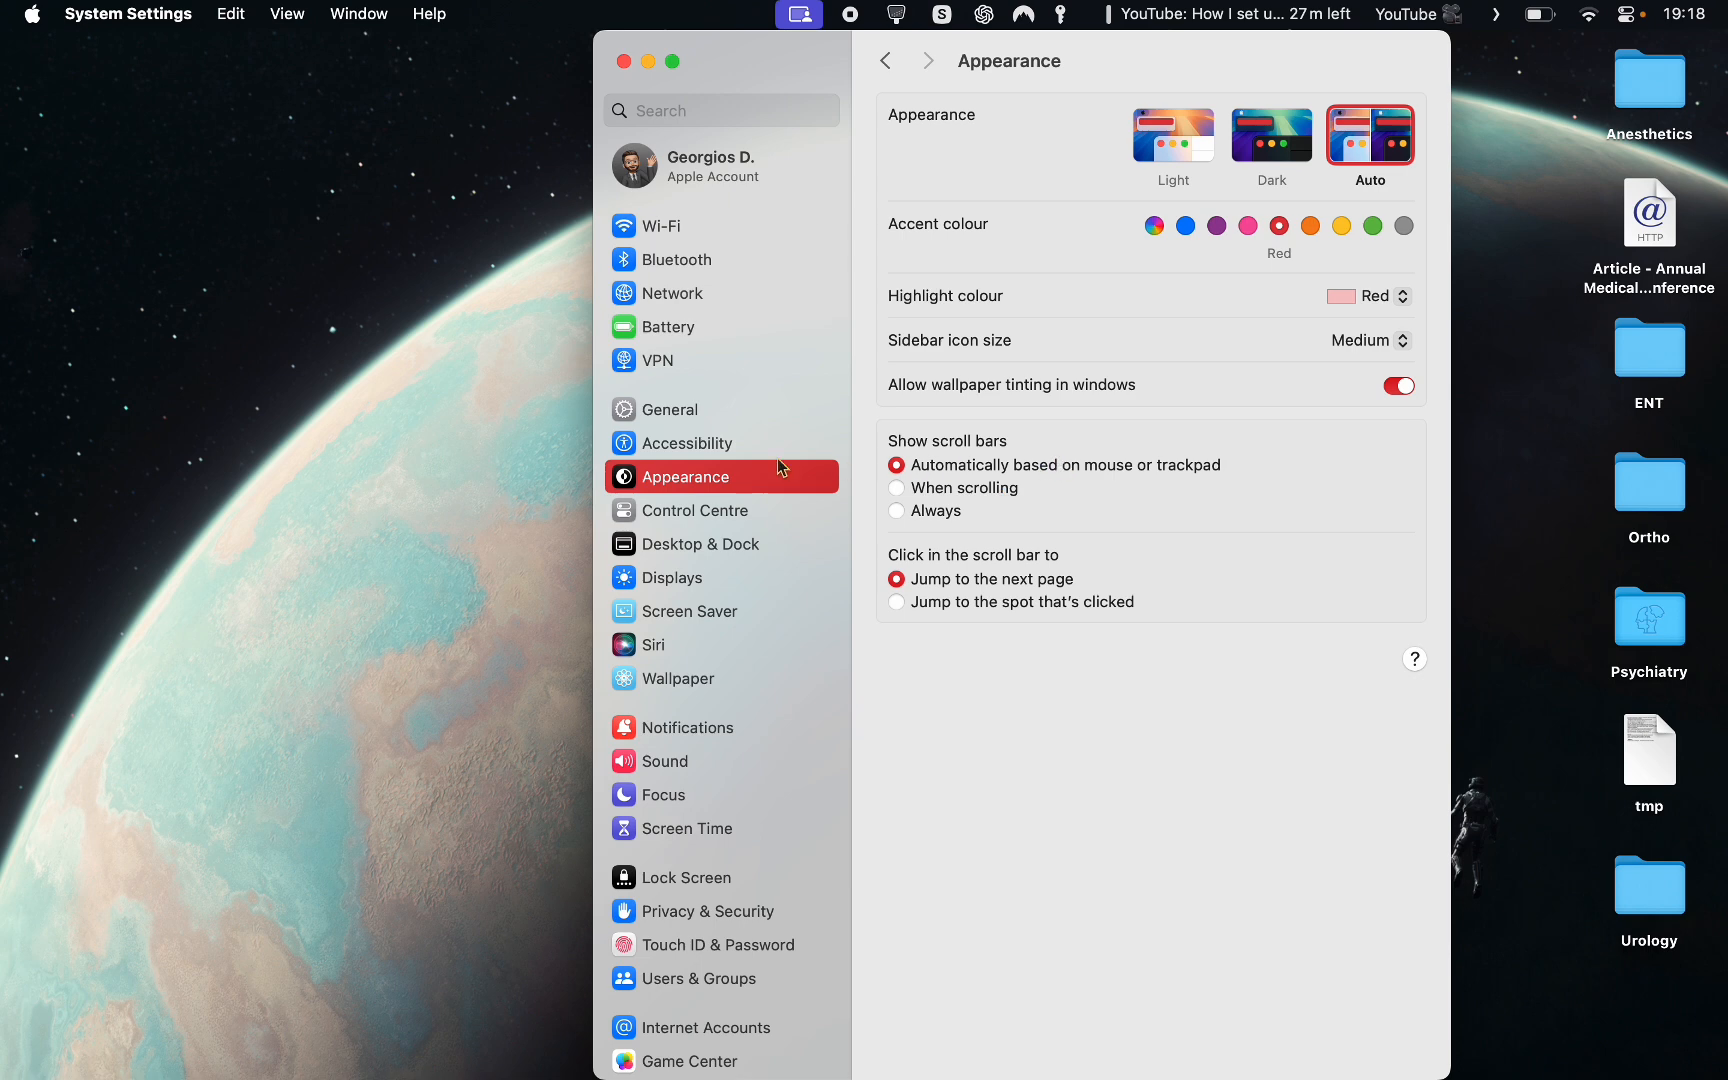
left_click(1248, 226)
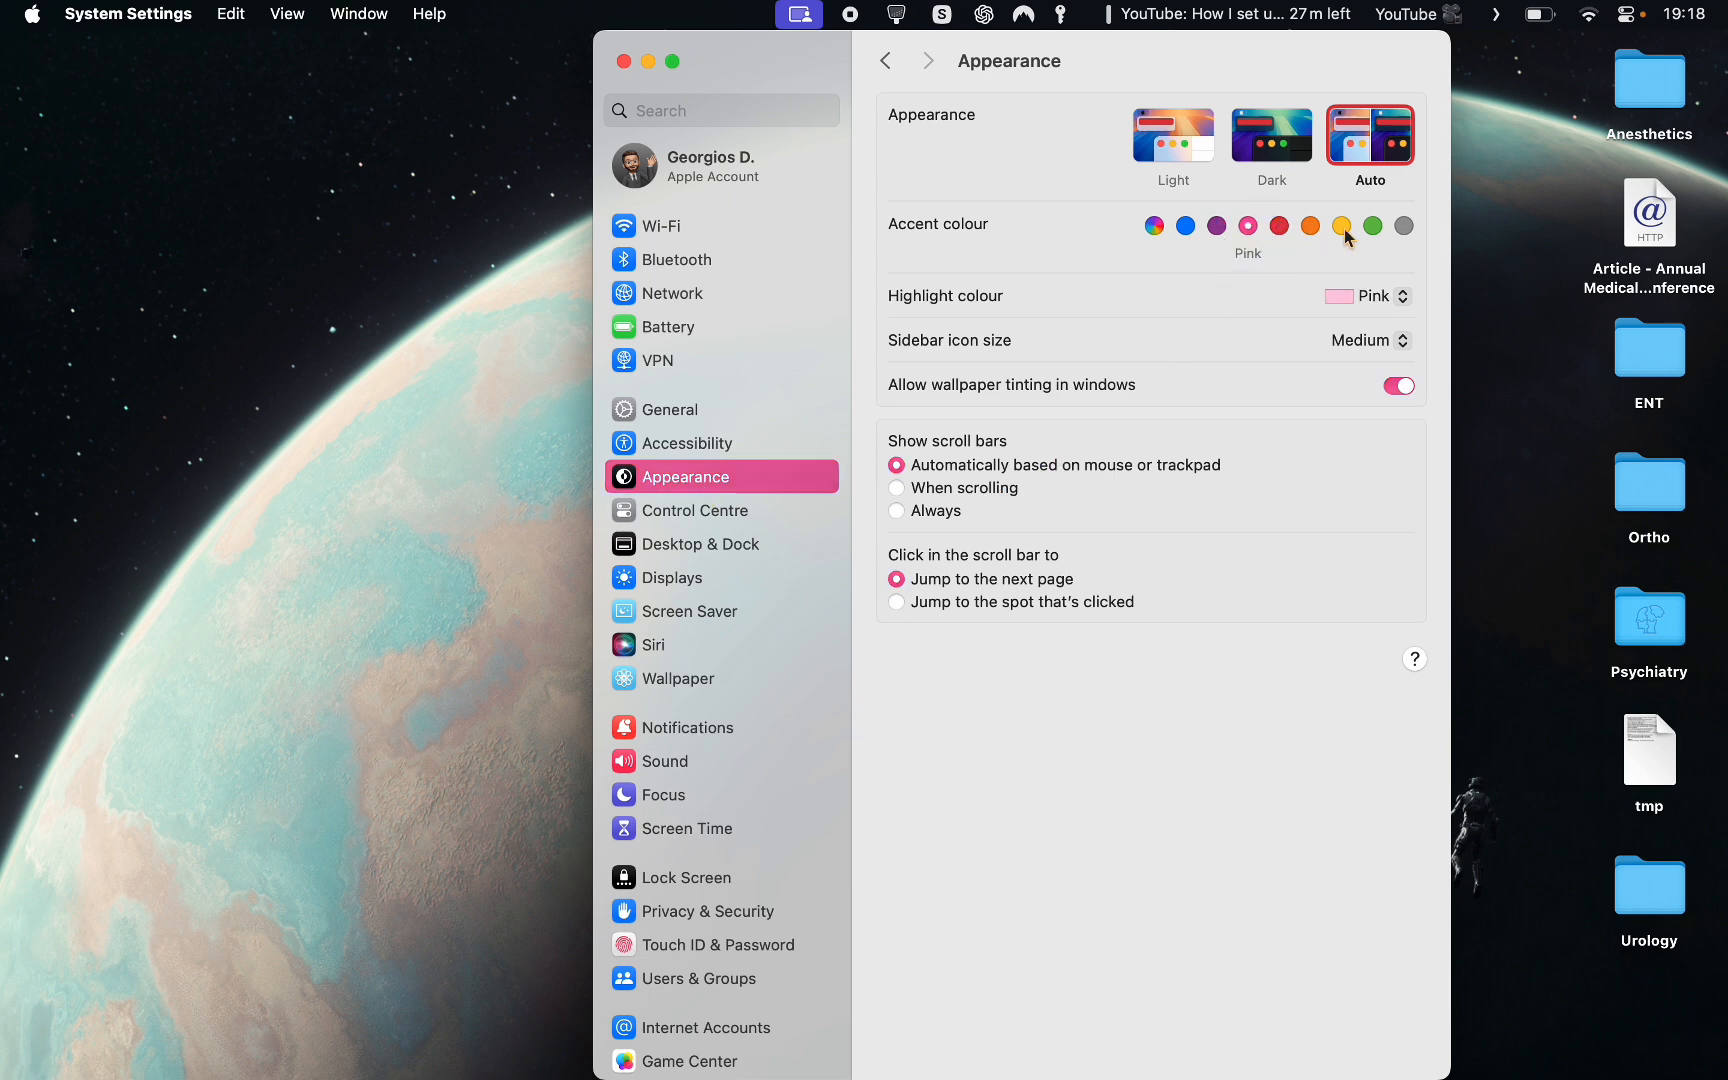
left_click(1310, 225)
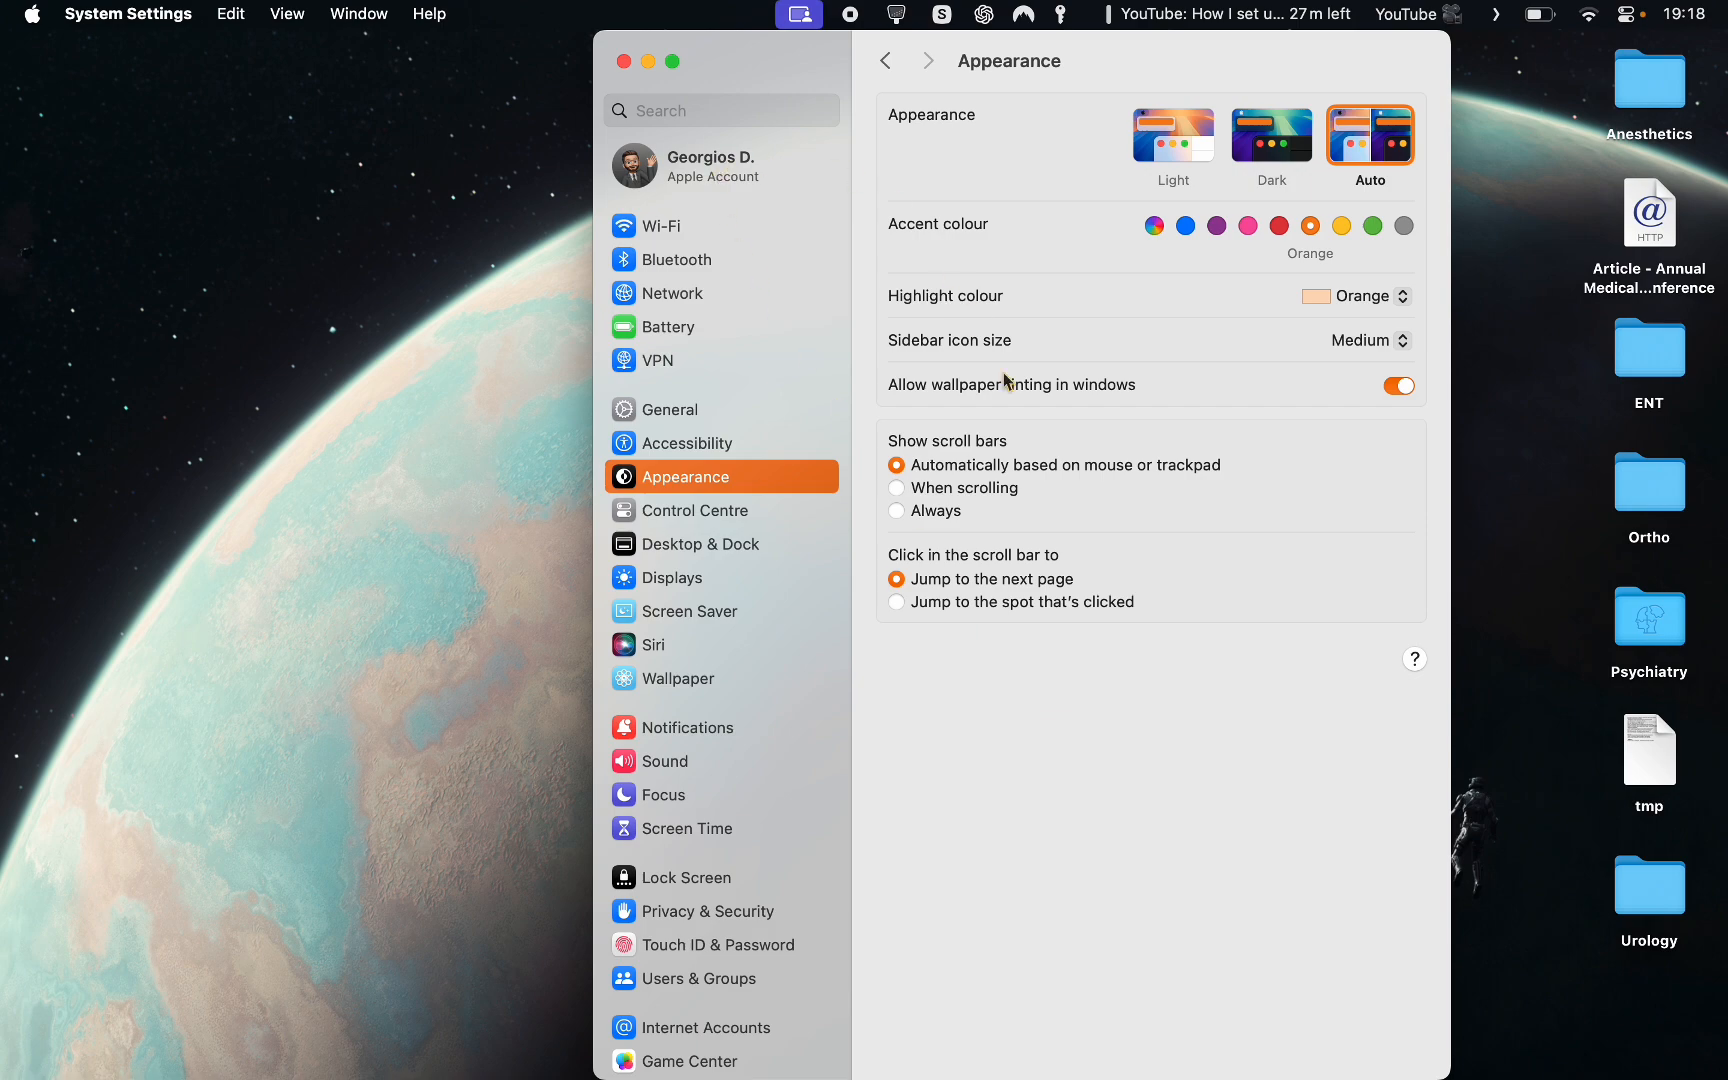
Step: Examine the Privacy & Security settings, from the app access permissions to the FileVault and Lockdown Mode options
scroll(803, 486, "down", 5)
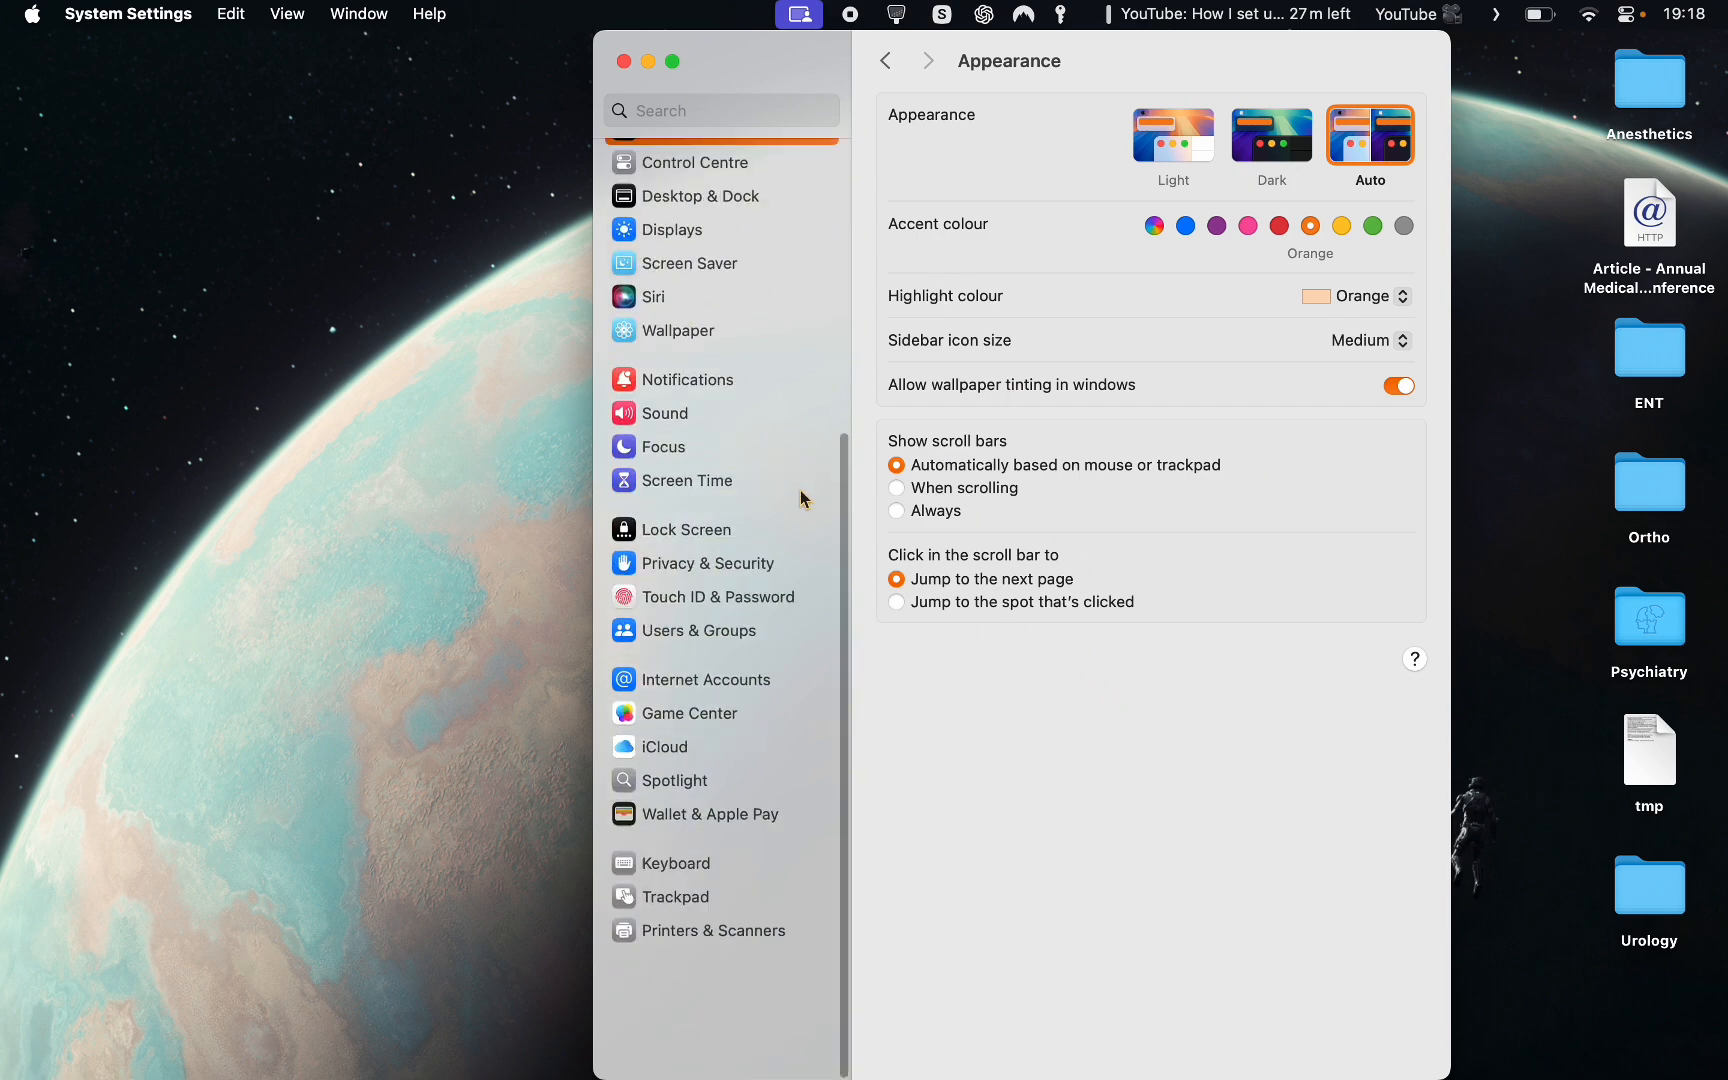
left_click(731, 685)
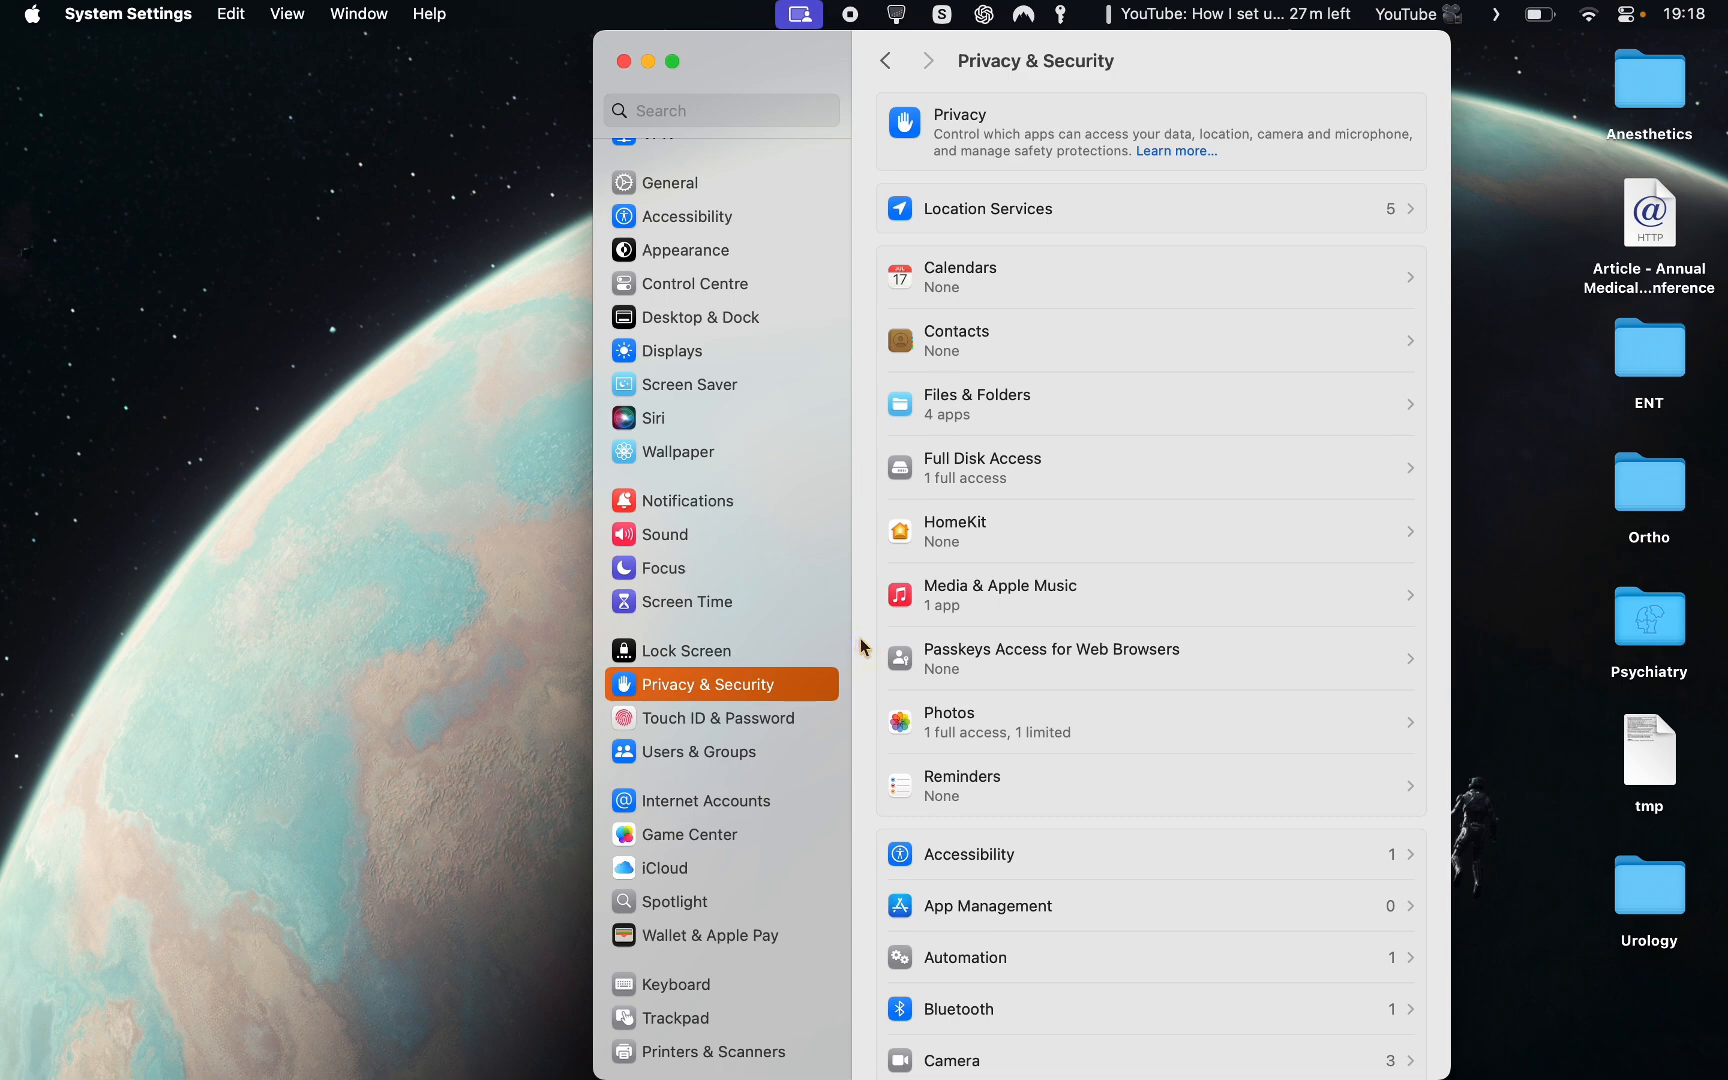
scroll(862, 648, "up", 2)
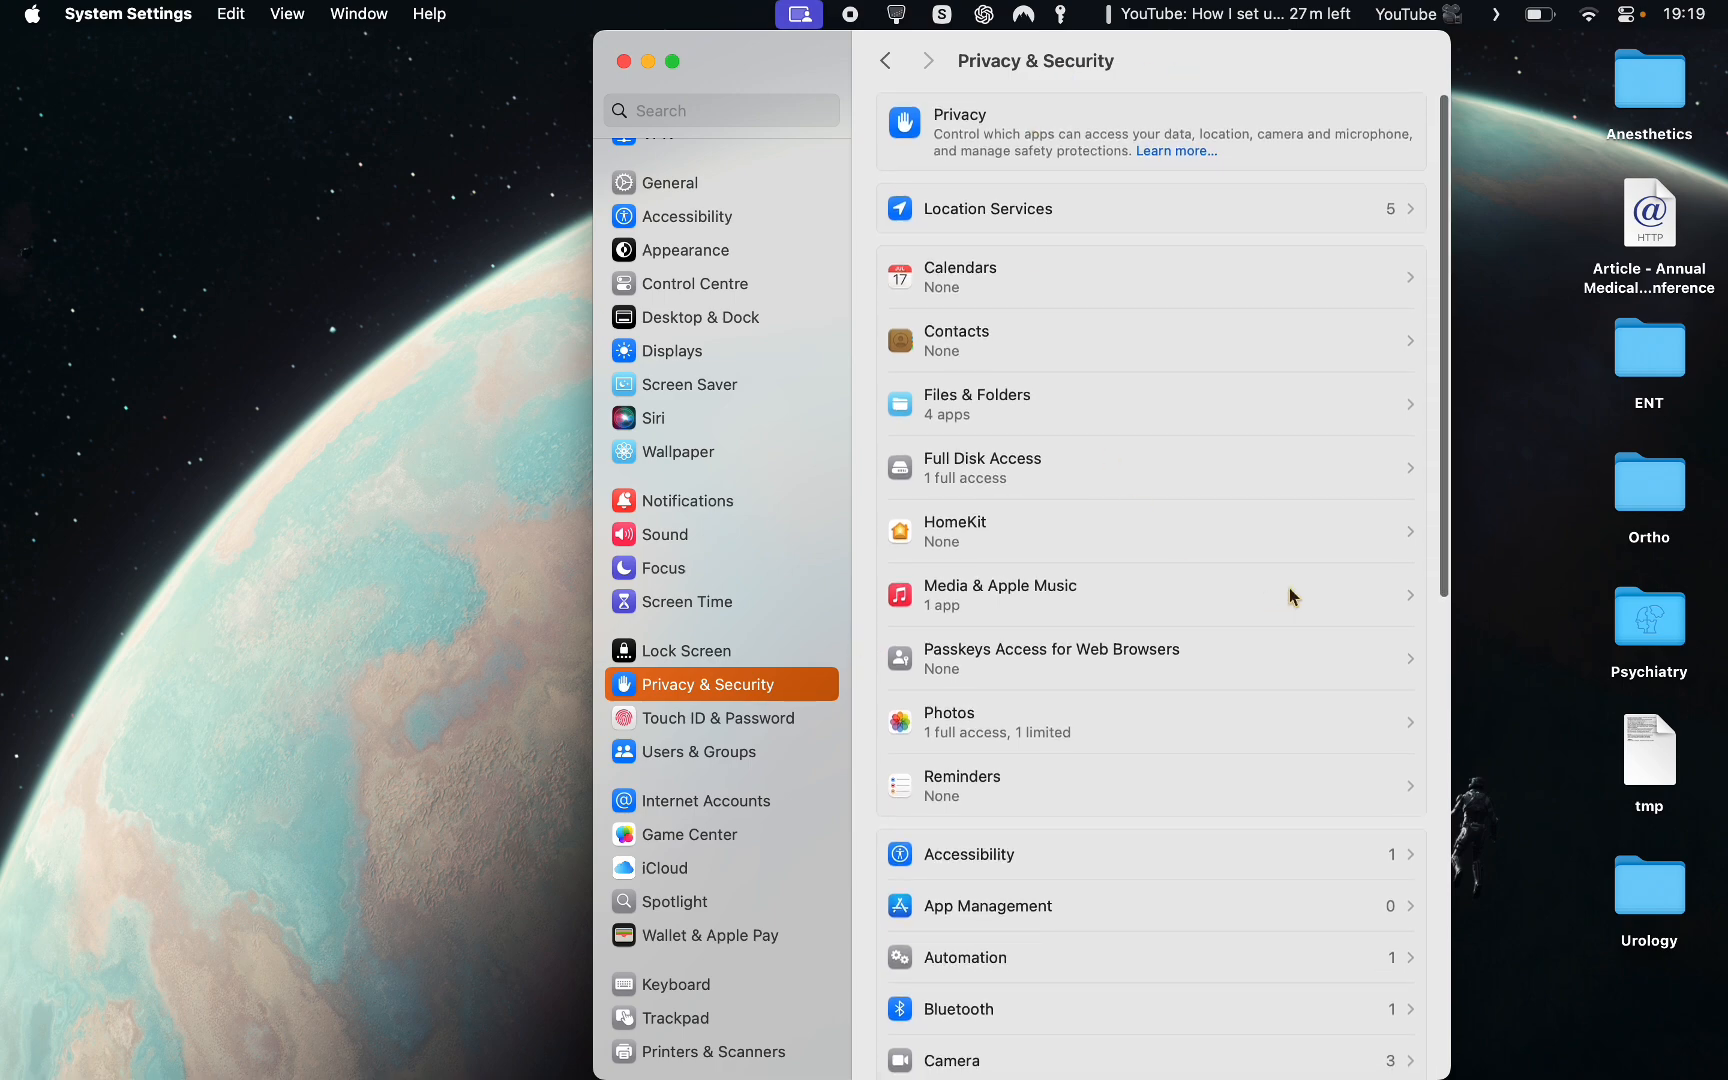
scroll(1315, 614, "down", 10)
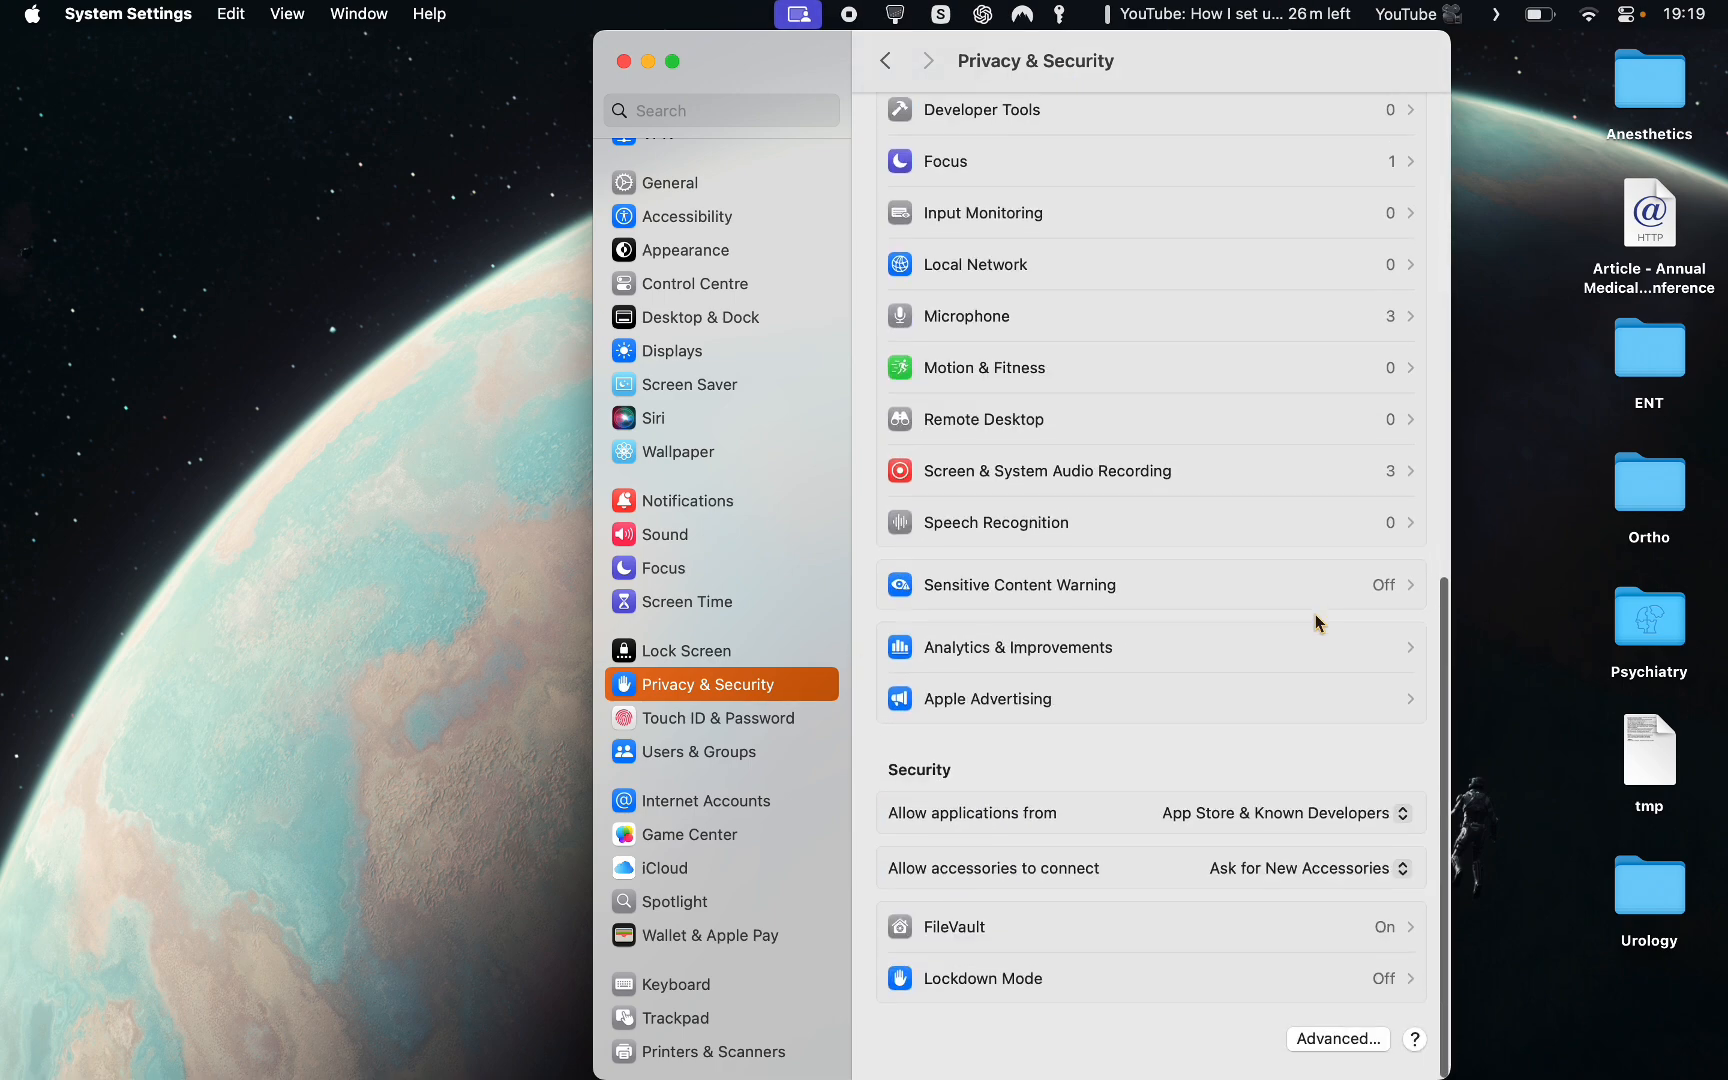
scroll(1315, 614, "up", 10)
scroll(1315, 614, "down", 10)
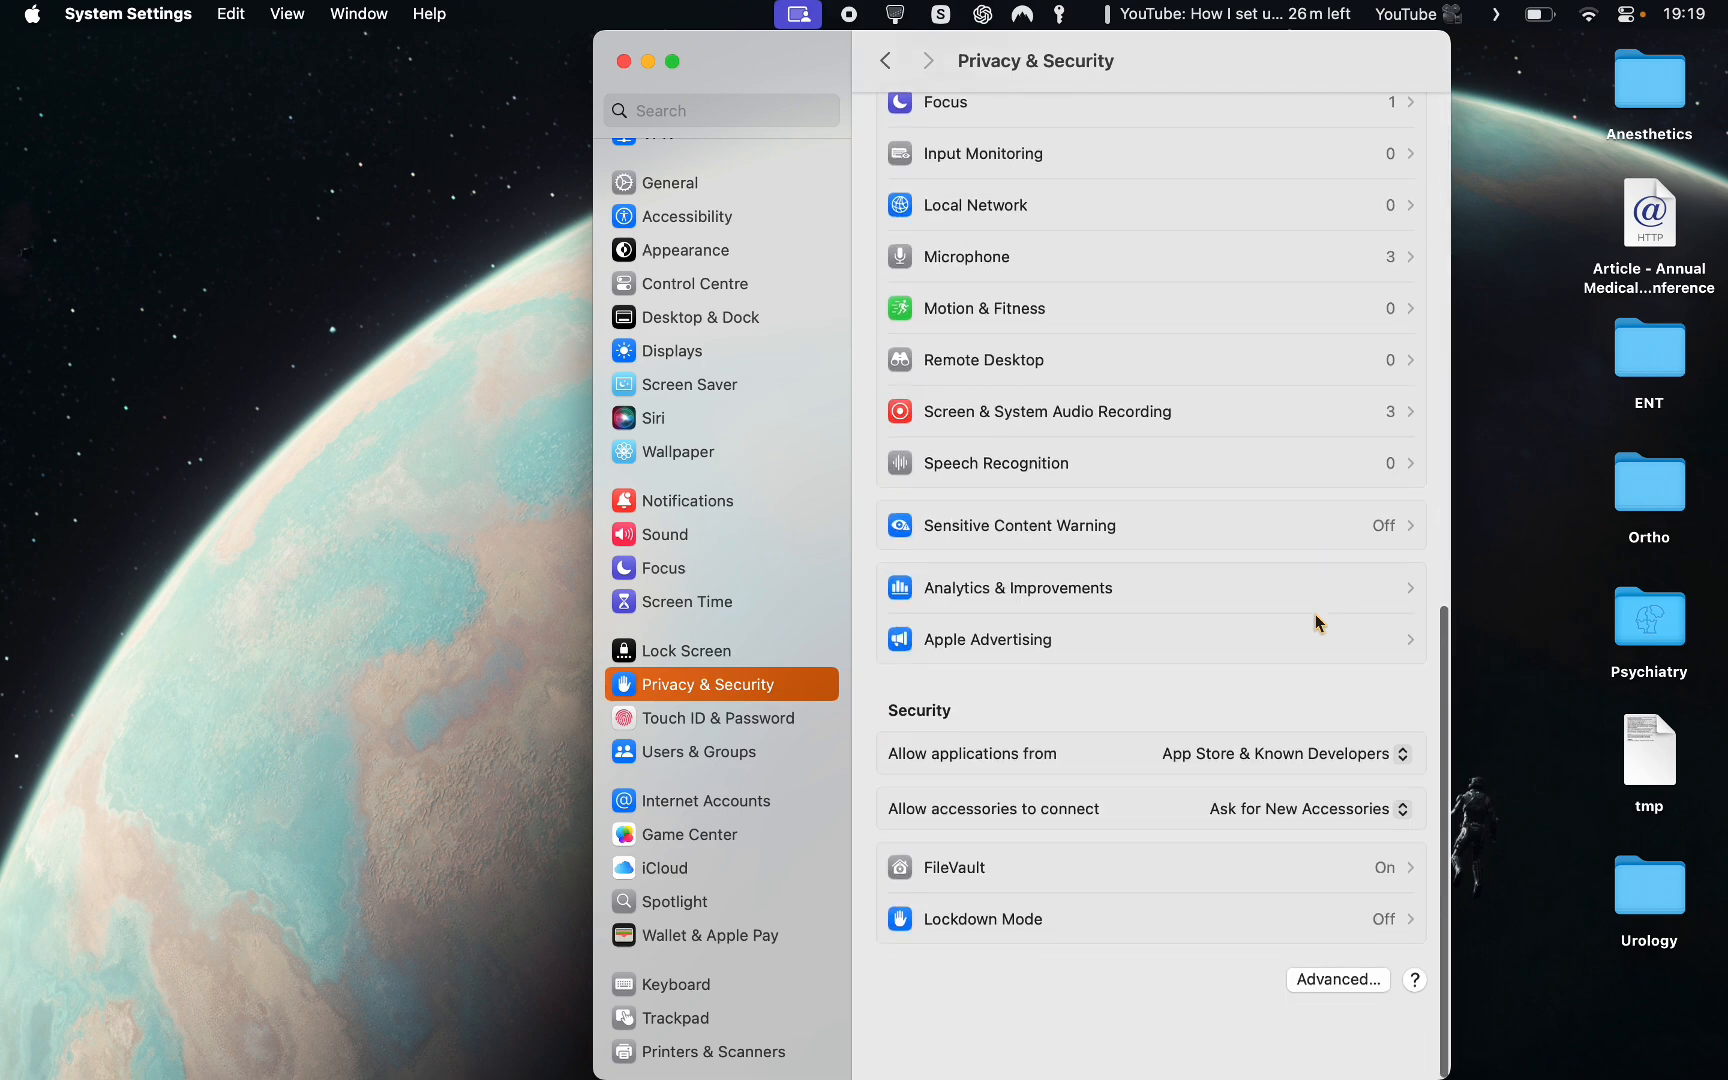
scroll(1315, 616, "up", 10)
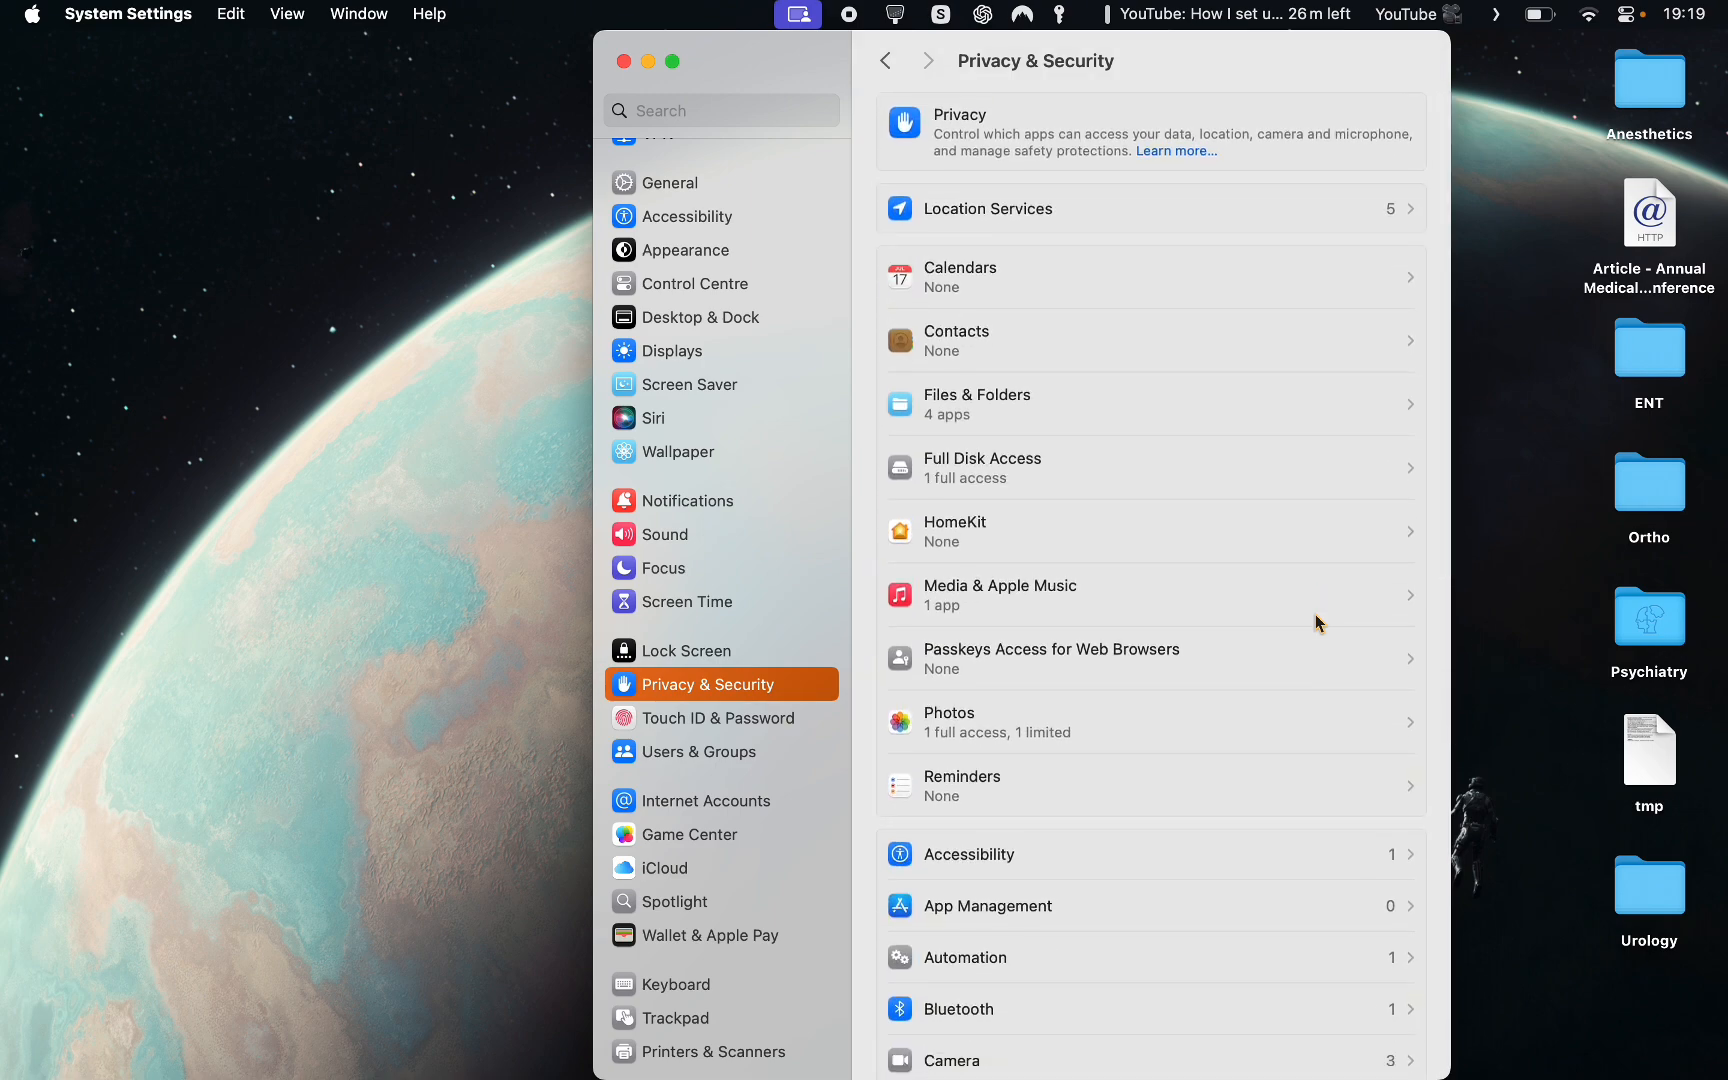
scroll(1315, 614, "down", 10)
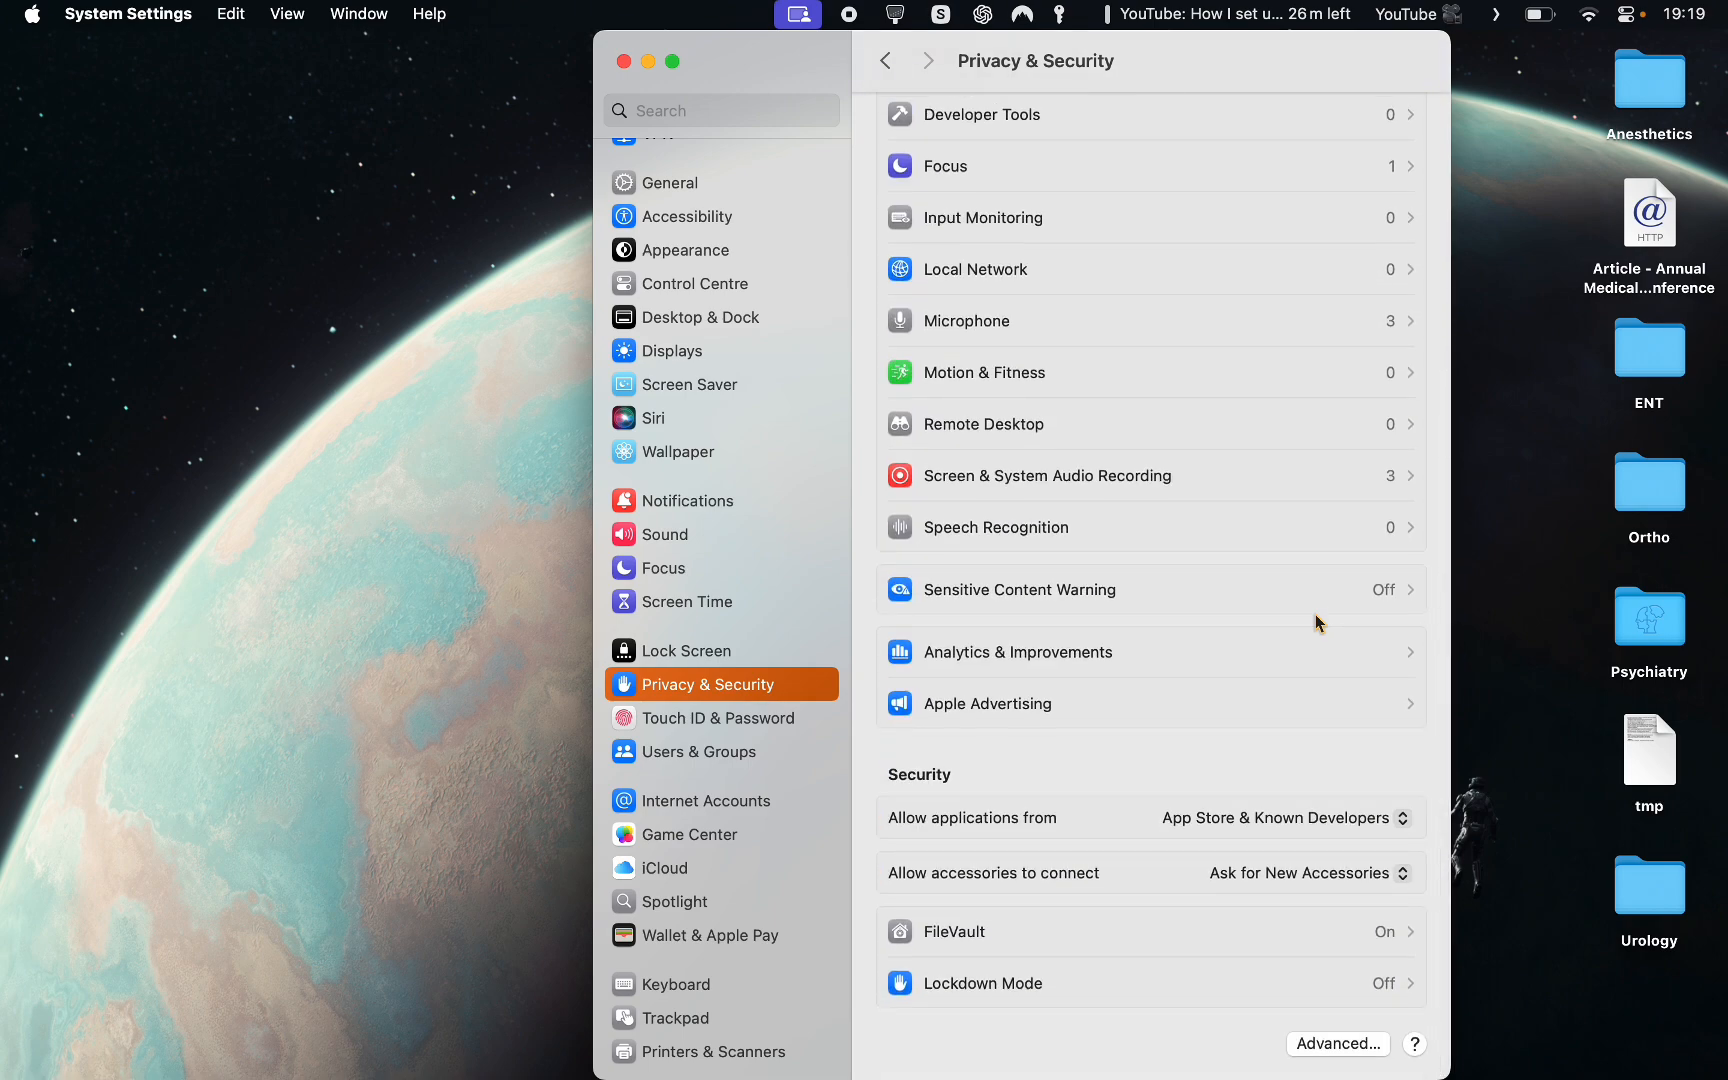
scroll(1300, 540, "up", 5)
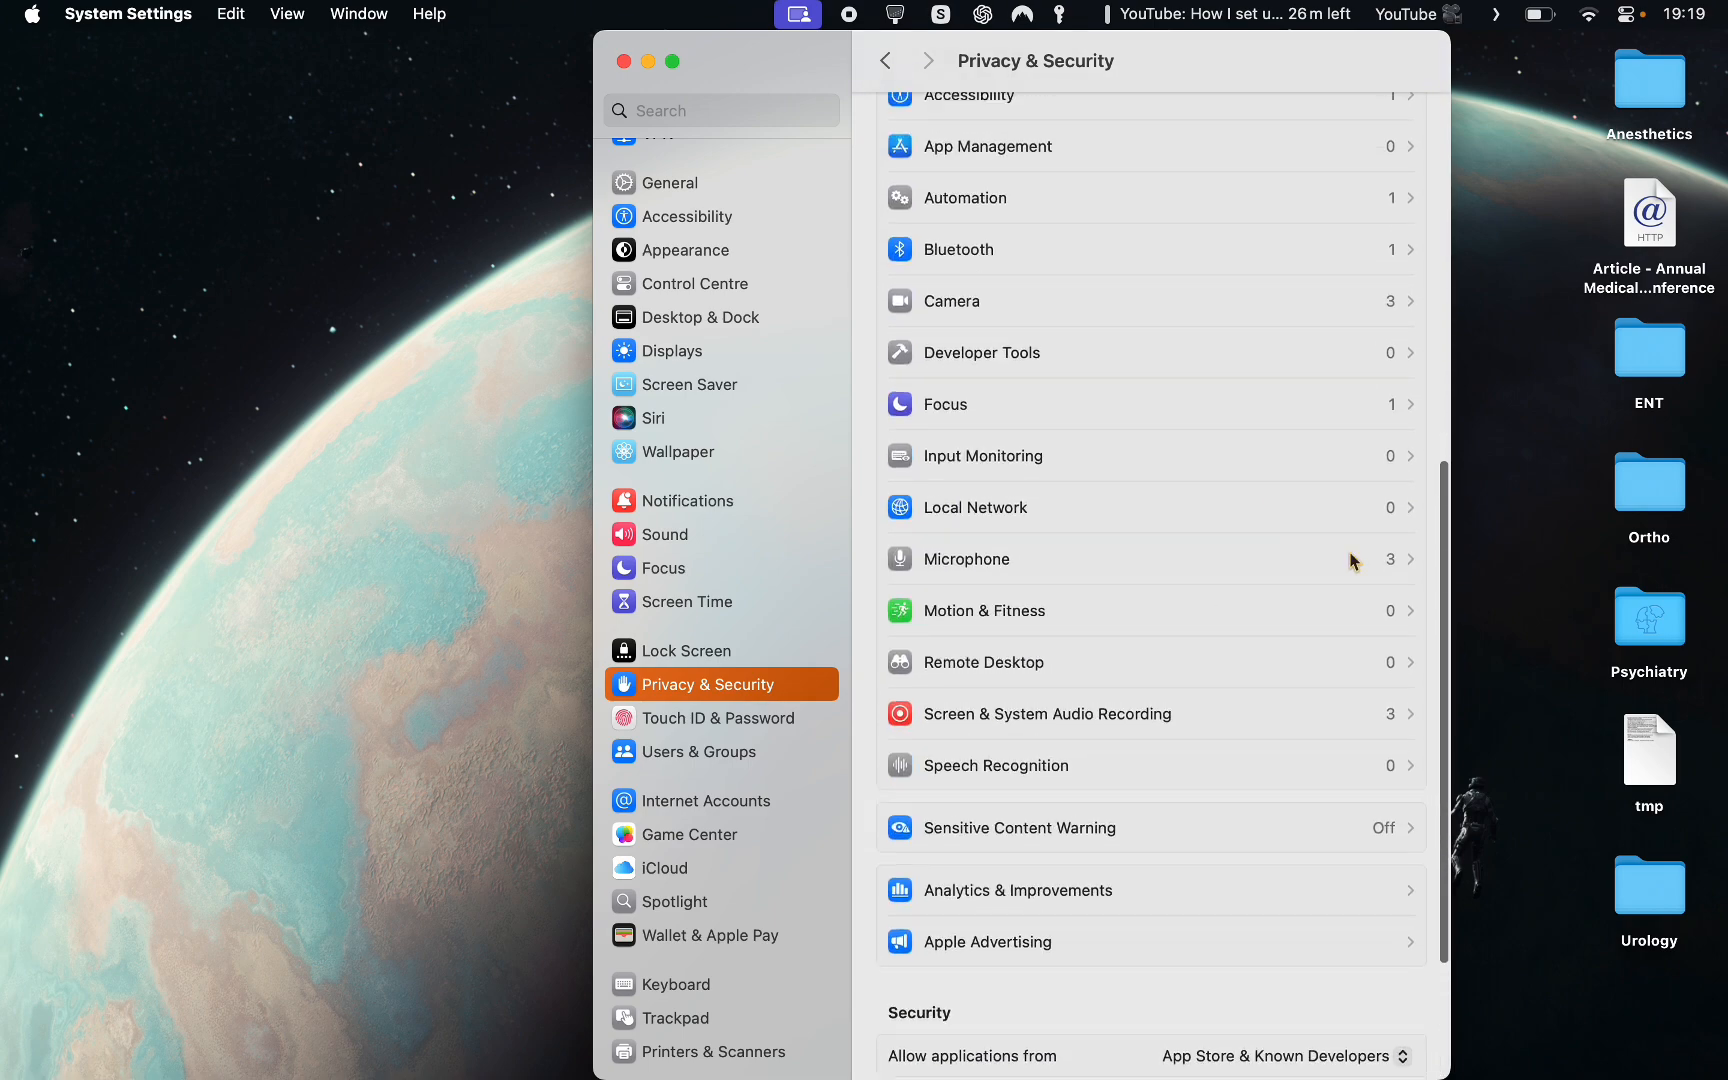
scroll(1345, 568, "up", 2)
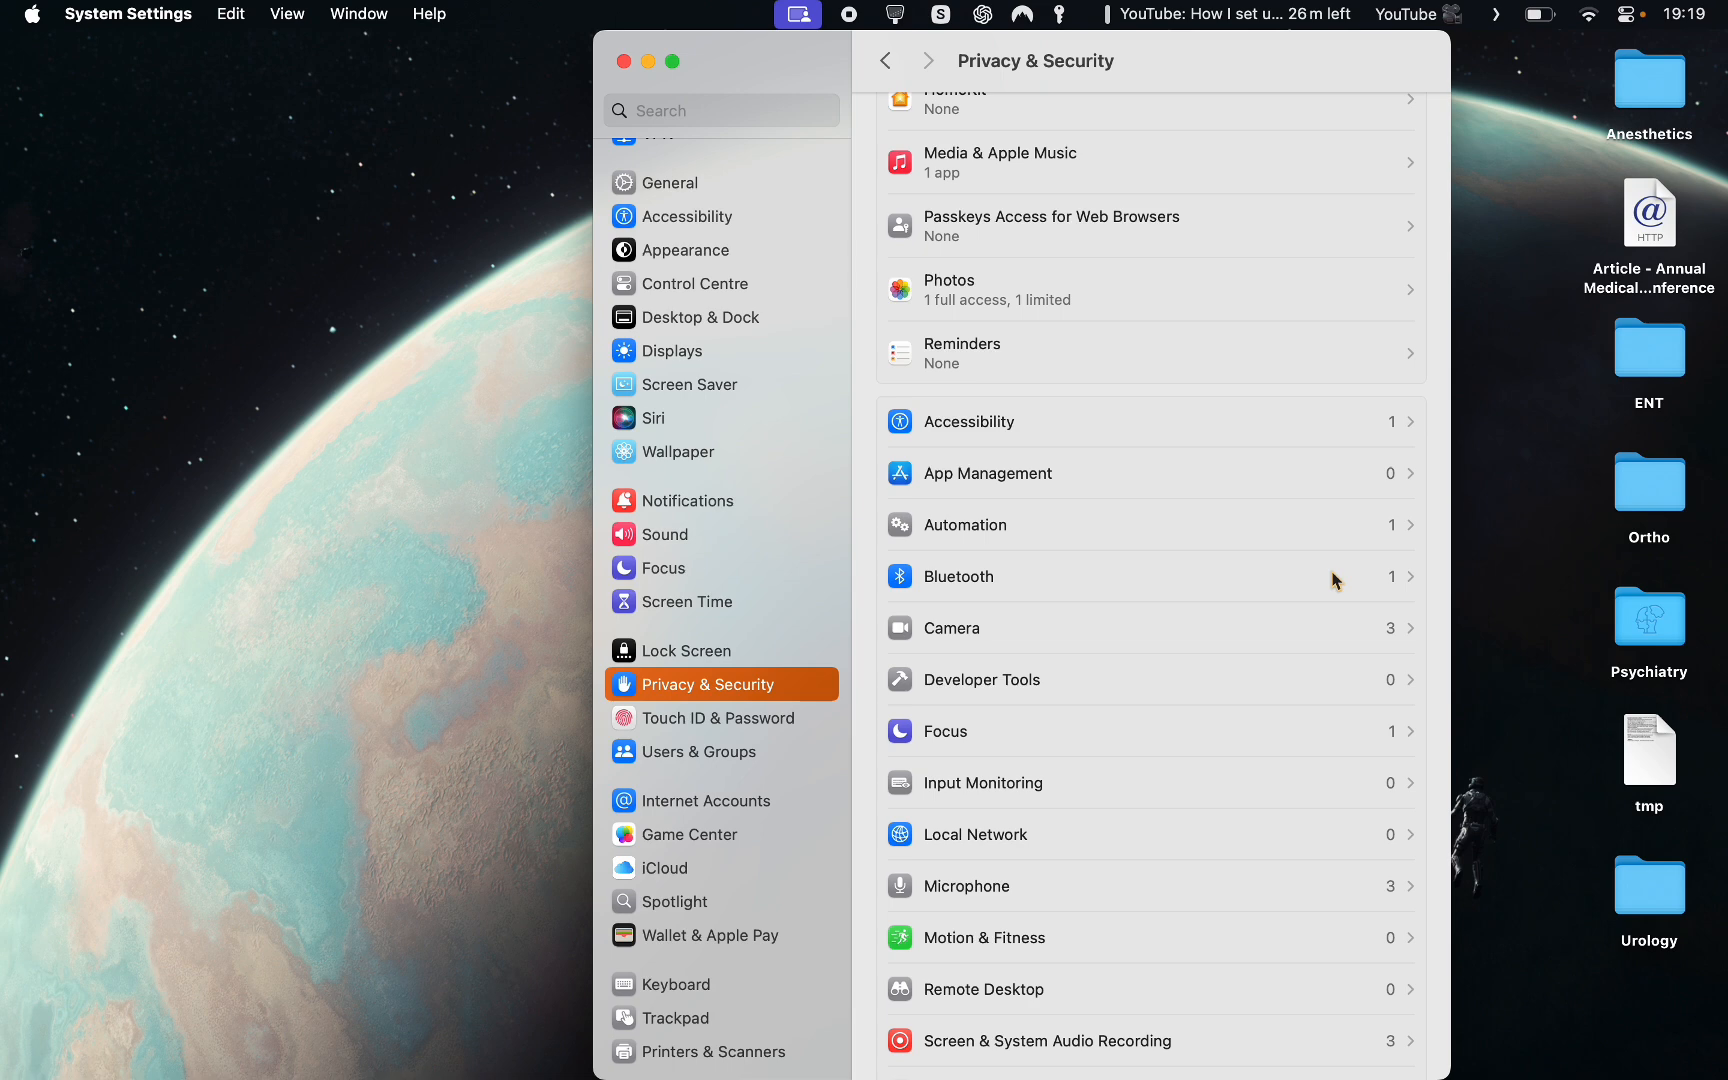
scroll(1331, 578, "down", 4)
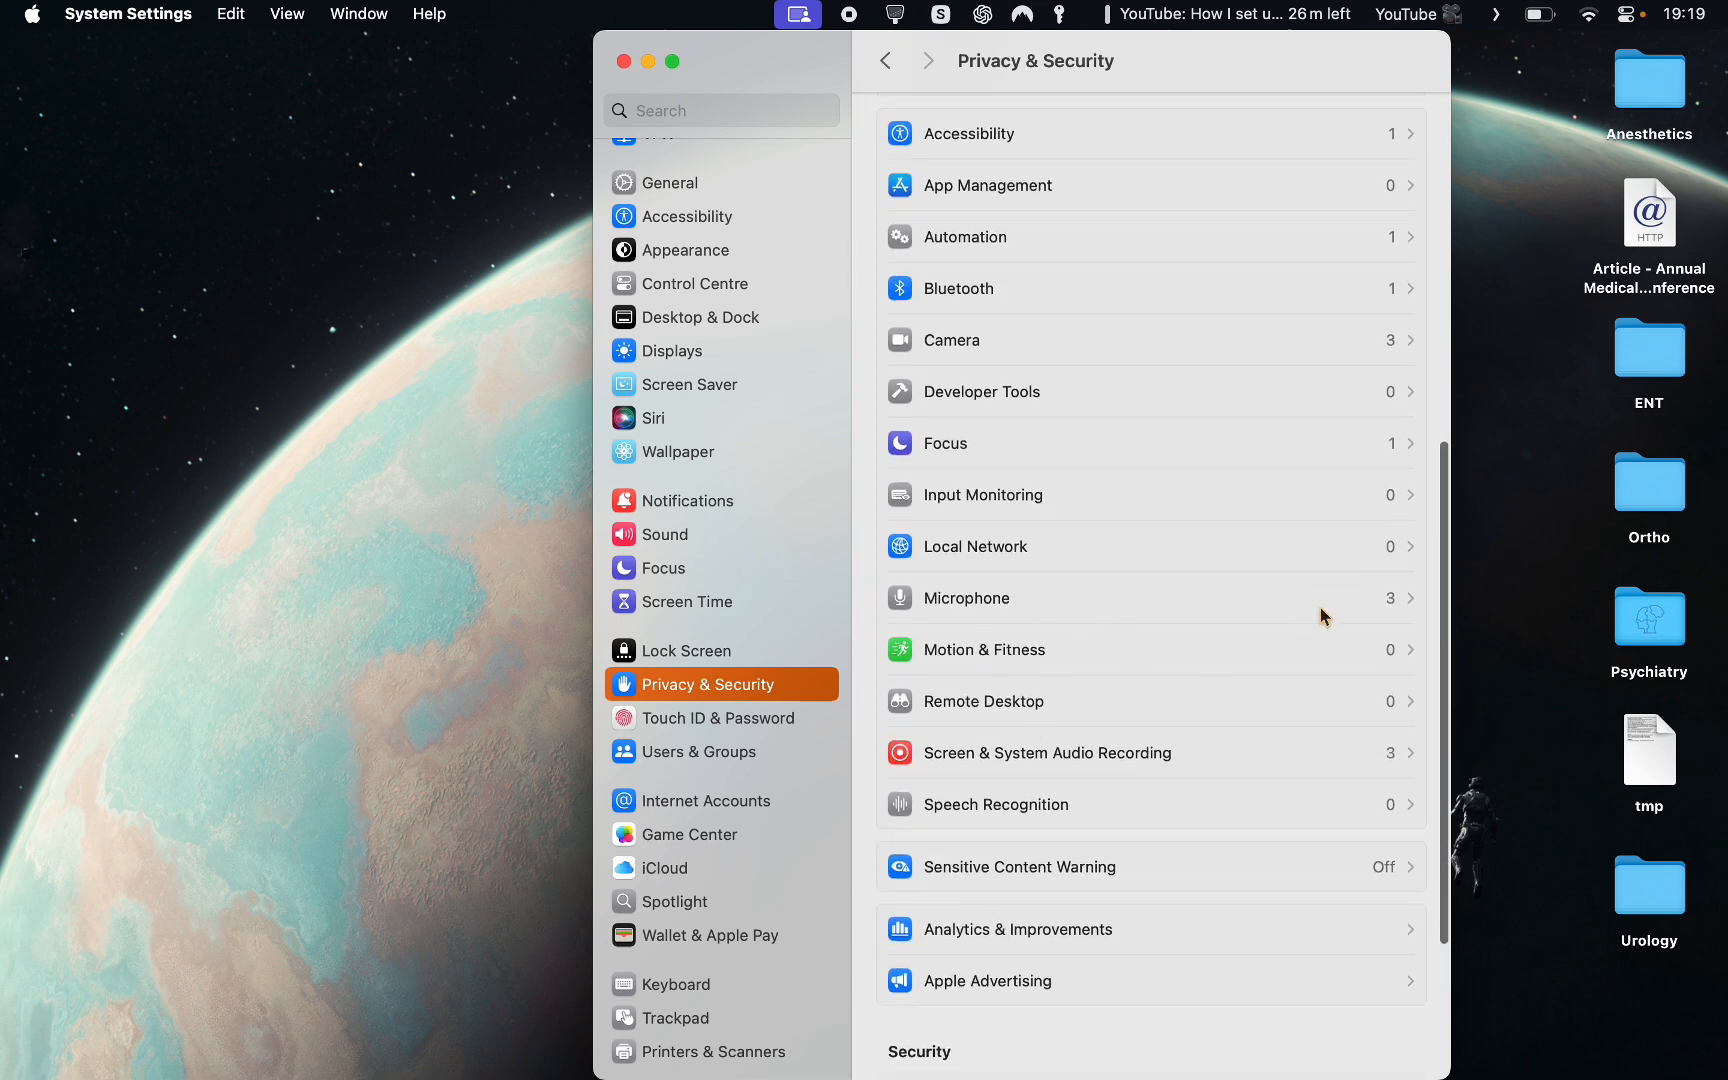
scroll(1278, 605, "down", 1)
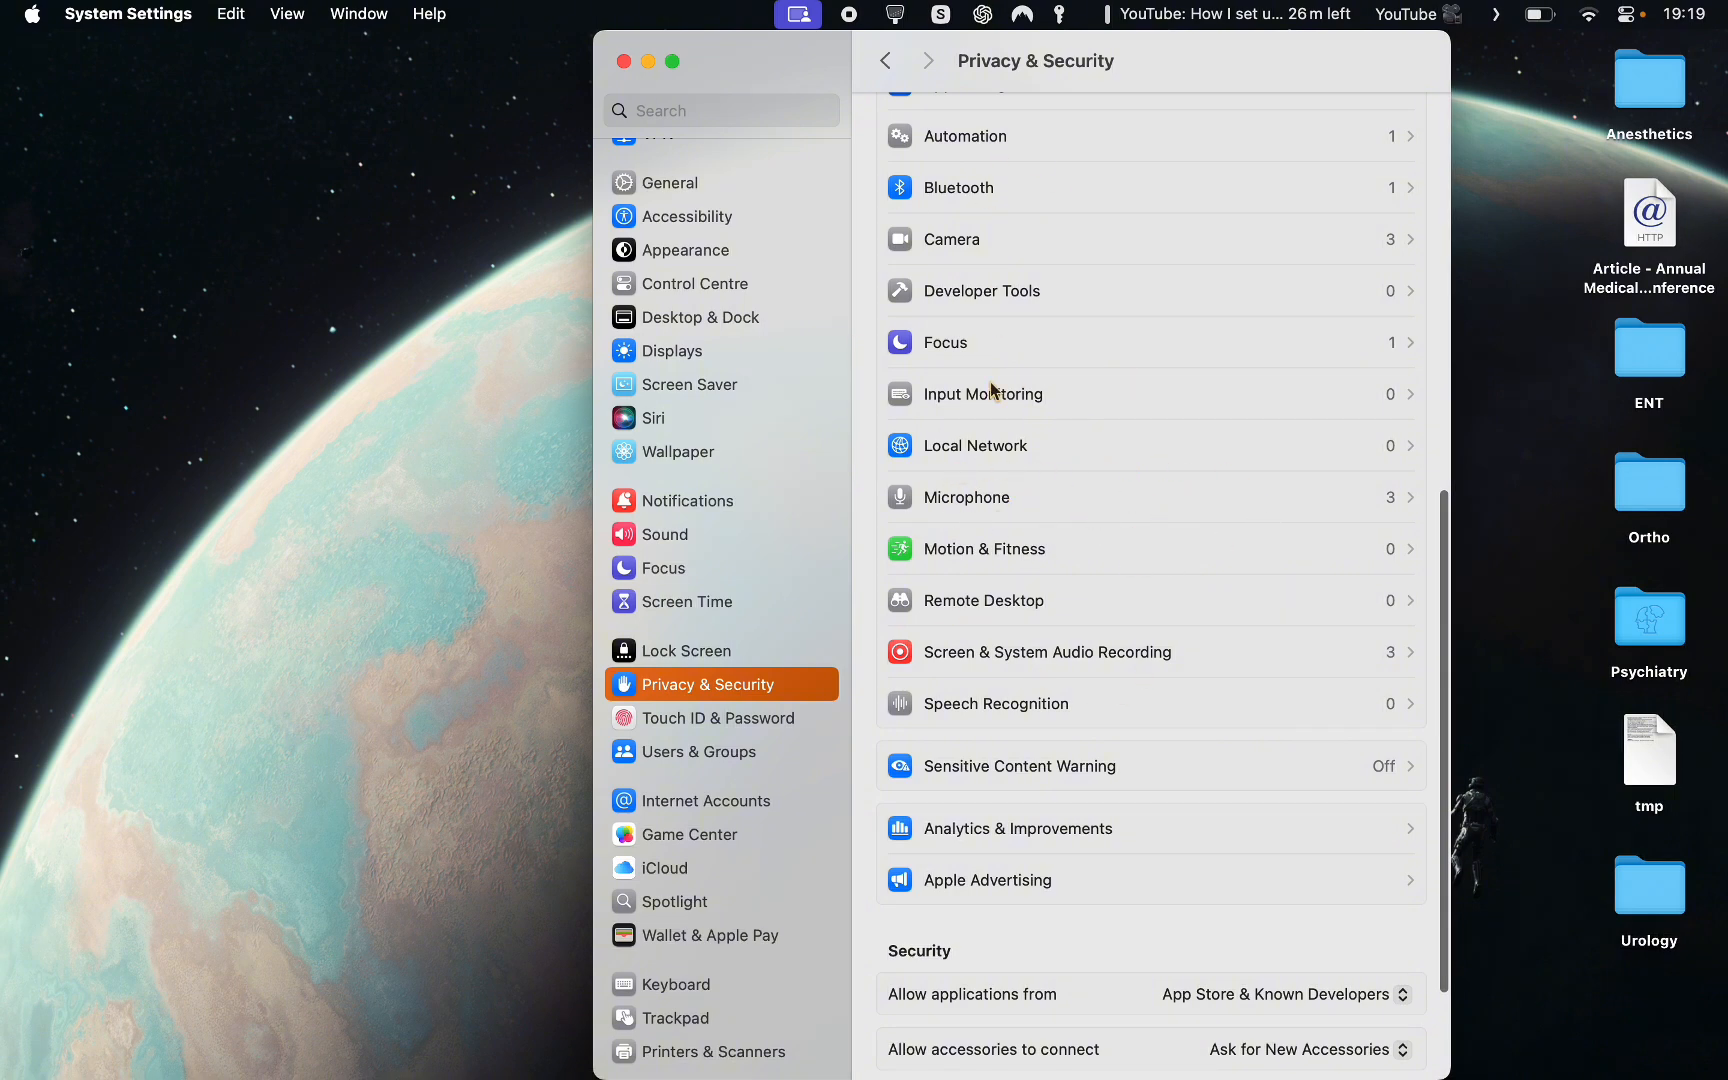
scroll(1140, 567, "up", 2)
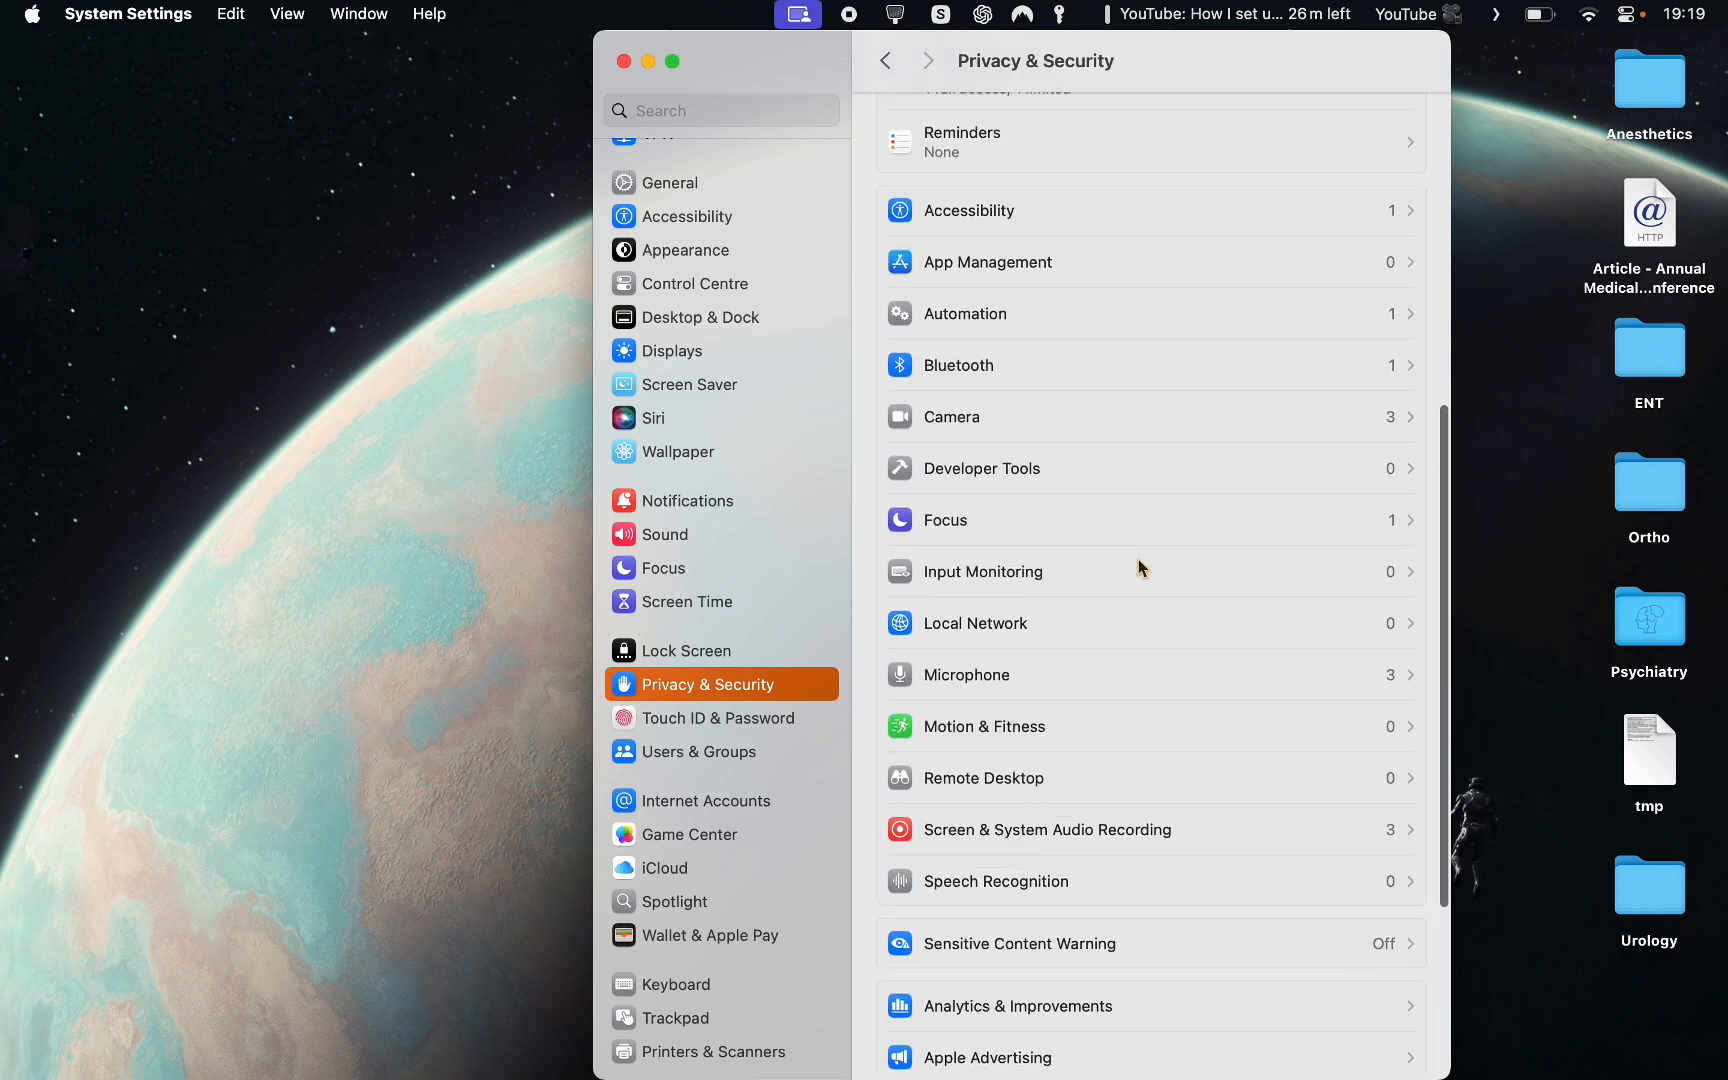
scroll(1138, 559, "up", 2)
scroll(1065, 401, "up", 5)
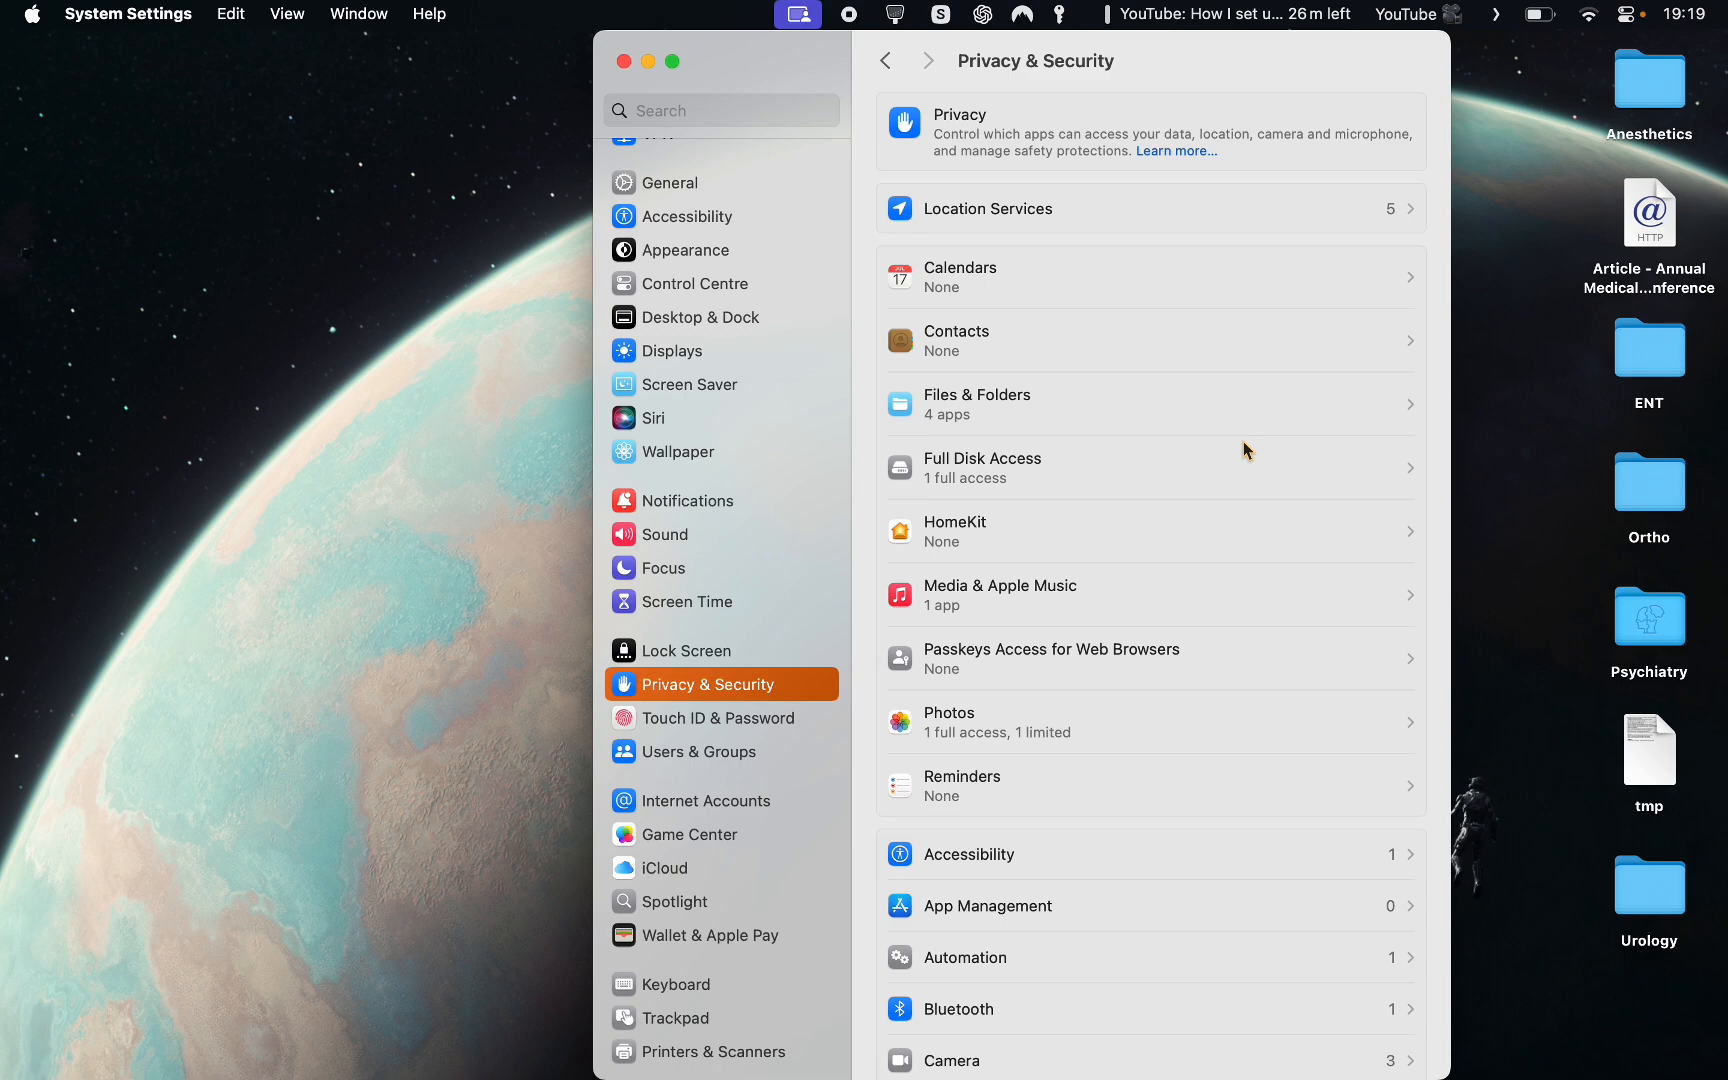
scroll(1243, 441, "down", 15)
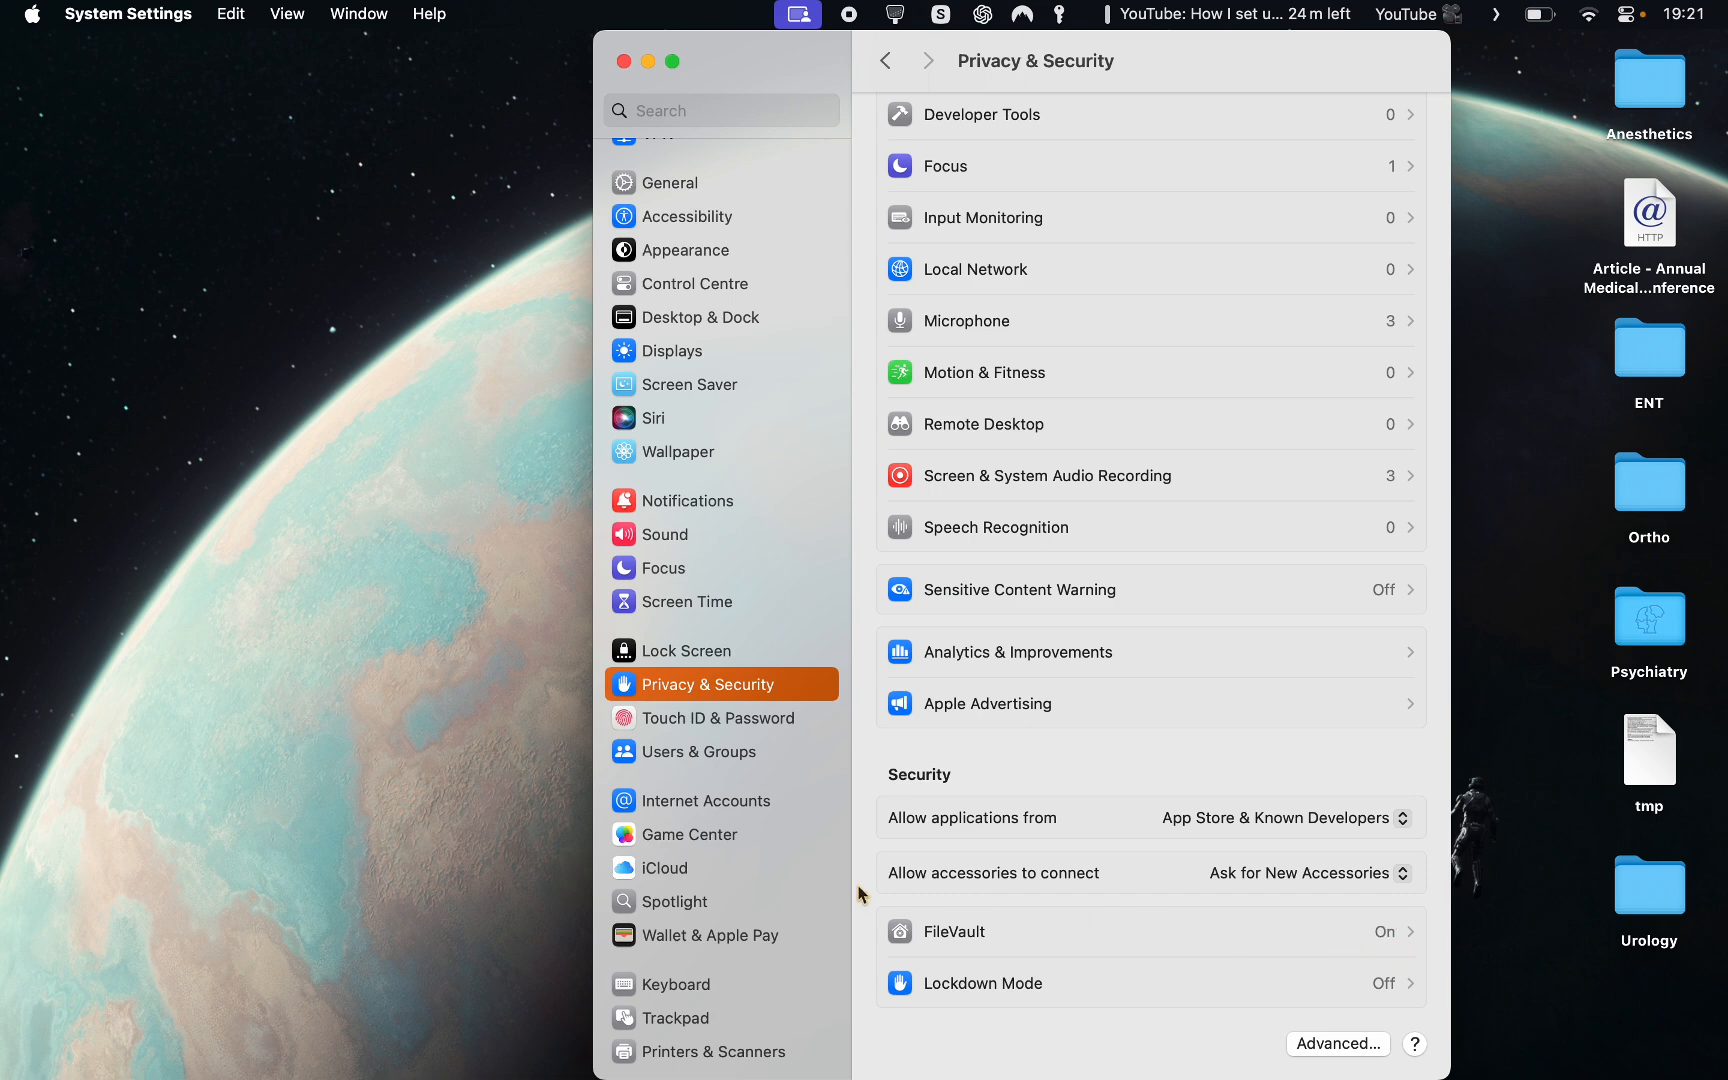
scroll(1110, 932, "down", 1)
Step: Review the saved fingerprints and the Touch ID usage options in the Touch ID & Password settings
left_click(714, 717)
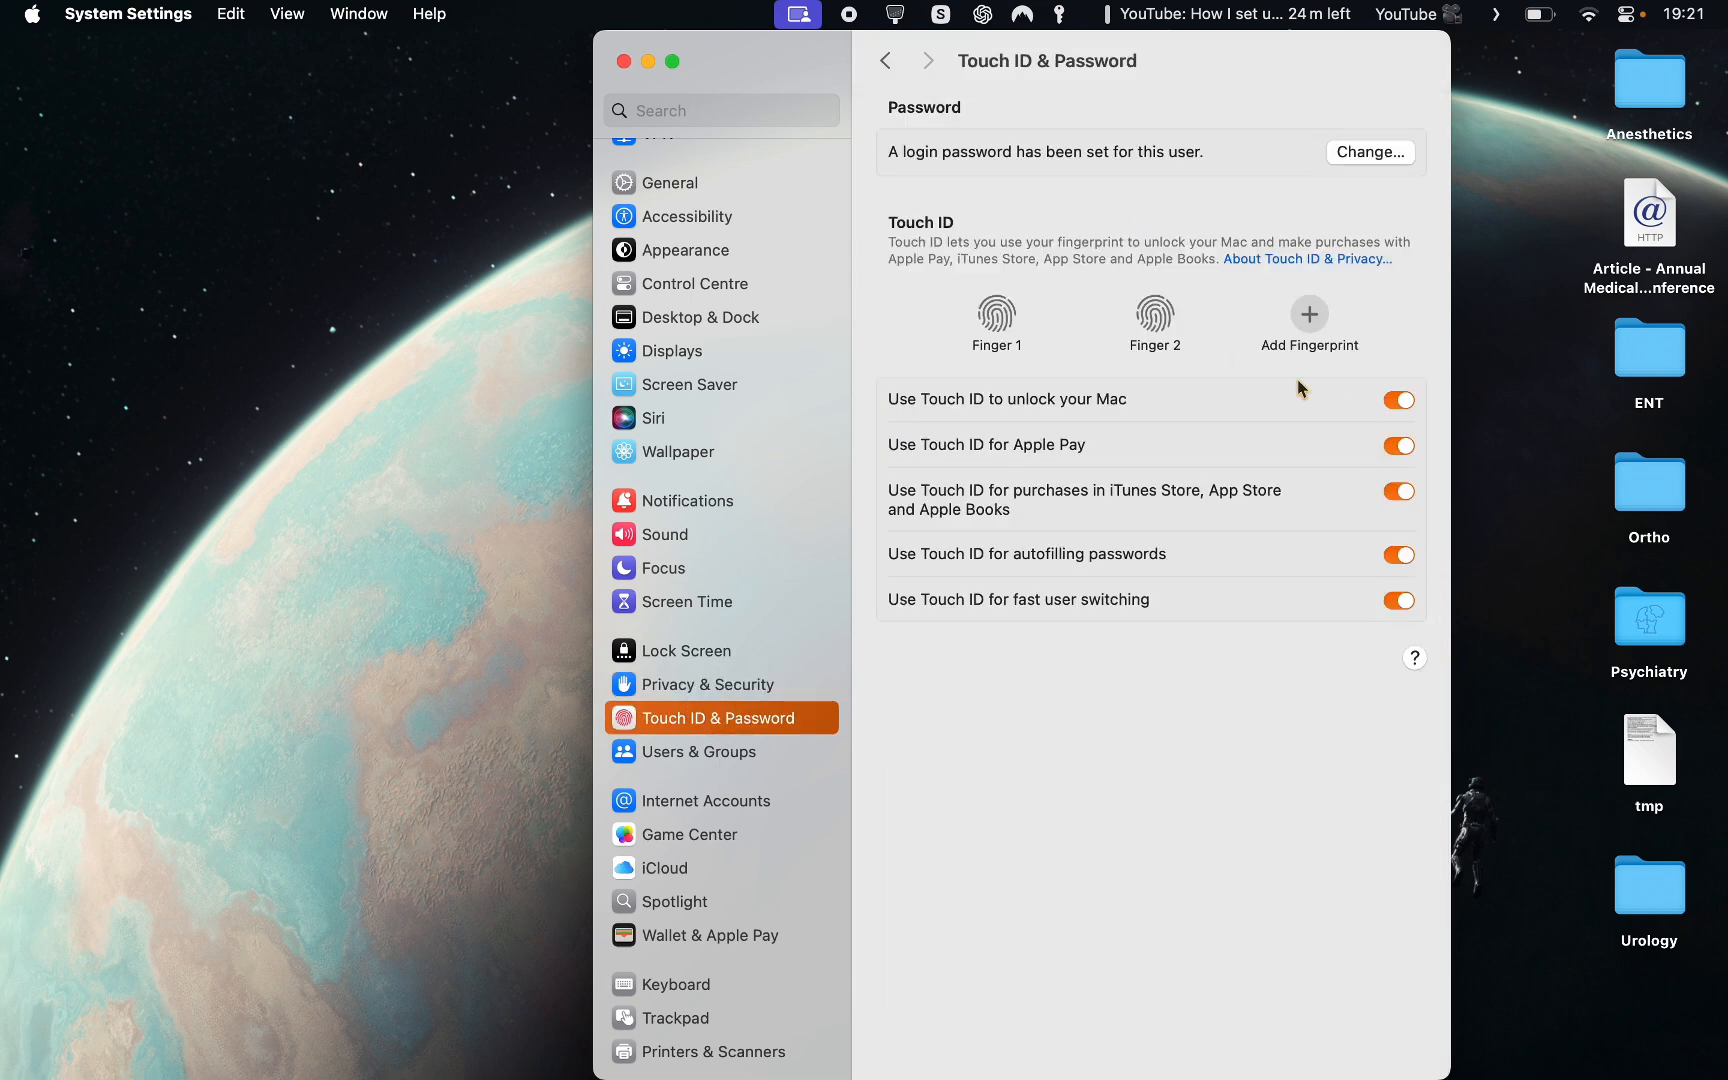
mouse_move(996, 331)
scroll(810, 704, "down", 1)
scroll(810, 704, "up", 1)
Step: View the user accounts and login options in Users & Groups, and close System Settings
left_click(740, 751)
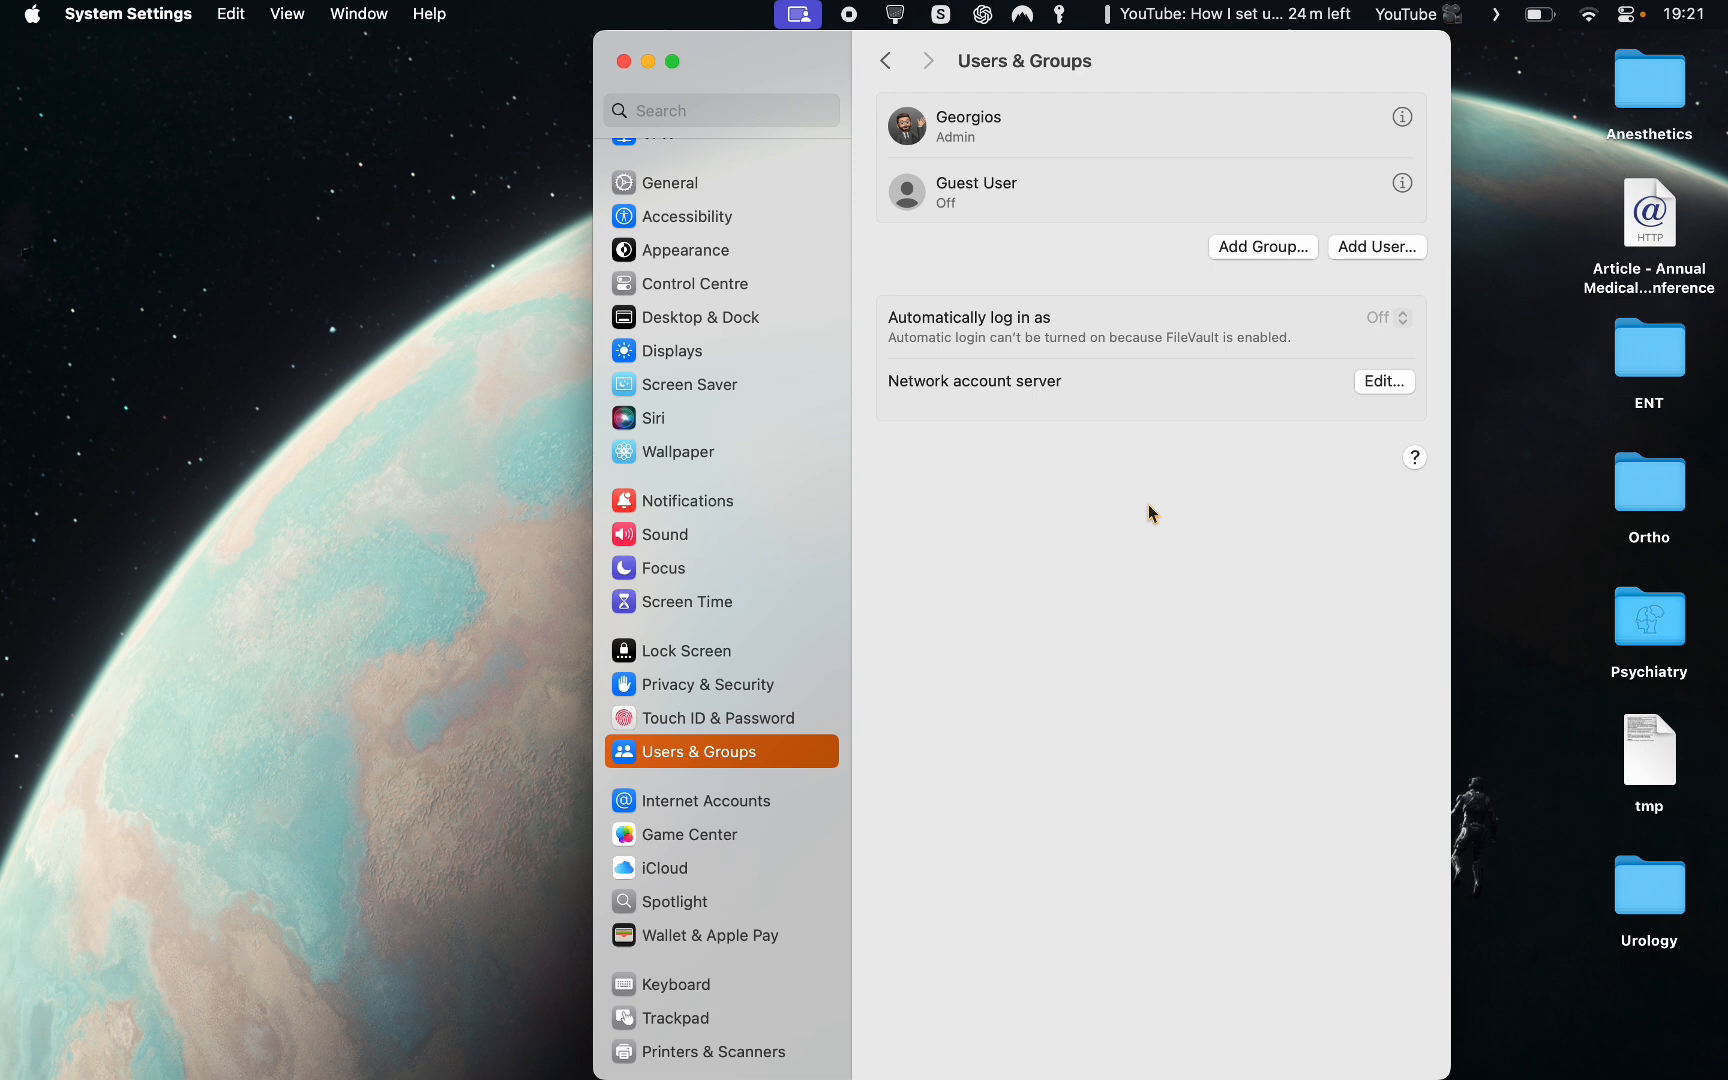
left_click(1022, 474)
left_click(623, 61)
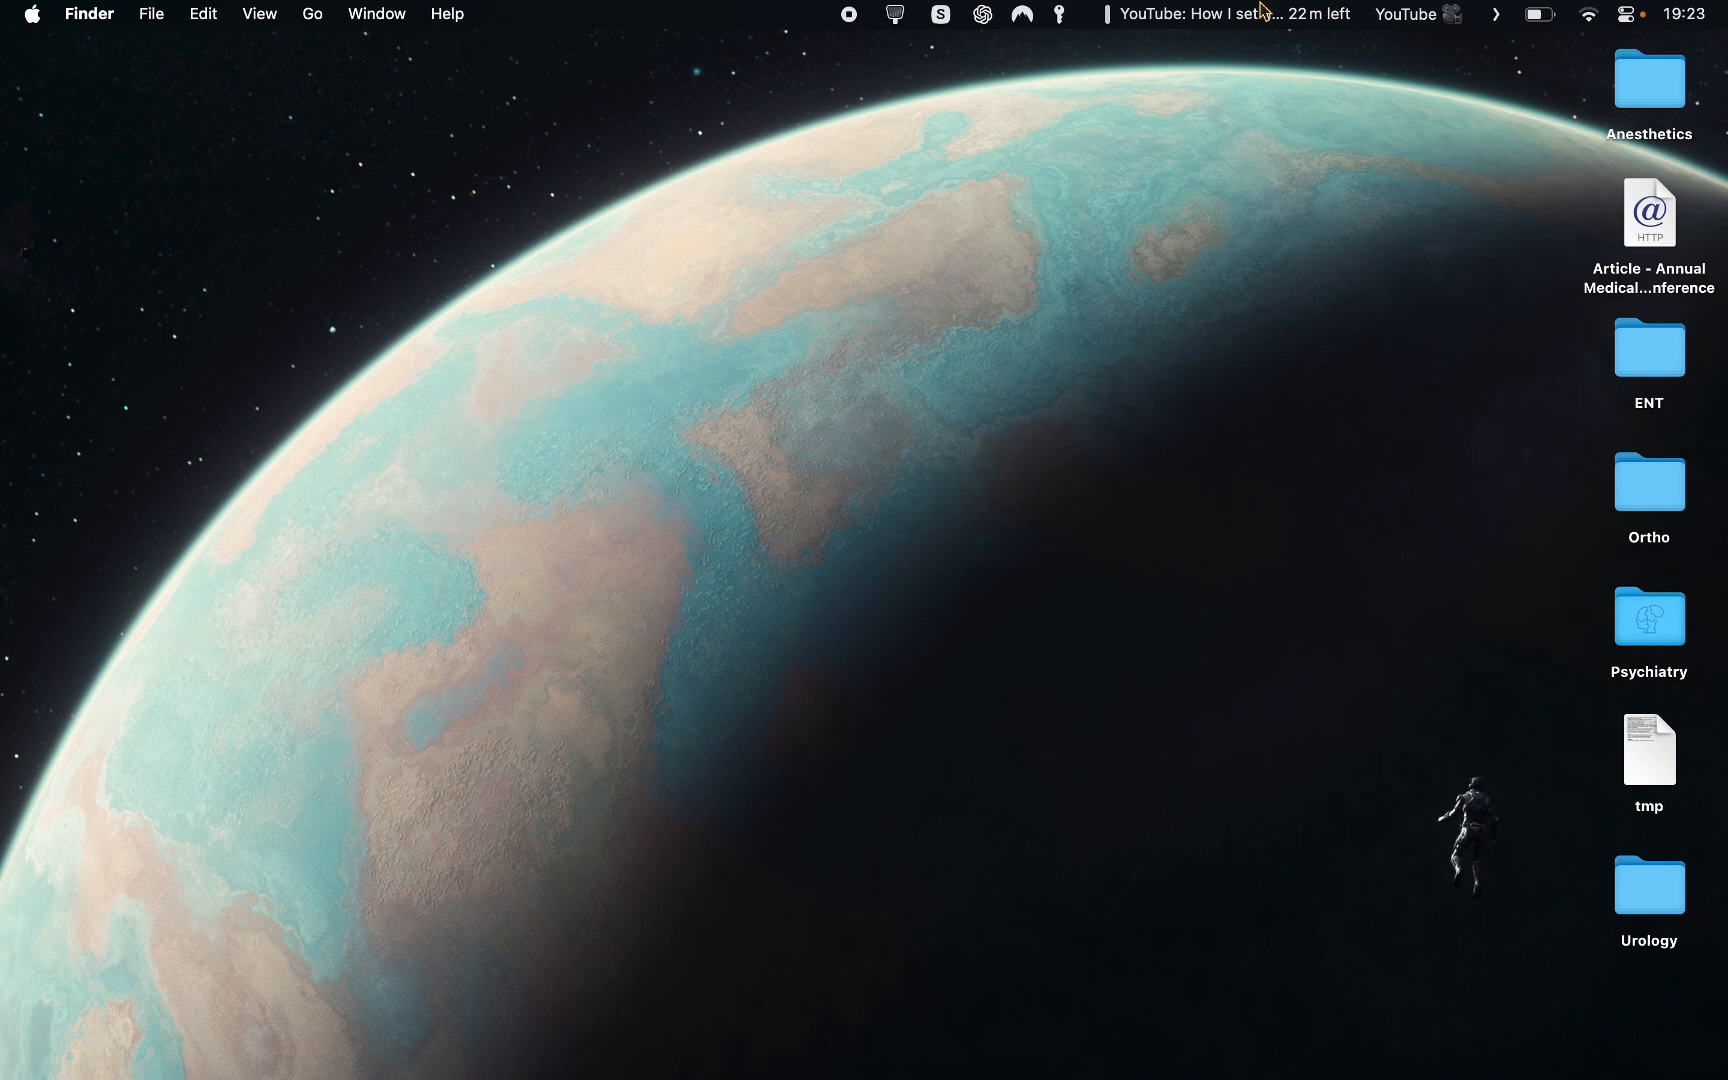
Step: Add "hi" to the YouTube text shown in the menu bar, and remove it again
left_click(1415, 12)
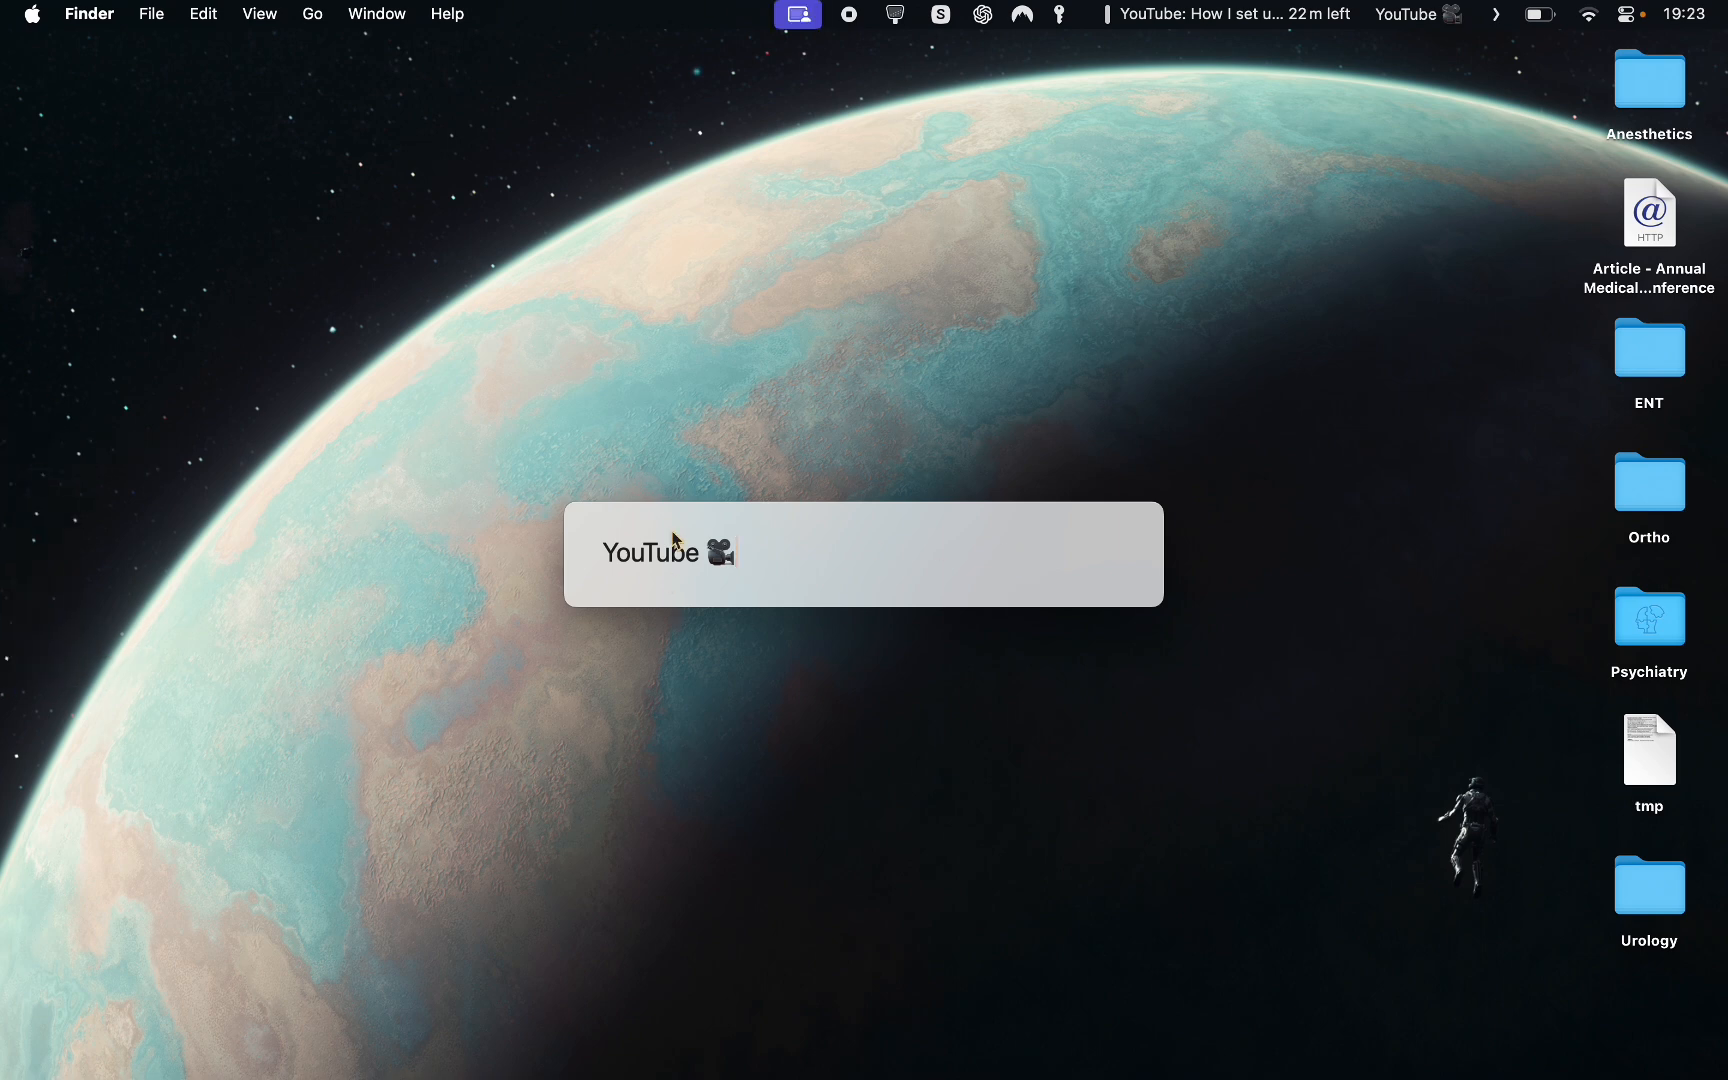
type("hi")
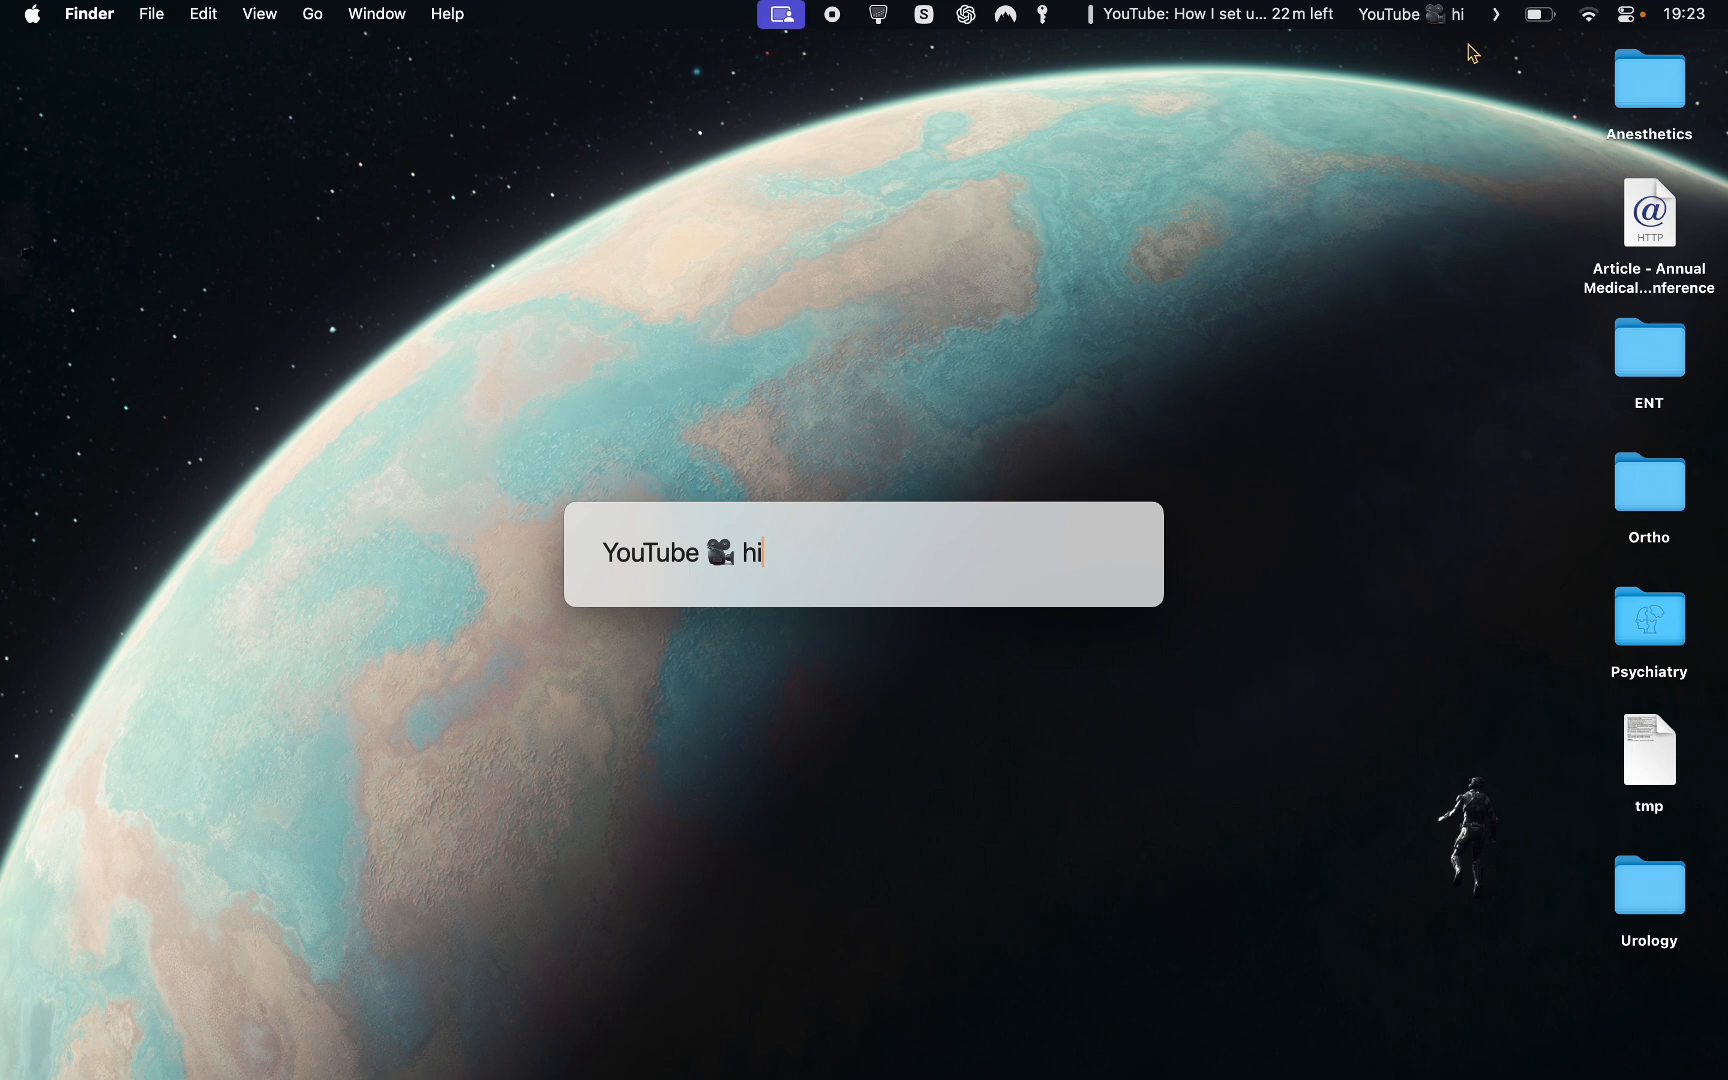
key("BackSpace")
key("BackSpace")
key("BackSpace")
key("Return")
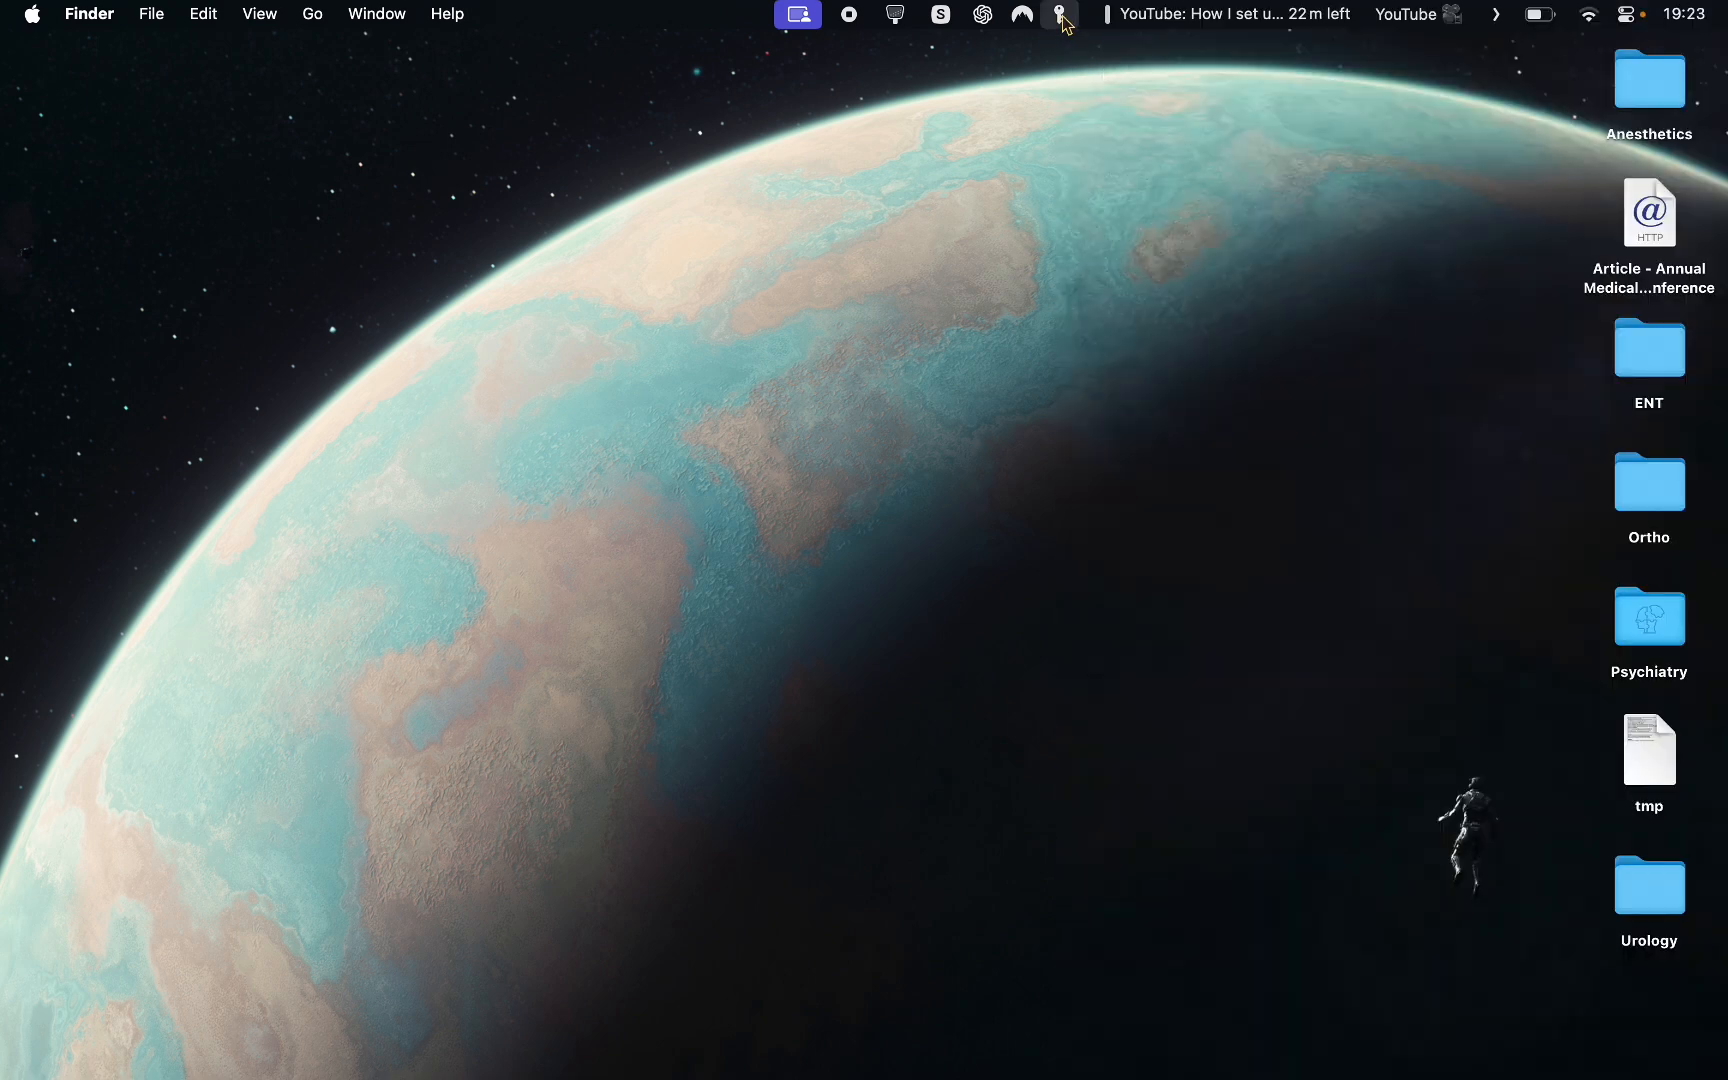
Step: View the Passwords unlock prompt and the VPN connection and server list from the menu bar, closing each one
left_click(1059, 14)
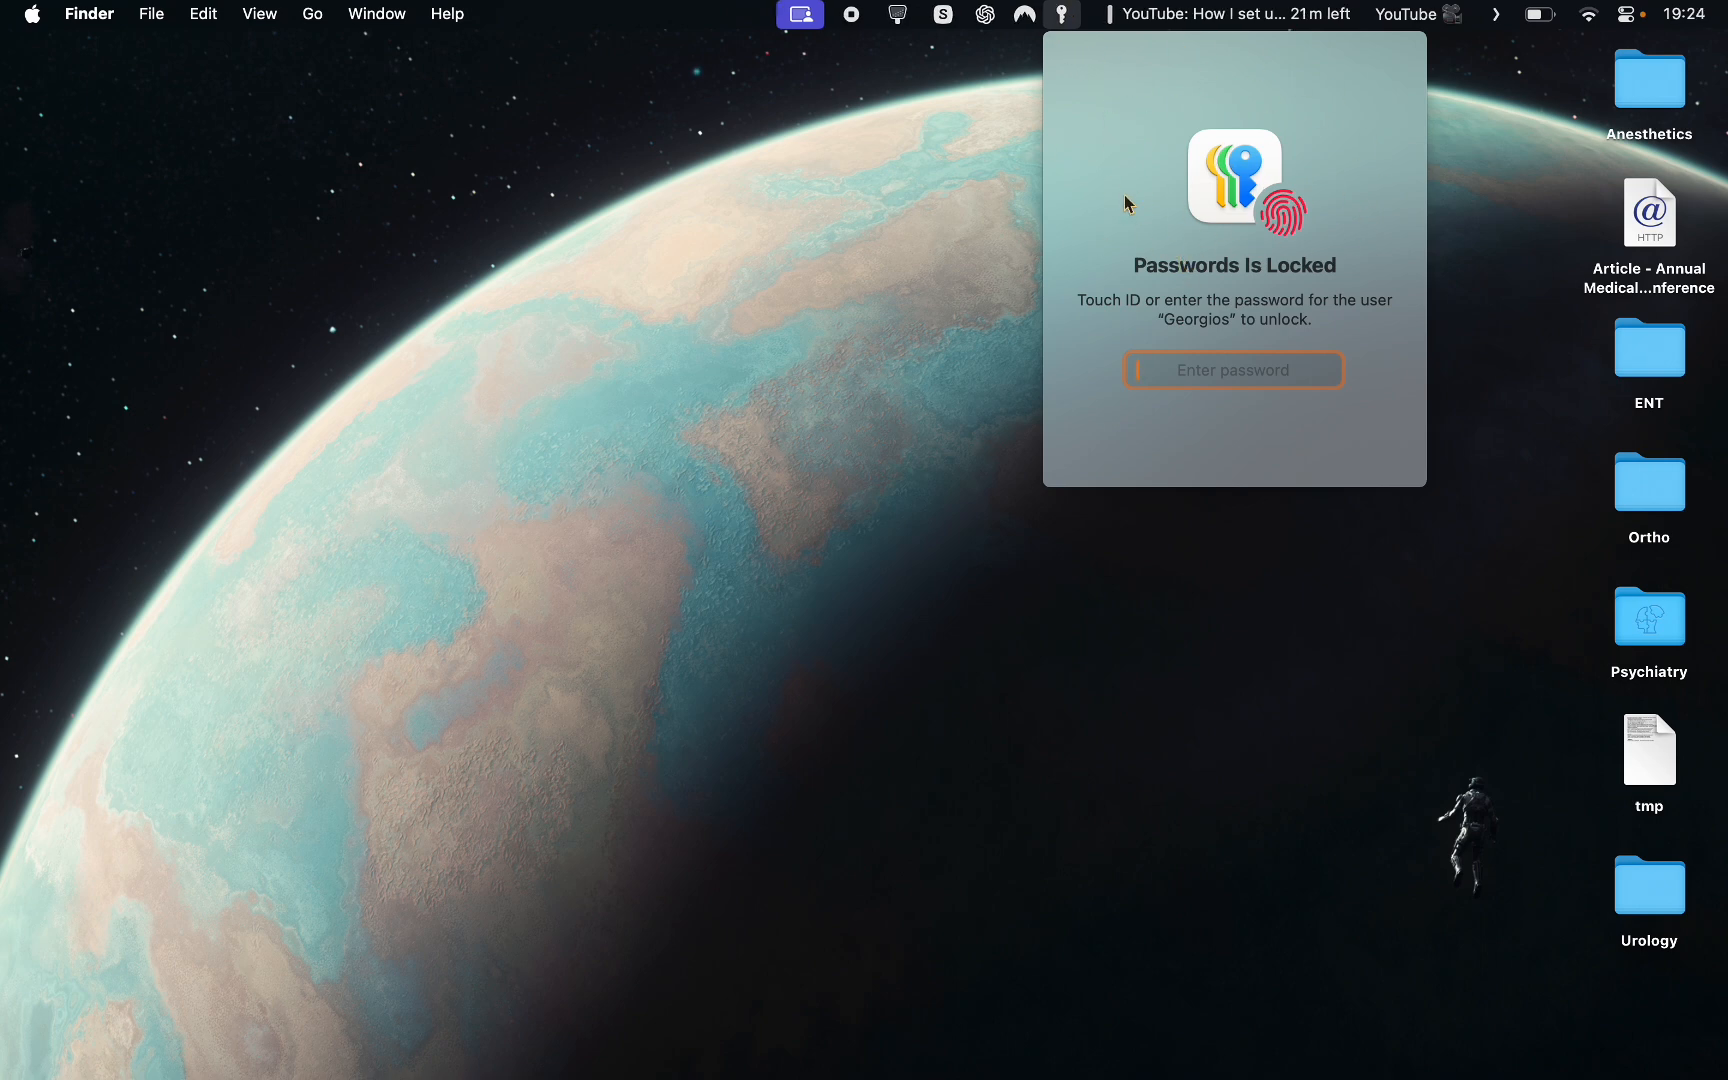
left_click(1064, 18)
left_click(1024, 14)
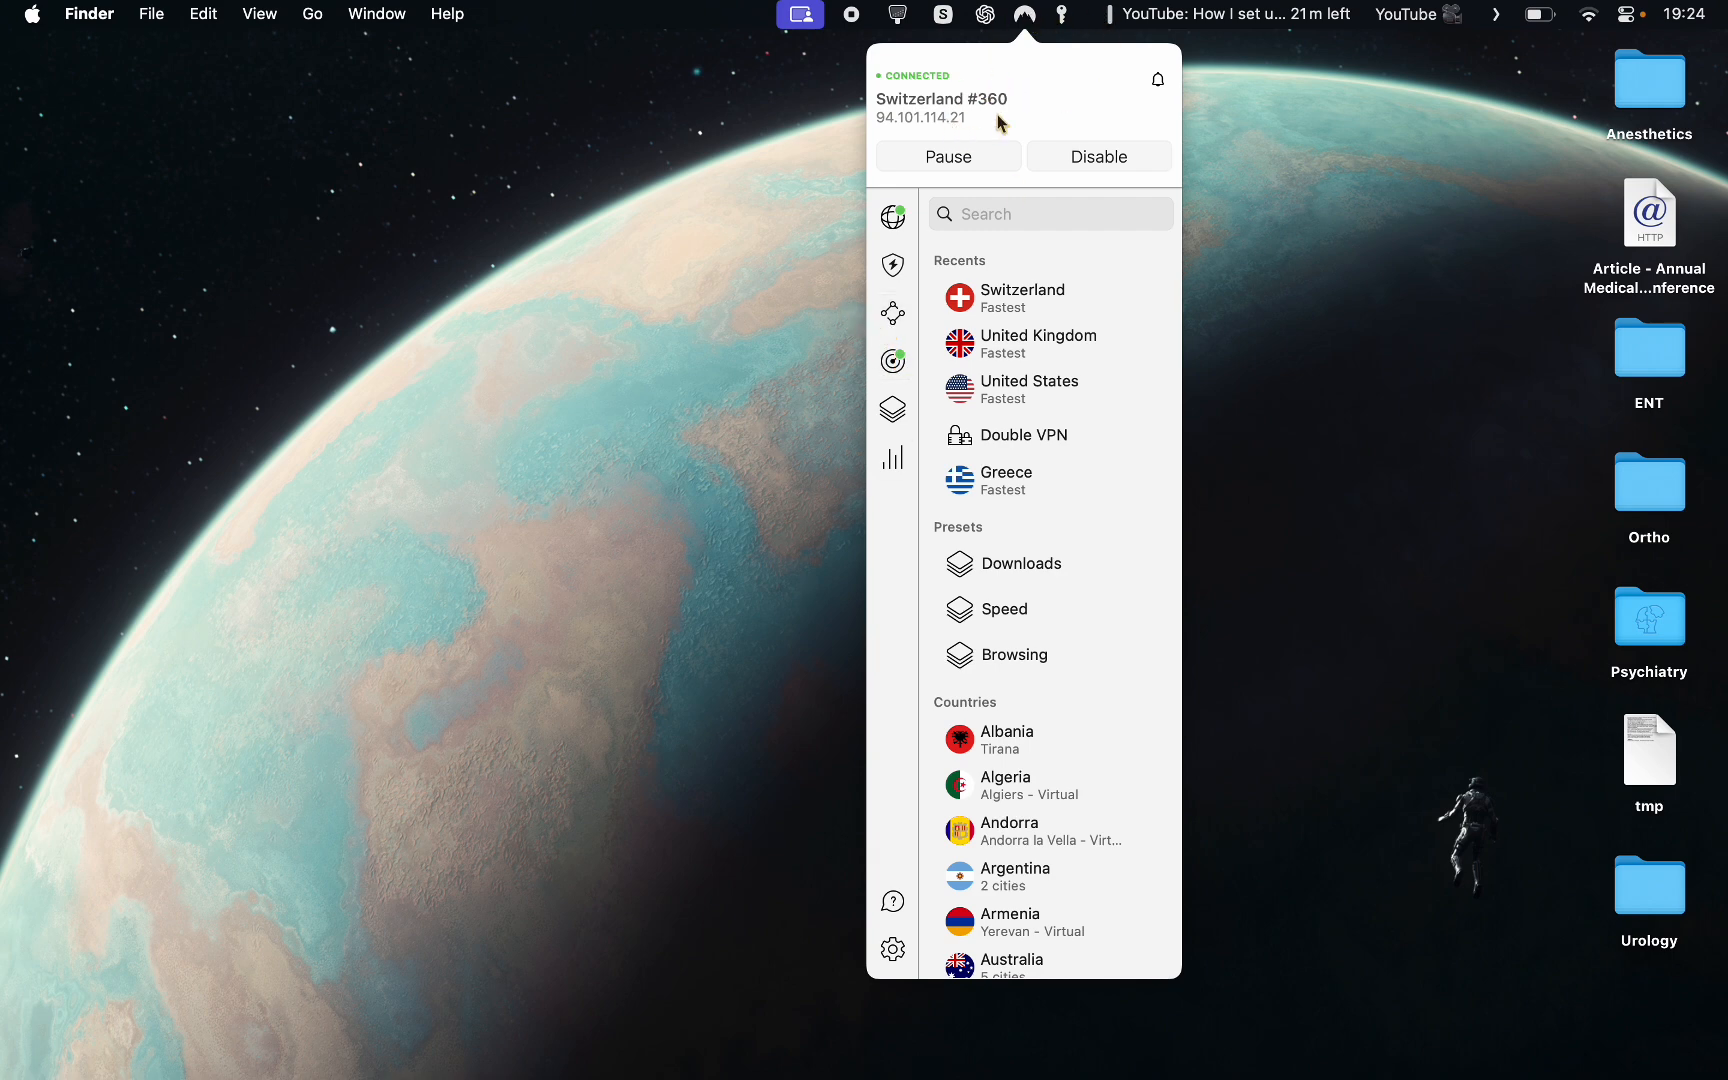
left_click(1027, 16)
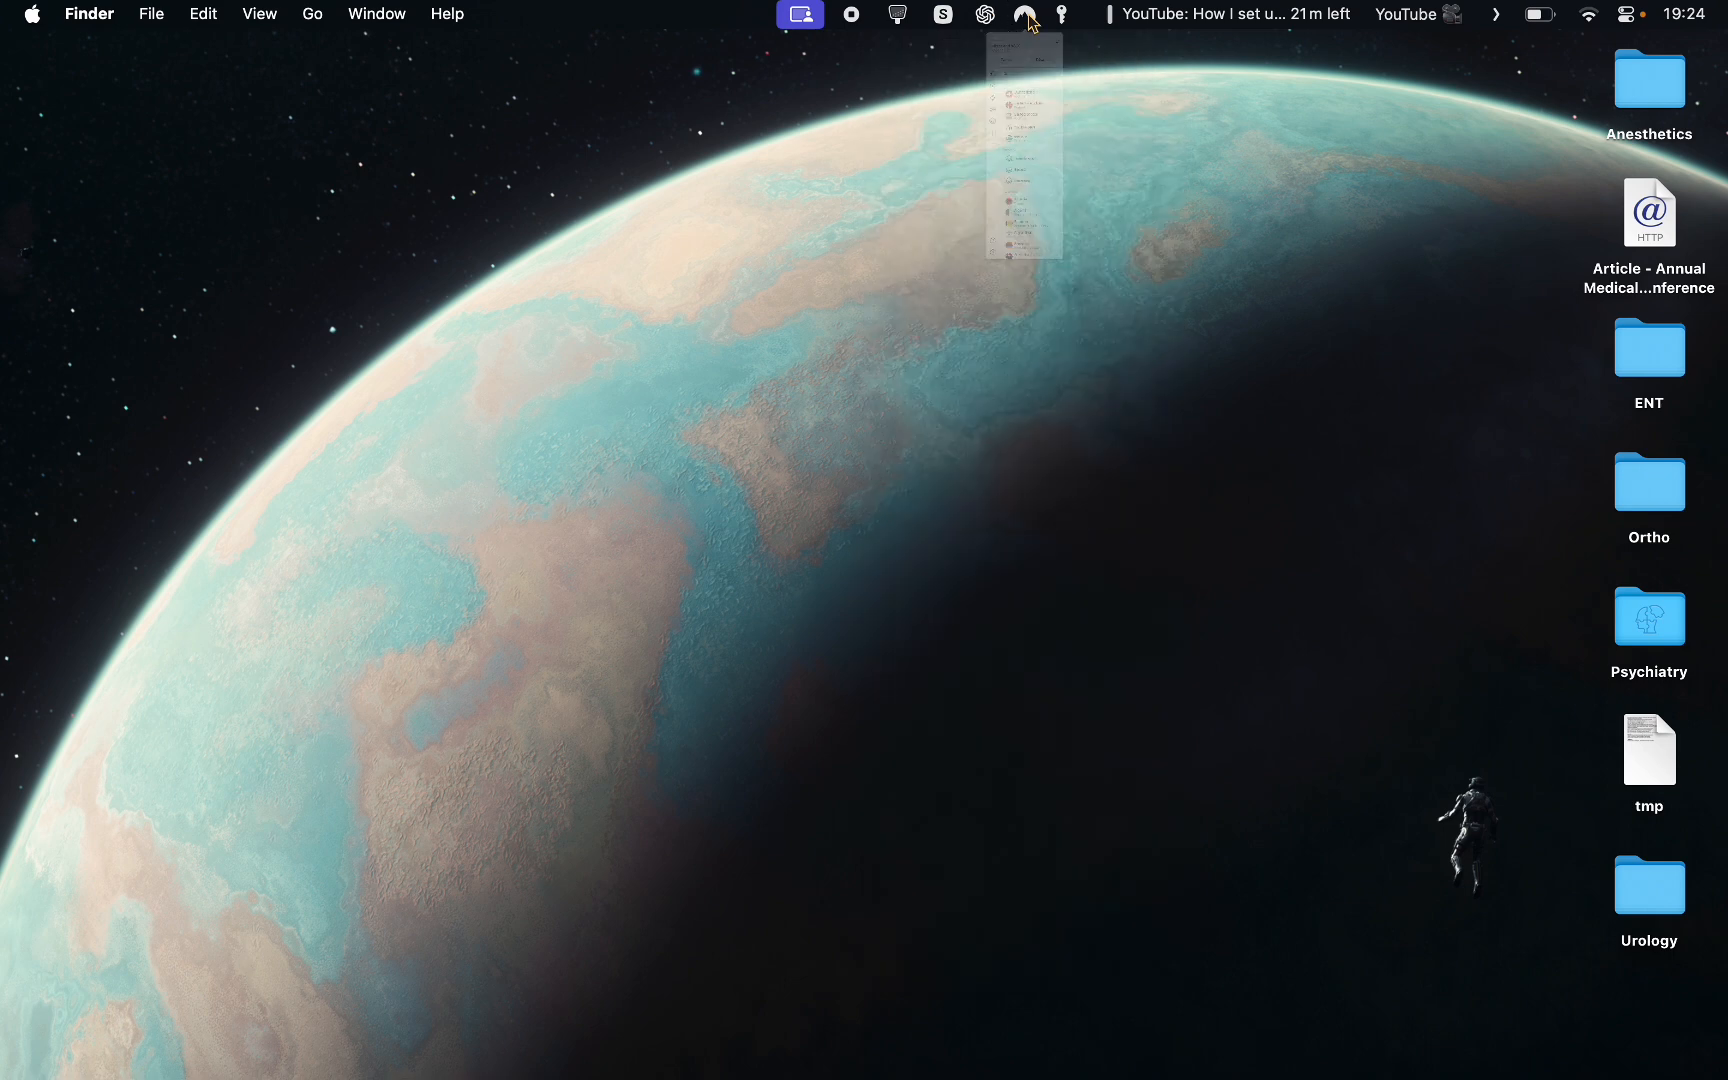
Step: Bring up the ChatGPT quick chat bar and send the message "Hello GPT."
left_click(987, 18)
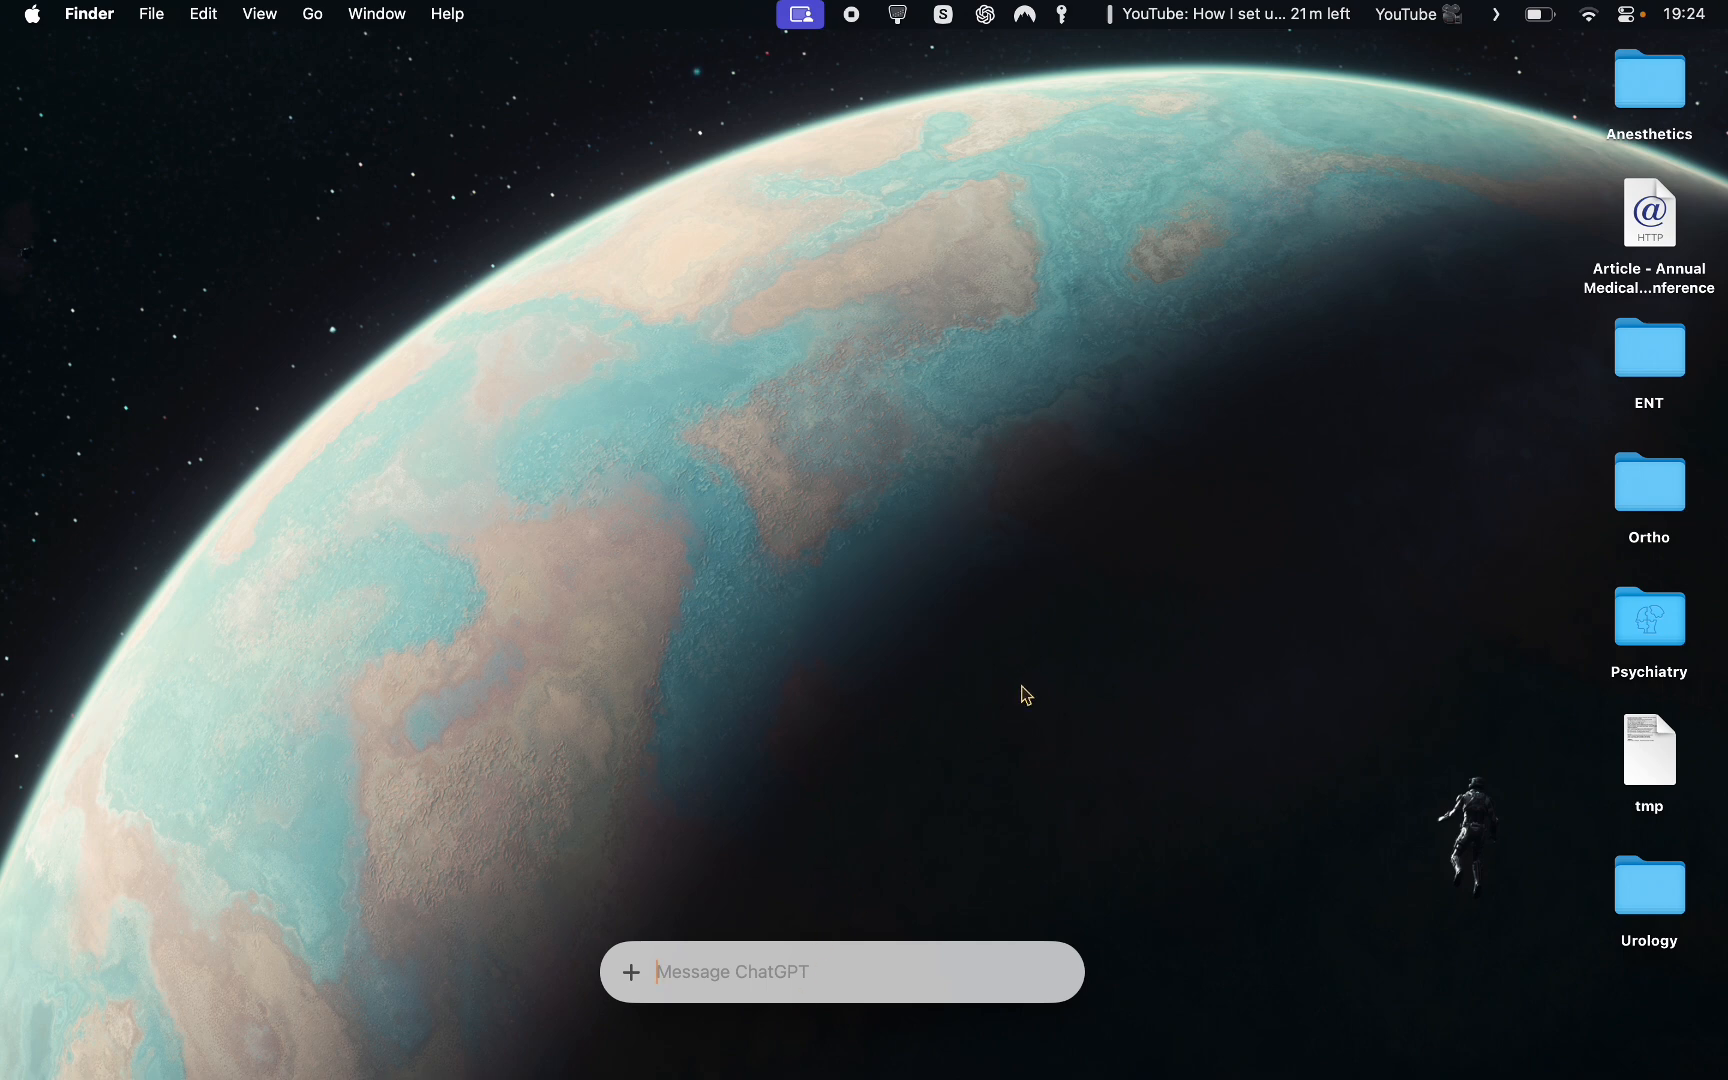
key("Escape")
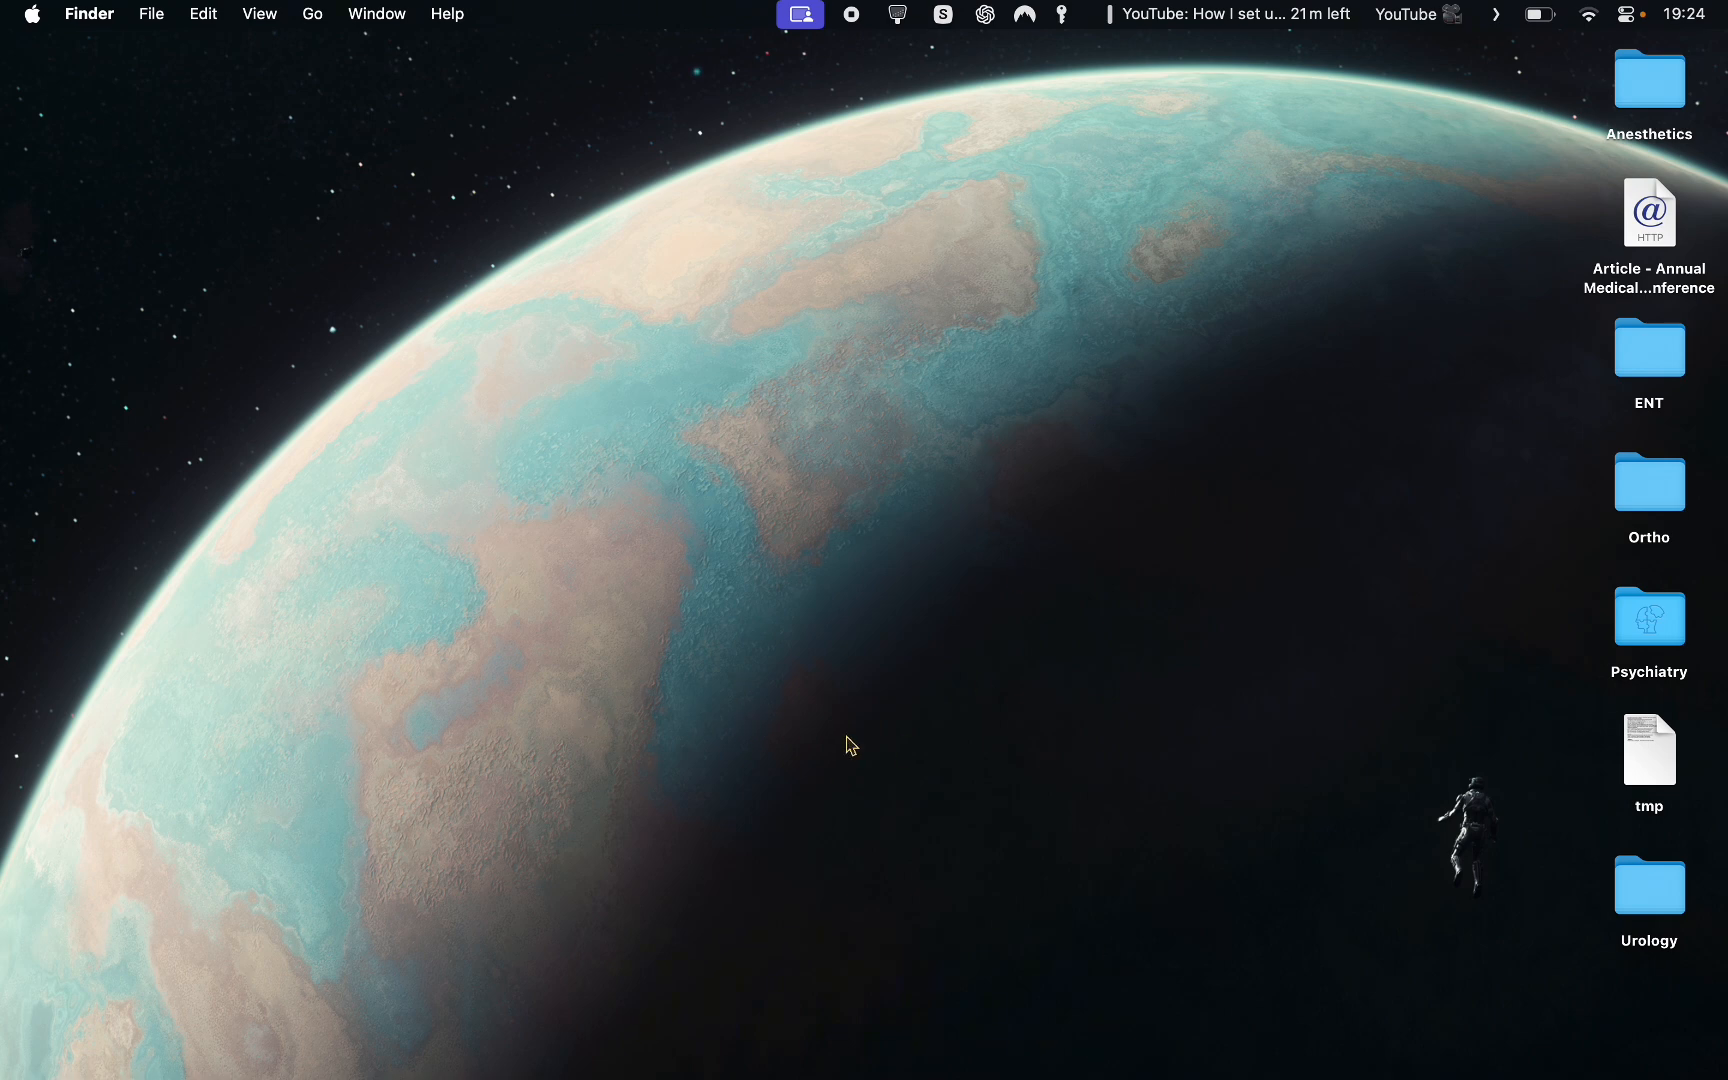
key("alt+space")
type("Hello")
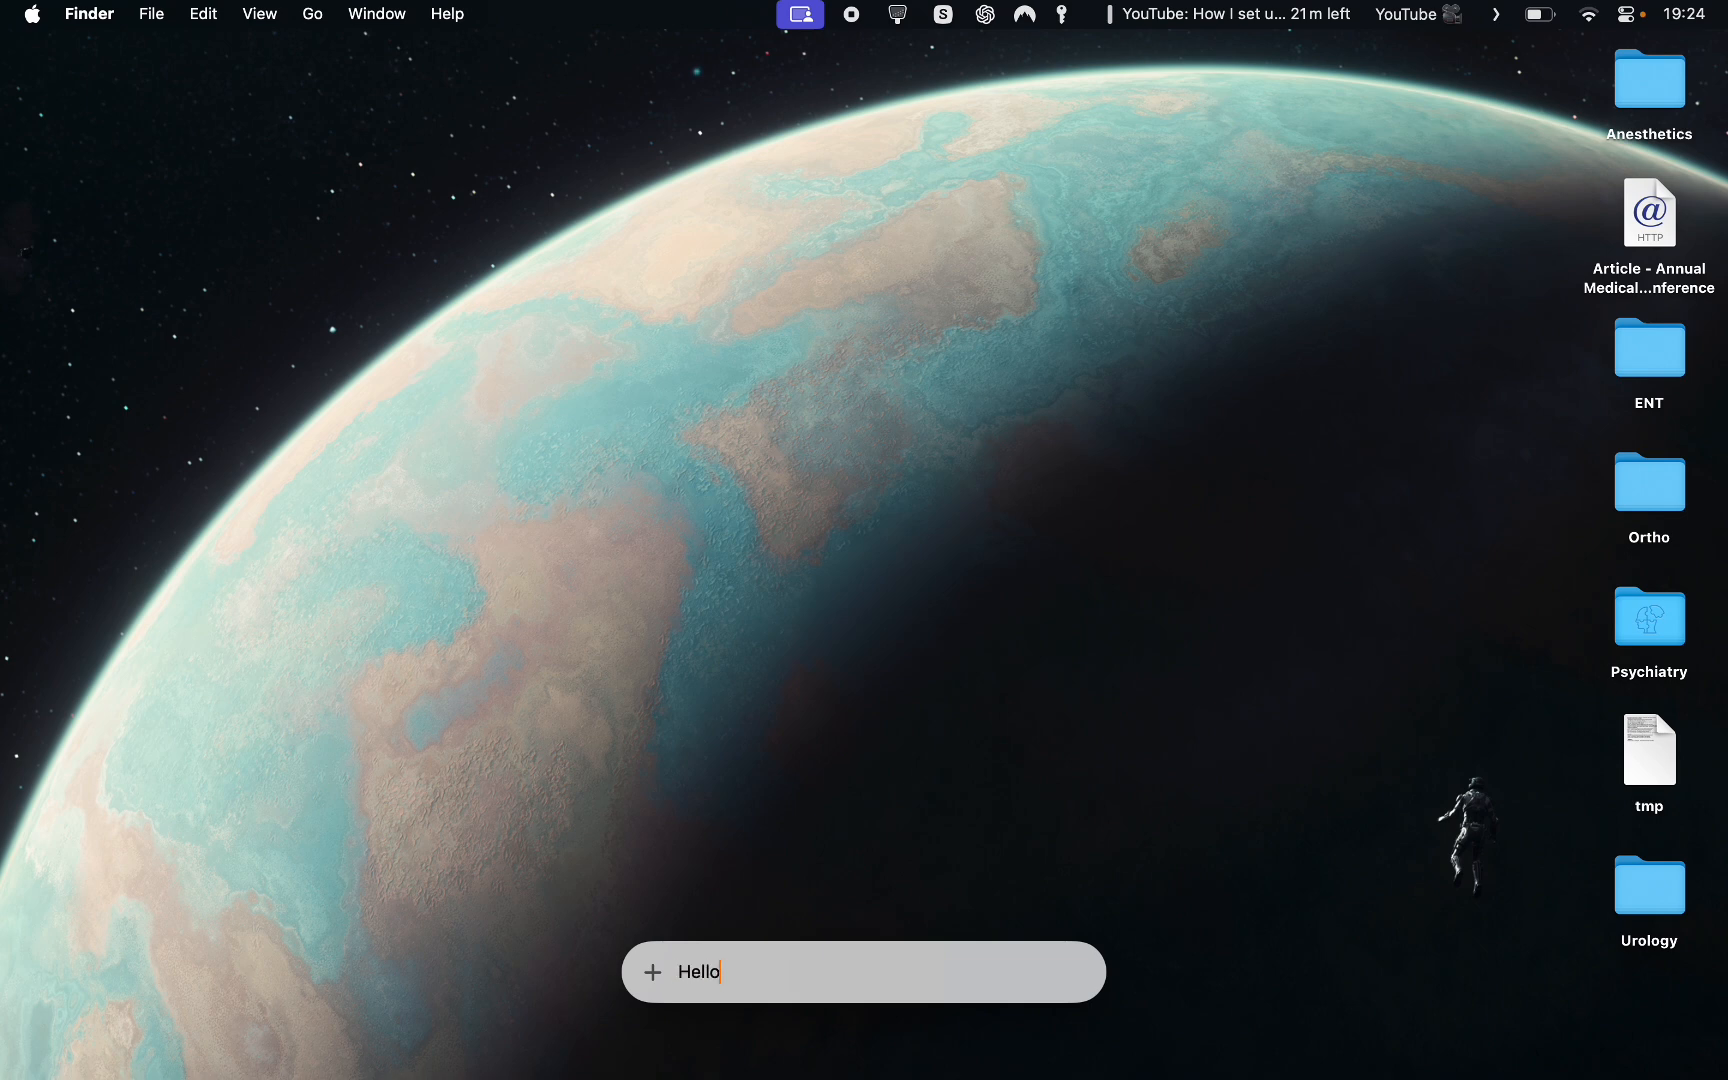
key("Return")
type("Hello GPt.")
key("Return")
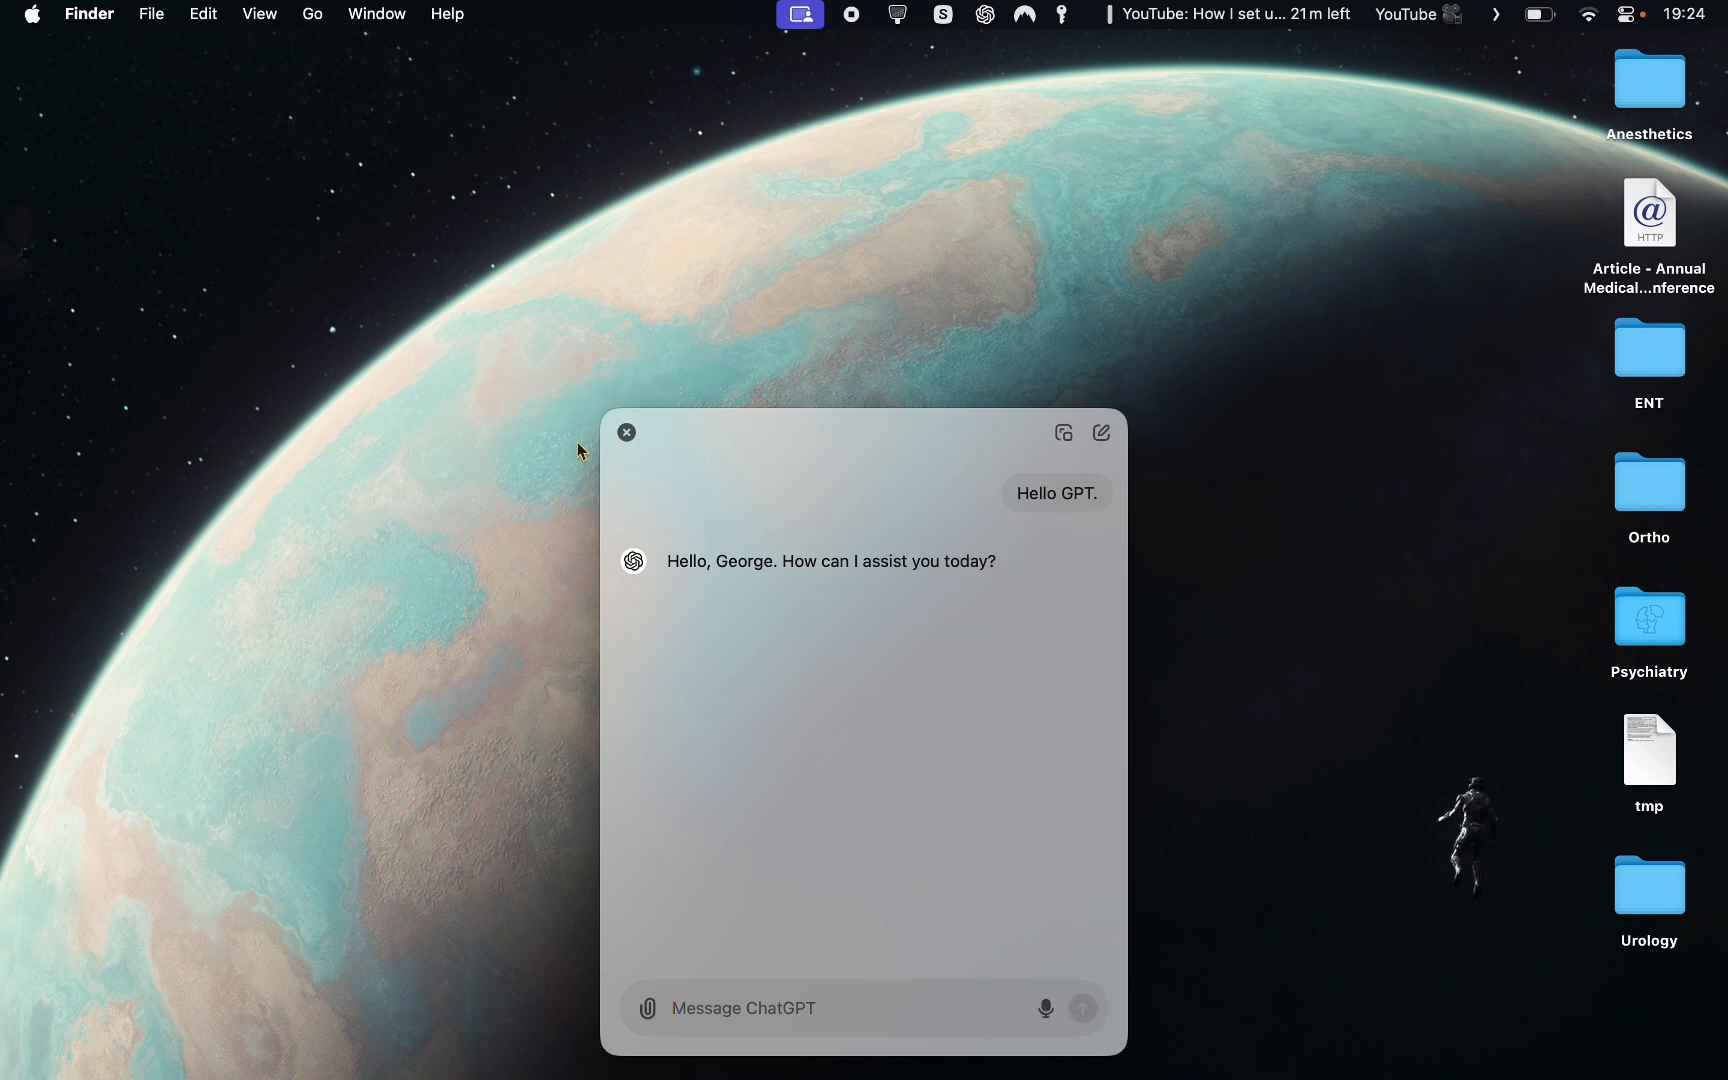
Step: Close the ChatGPT chat window, bring it up again, and hide it once more
mouse_move(8, 651)
left_click(628, 435)
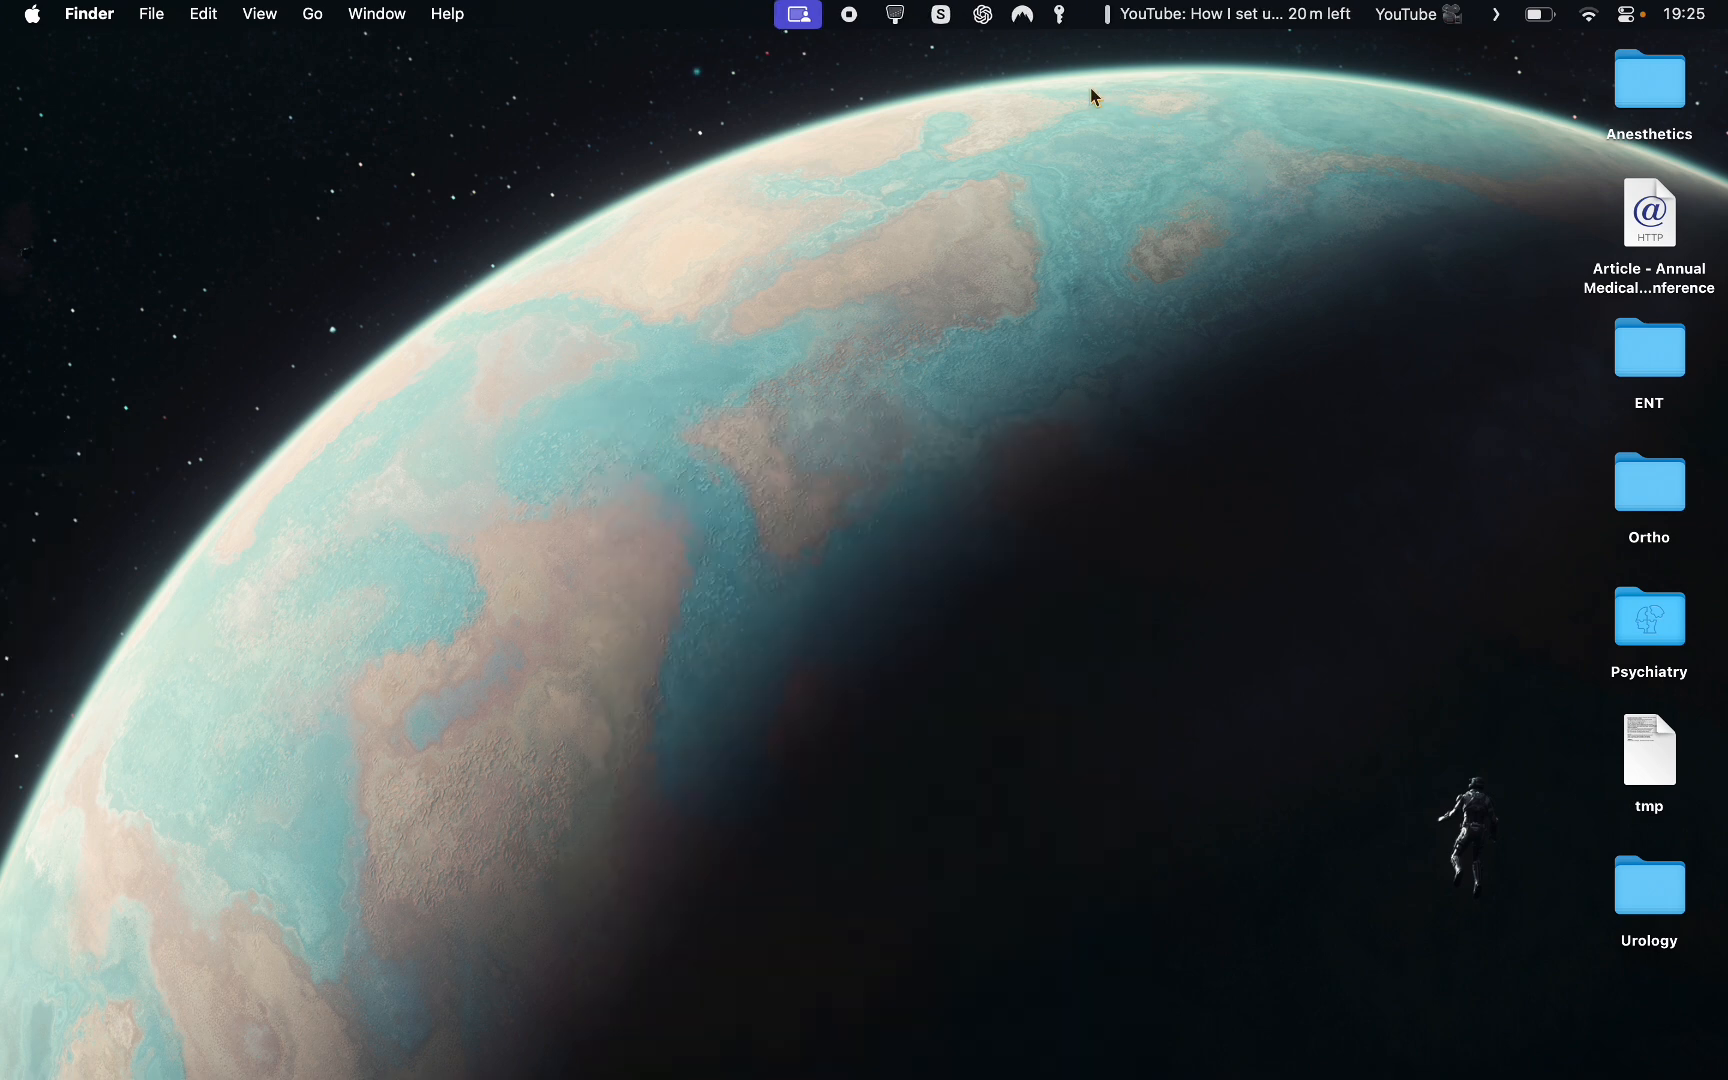
key("alt+space")
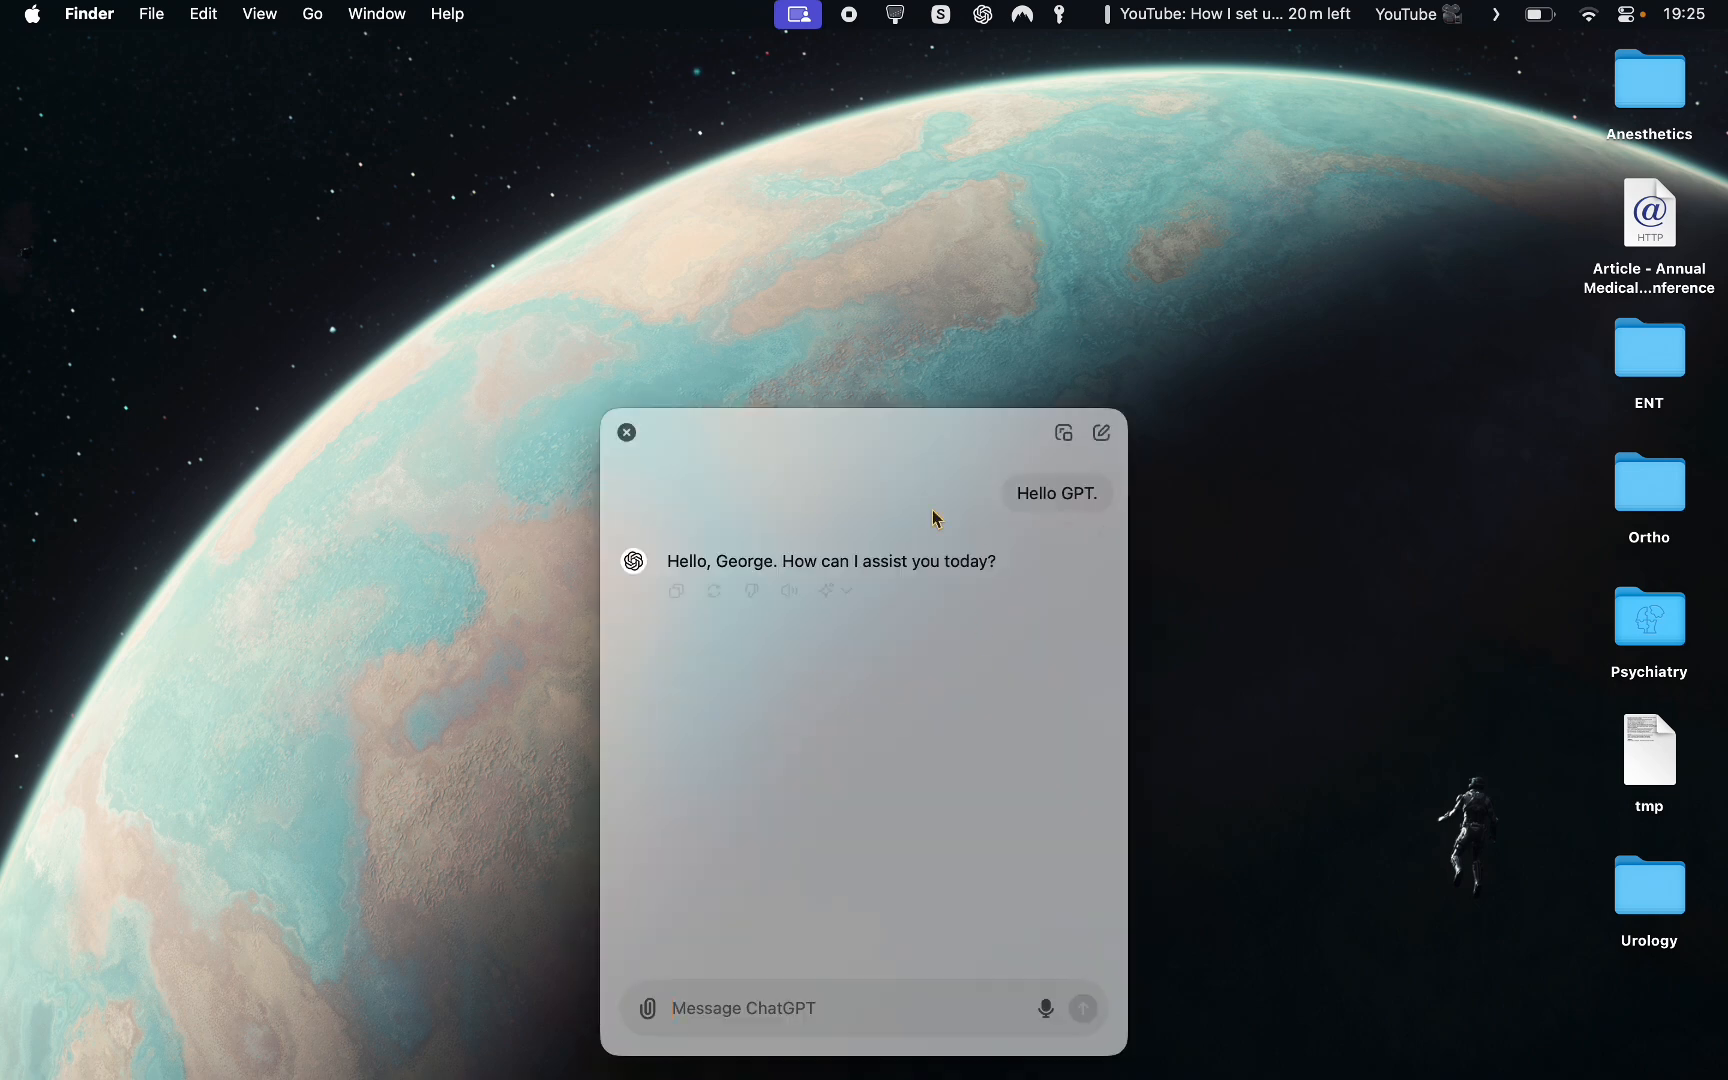
key("alt+space")
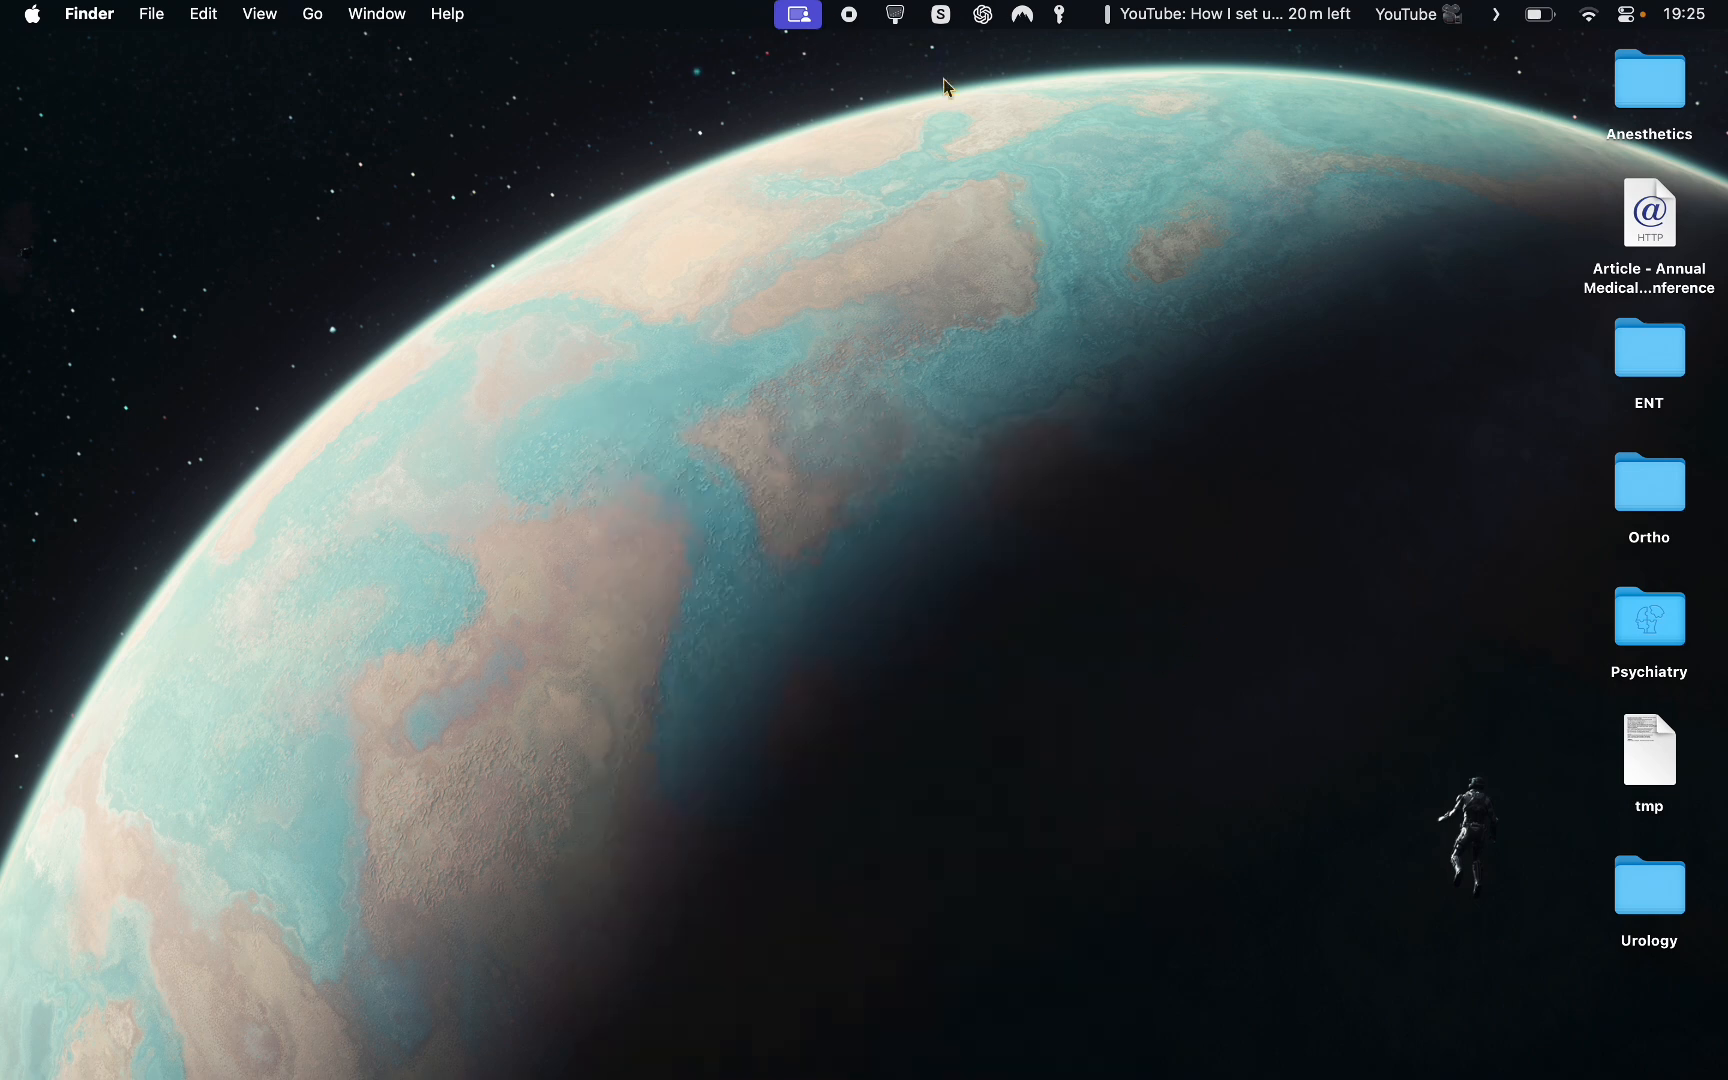
Step: View the Shottr capture options and capture a screen area of about 120 × 224 pt around the desktop's Article file and ENT folder
left_click(940, 18)
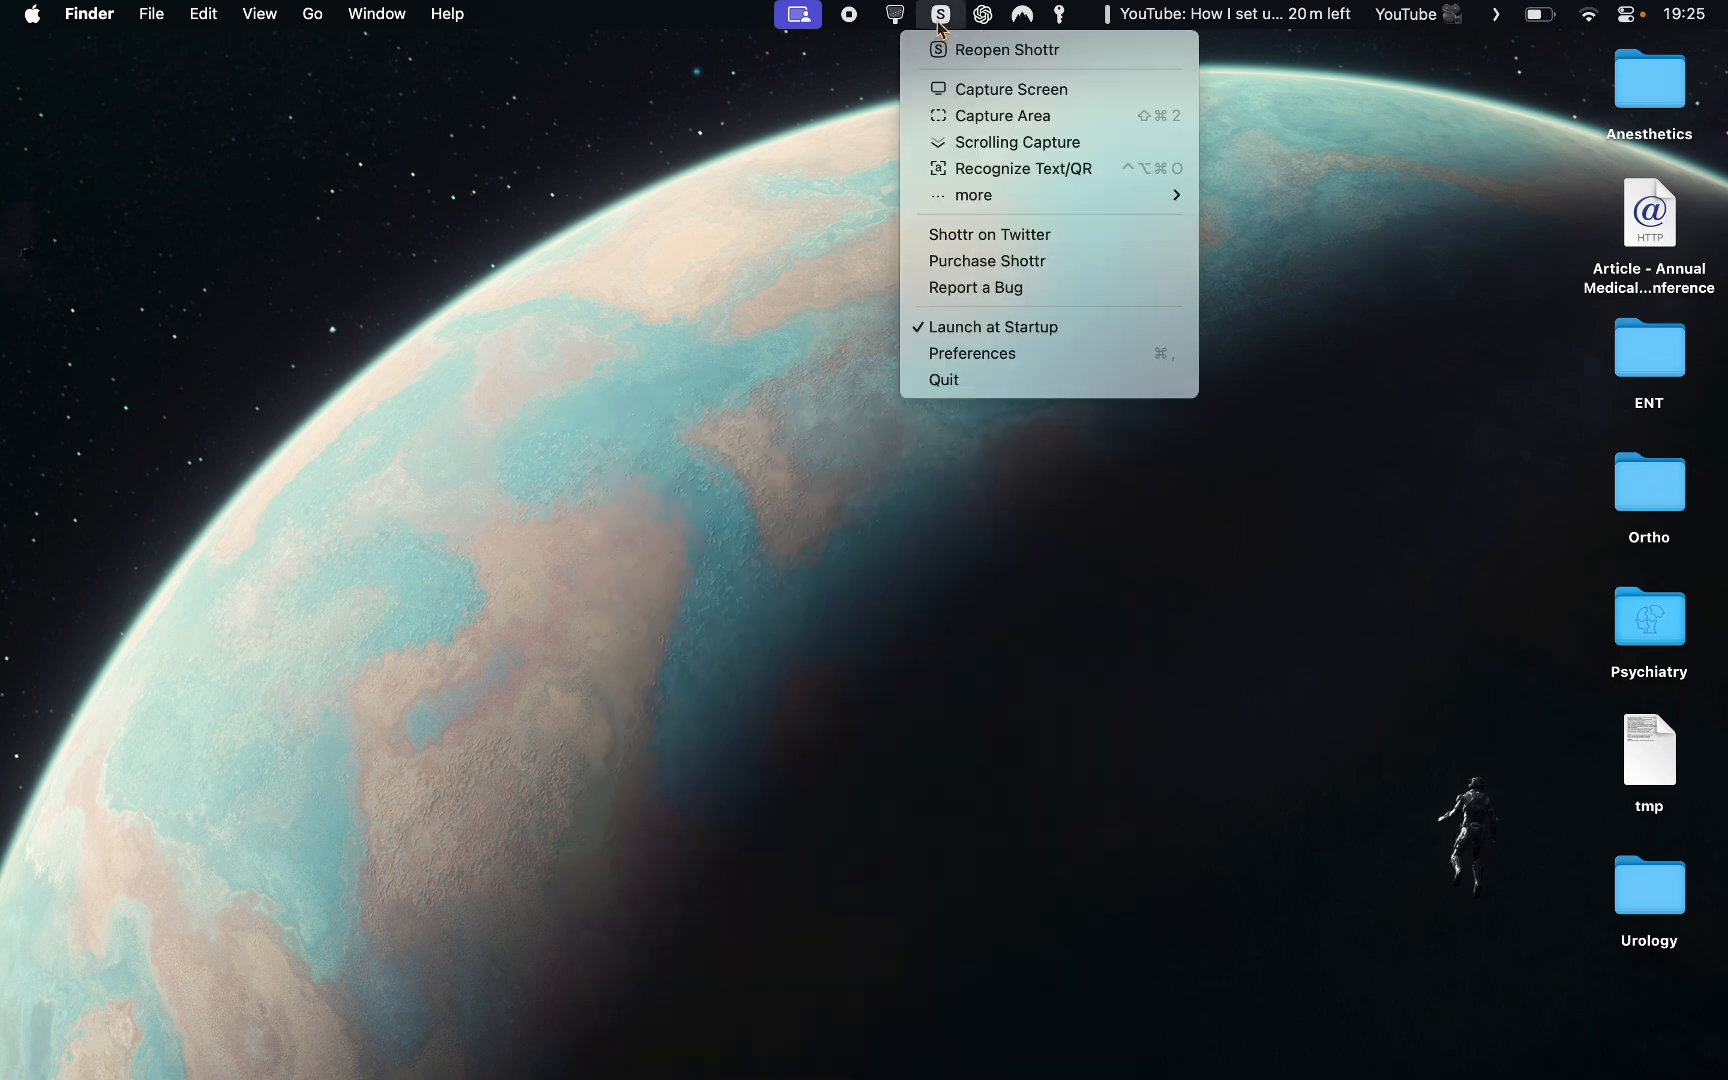
left_click(940, 18)
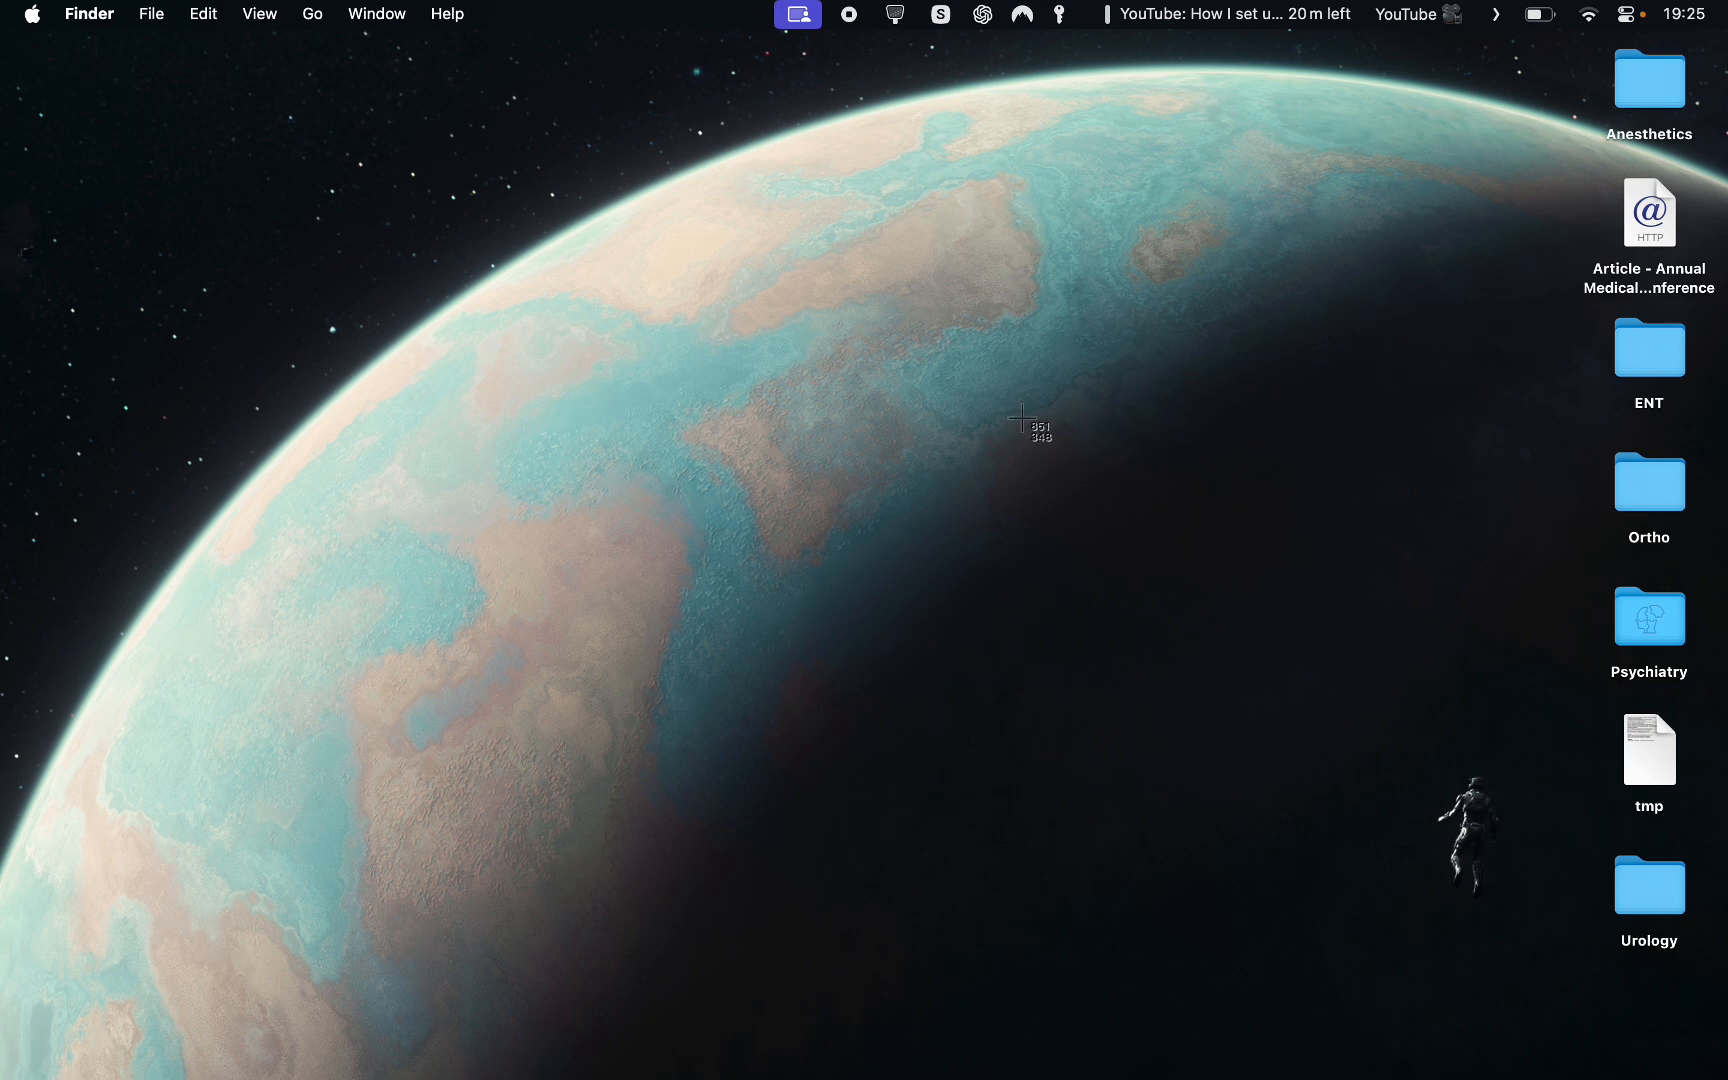
left_click_drag(1578, 156, 1720, 422)
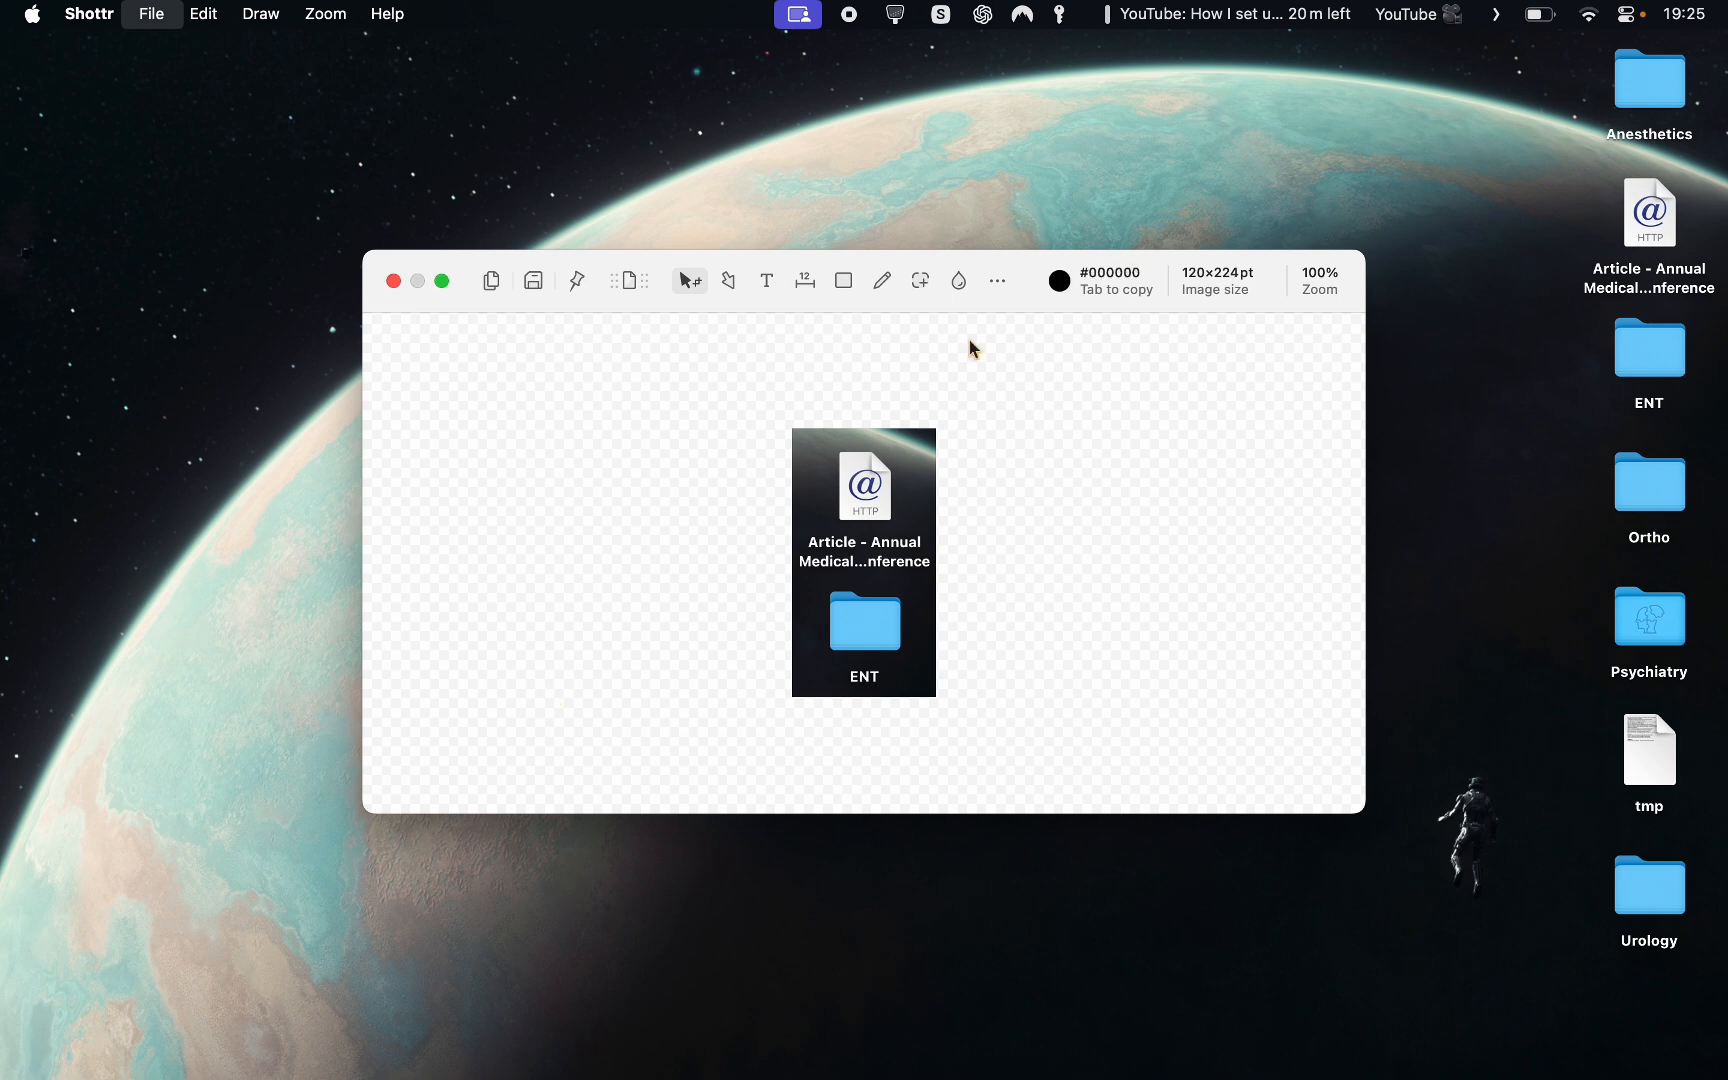
Step: Draw a red arrow down to the Article file's name and a red rectangle around the ENT folder in the capture
left_click(730, 282)
left_click_drag(910, 457, 897, 545)
left_click(840, 283)
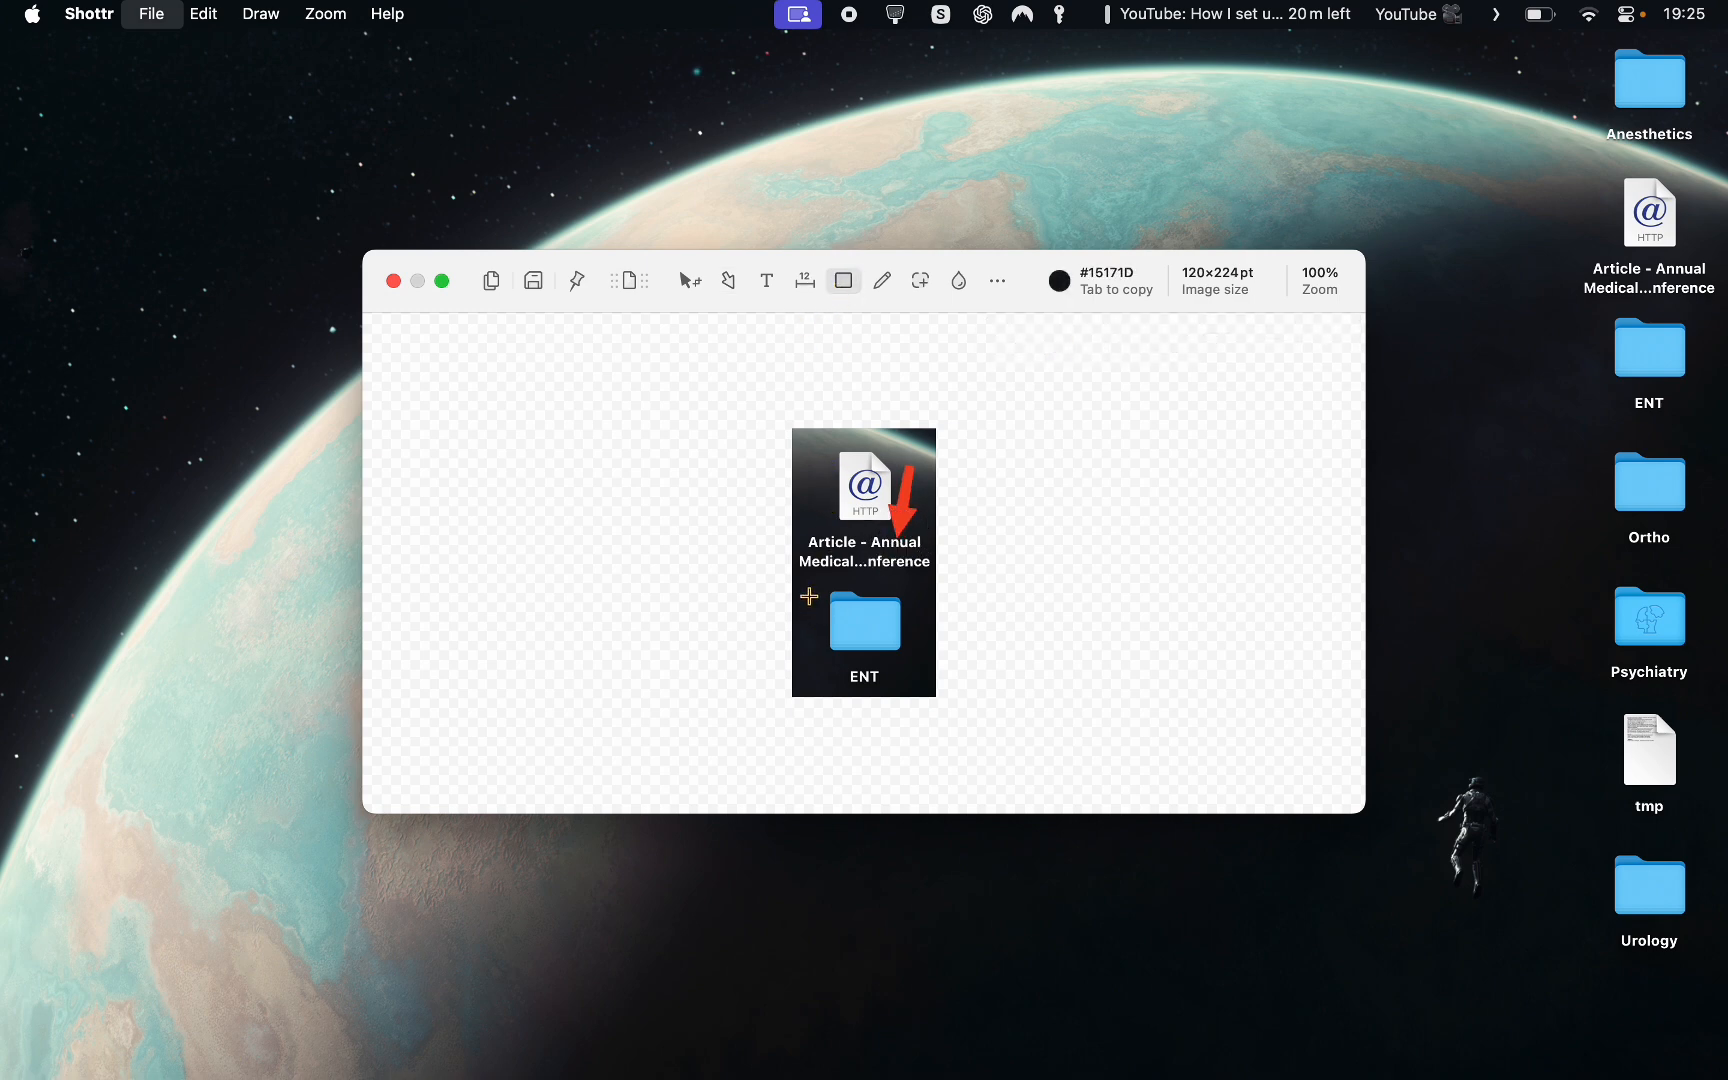
mouse_move(808, 596)
left_mouse_down()
mouse_move(940, 630)
mouse_move(930, 661)
left_mouse_up()
Step: Blur the Article file's name in the capture, switch the covered area to Erase, and close the capture window
left_click(957, 284)
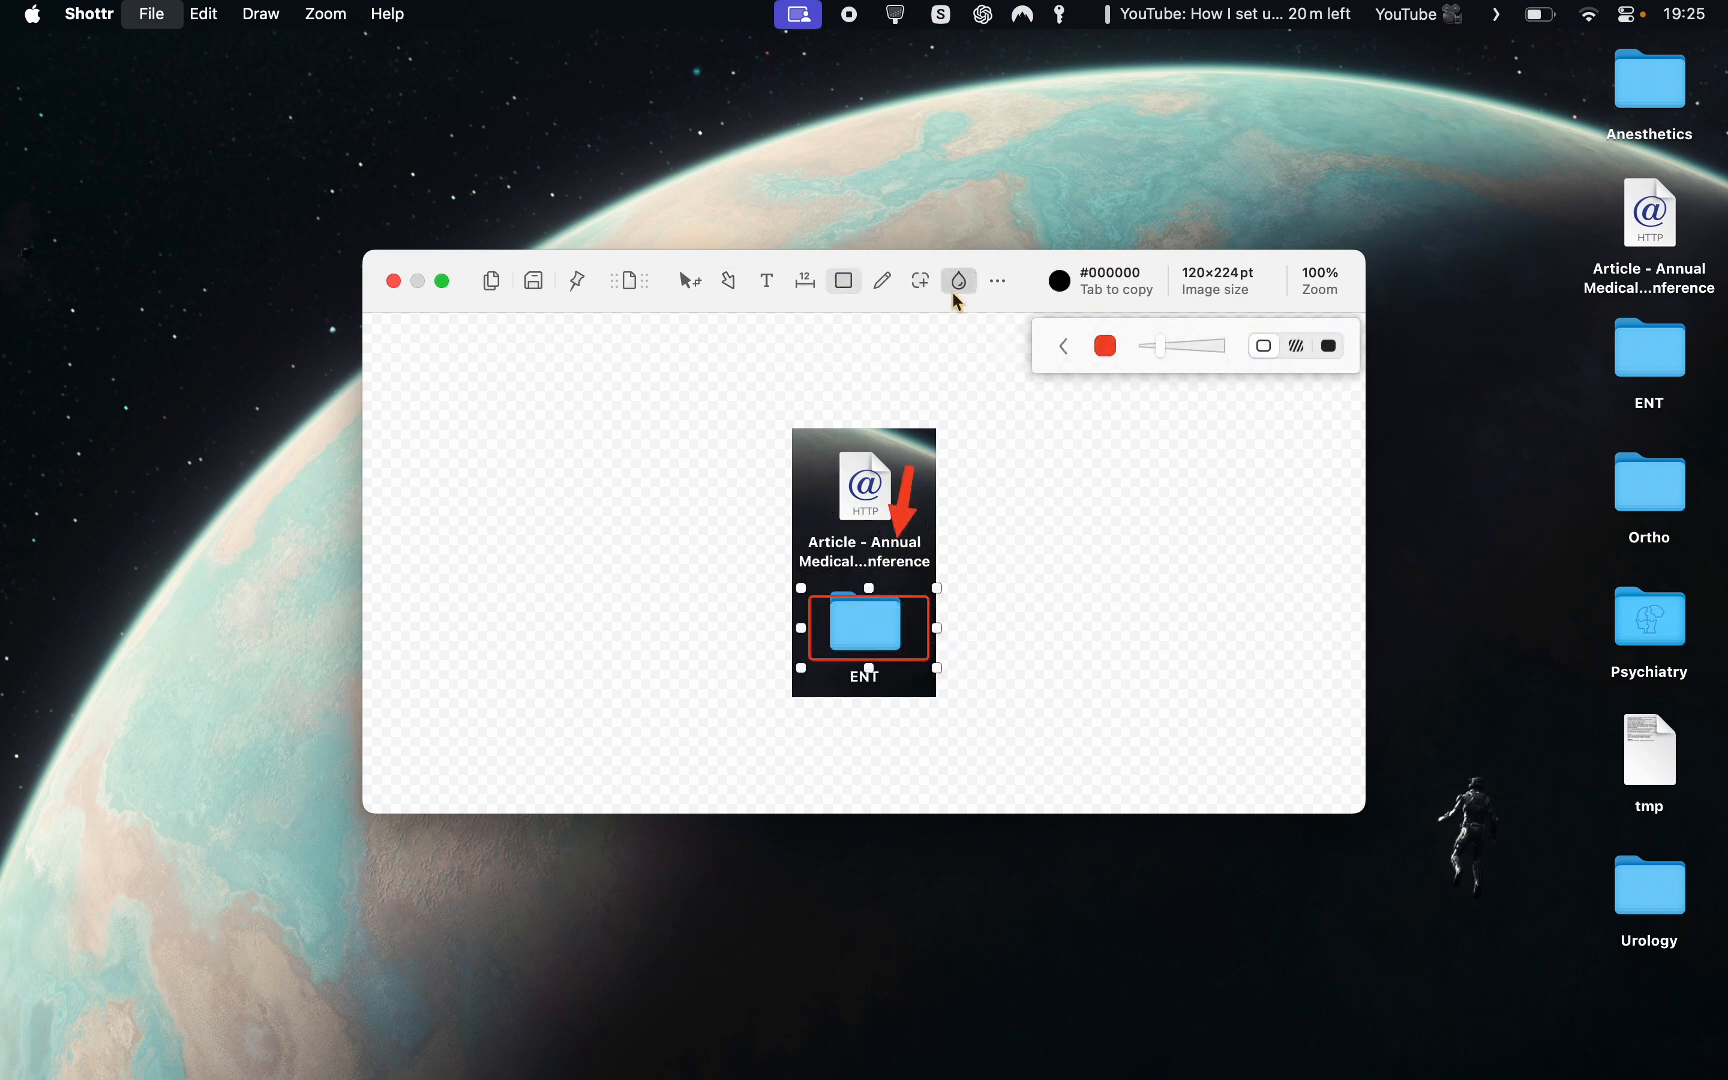
left_click_drag(803, 537, 937, 570)
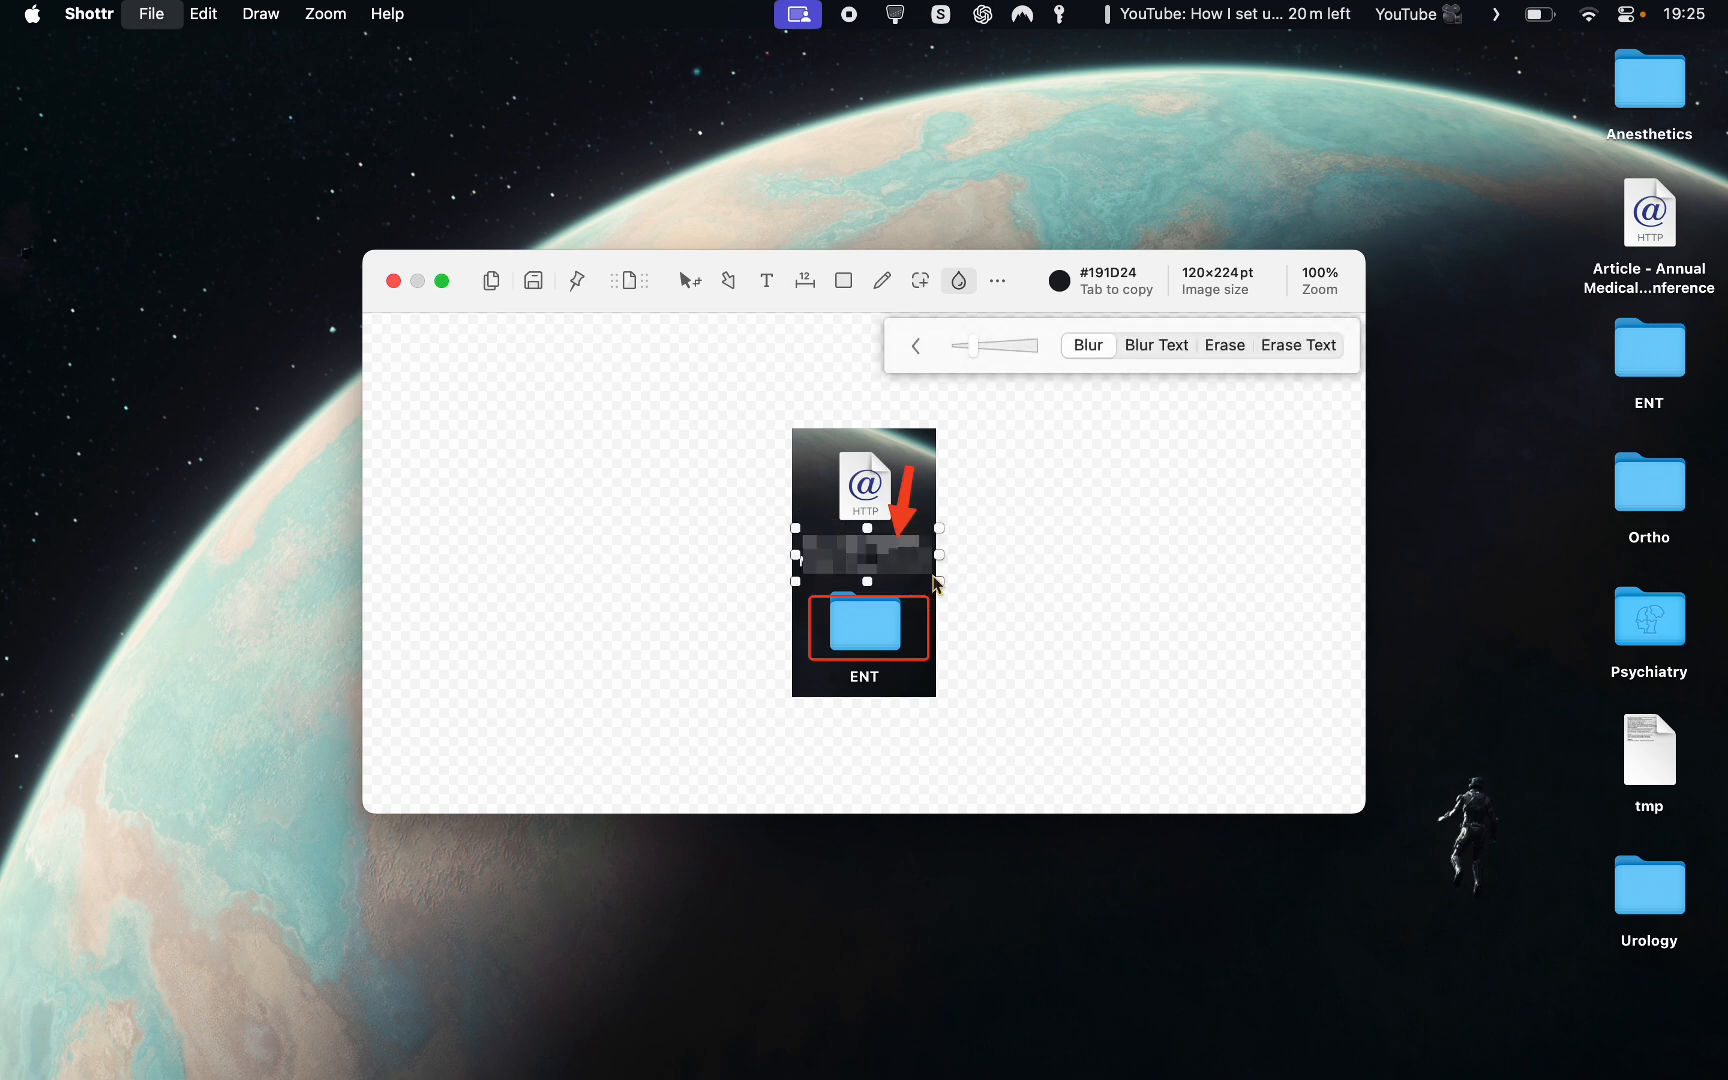
left_click(1230, 347)
left_click_drag(794, 554, 788, 554)
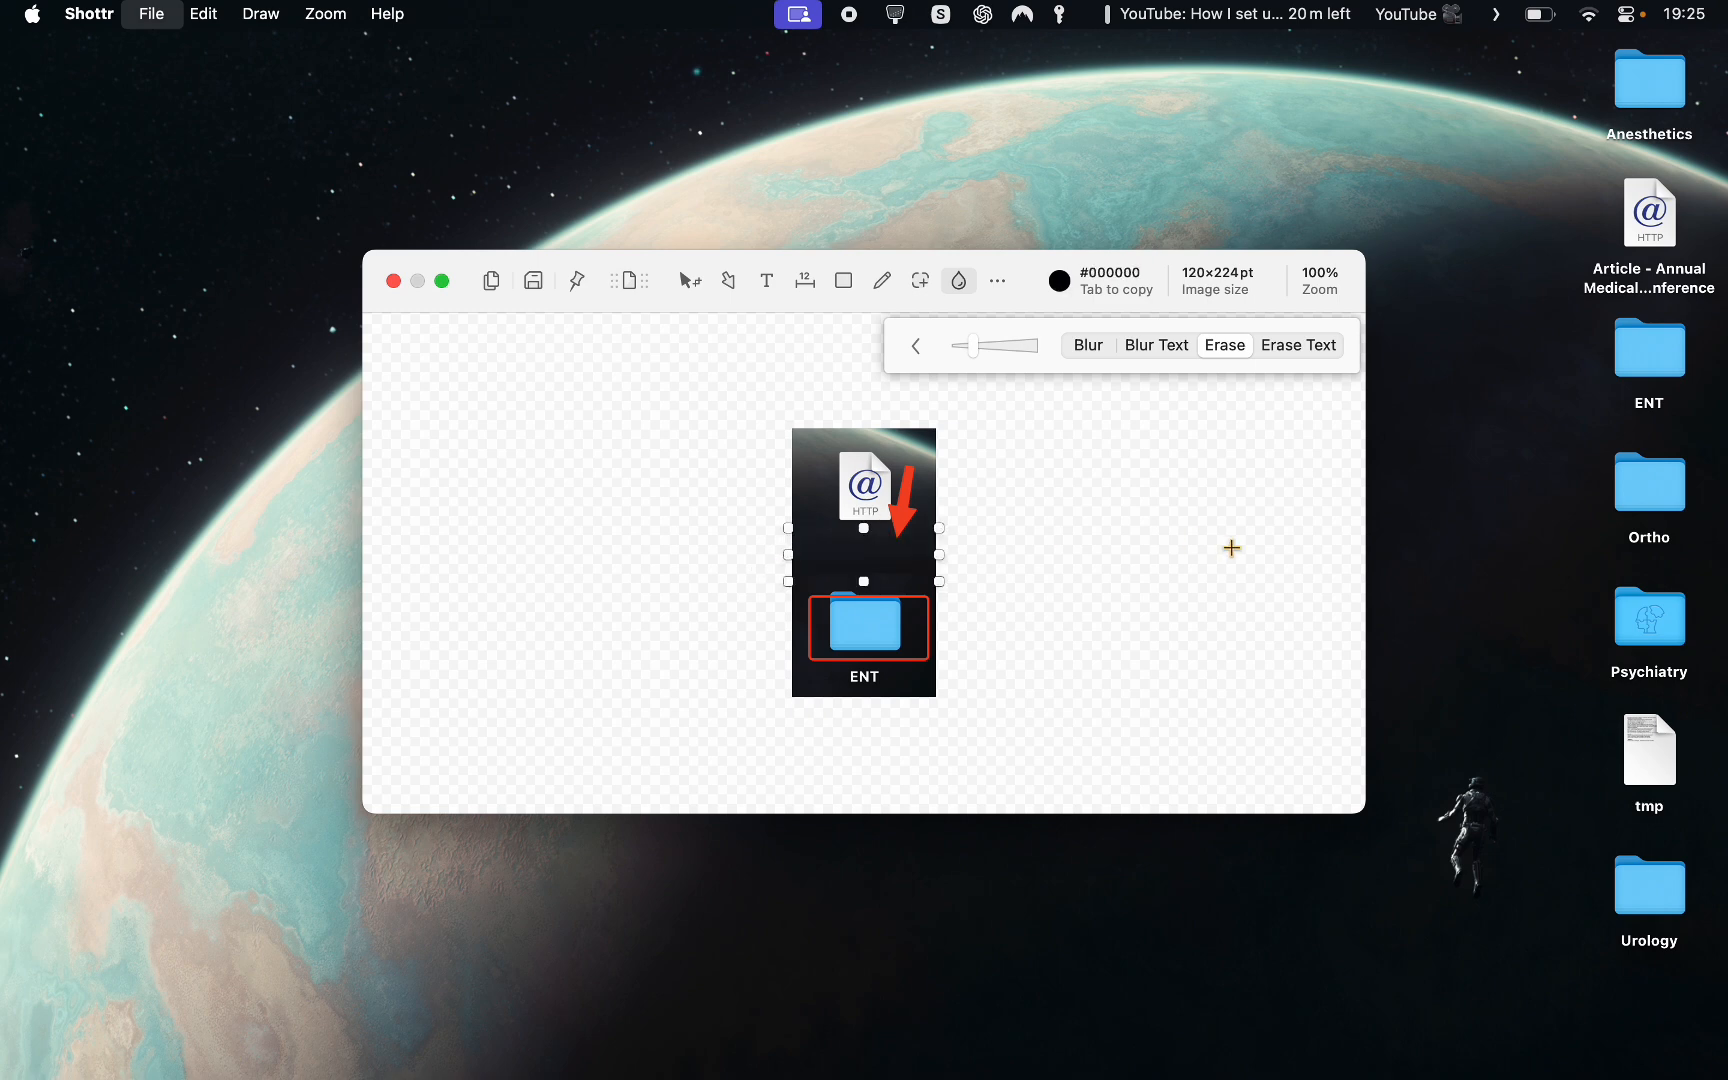
left_click(932, 458)
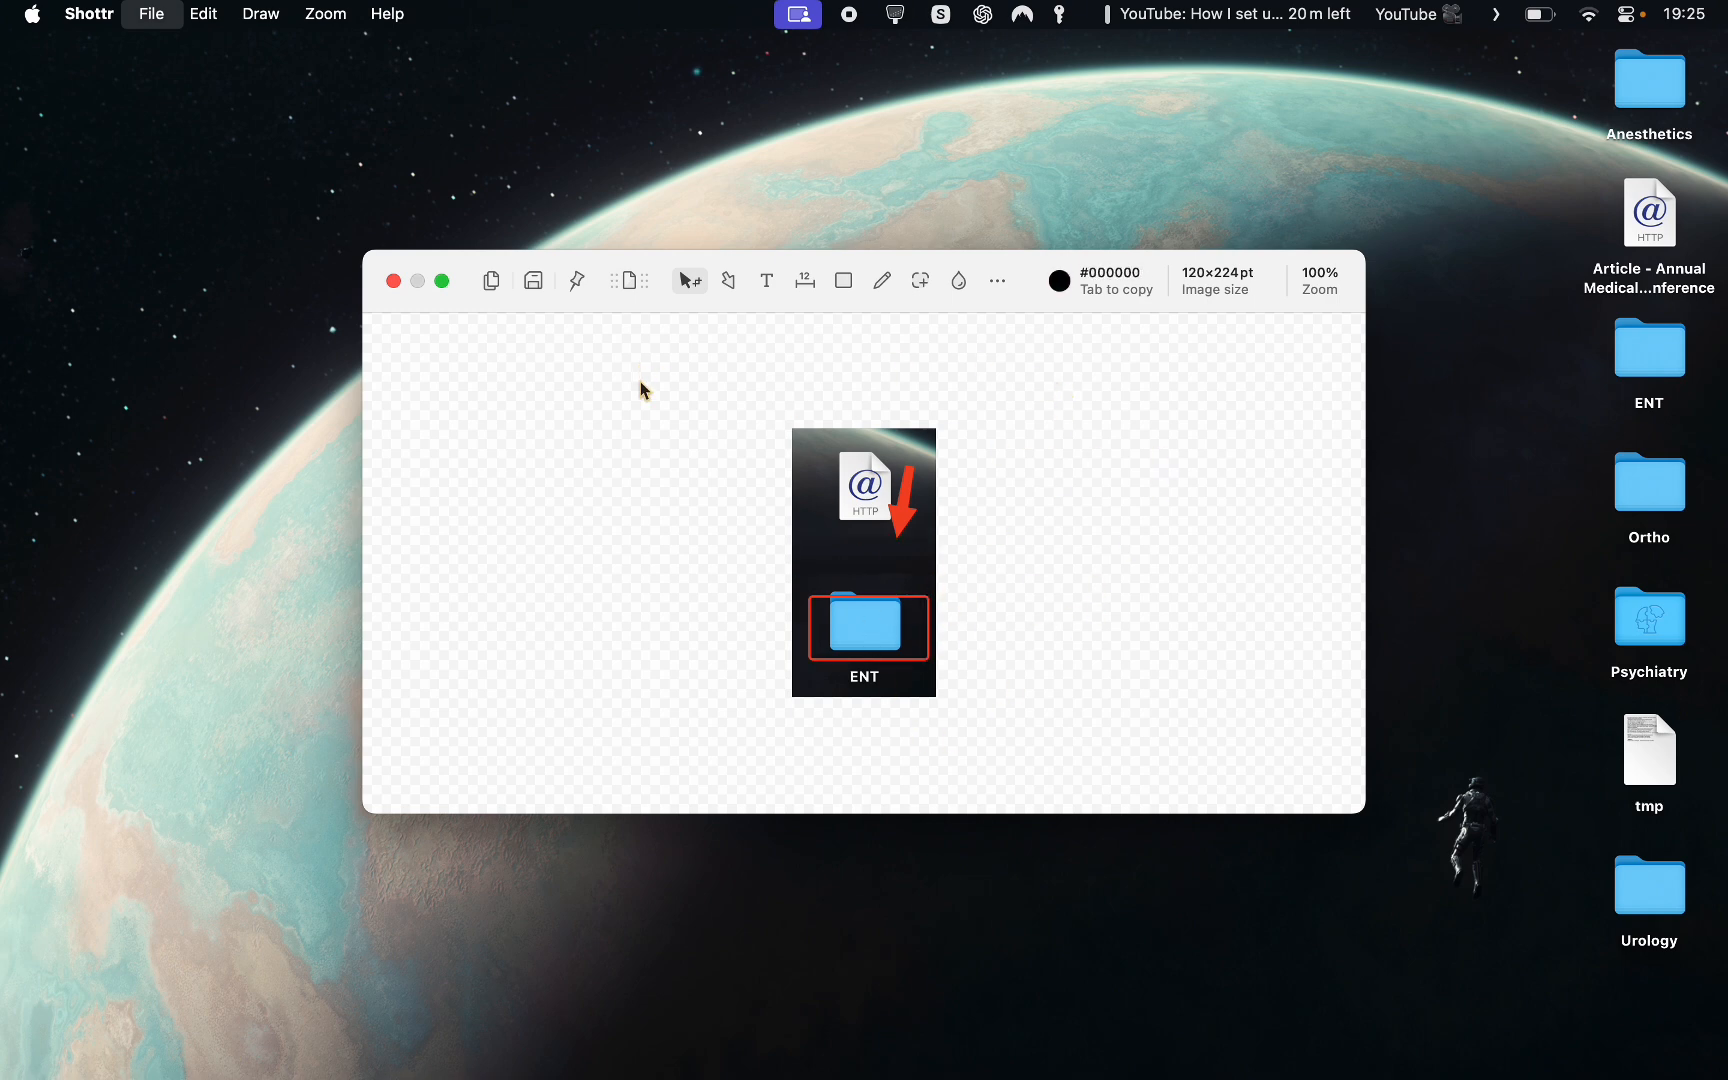
key("super+w")
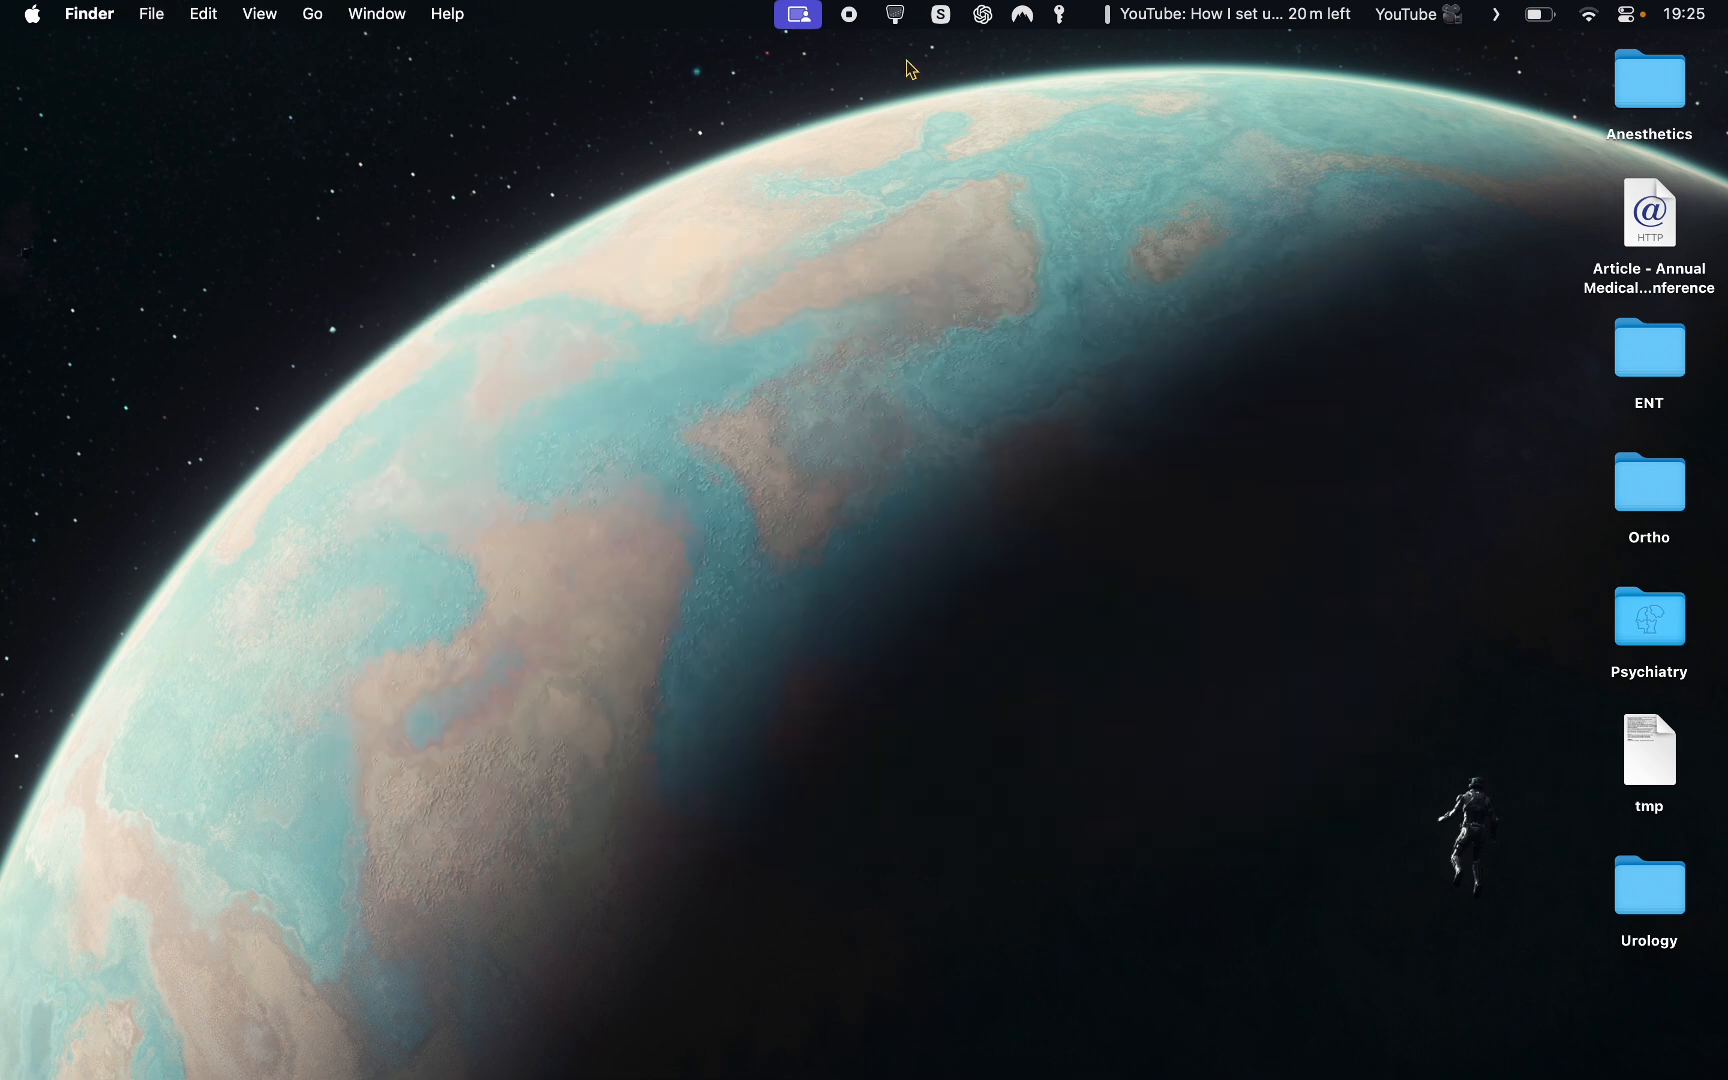
Step: View the Hand Mirror camera preview from the menu bar and close it
left_click(898, 22)
left_click(898, 24)
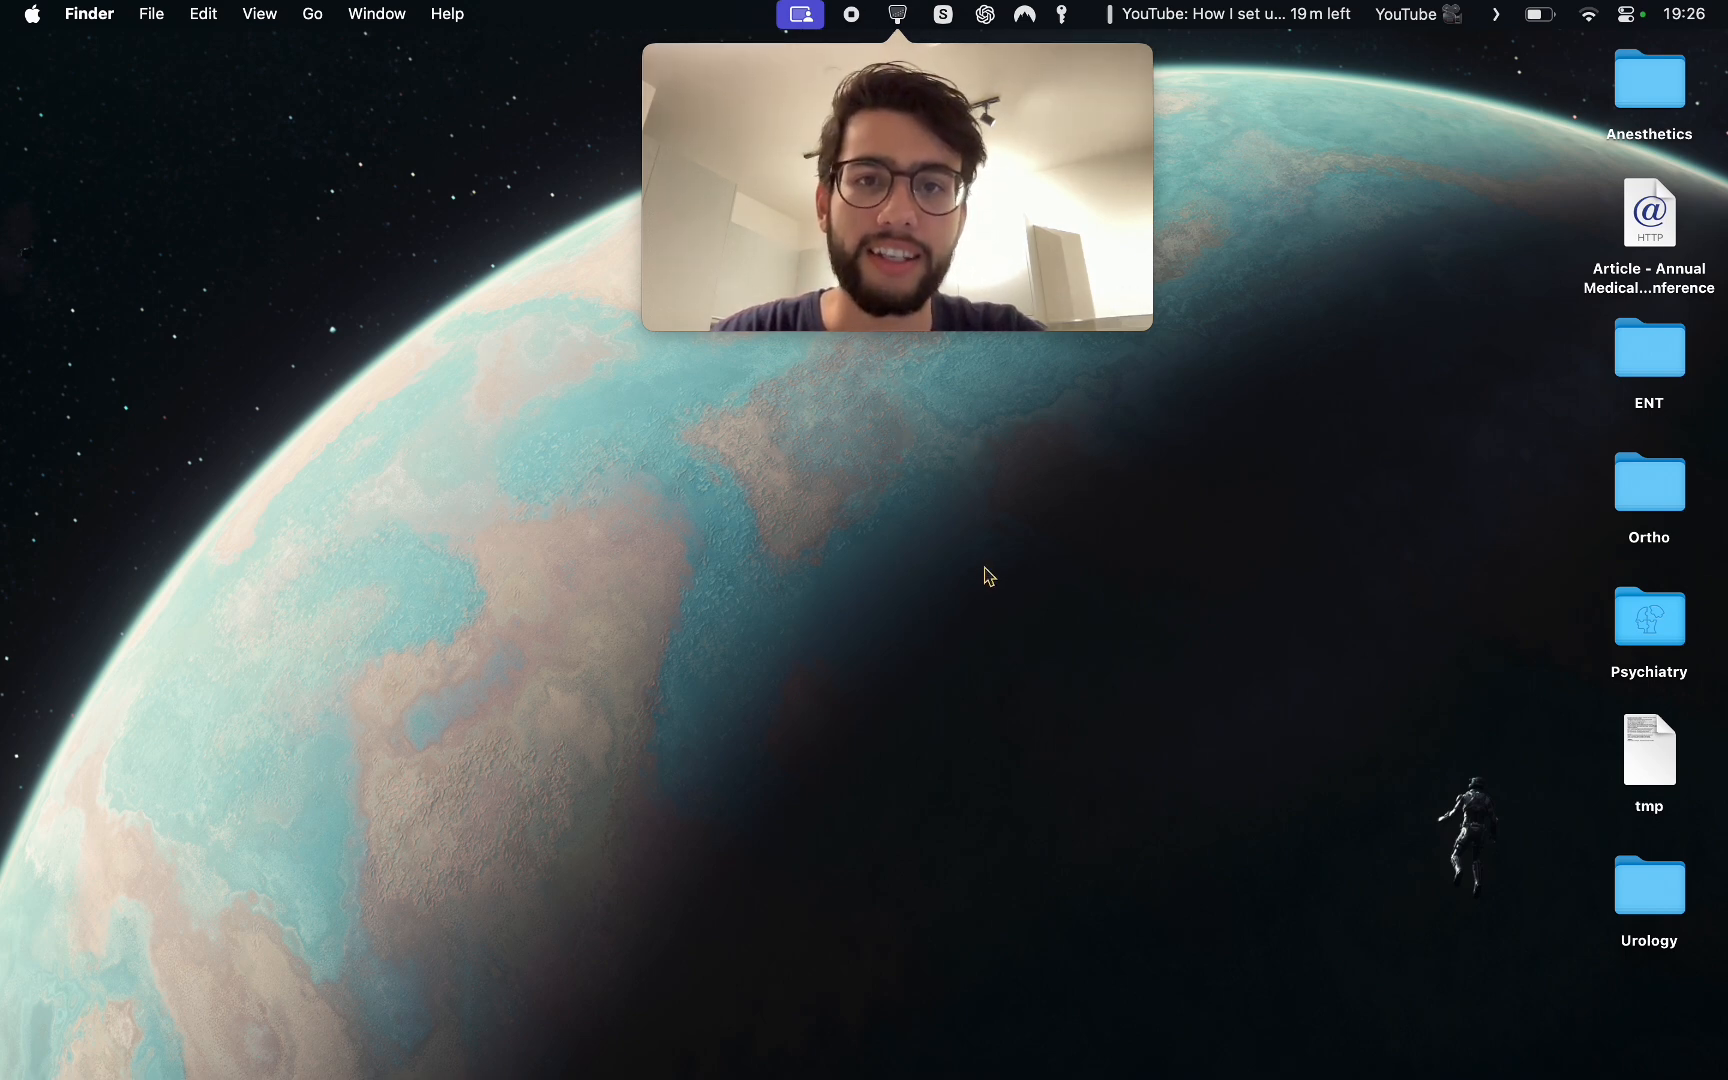
left_click(900, 16)
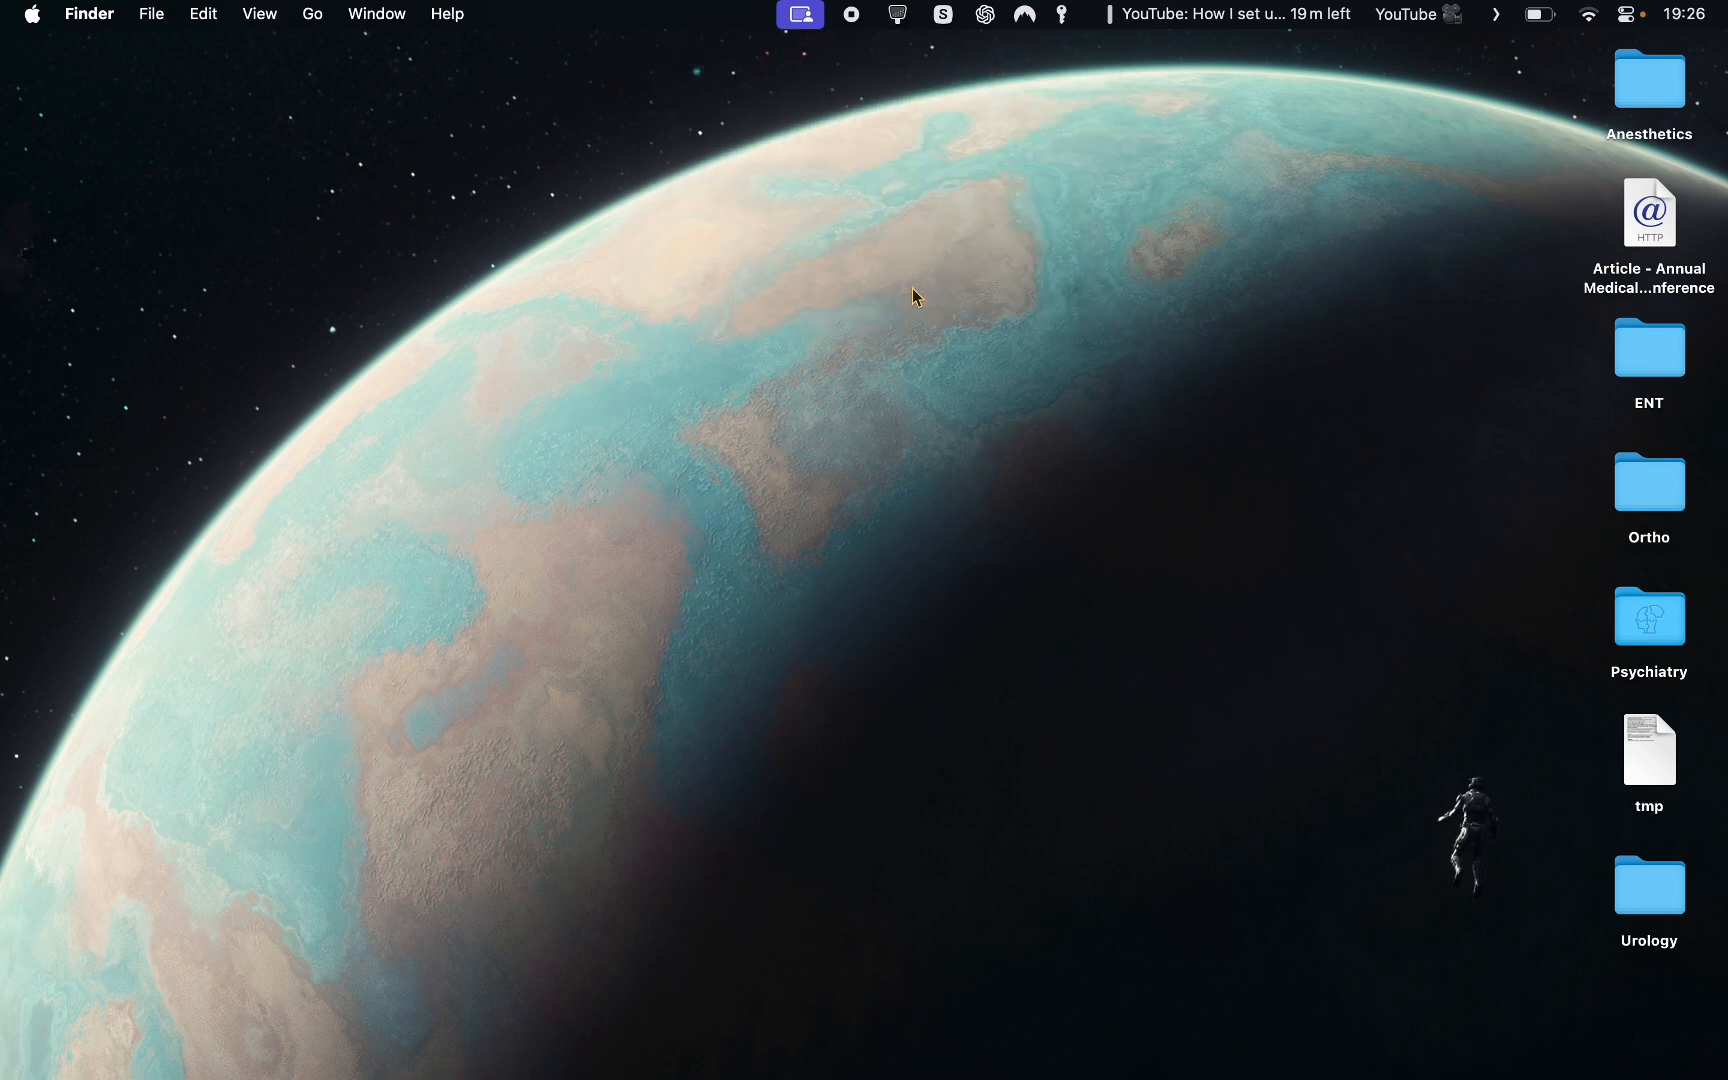
Step: View the second page of apps in Launchpad's Others folder and return to the desktop
key("F4")
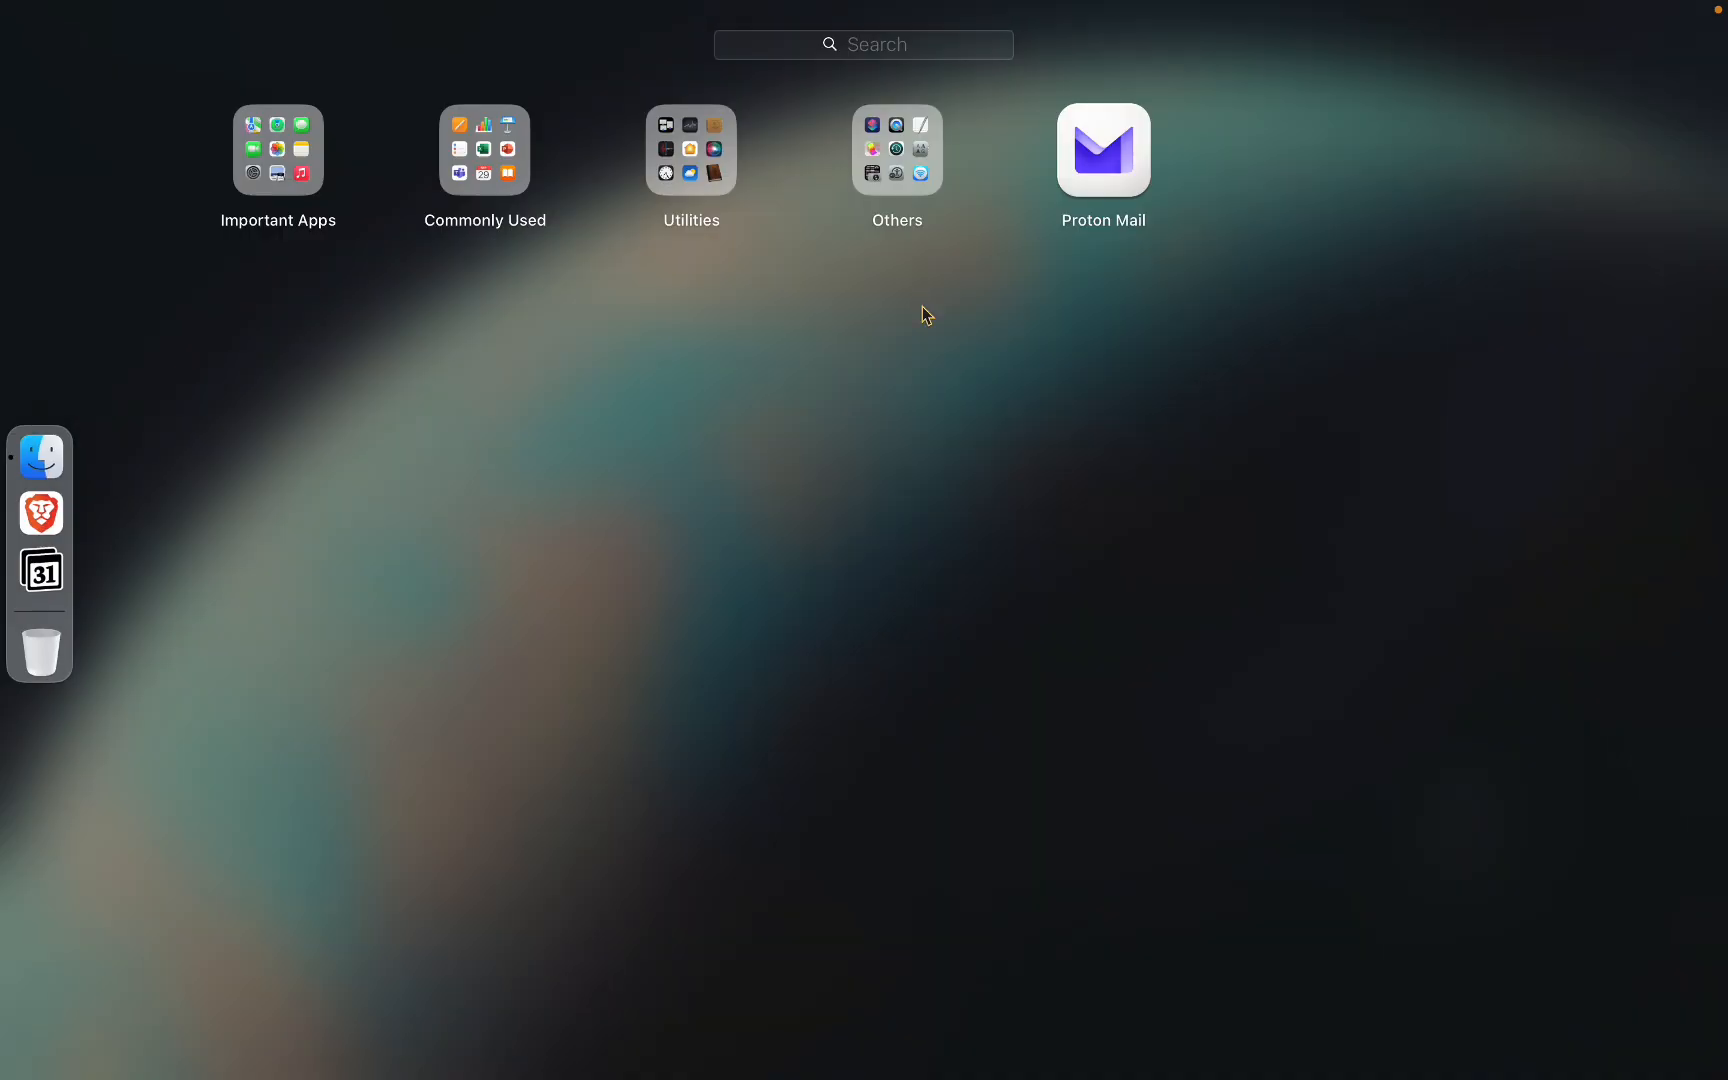
left_click(897, 150)
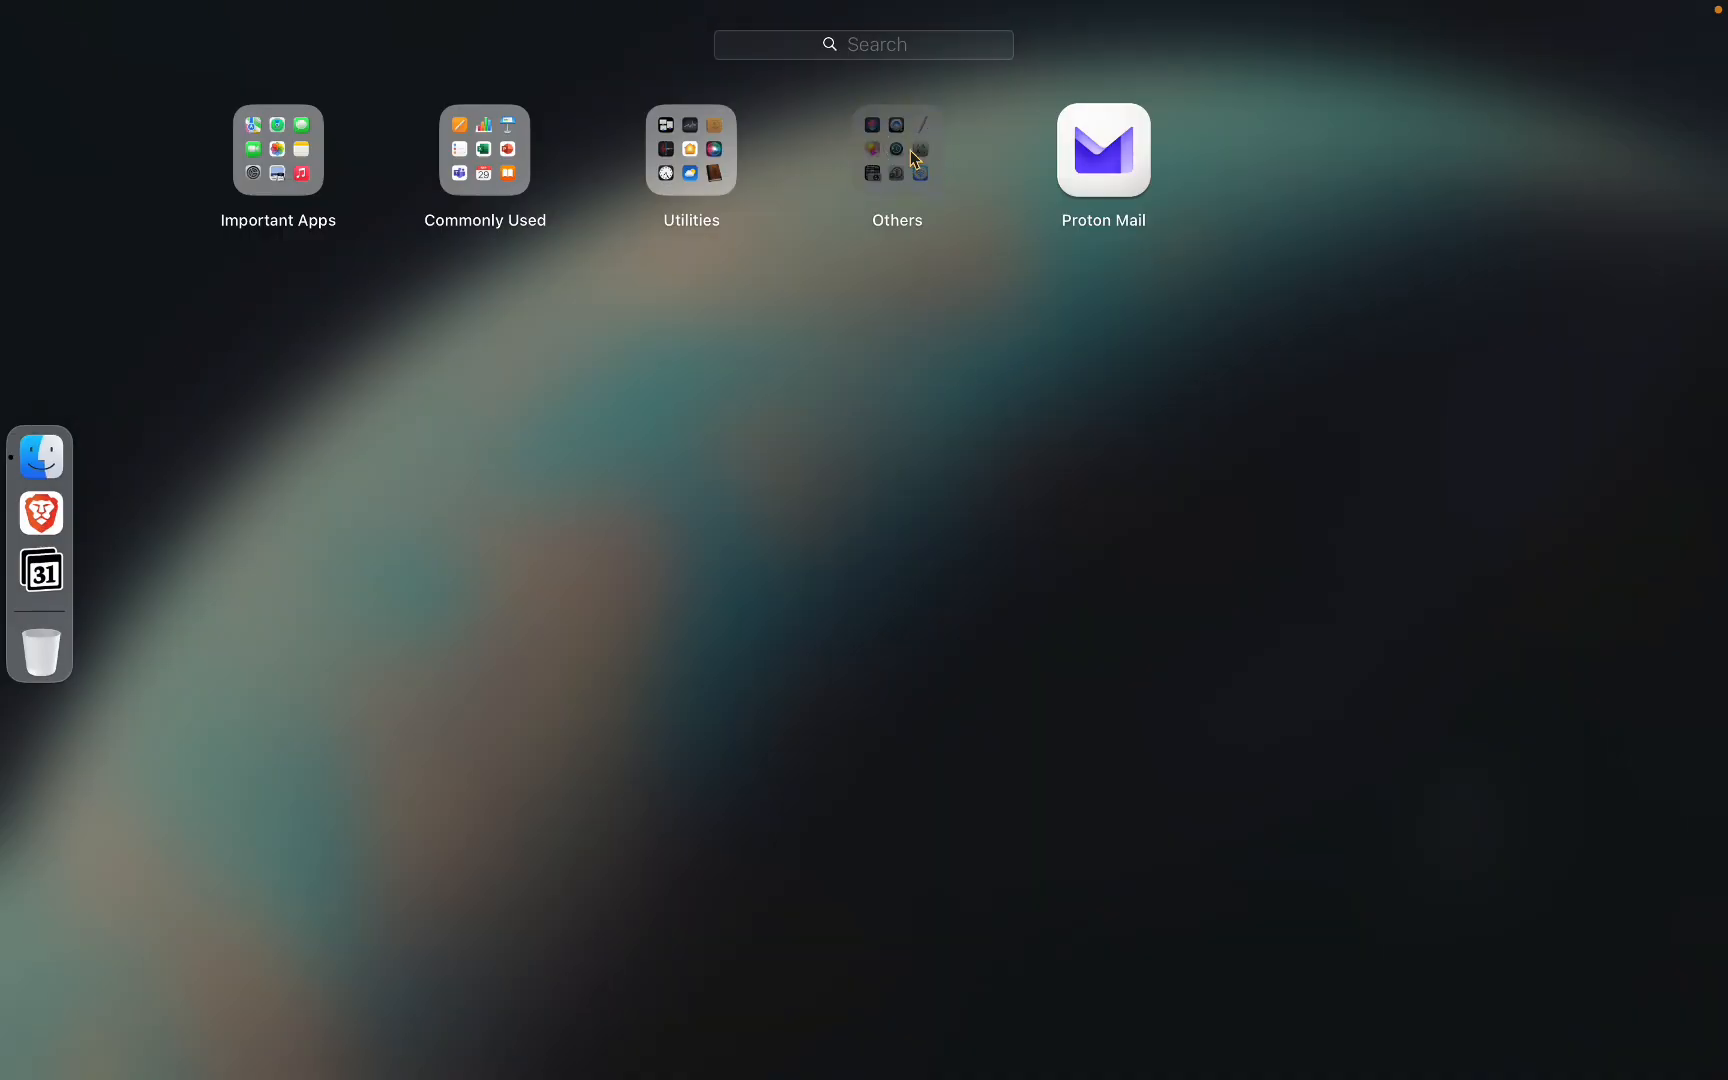
scroll(950, 505, "right", 3)
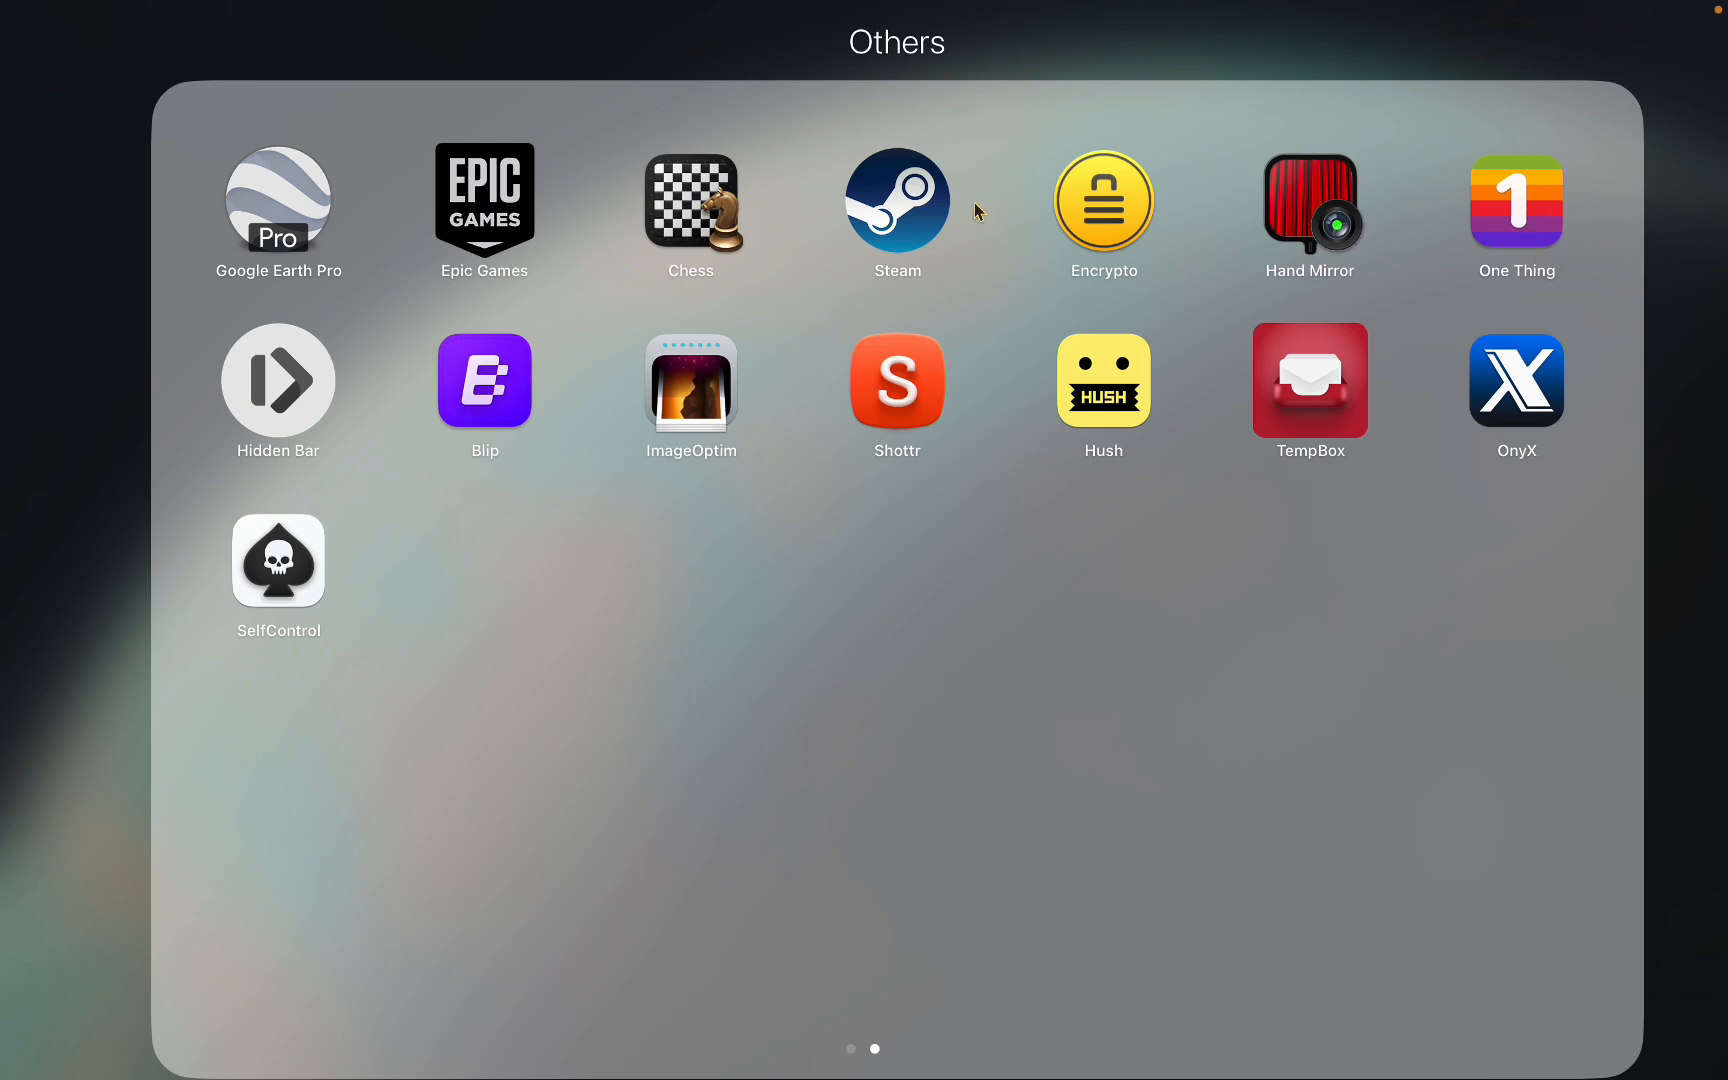
left_click(1650, 540)
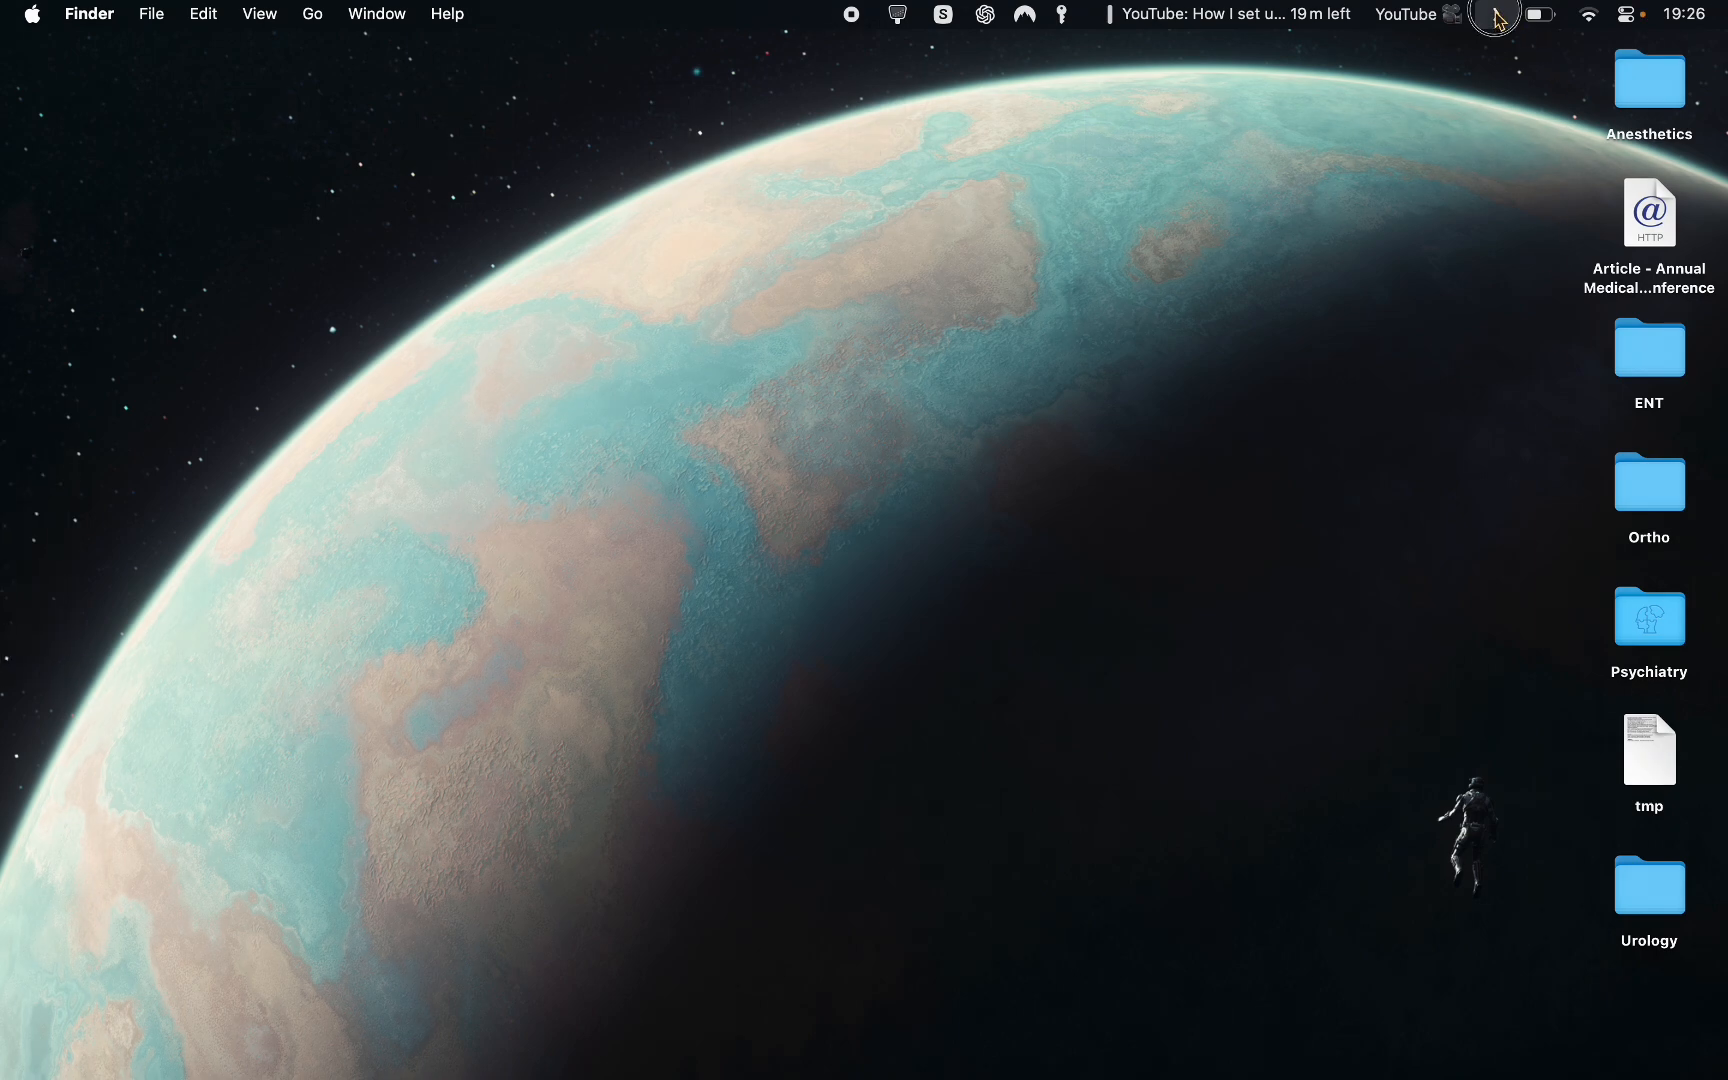
Step: Collapse the extra menu bar icons with Hidden Bar and expand them again, twice
left_click(1497, 17)
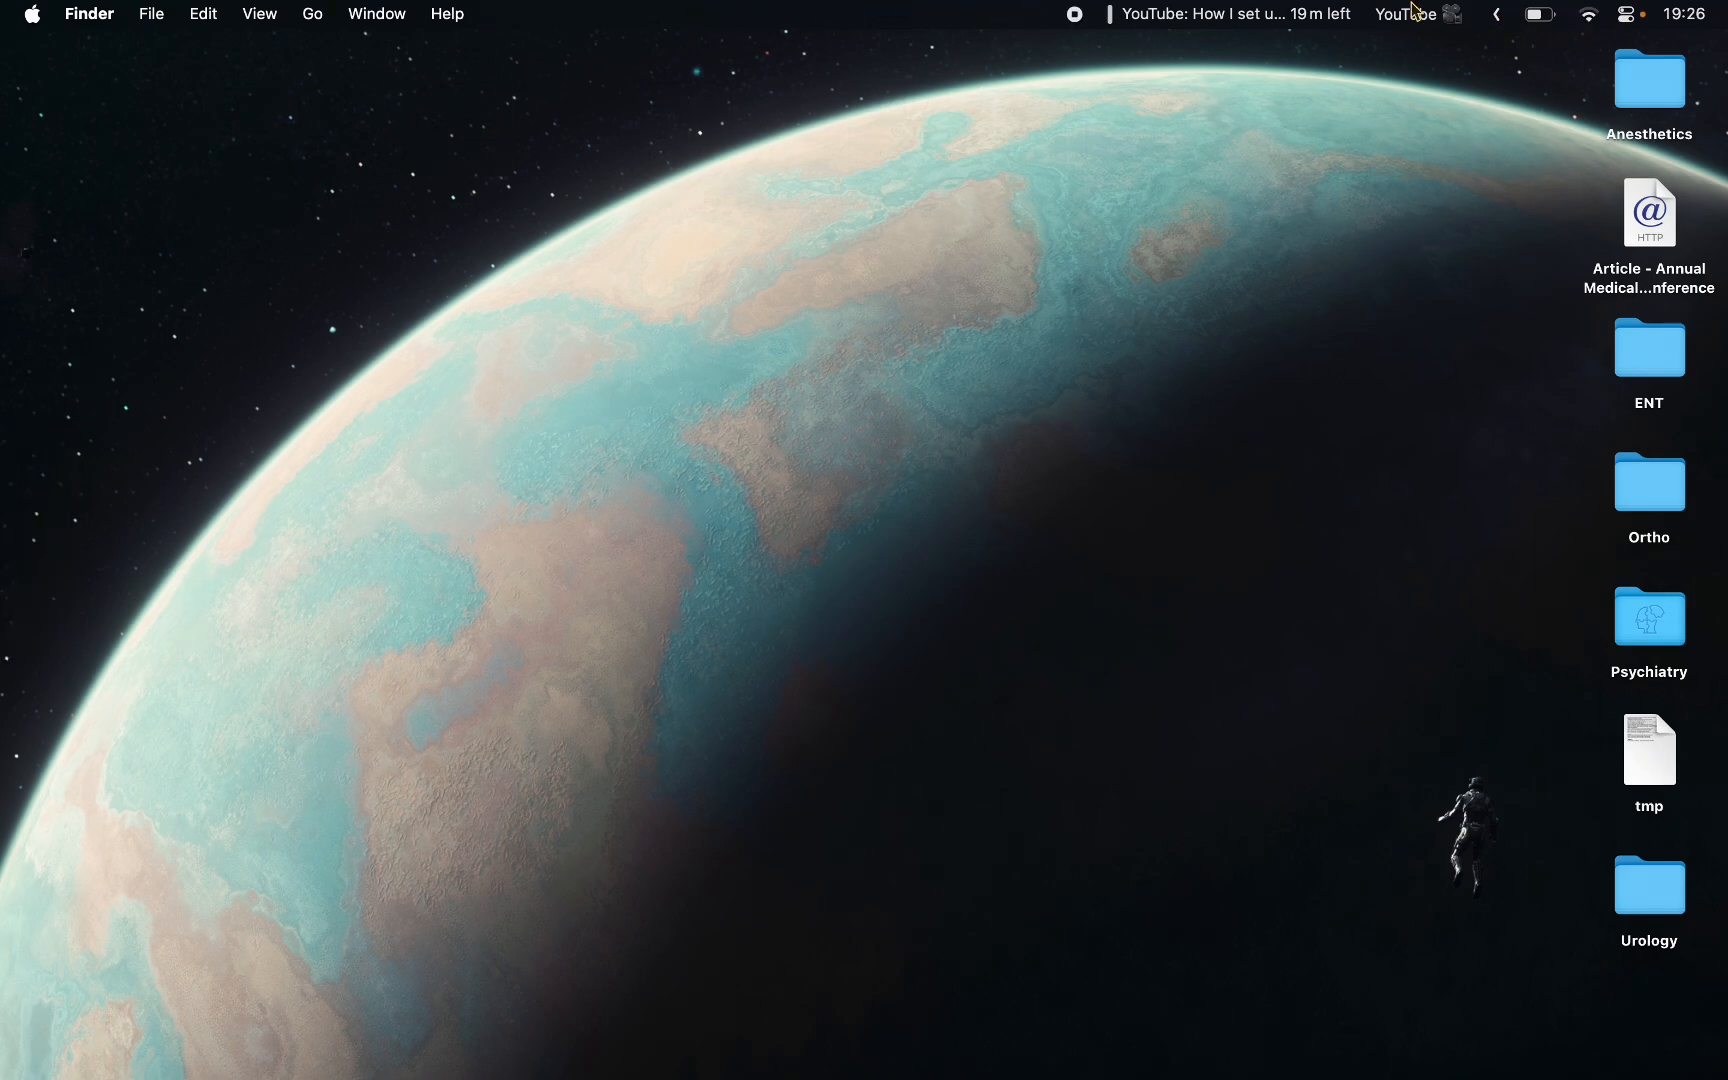
left_click(1502, 18)
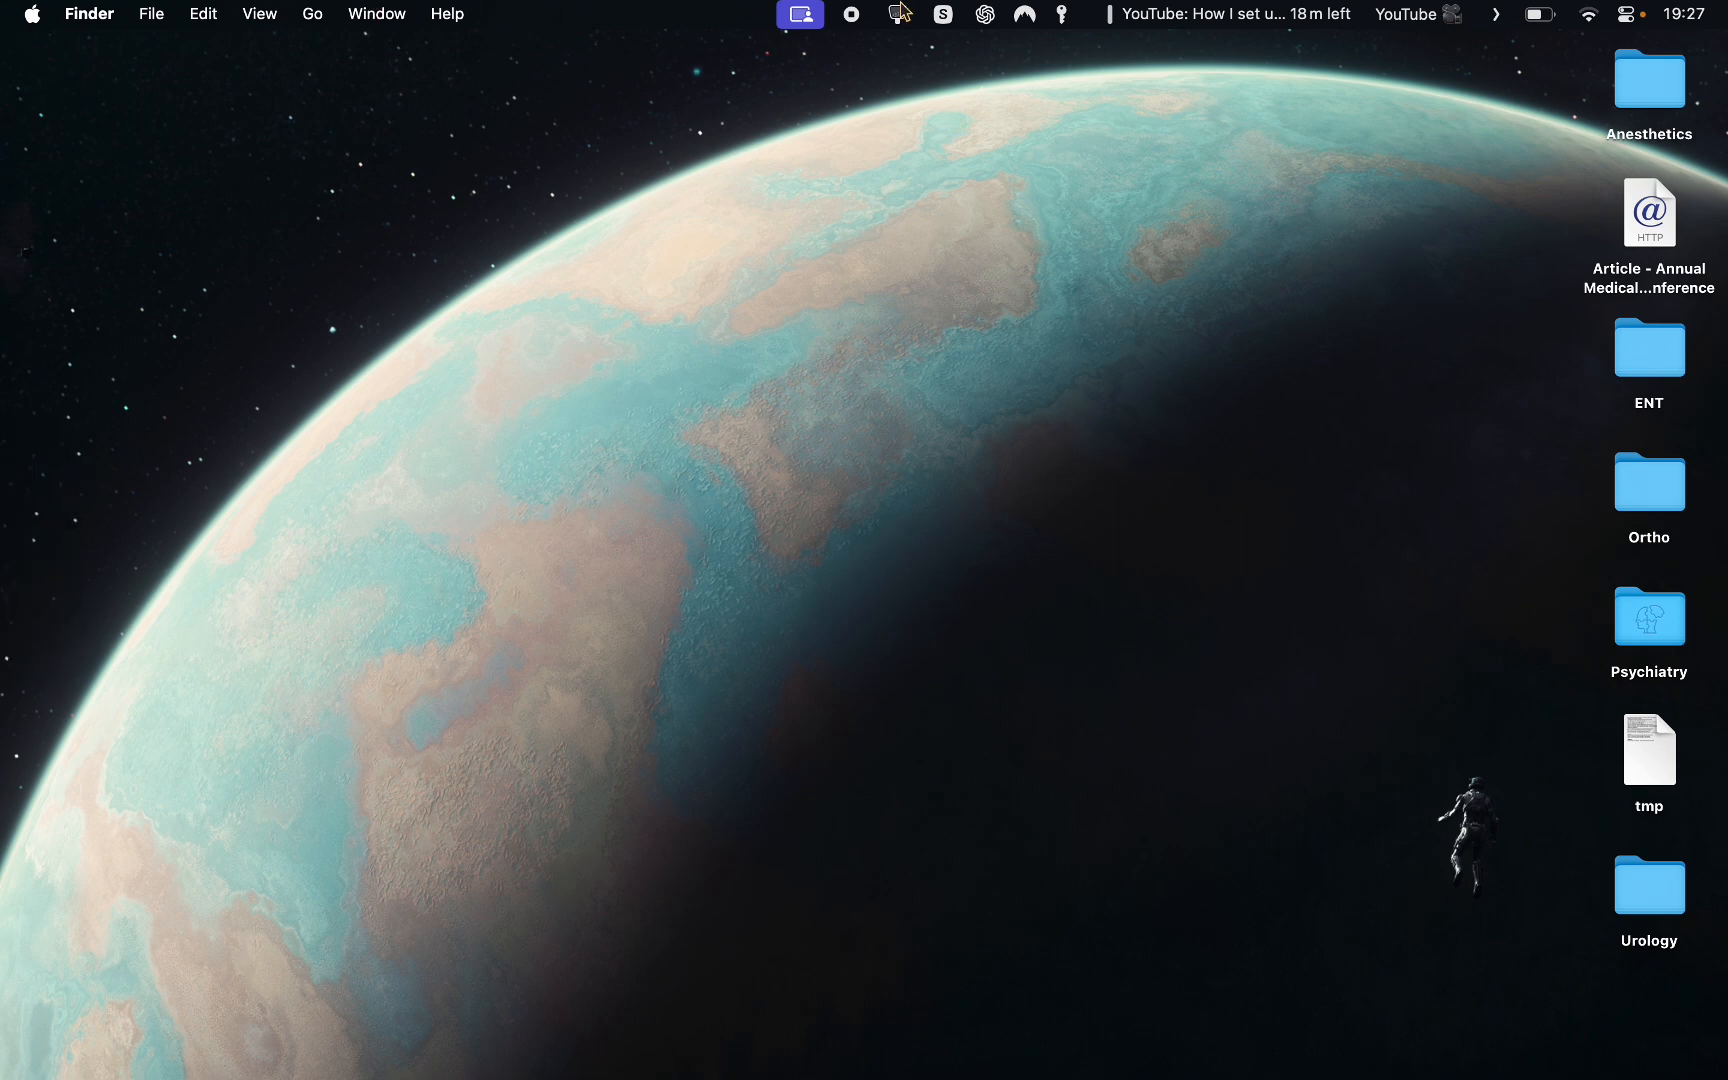
left_click(1497, 14)
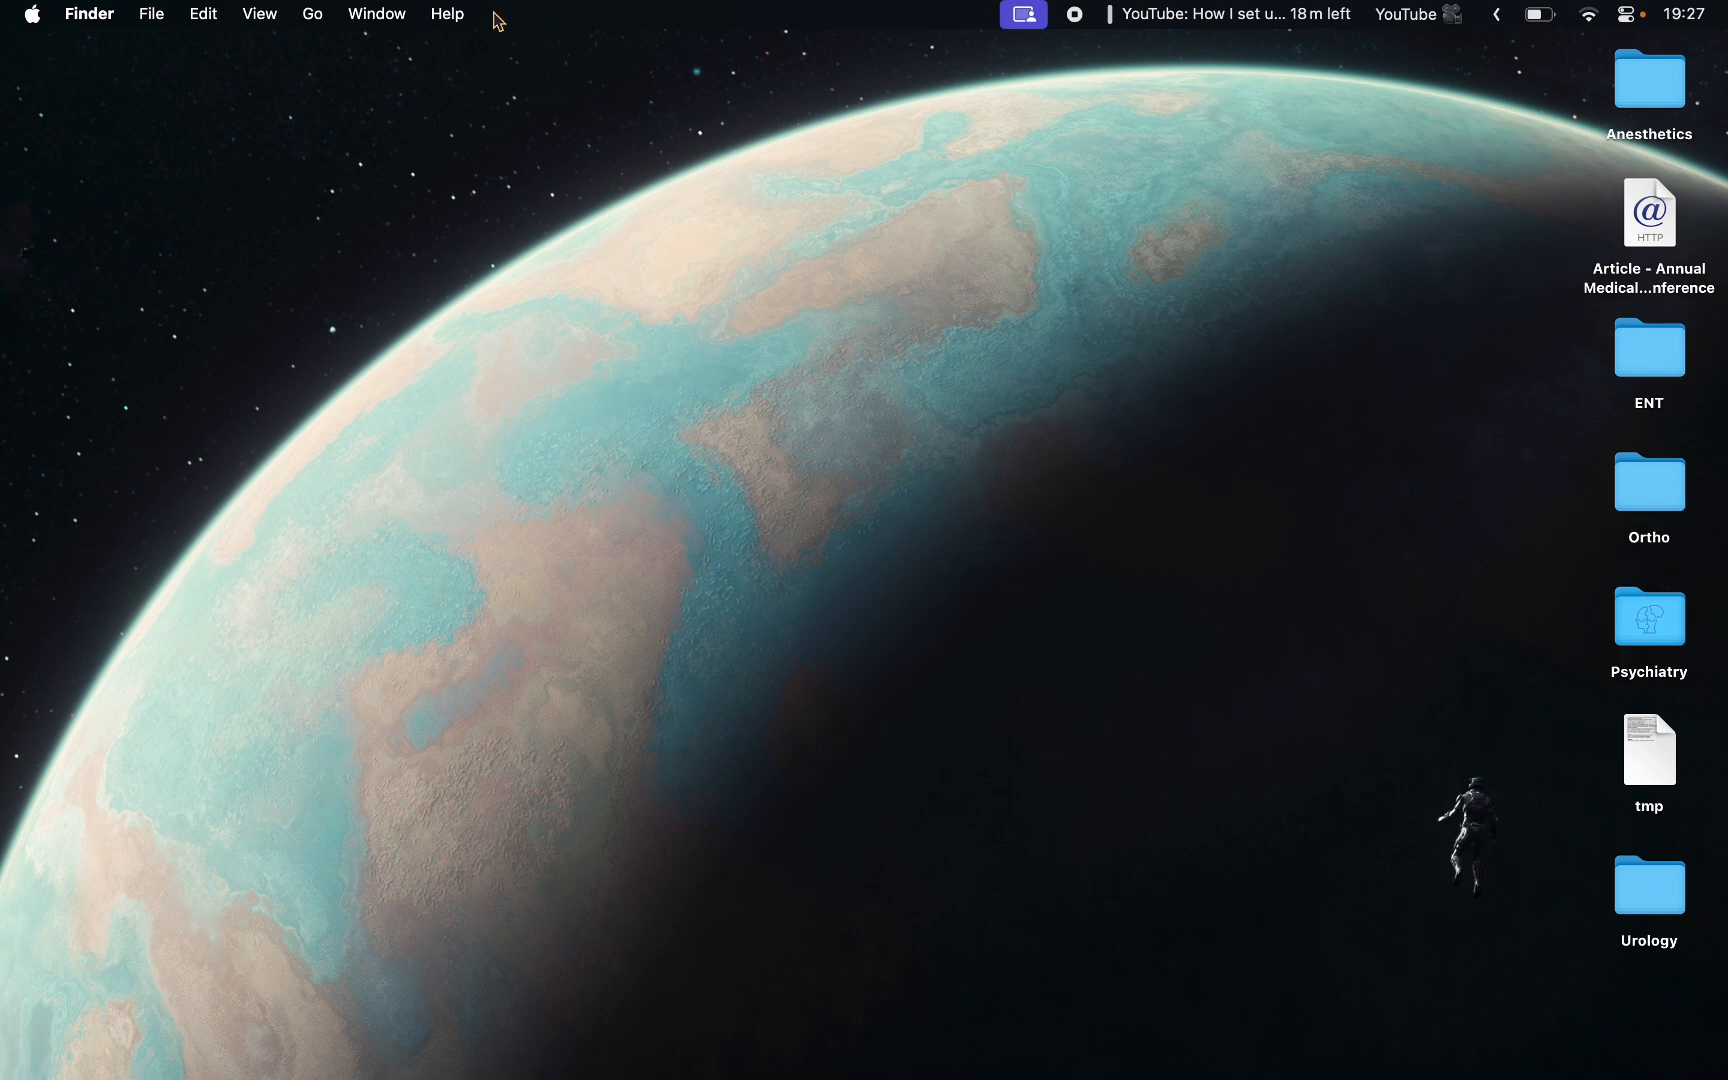
left_click(1497, 14)
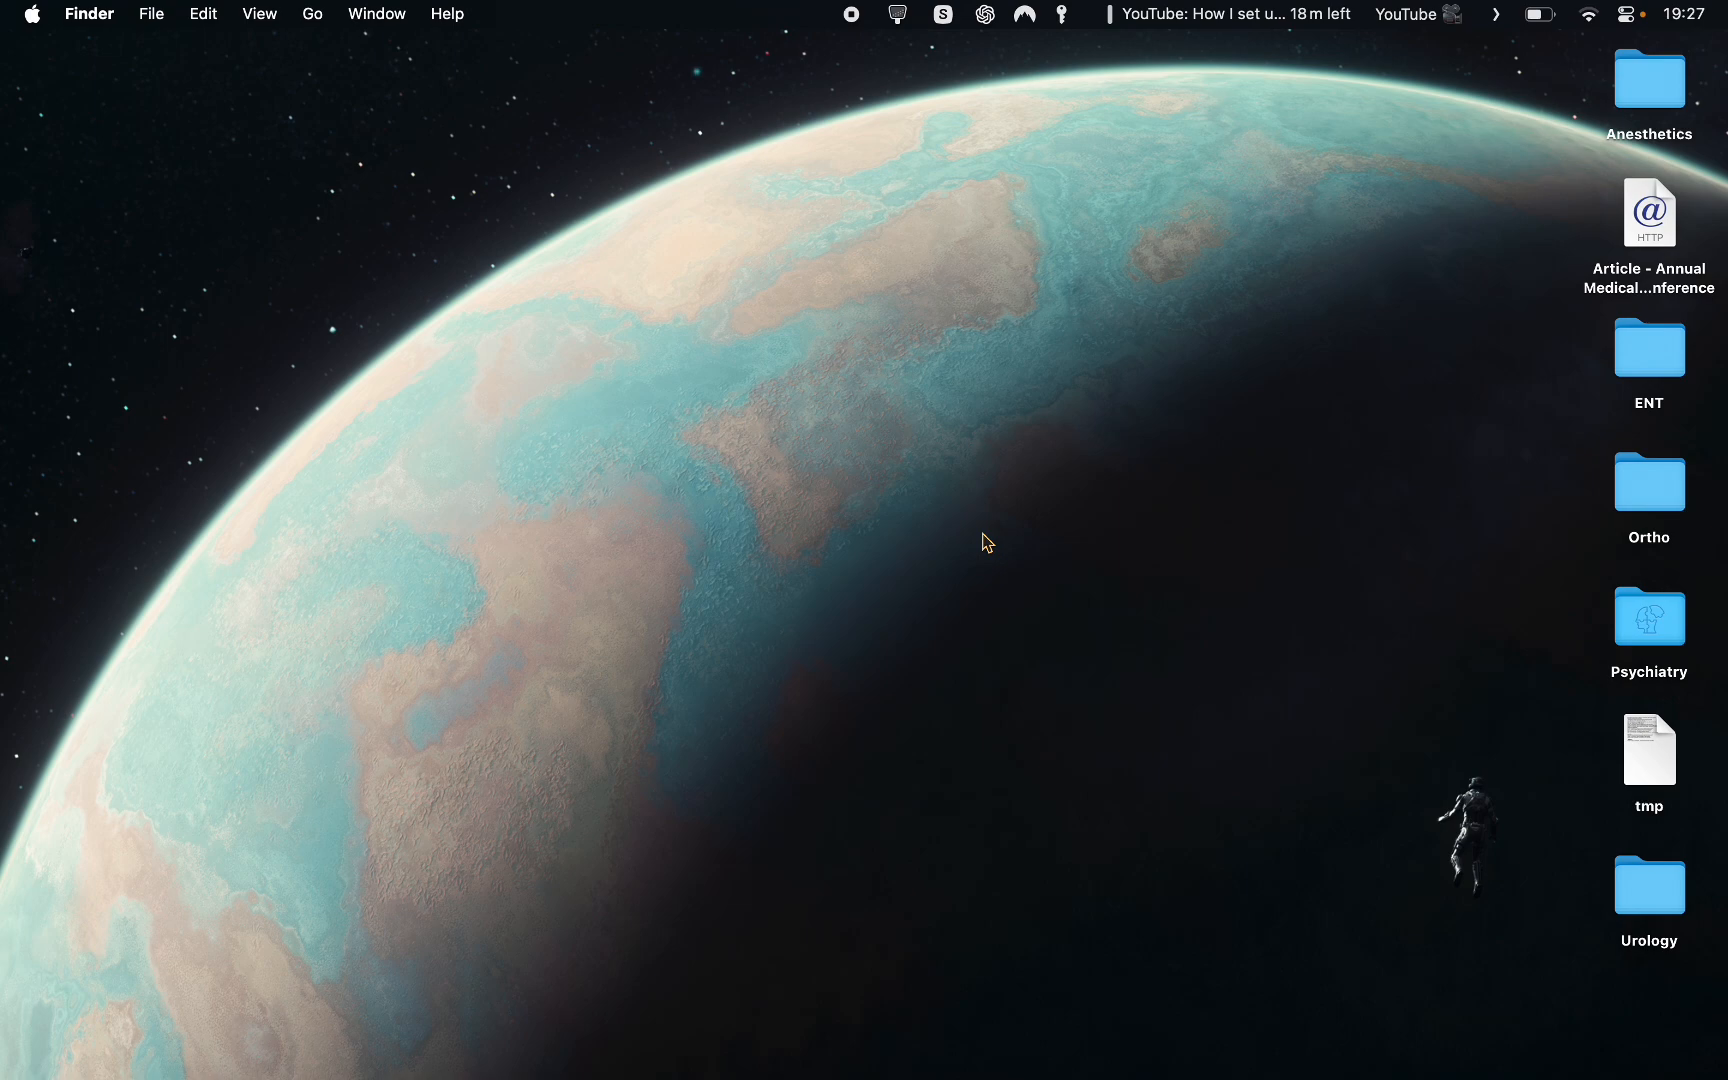
Step: Open TempBox from Launchpad's Others folder, view its temporary mail accounts, and close its window
key("F4")
left_click(895, 150)
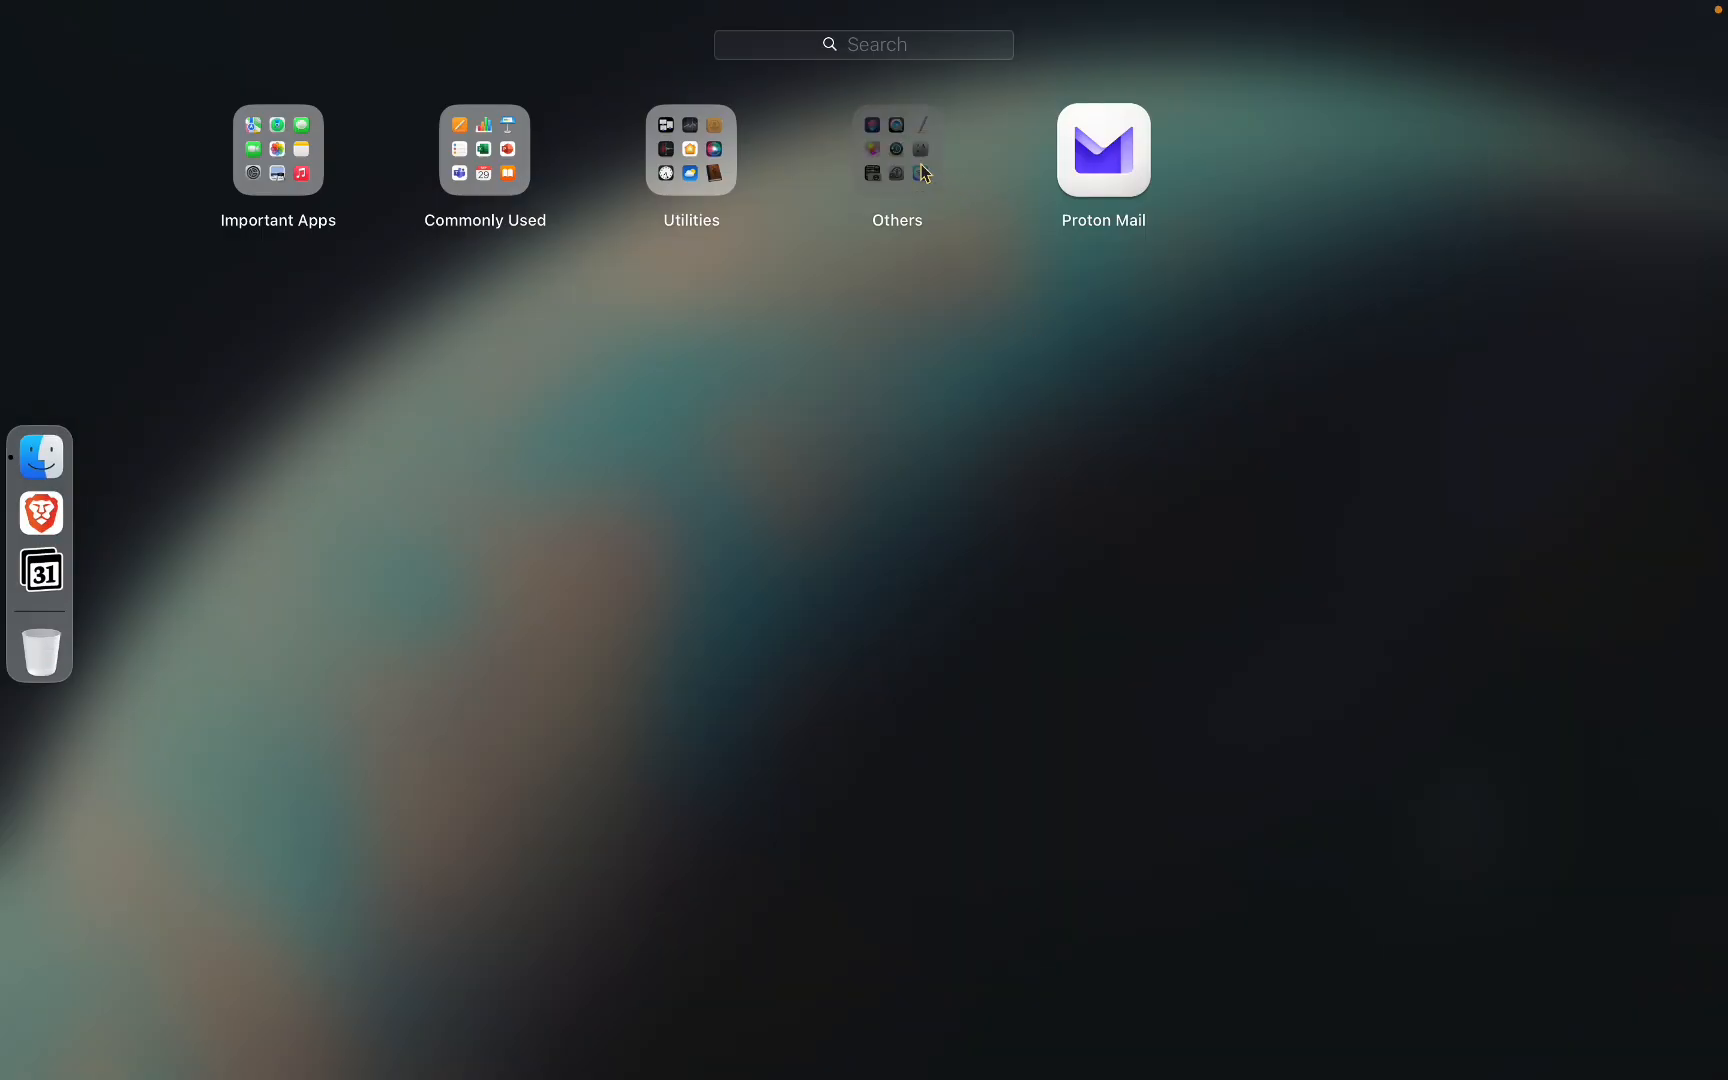
scroll(1117, 535, "right", 3)
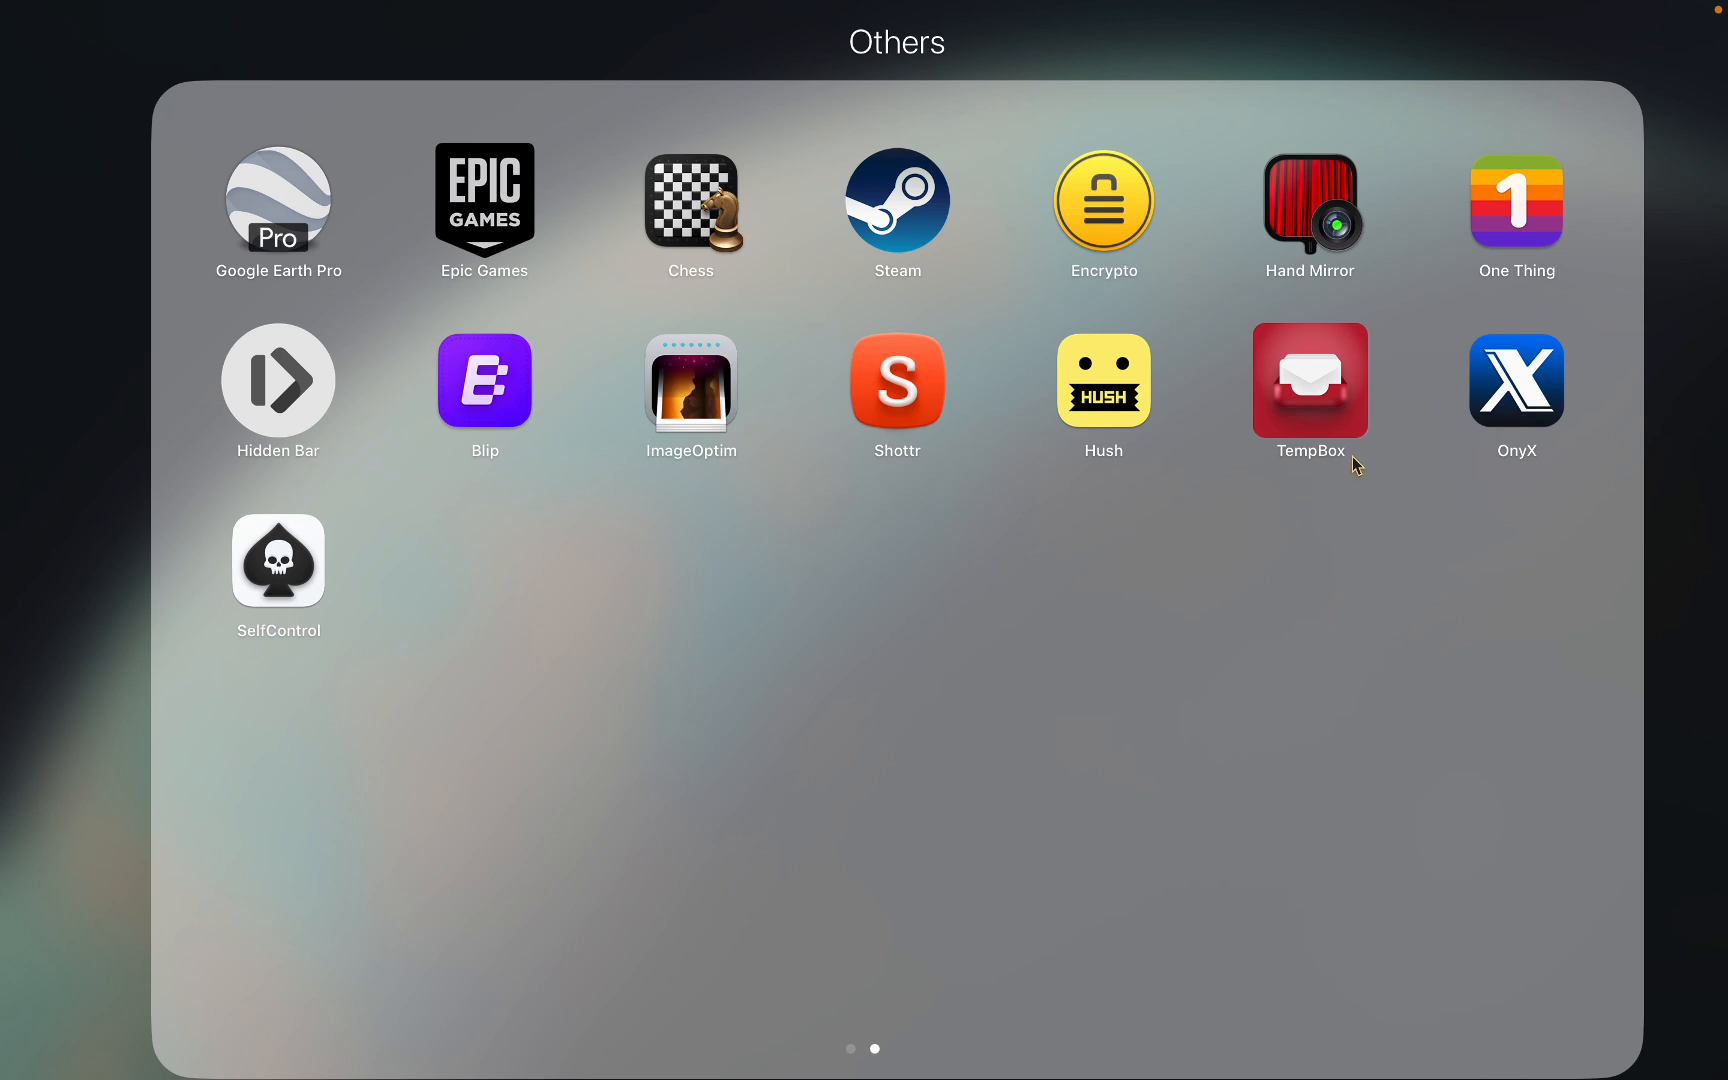
left_click(1336, 395)
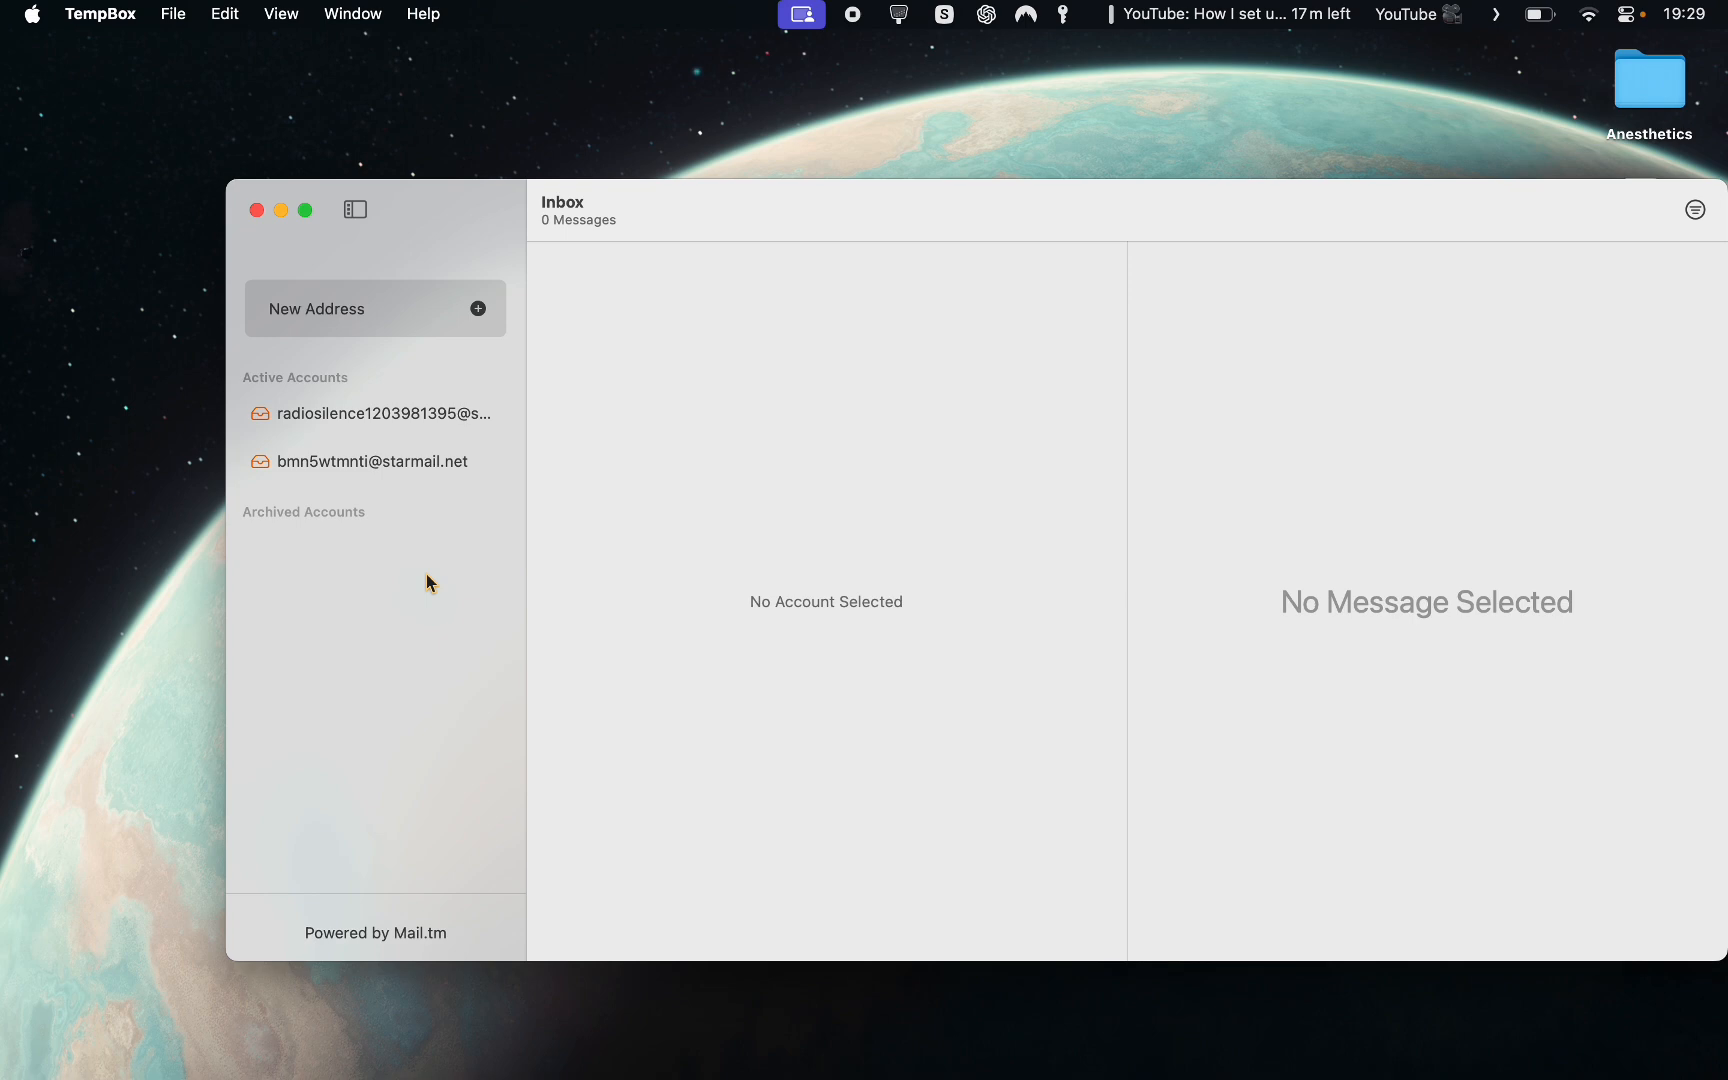
left_click(257, 212)
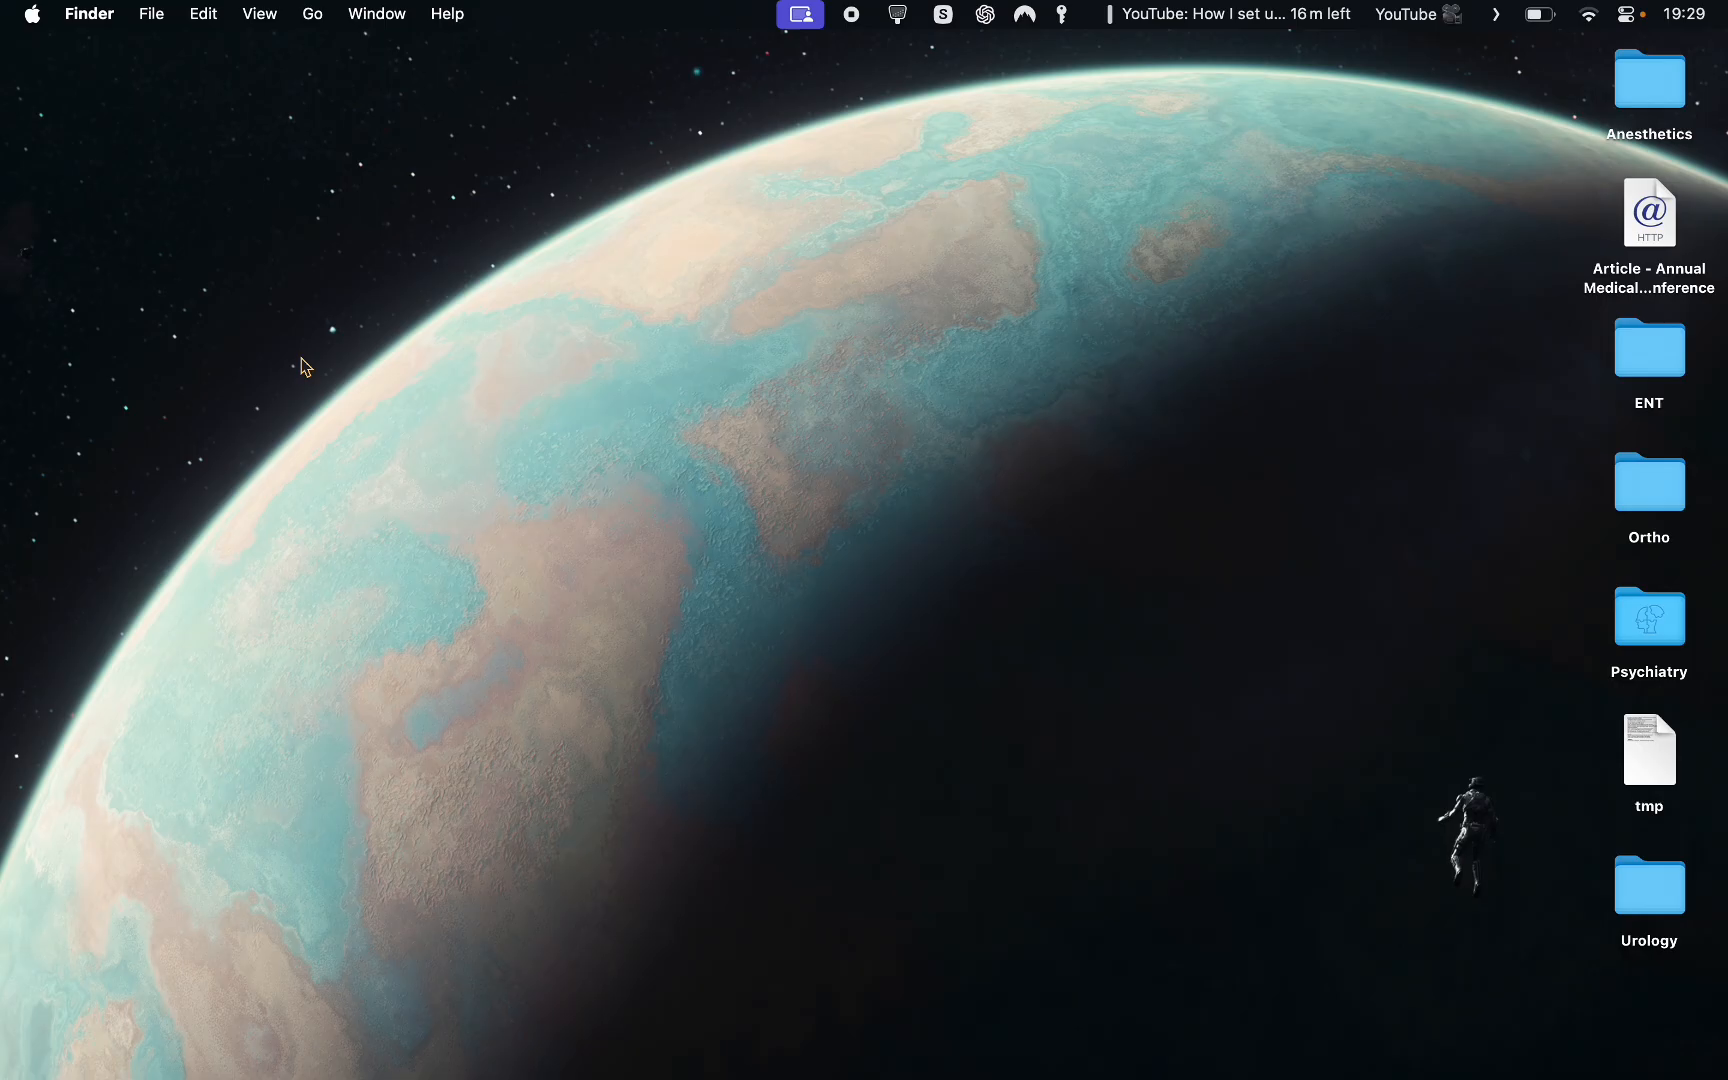
Step: Open SelfControl from Launchpad, view its block duration and blocklist controls, and close its window
key("F4")
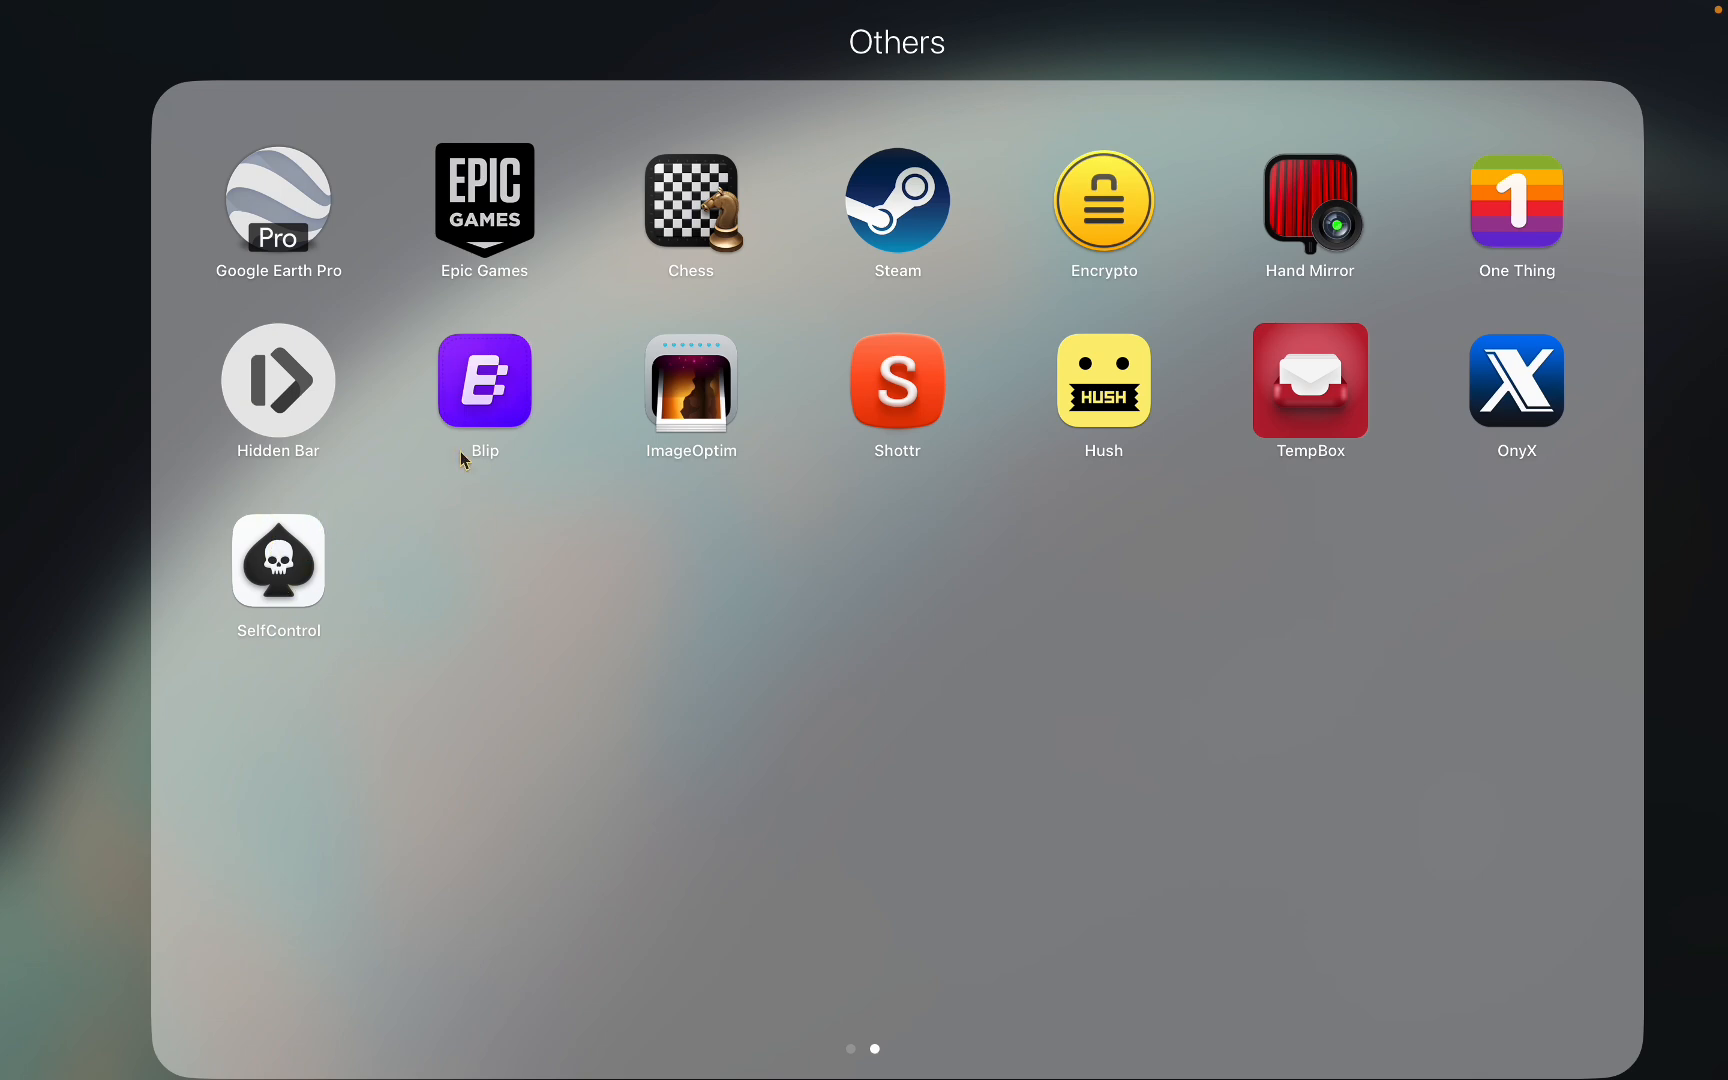
left_click(335, 612)
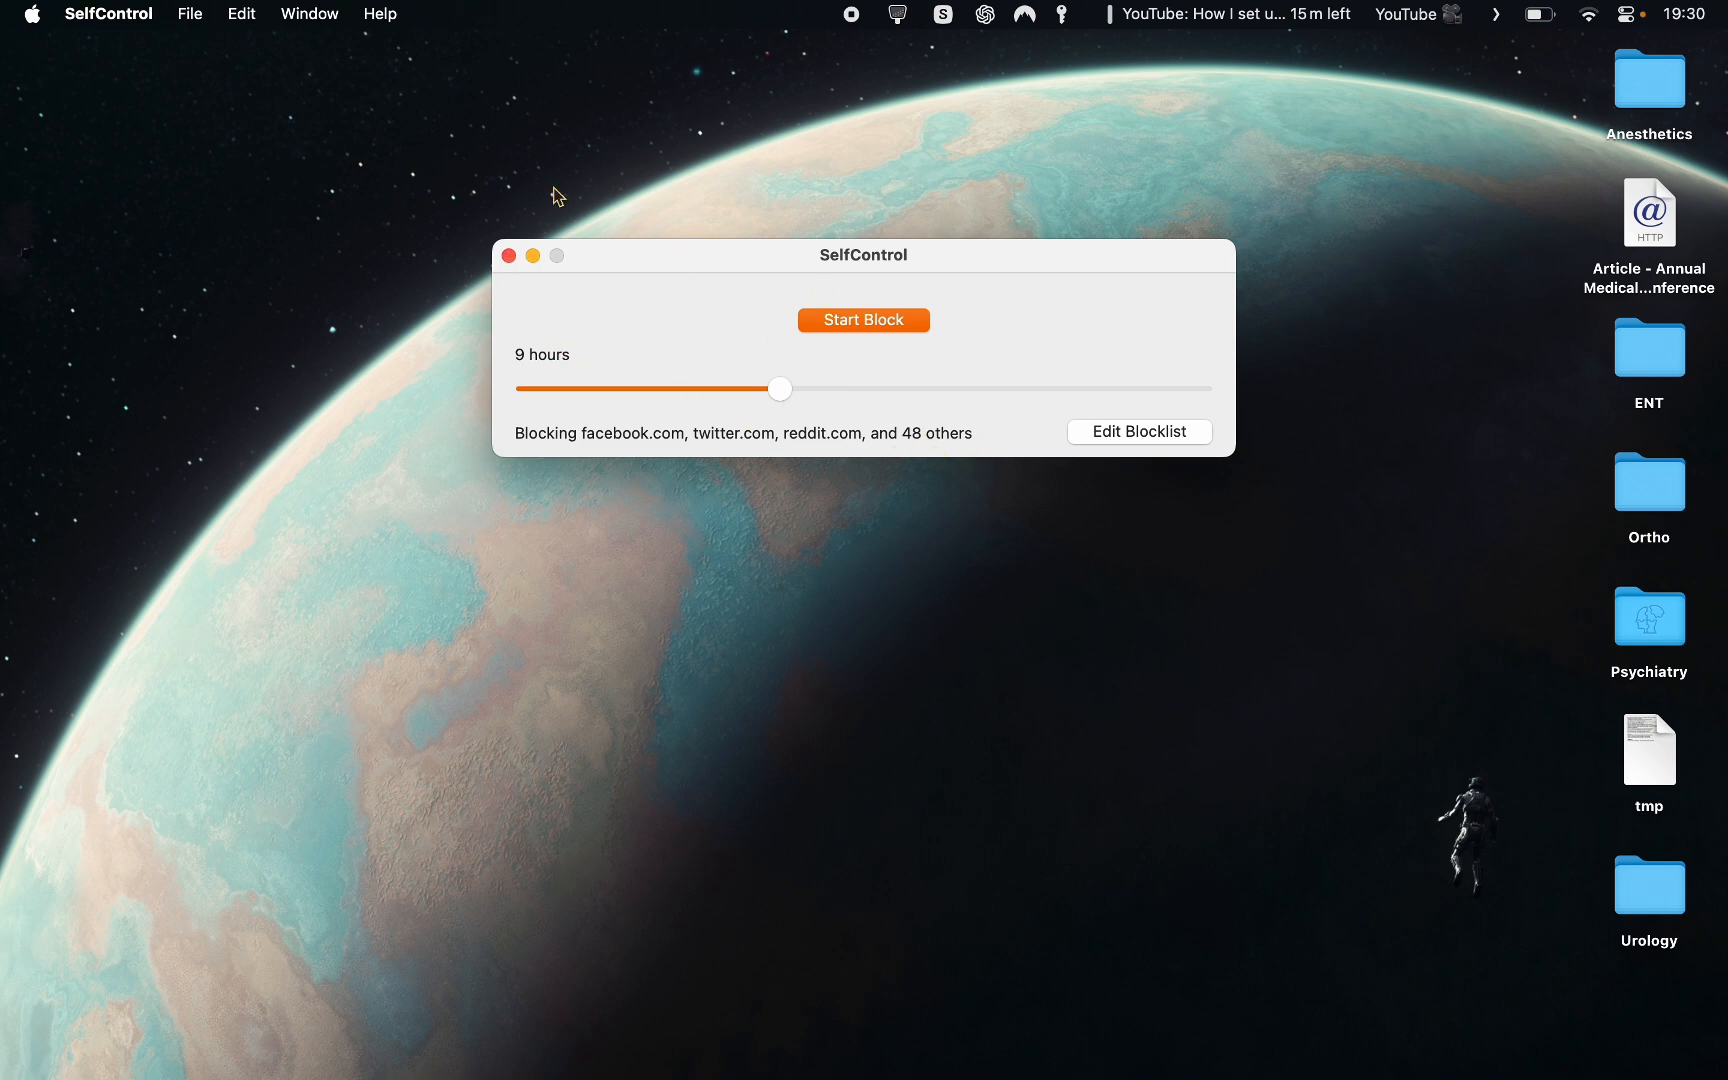
left_click(509, 257)
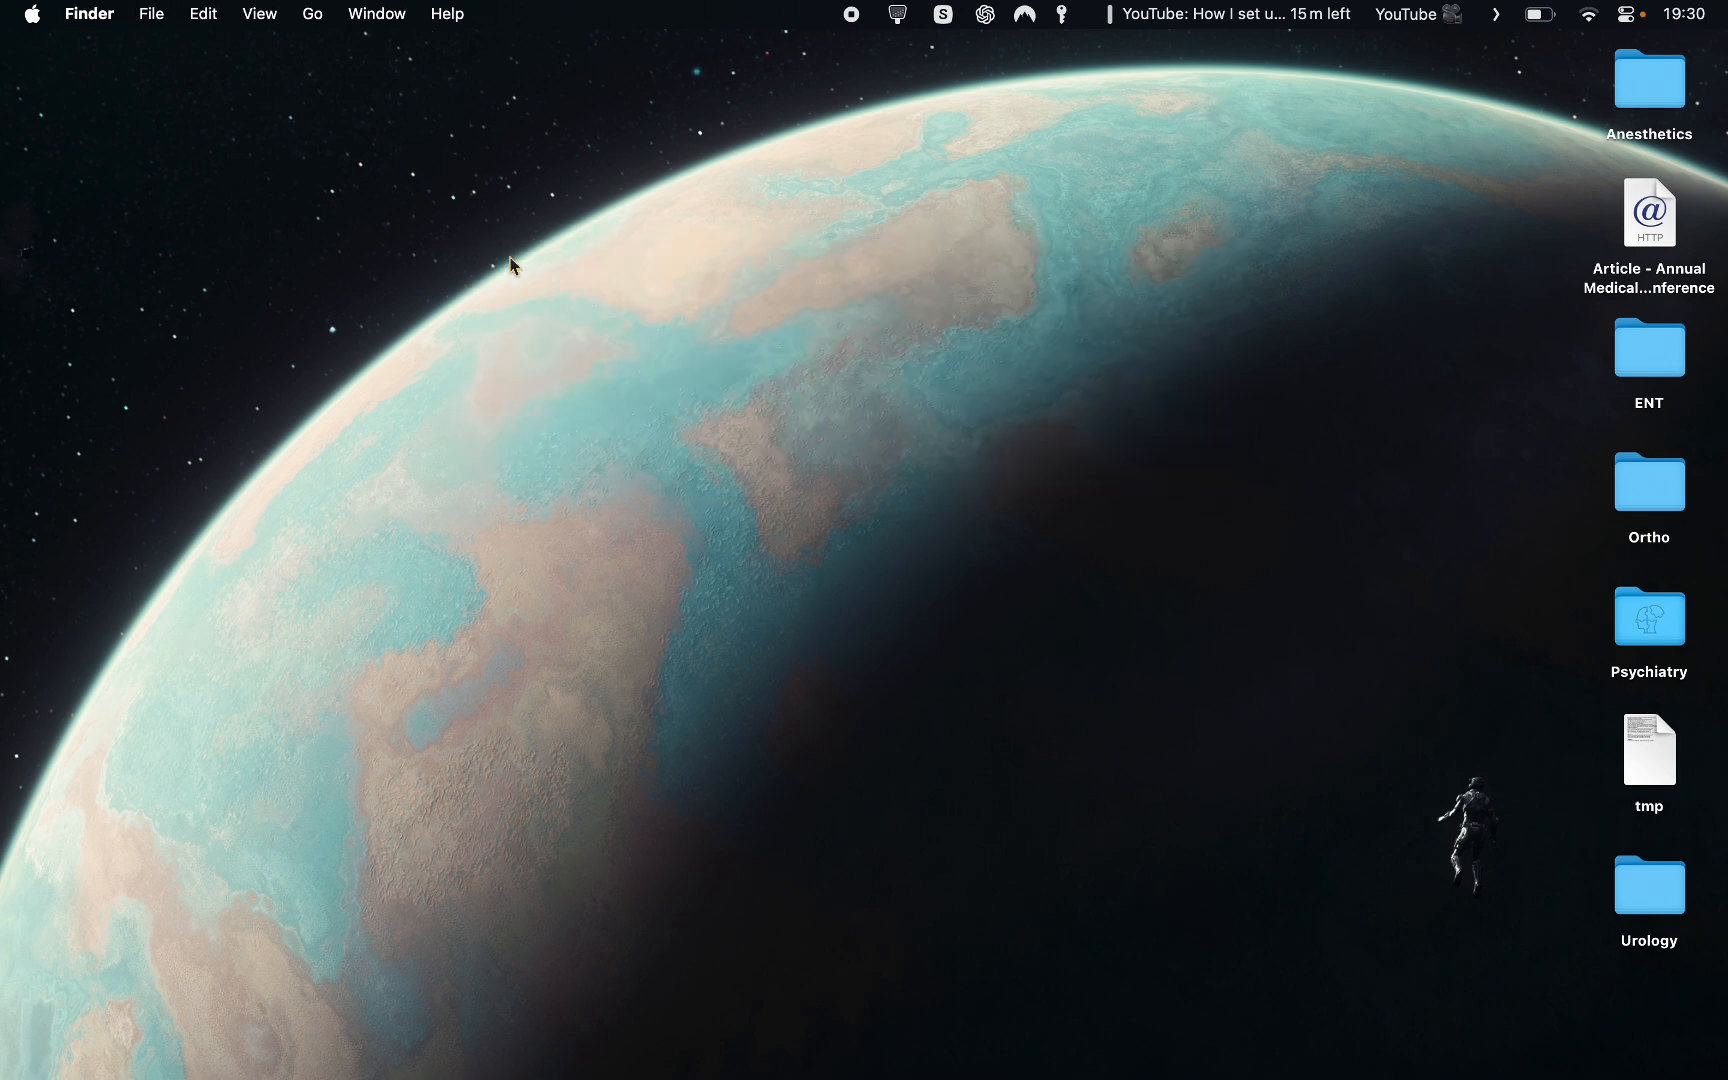
Step: Look over the apps in Launchpad's Others folder once more and exit Launchpad
key("F4")
scroll(911, 524, "left", 5)
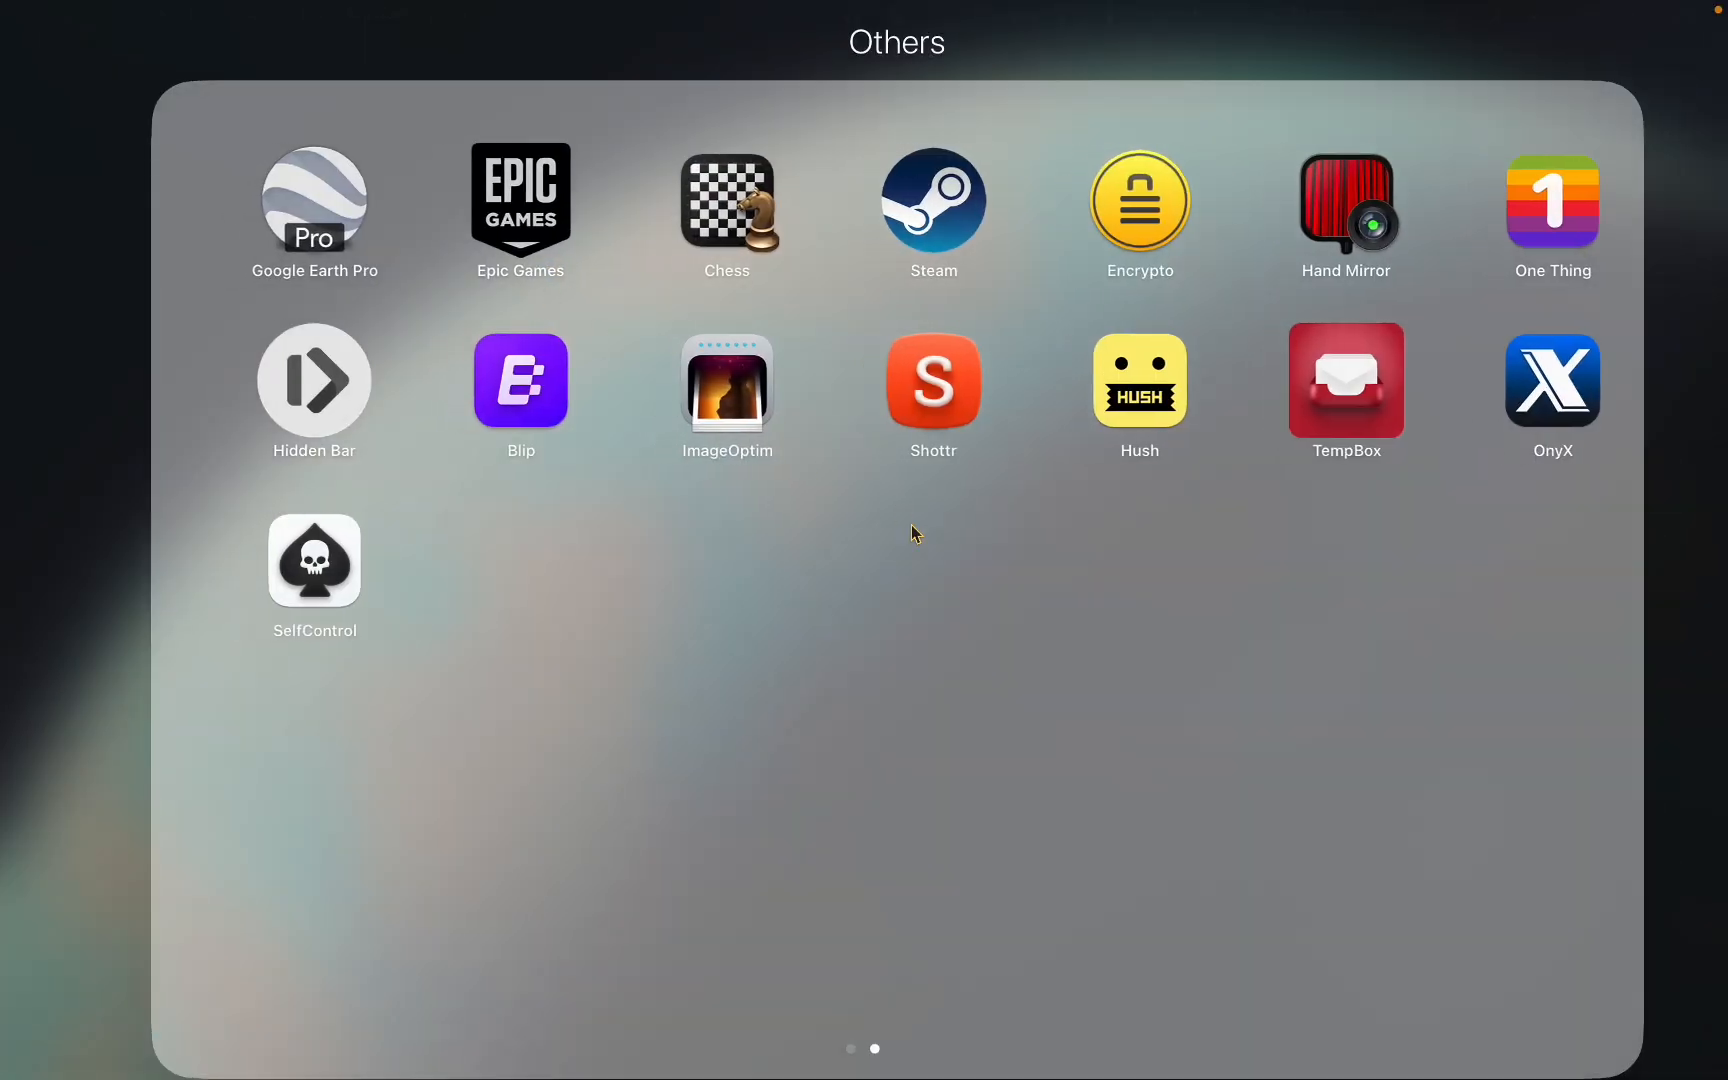
left_click(1668, 567)
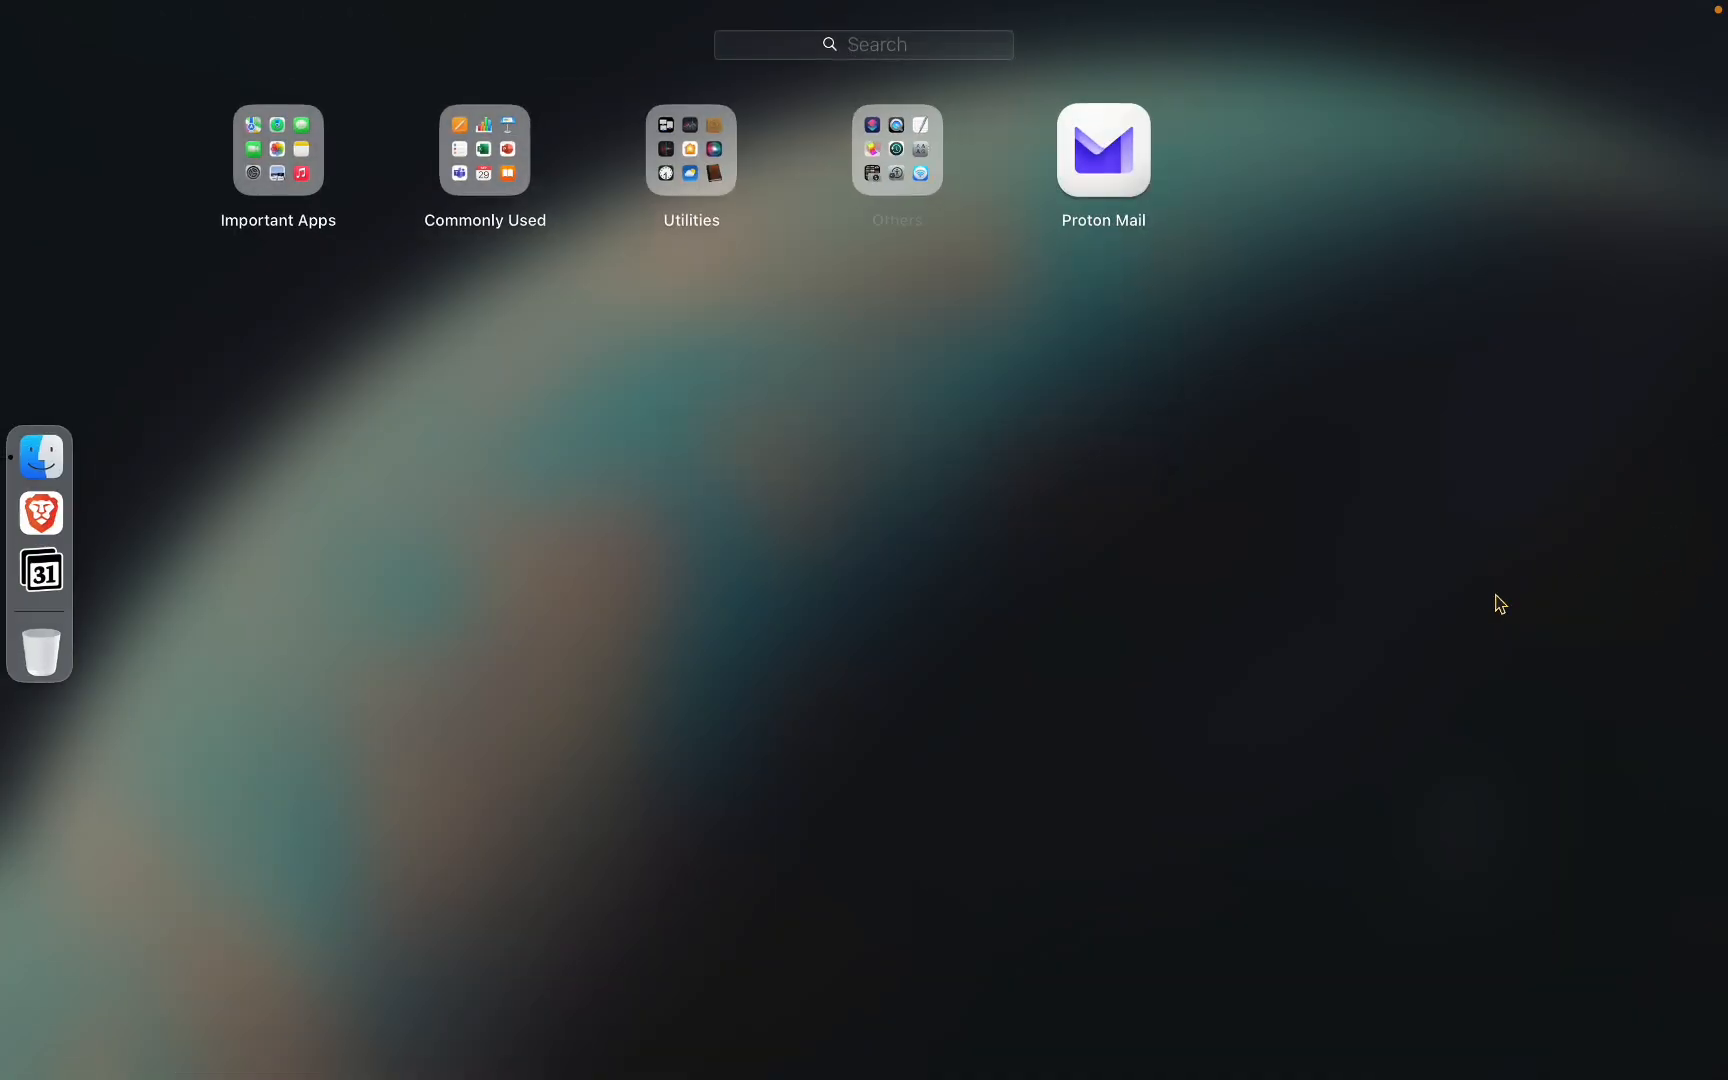
left_click(1003, 559)
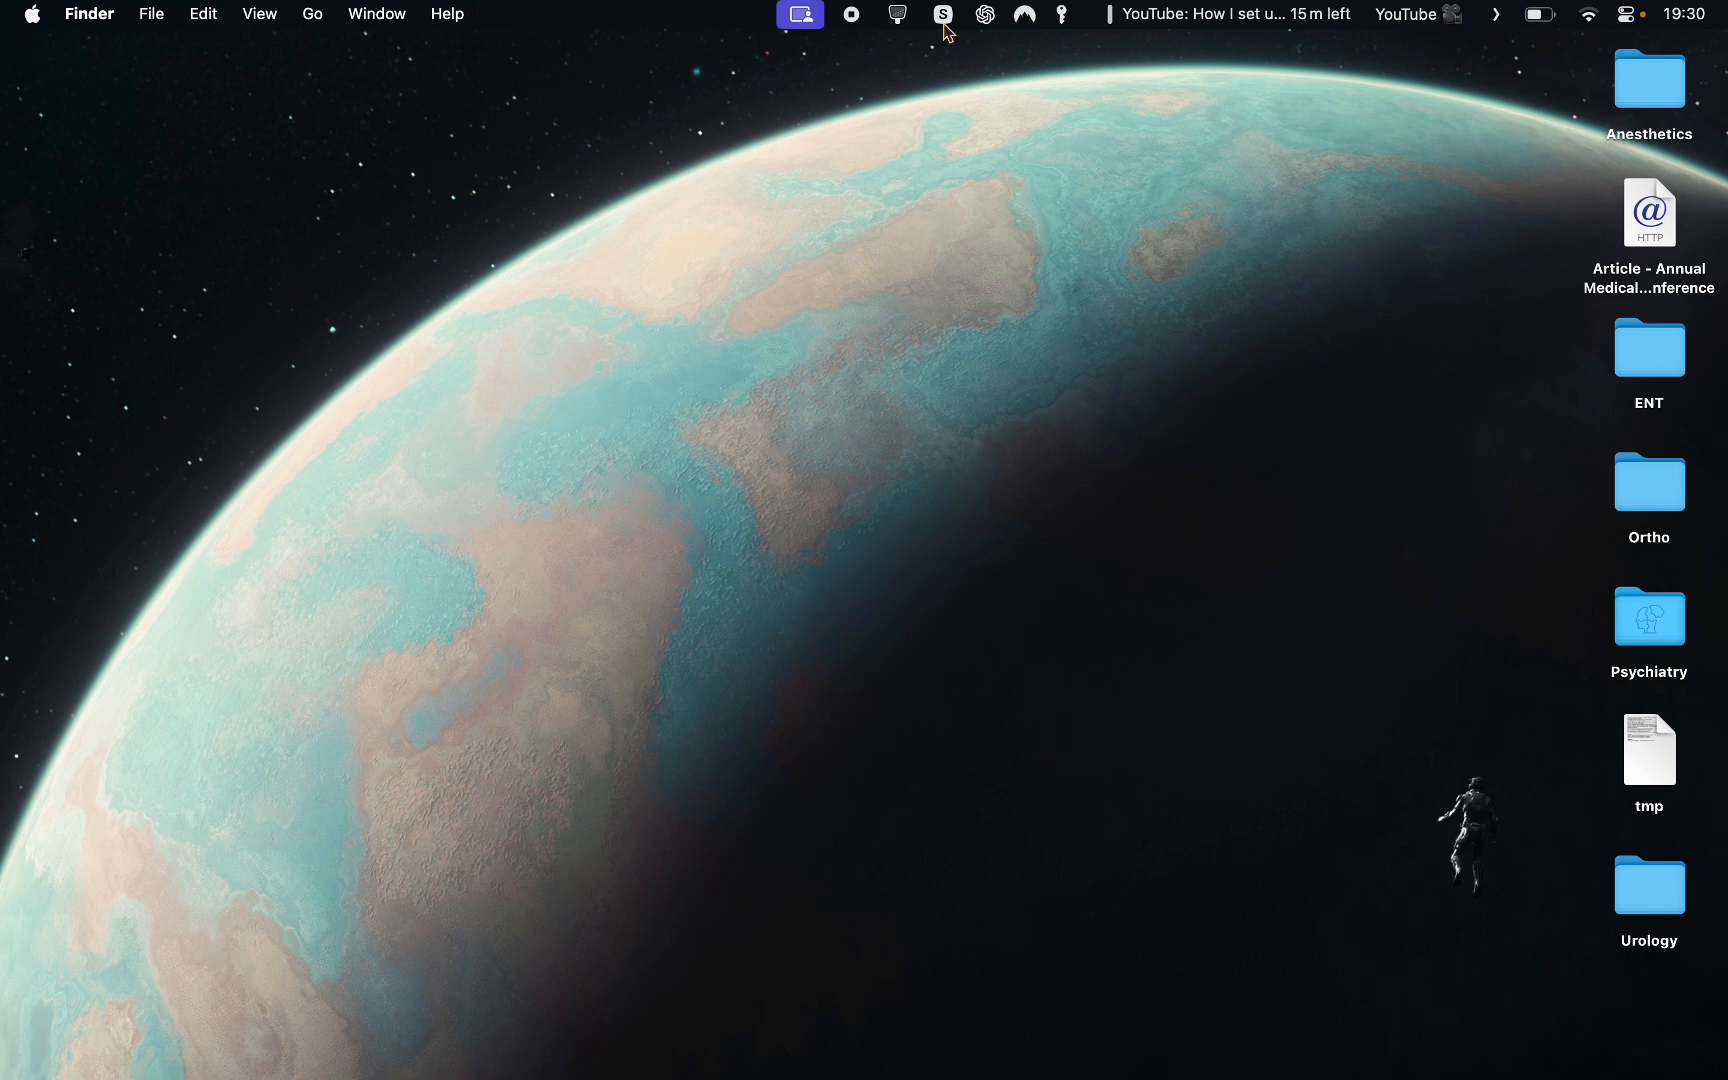
Step: Check the camera image in Hand Mirror again and dismiss the preview
left_click(897, 14)
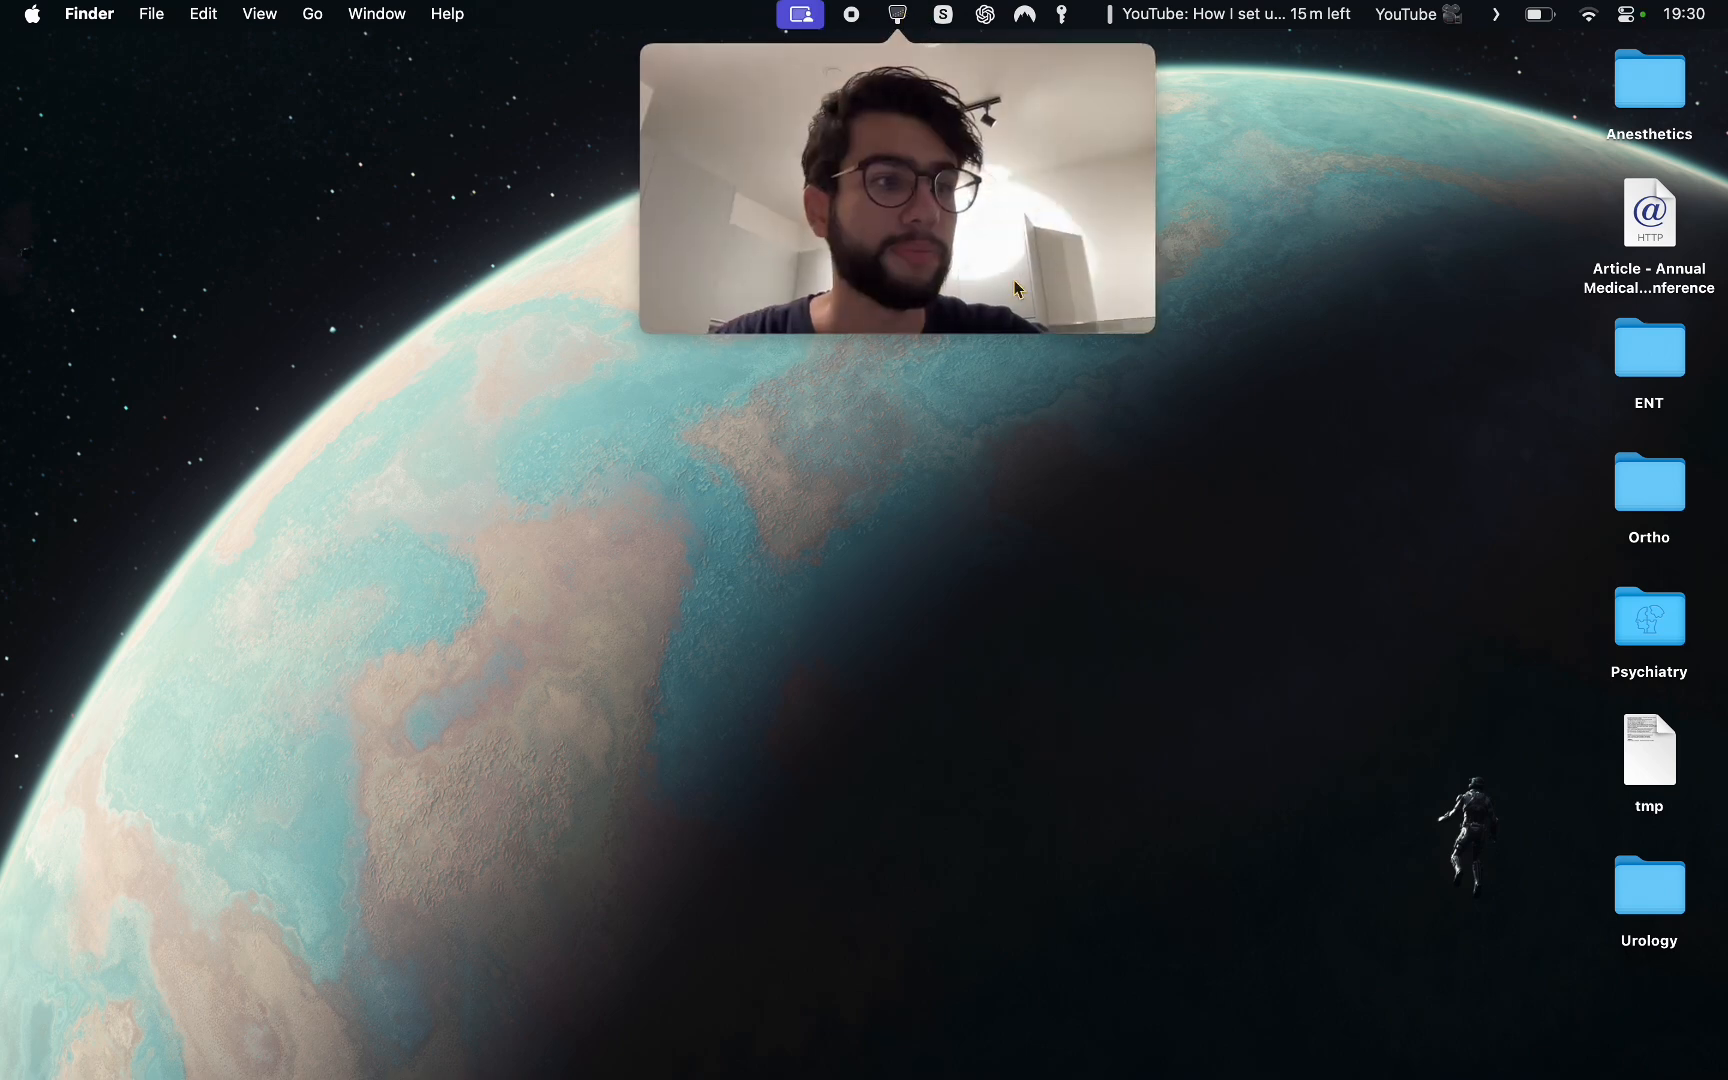
left_click(900, 27)
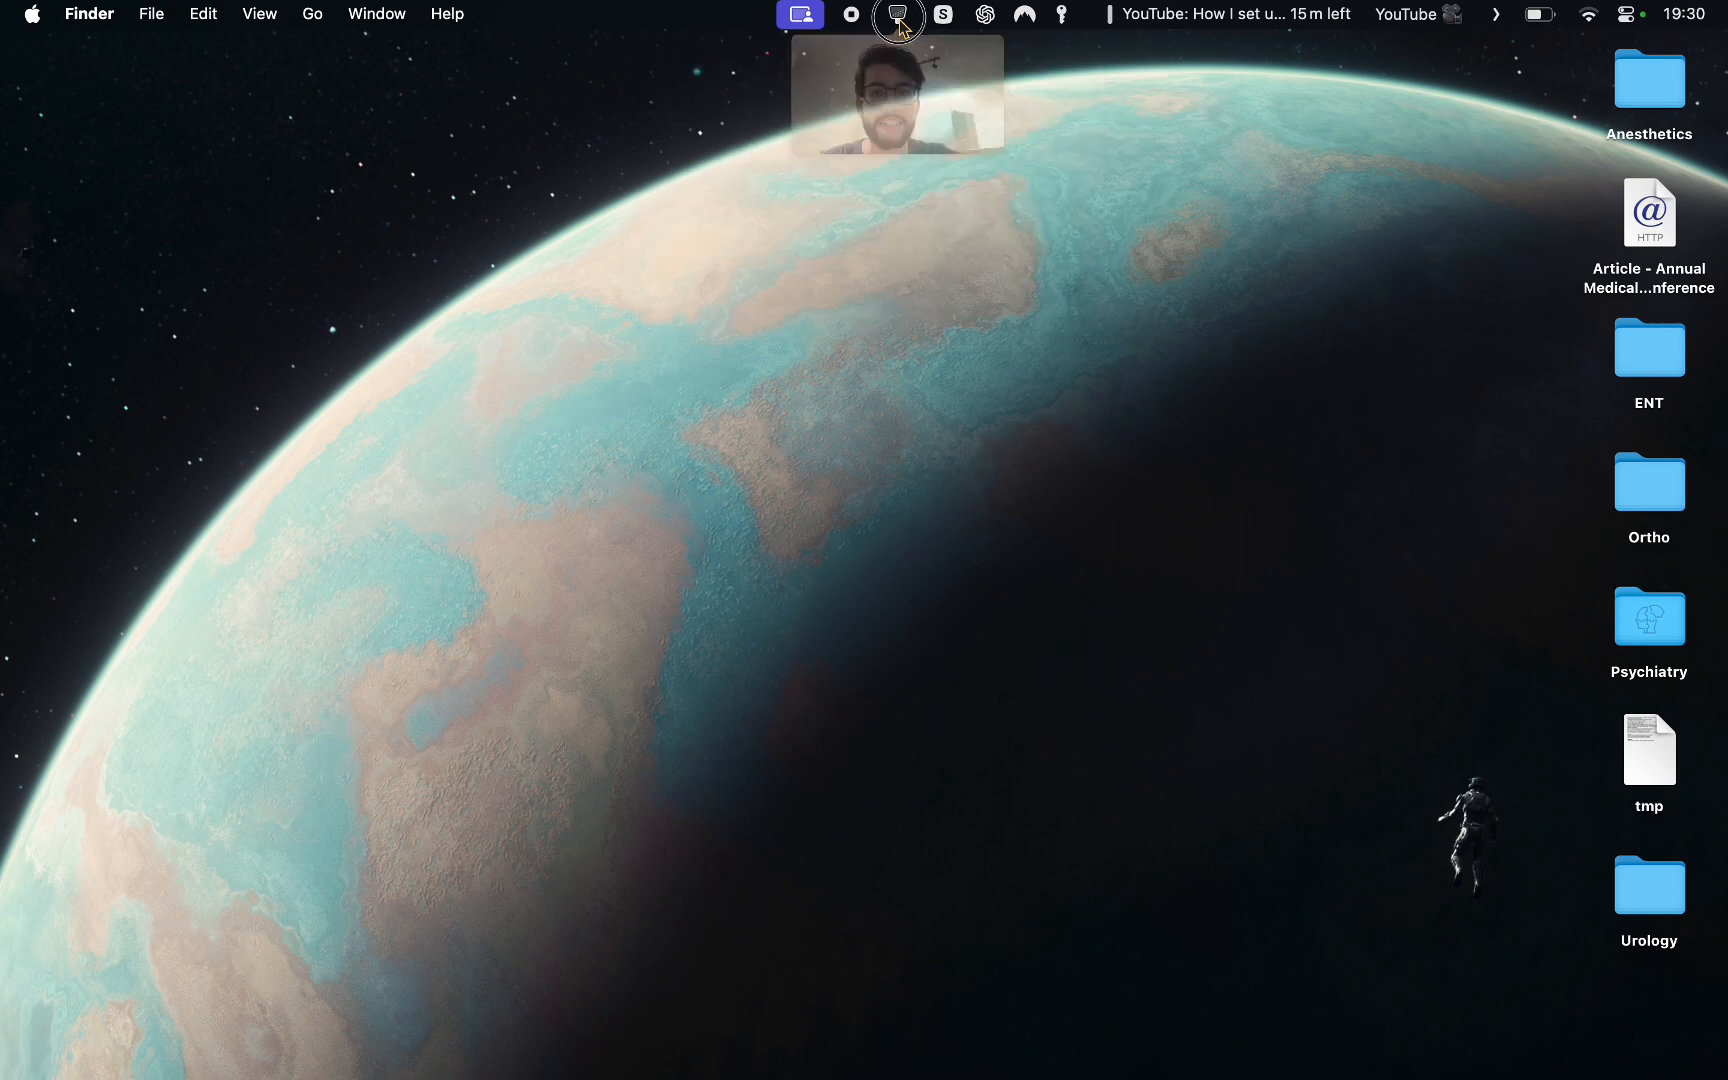
Step: Open a Finder window showing the Documents folder
left_click(27, 461)
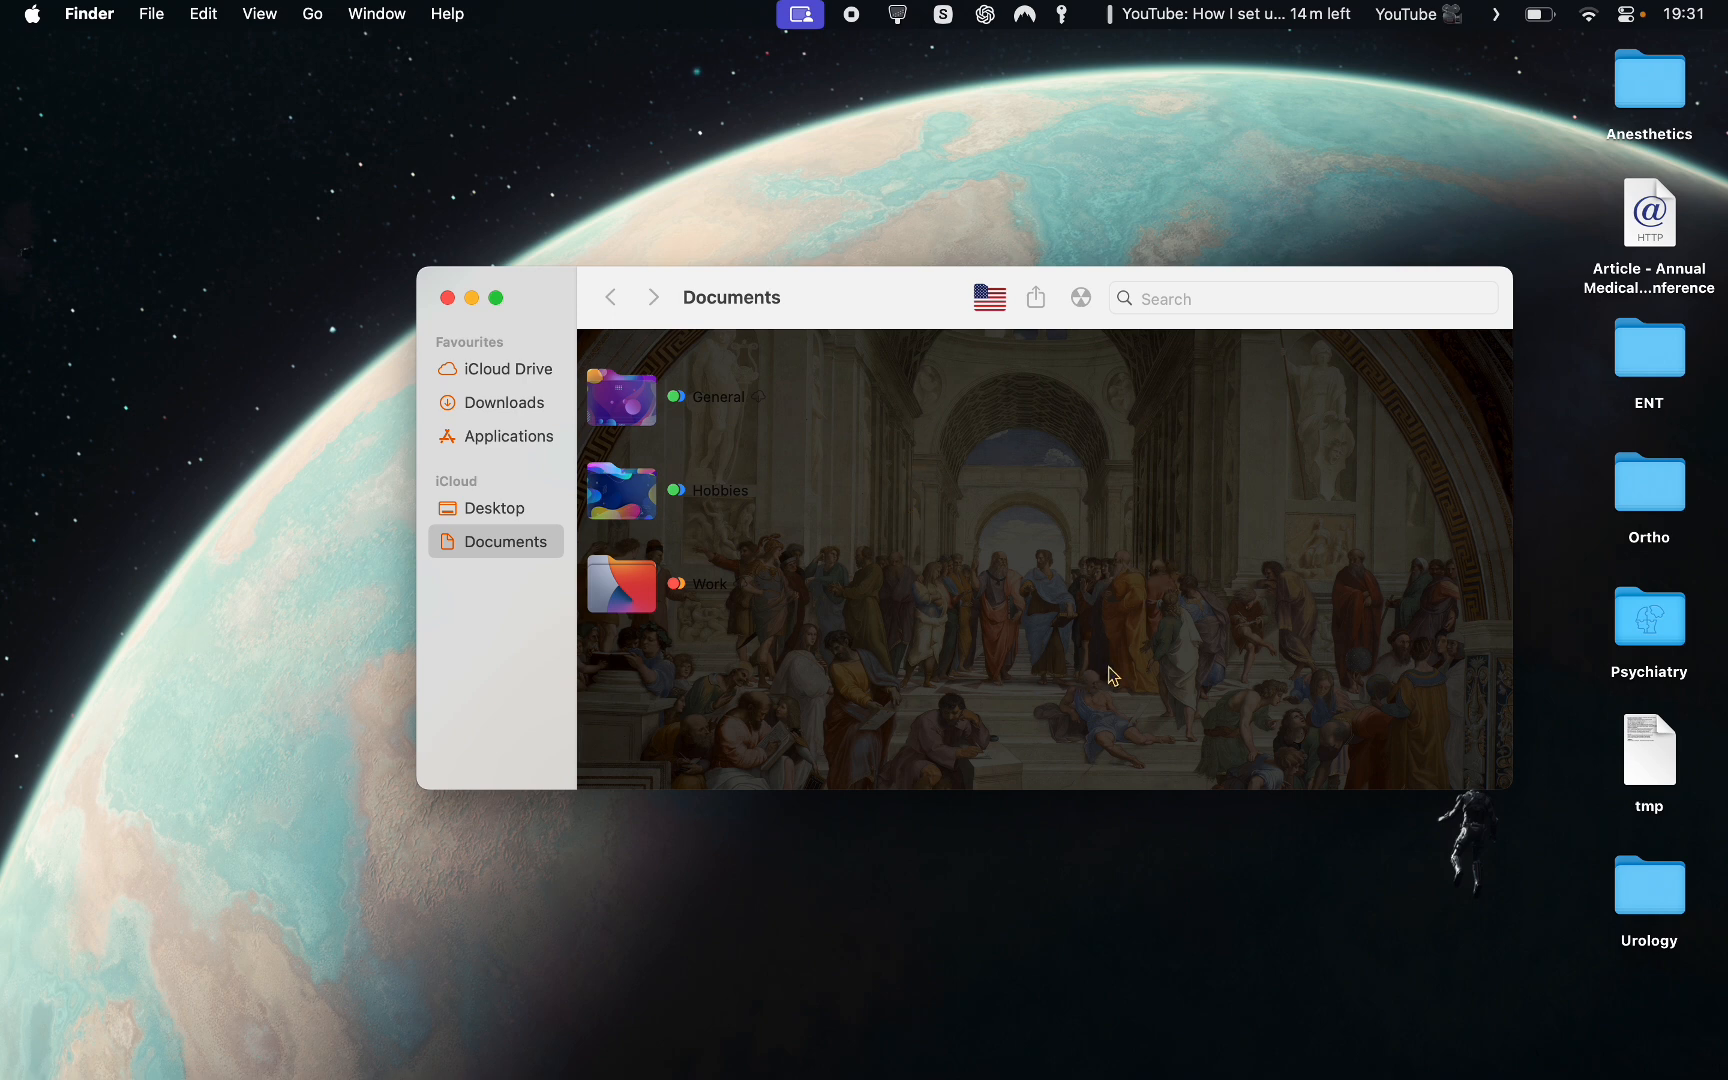
Step: Look over the view and grouping options offered for the Documents folder and dismiss them
right_click(1160, 531)
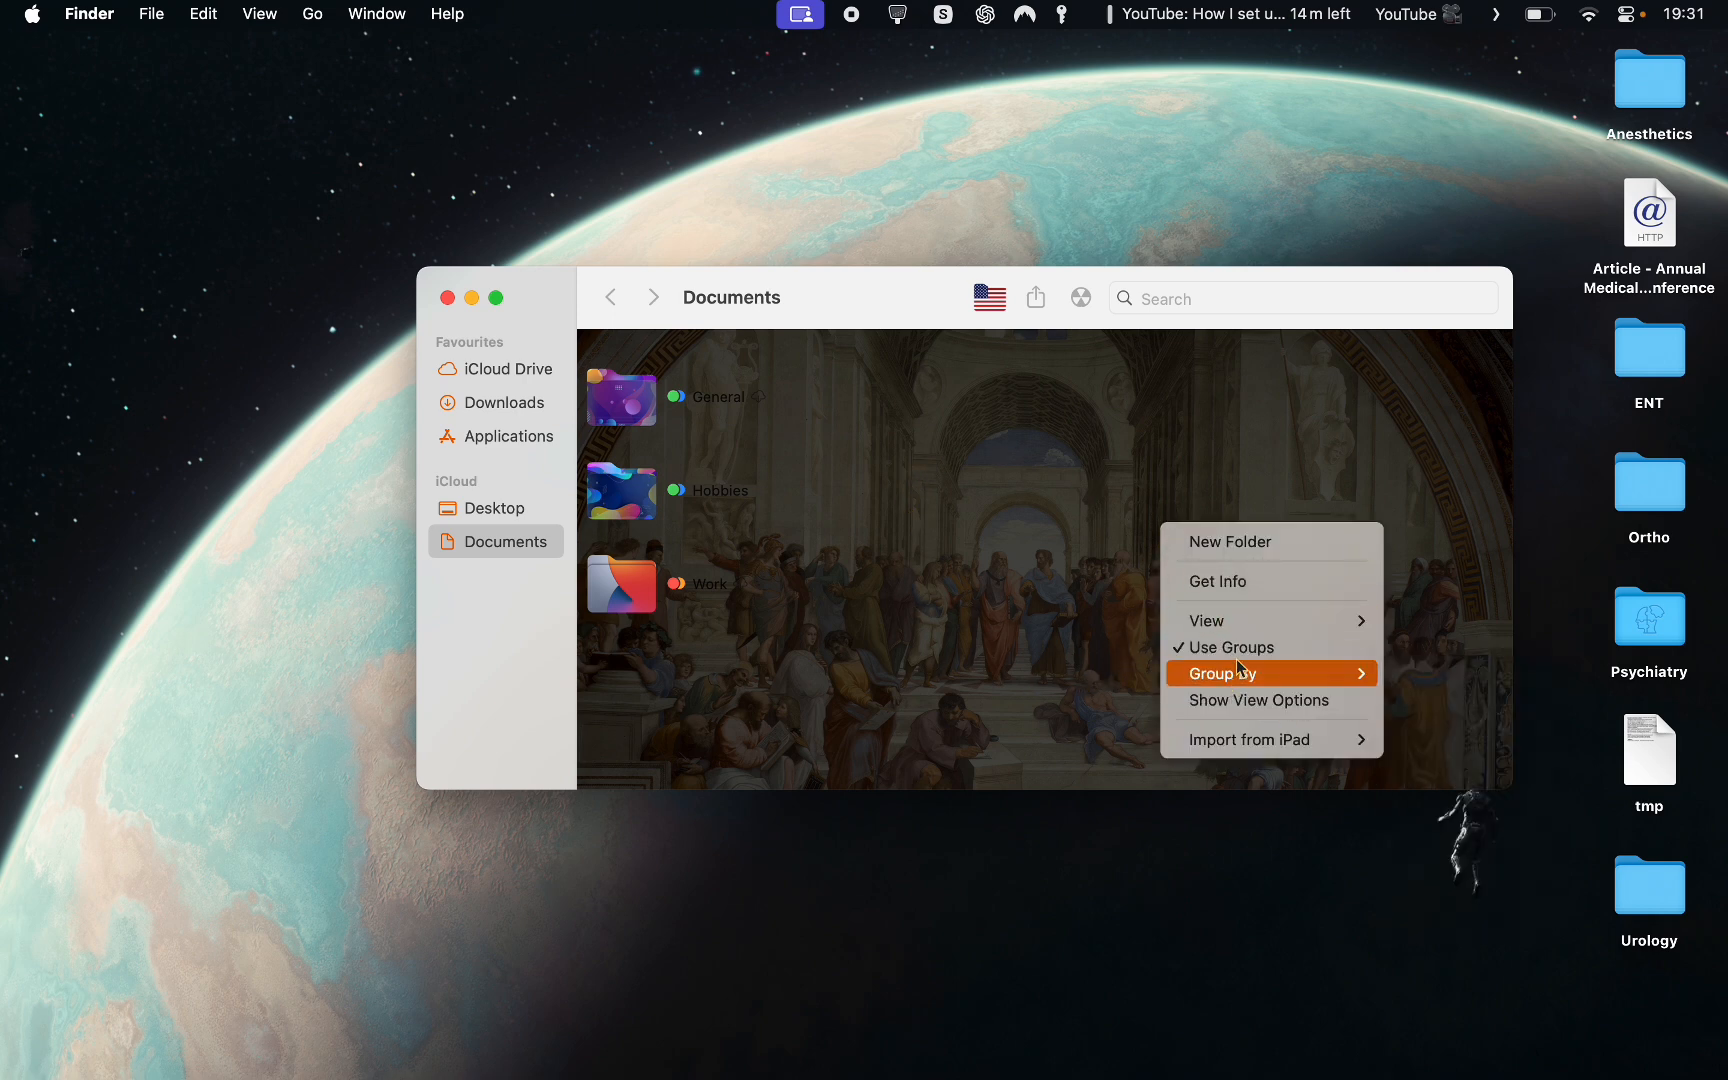
left_click(1046, 613)
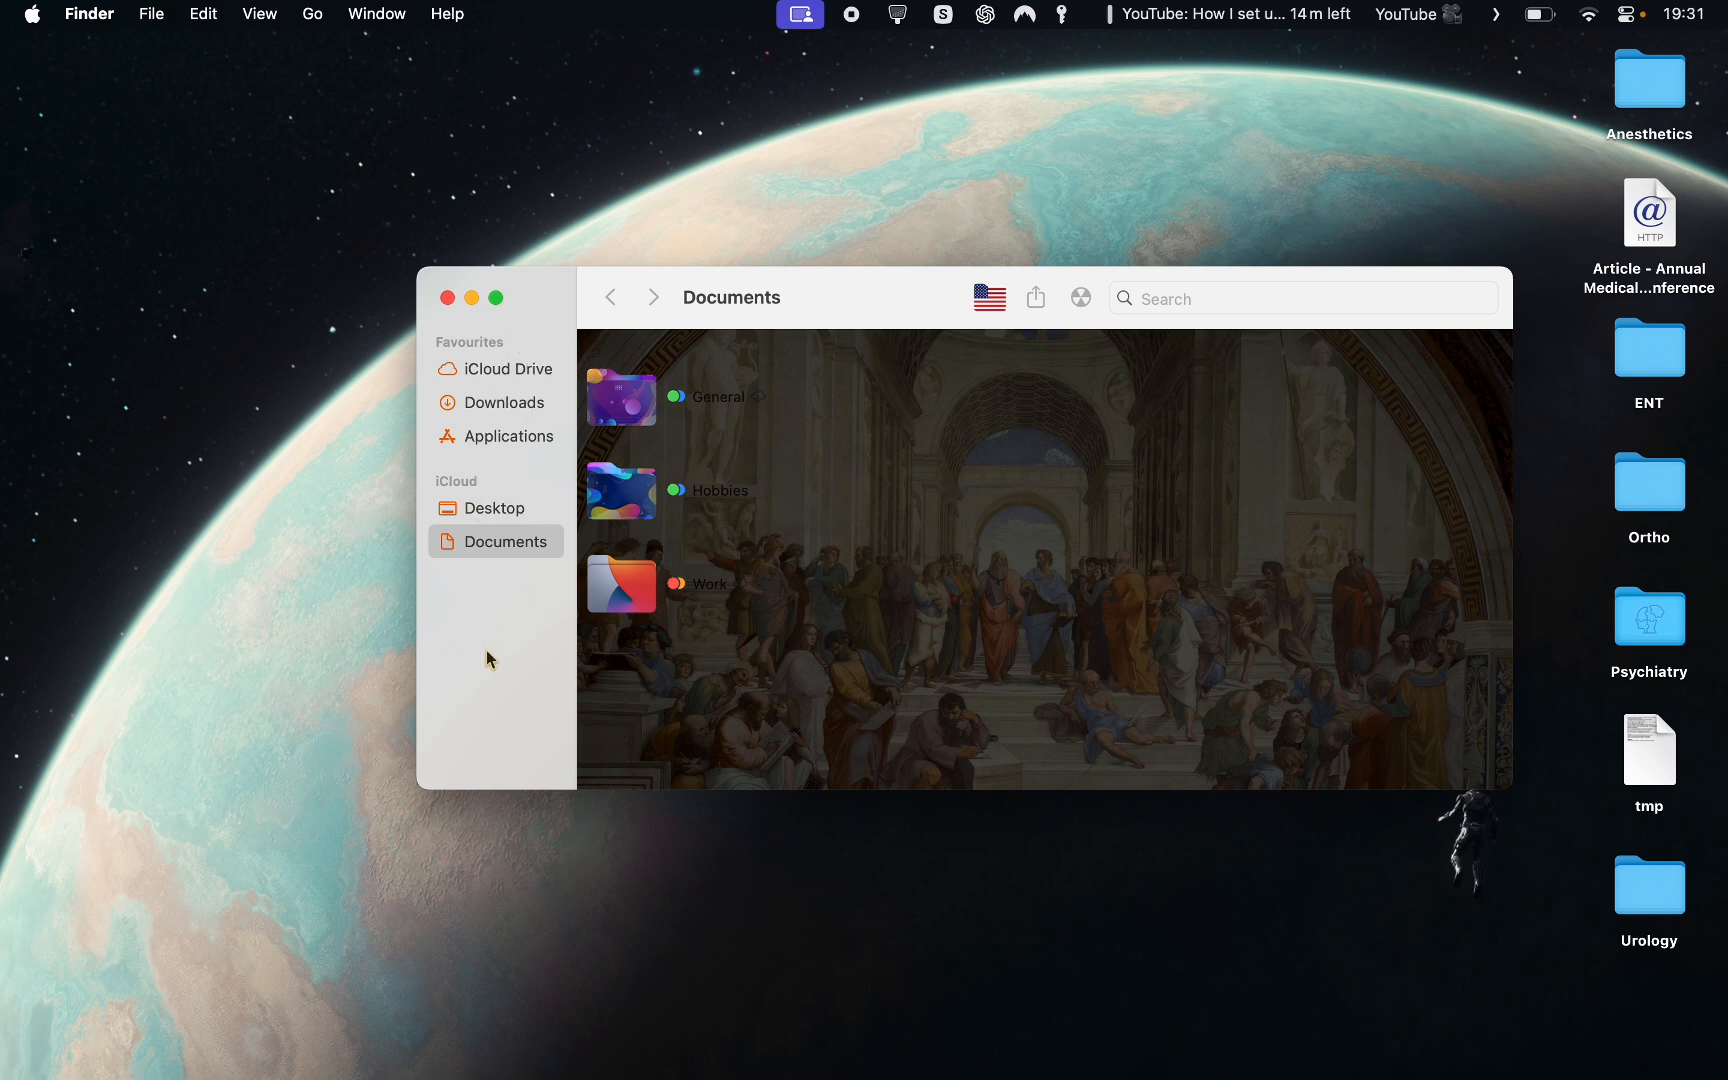
Step: Show On My Mac in the sidebar through Finder Settings, hide it again, and close the settings window
key("super+comma")
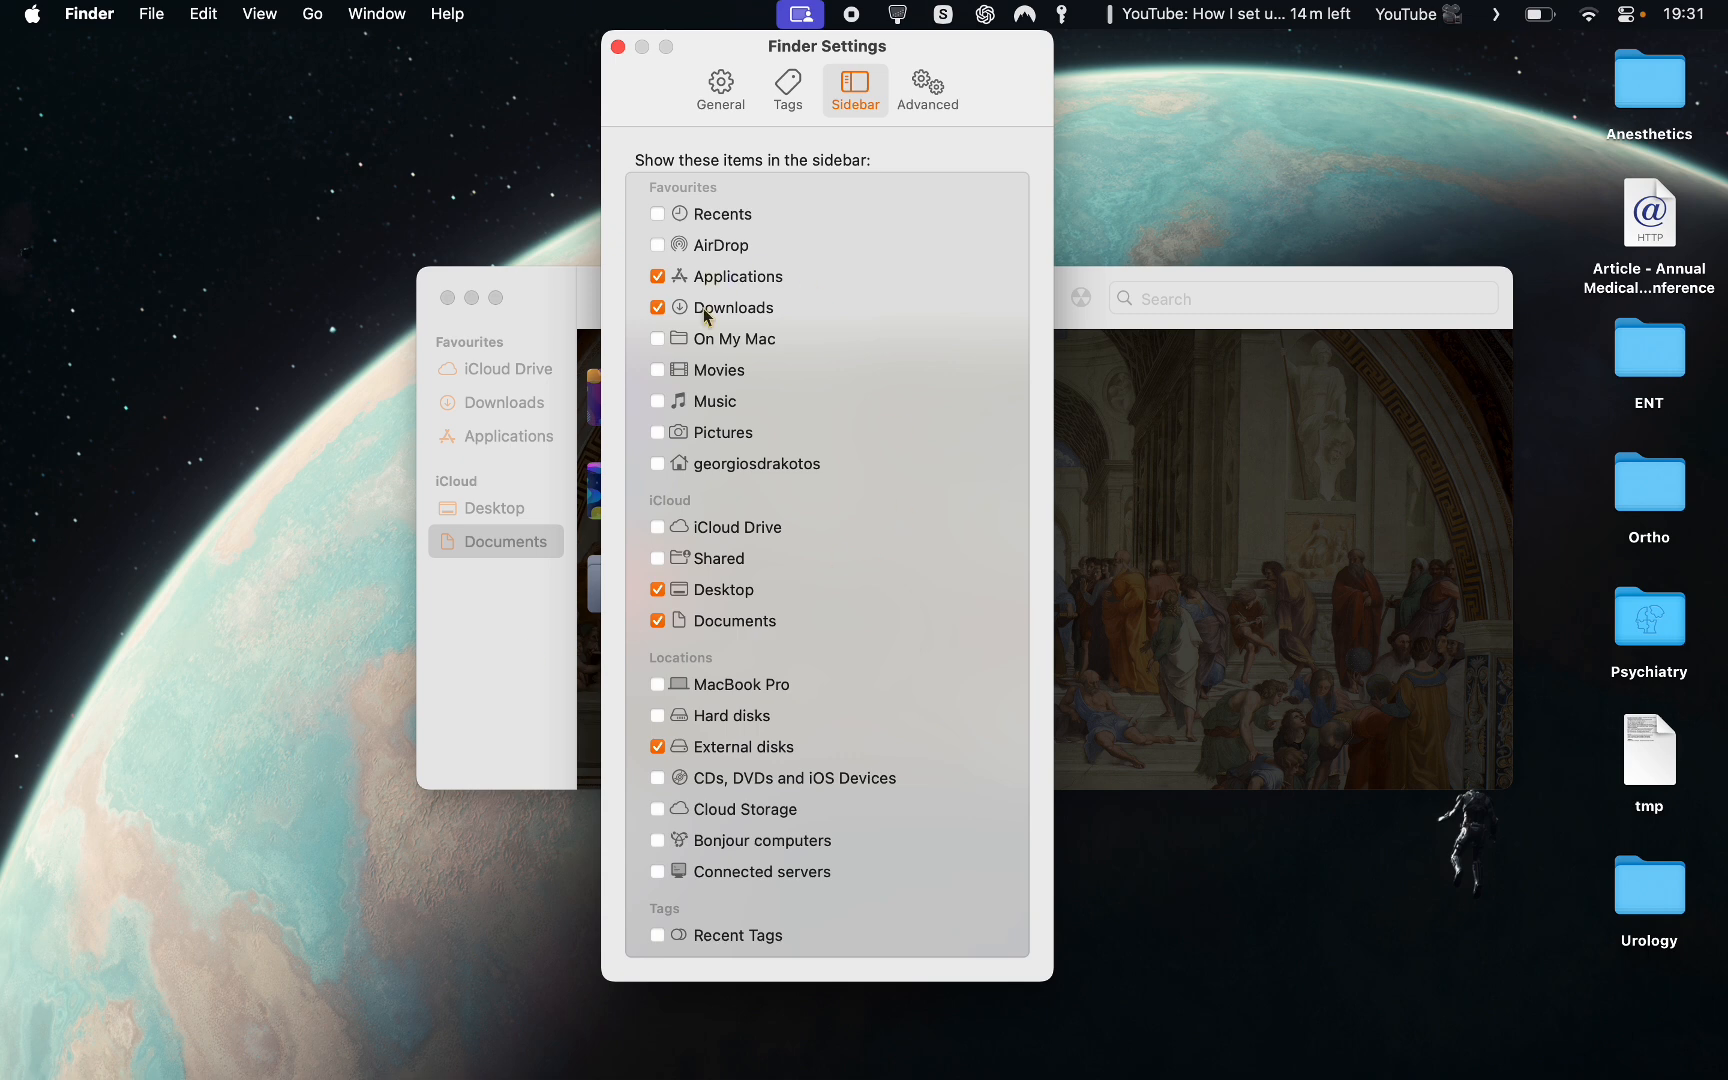
left_click(659, 338)
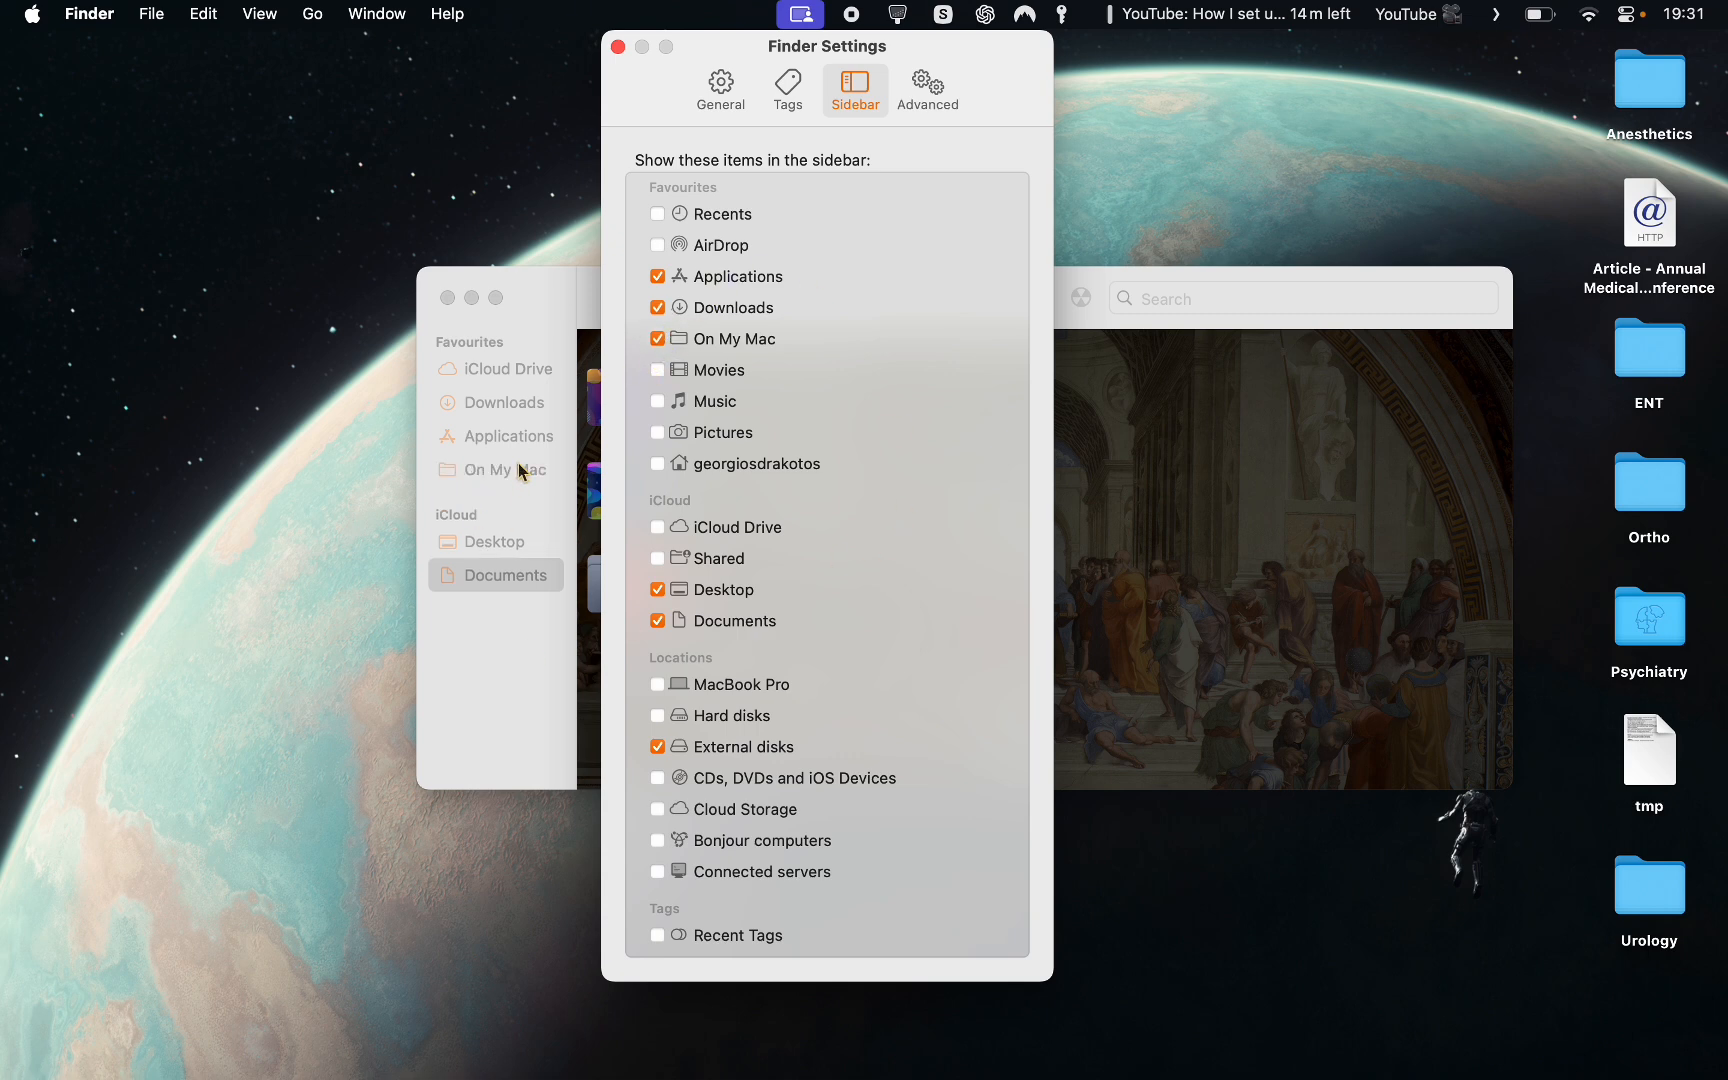
left_click(658, 340)
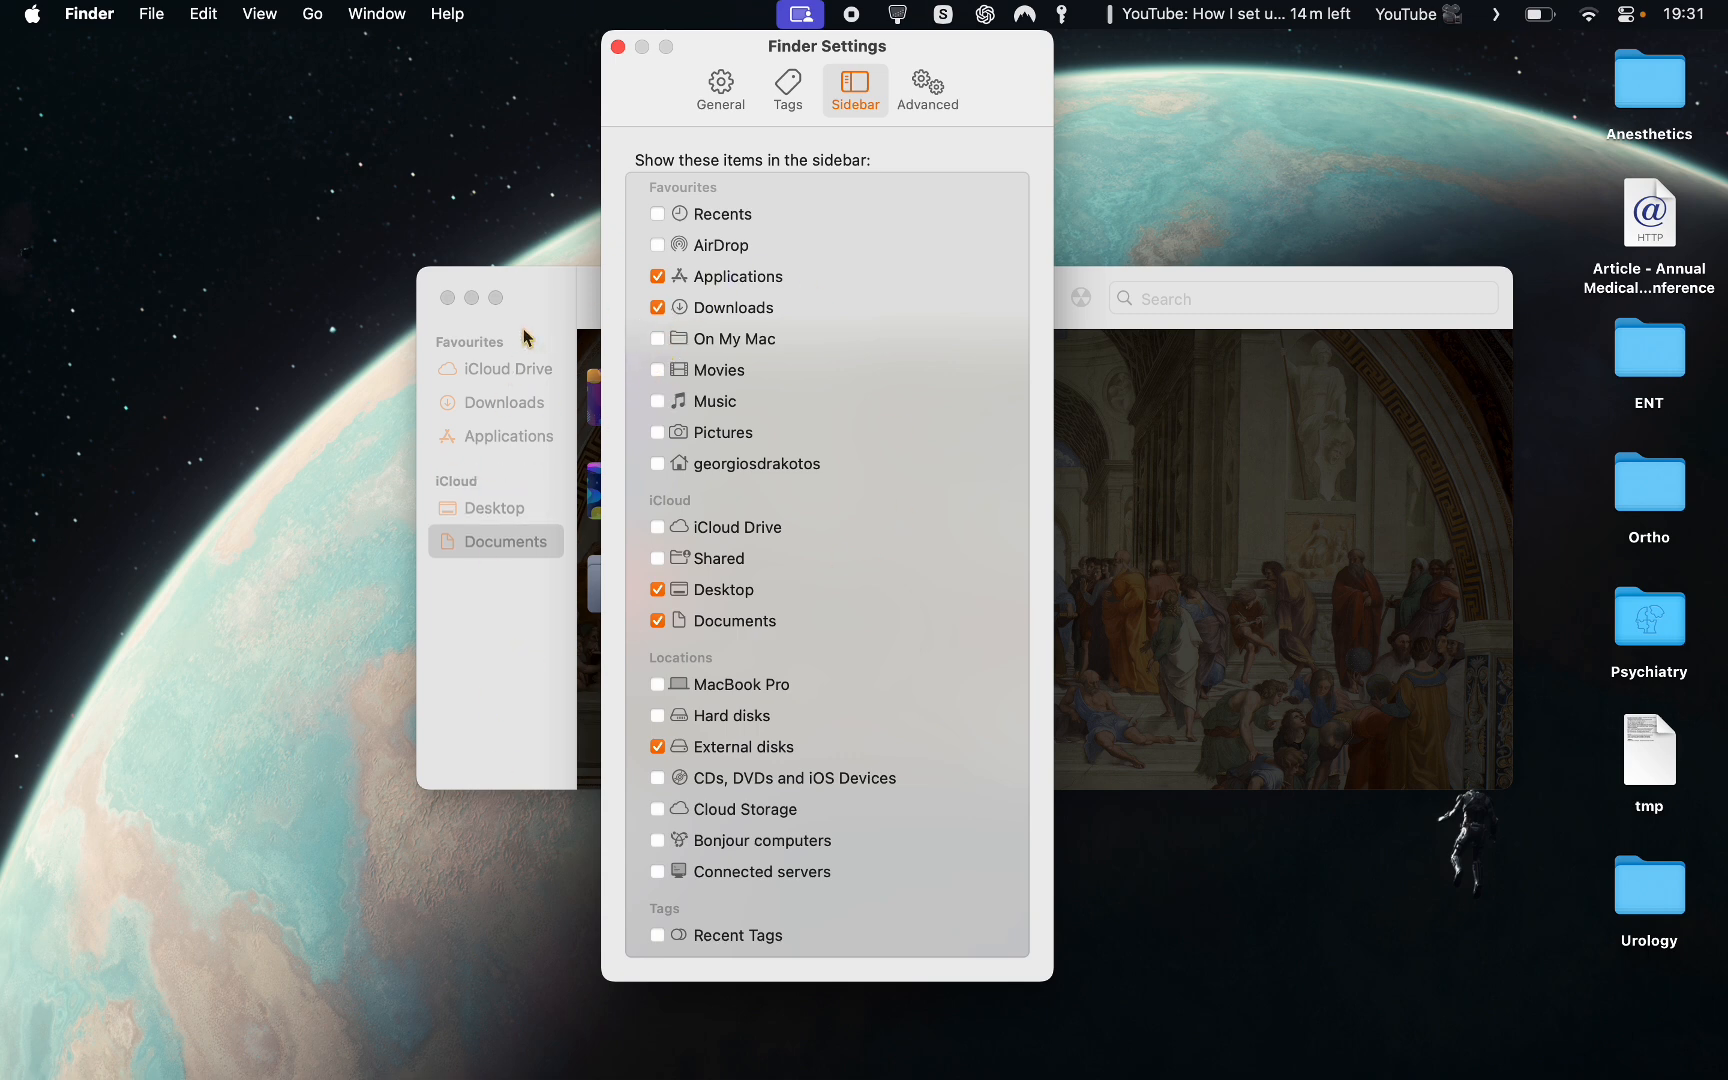
left_click(618, 47)
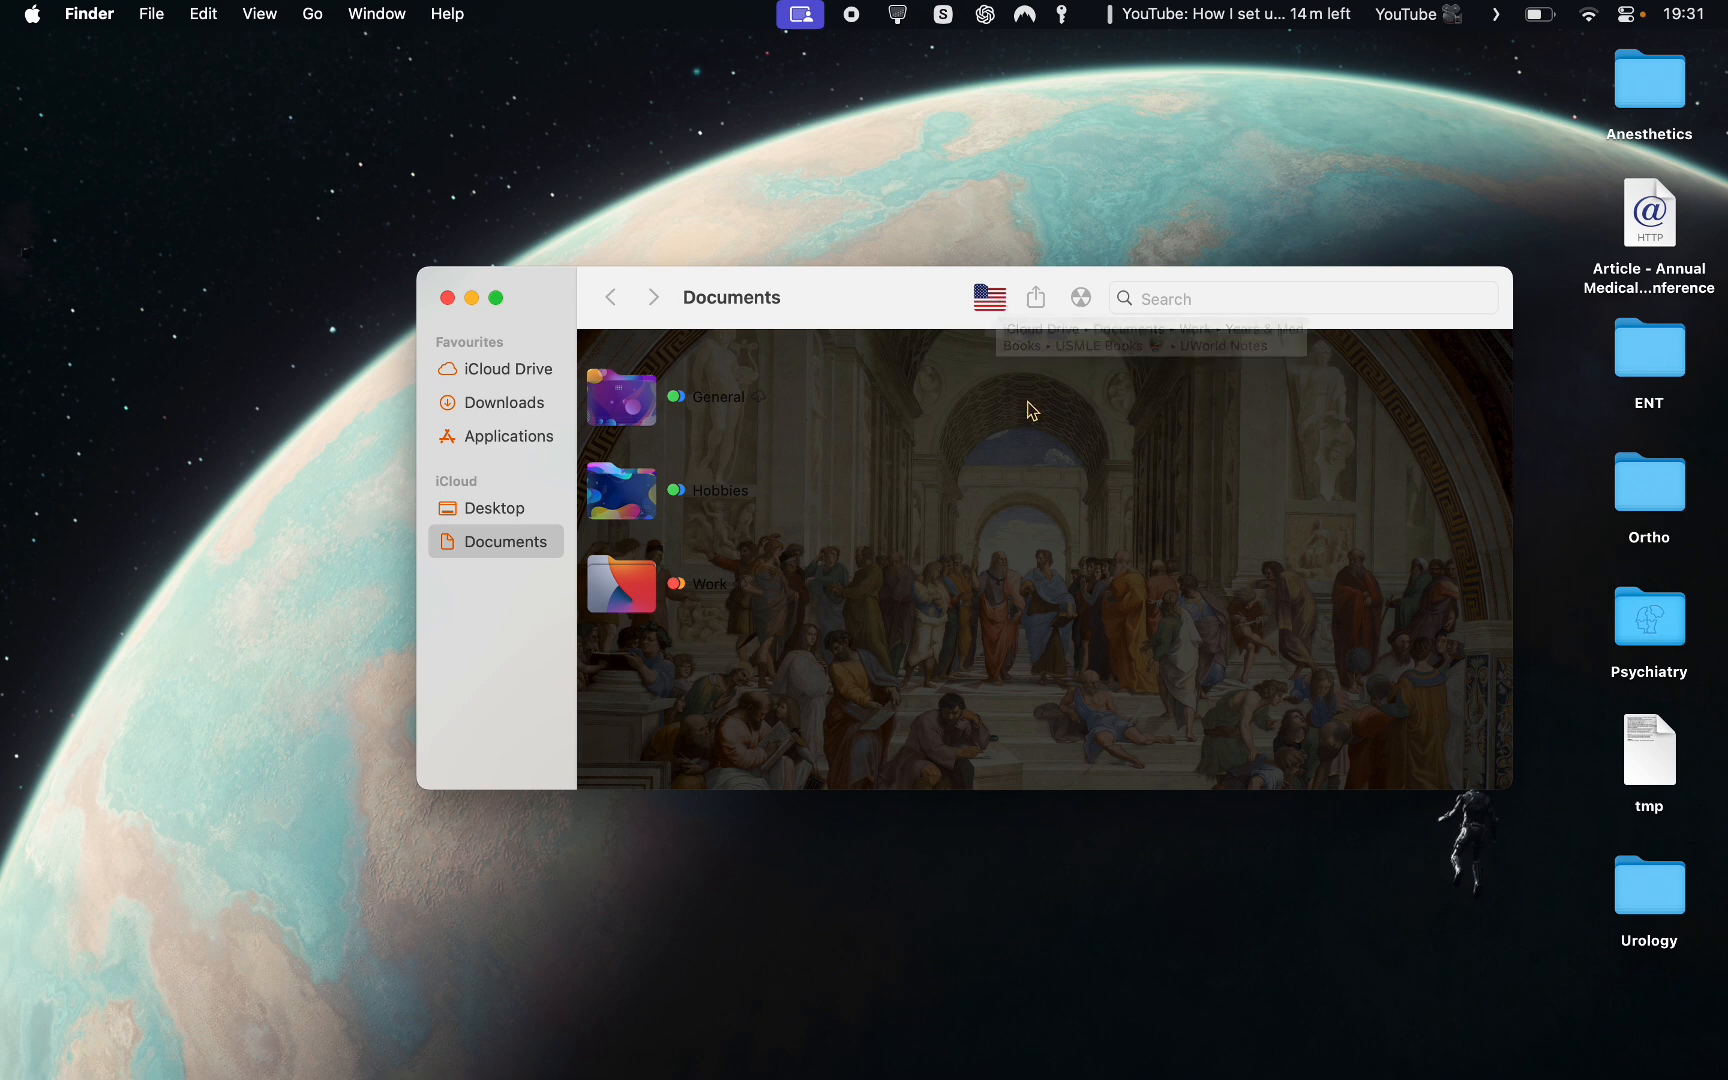
Step: Try moving the Hobbies folder toward the Finder toolbar, and look over the items available for customising the toolbar
left_click_drag(622, 490, 945, 305)
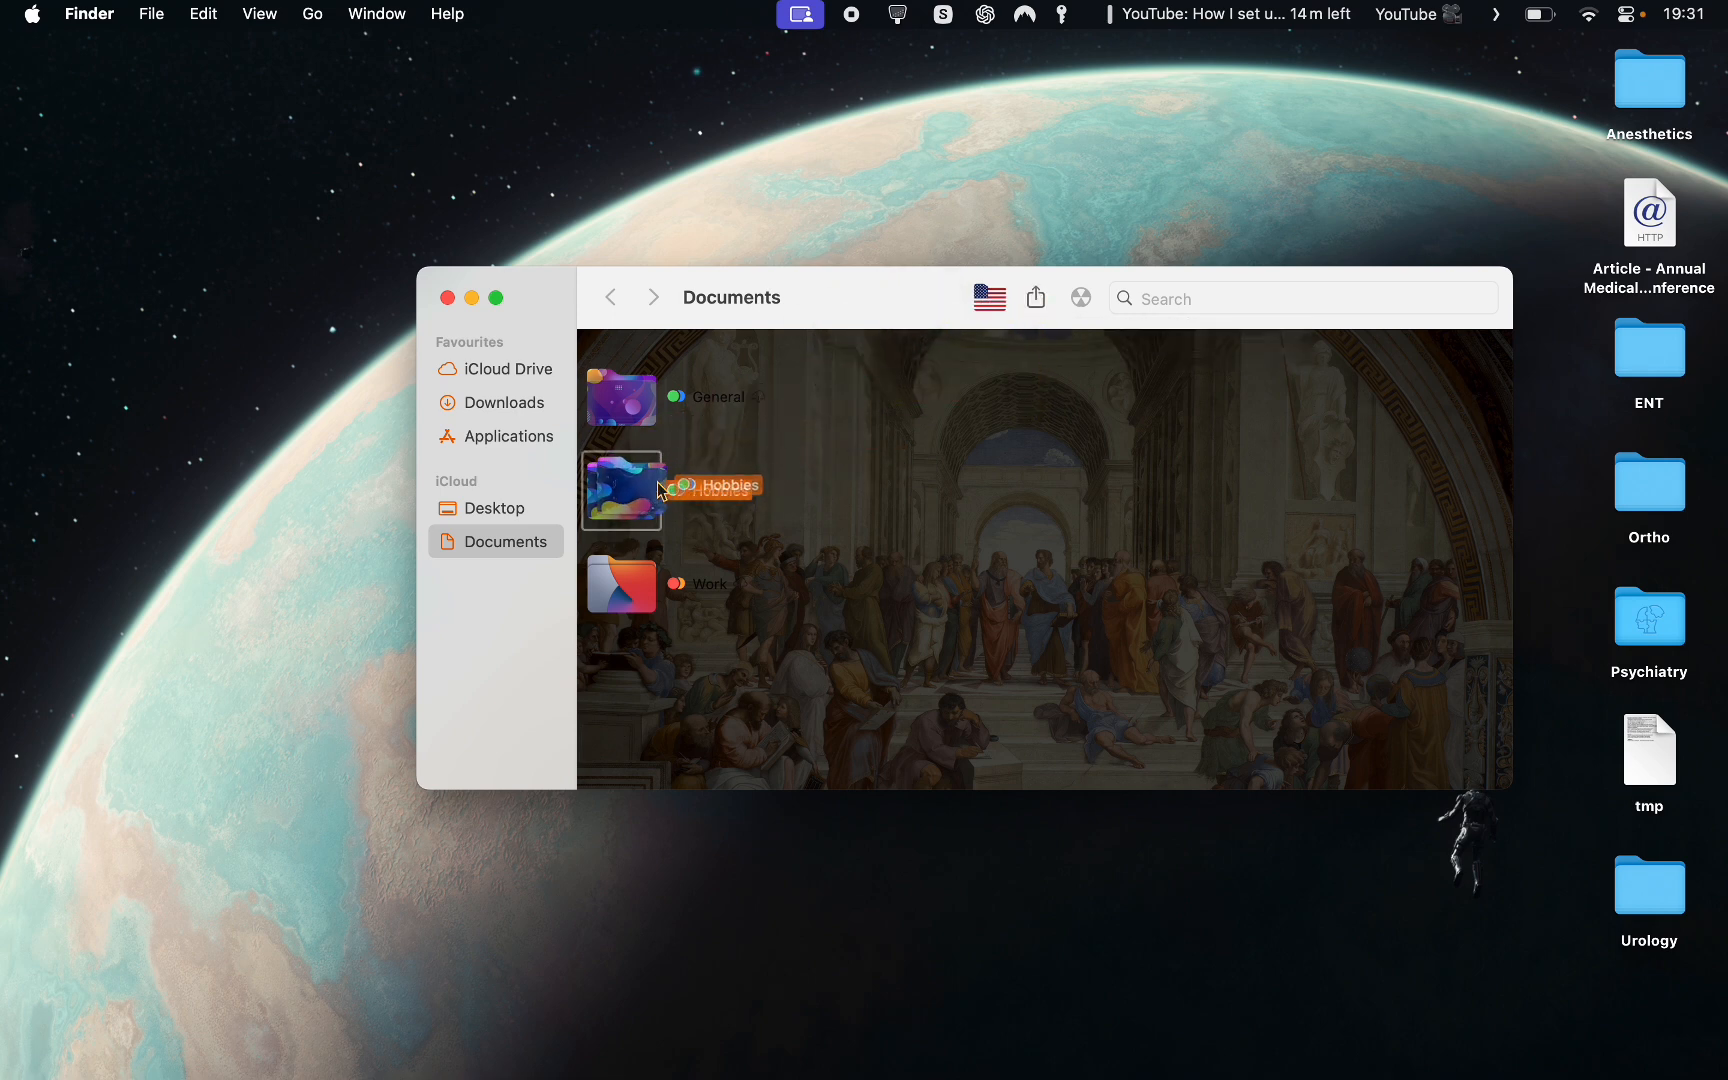
left_click(871, 490)
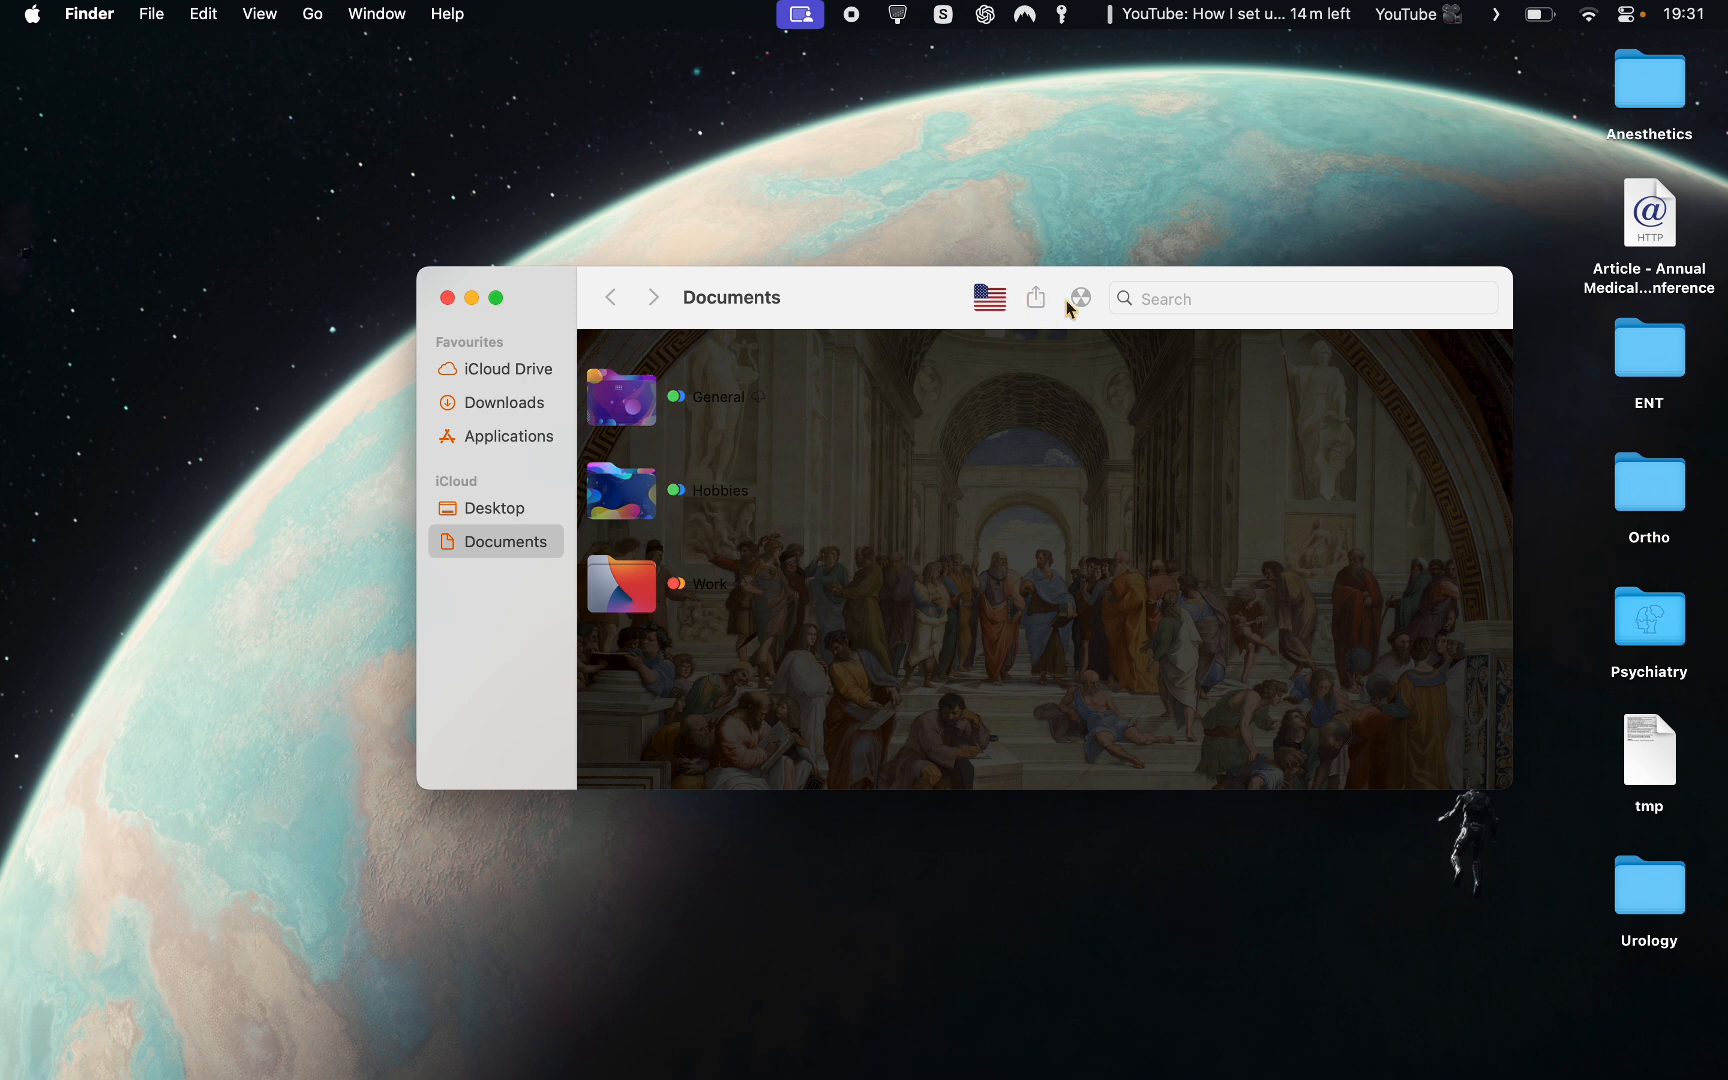
right_click(908, 323)
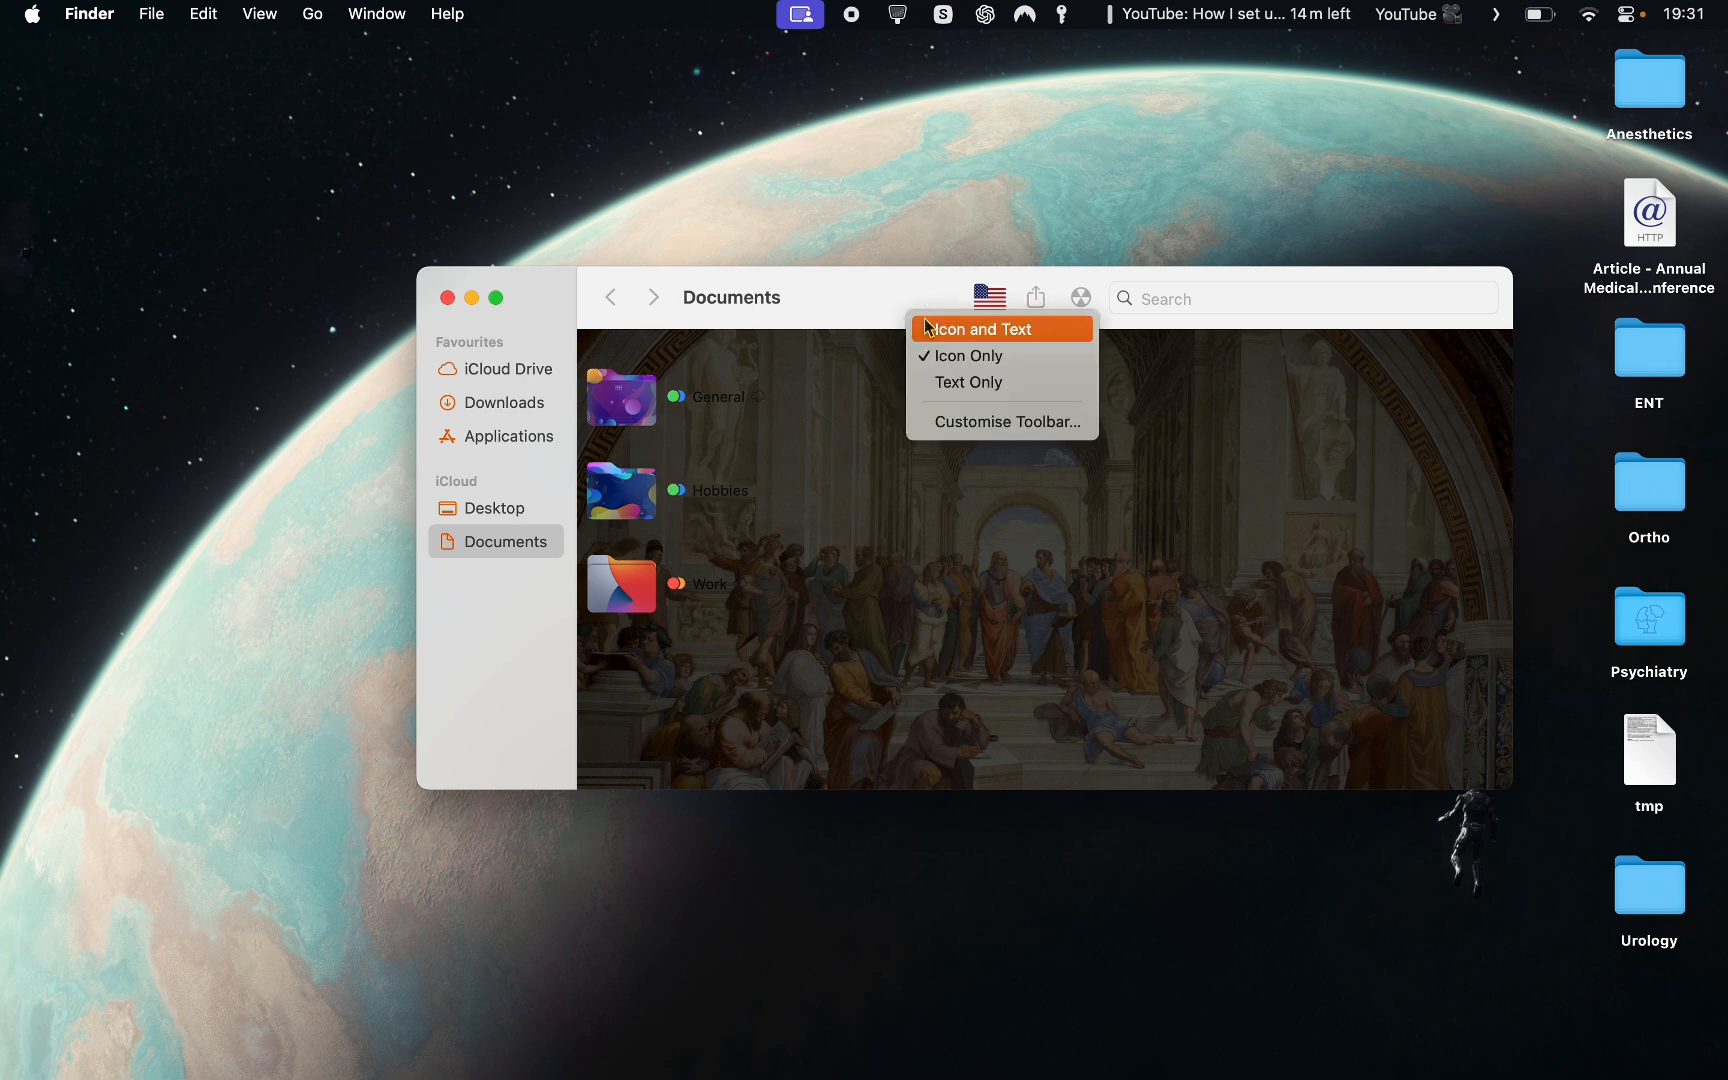
left_click(990, 432)
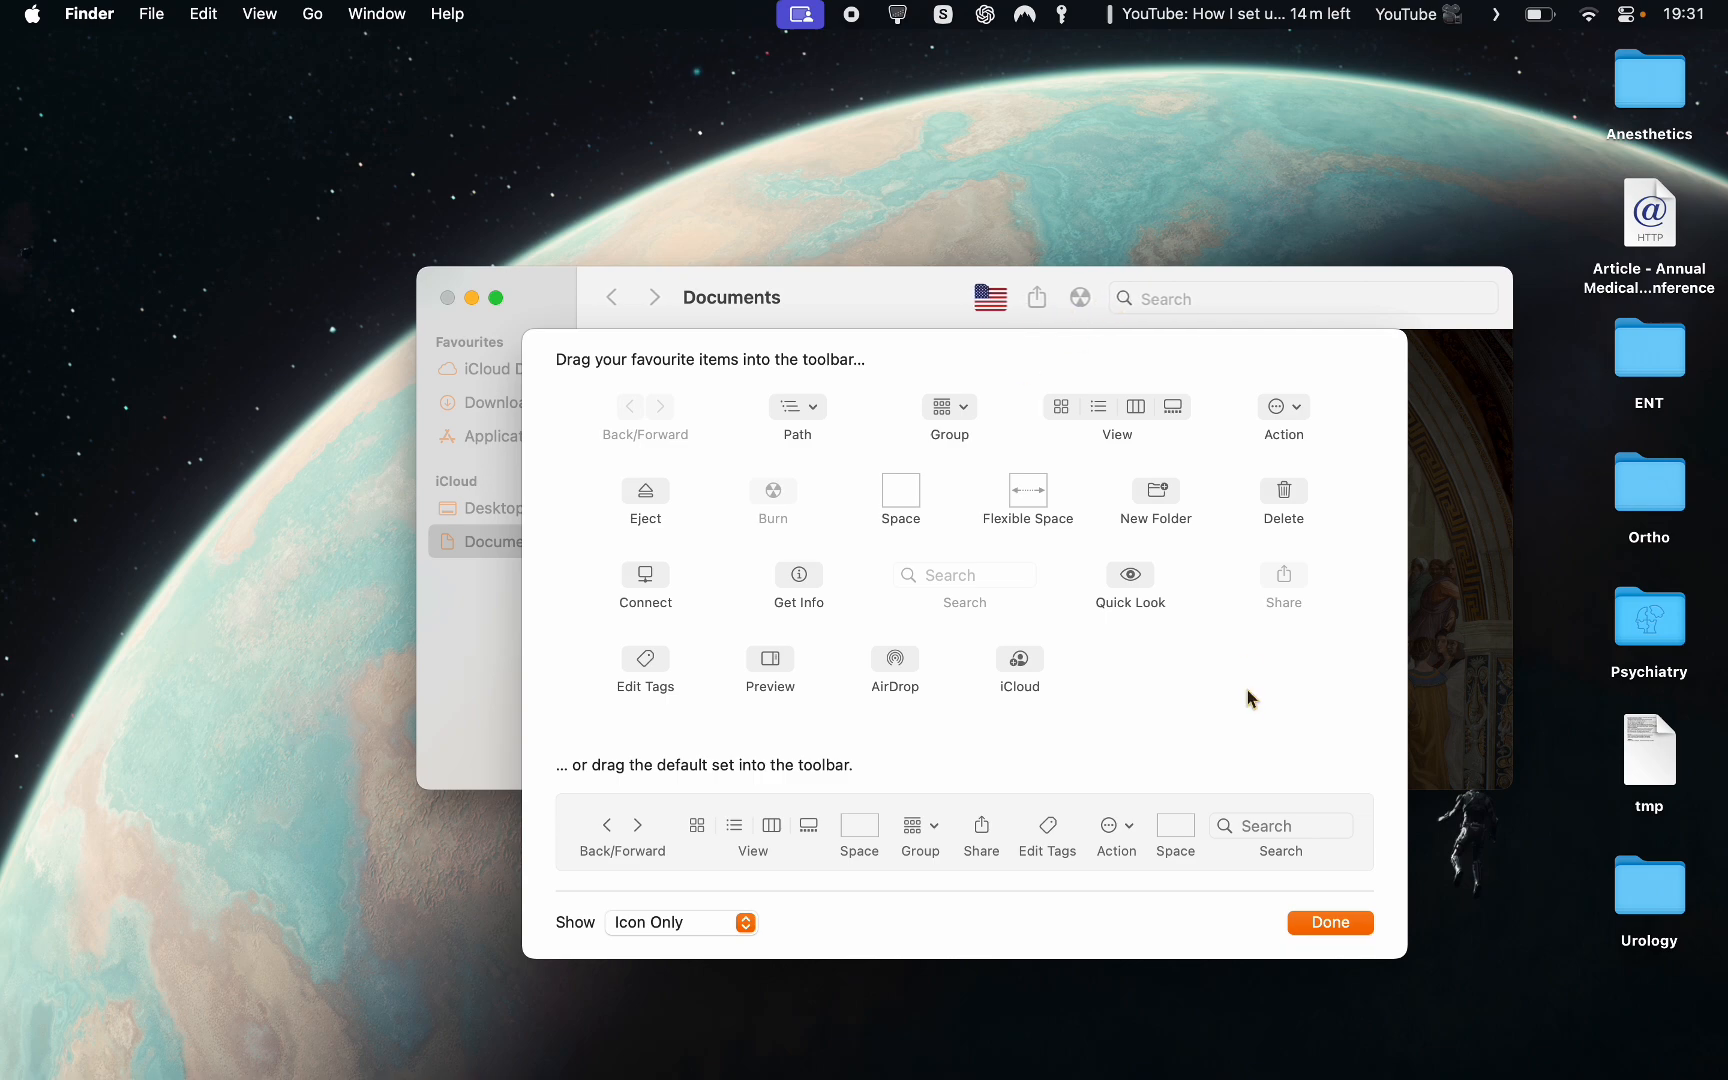
left_click(1313, 930)
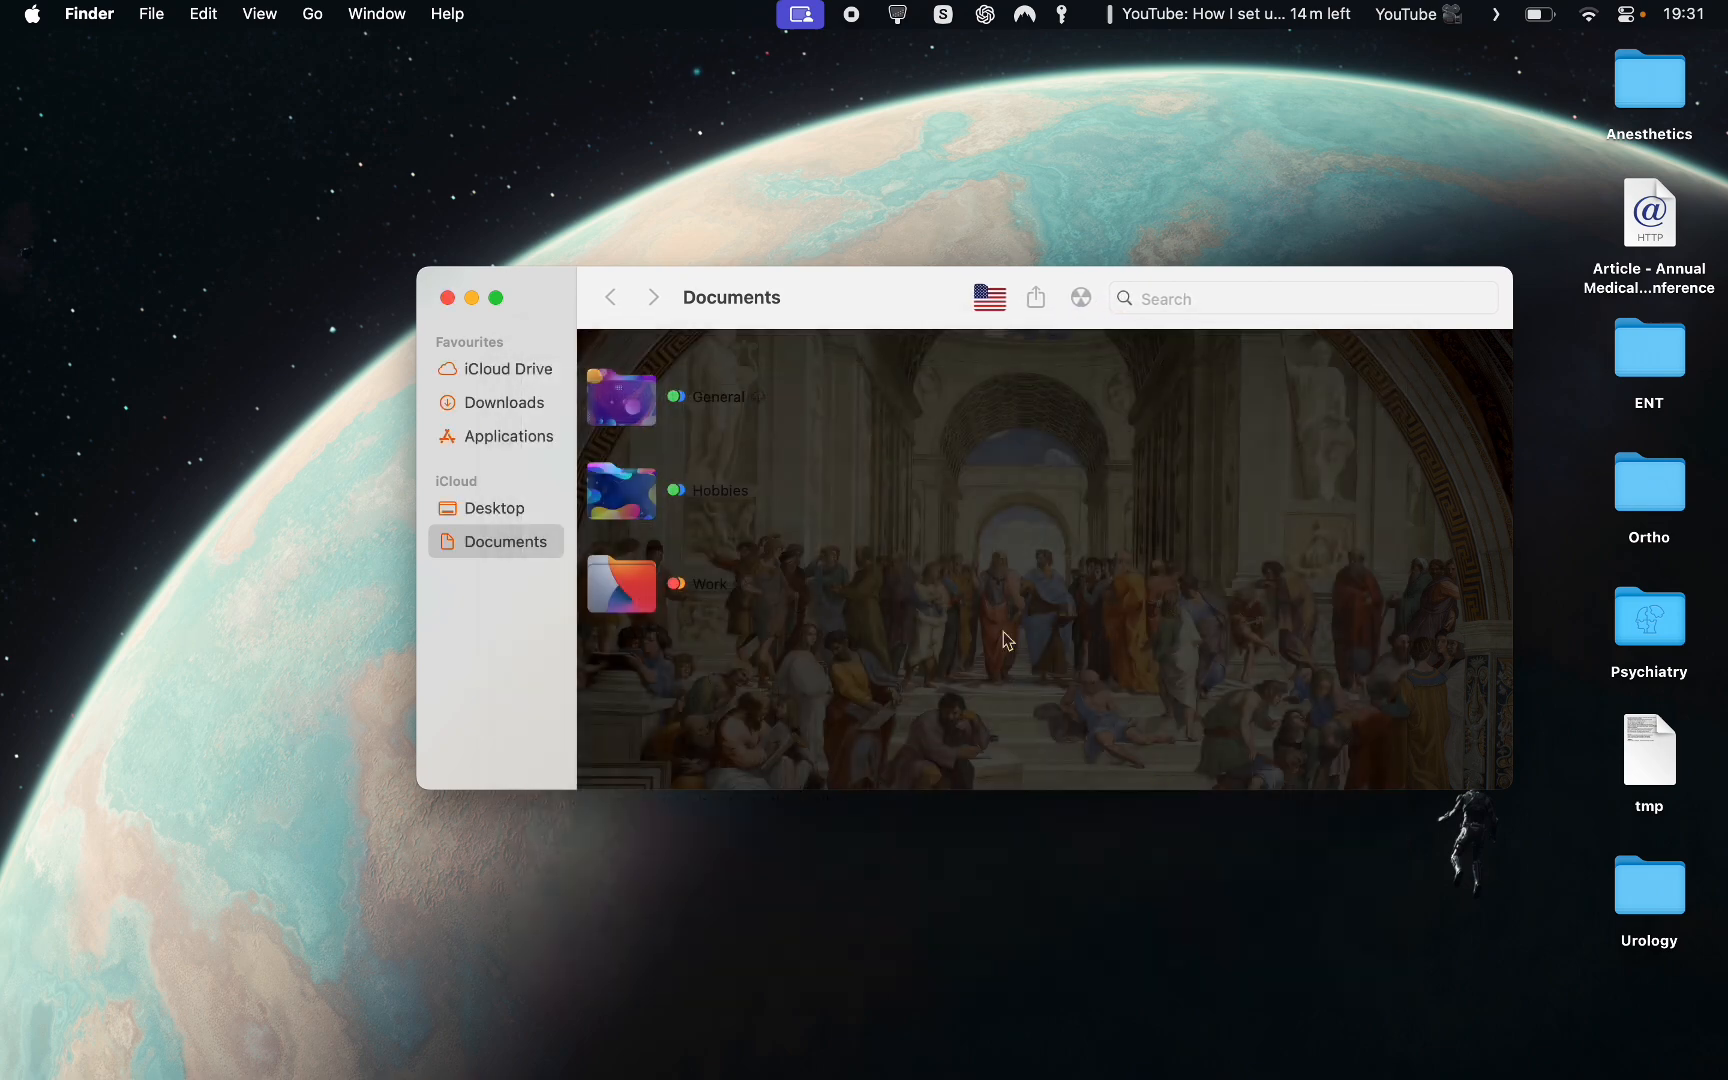
Step: Browse the Work folder and its Years & Med Books subfolder, return to Documents, and close the Finder window
double_click(635, 580)
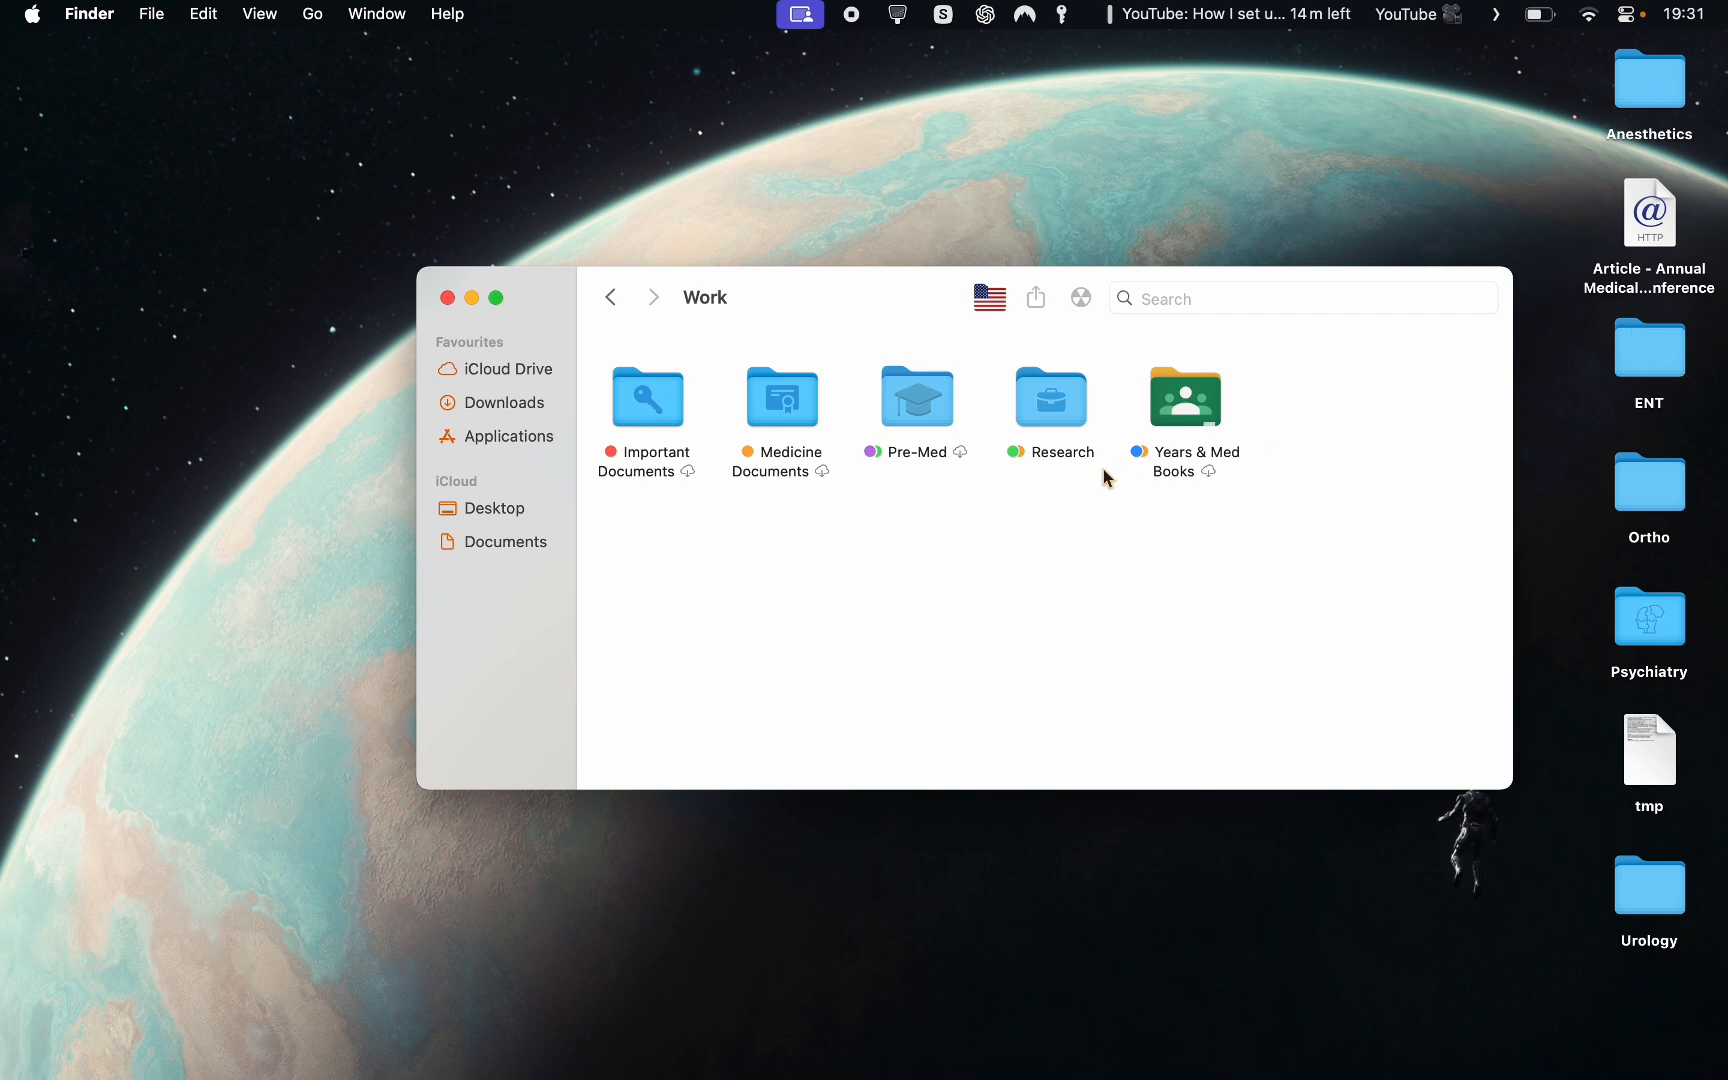
double_click(1160, 392)
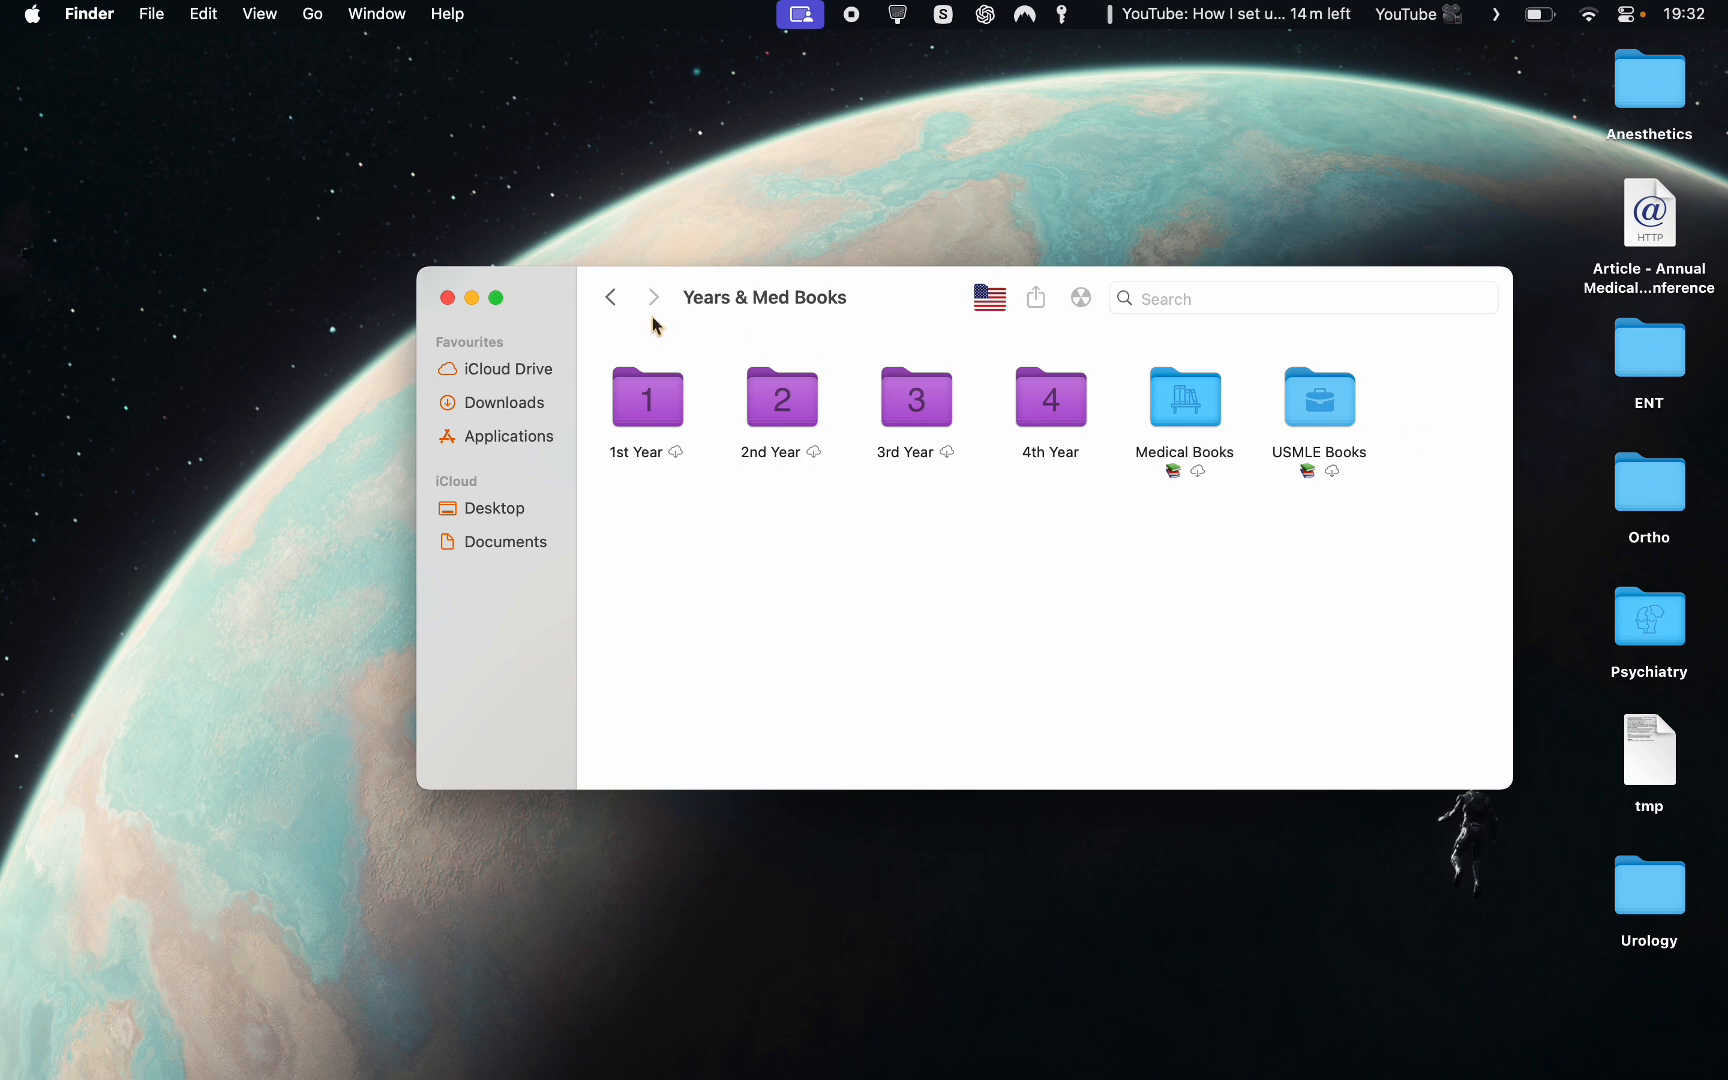
left_click(612, 300)
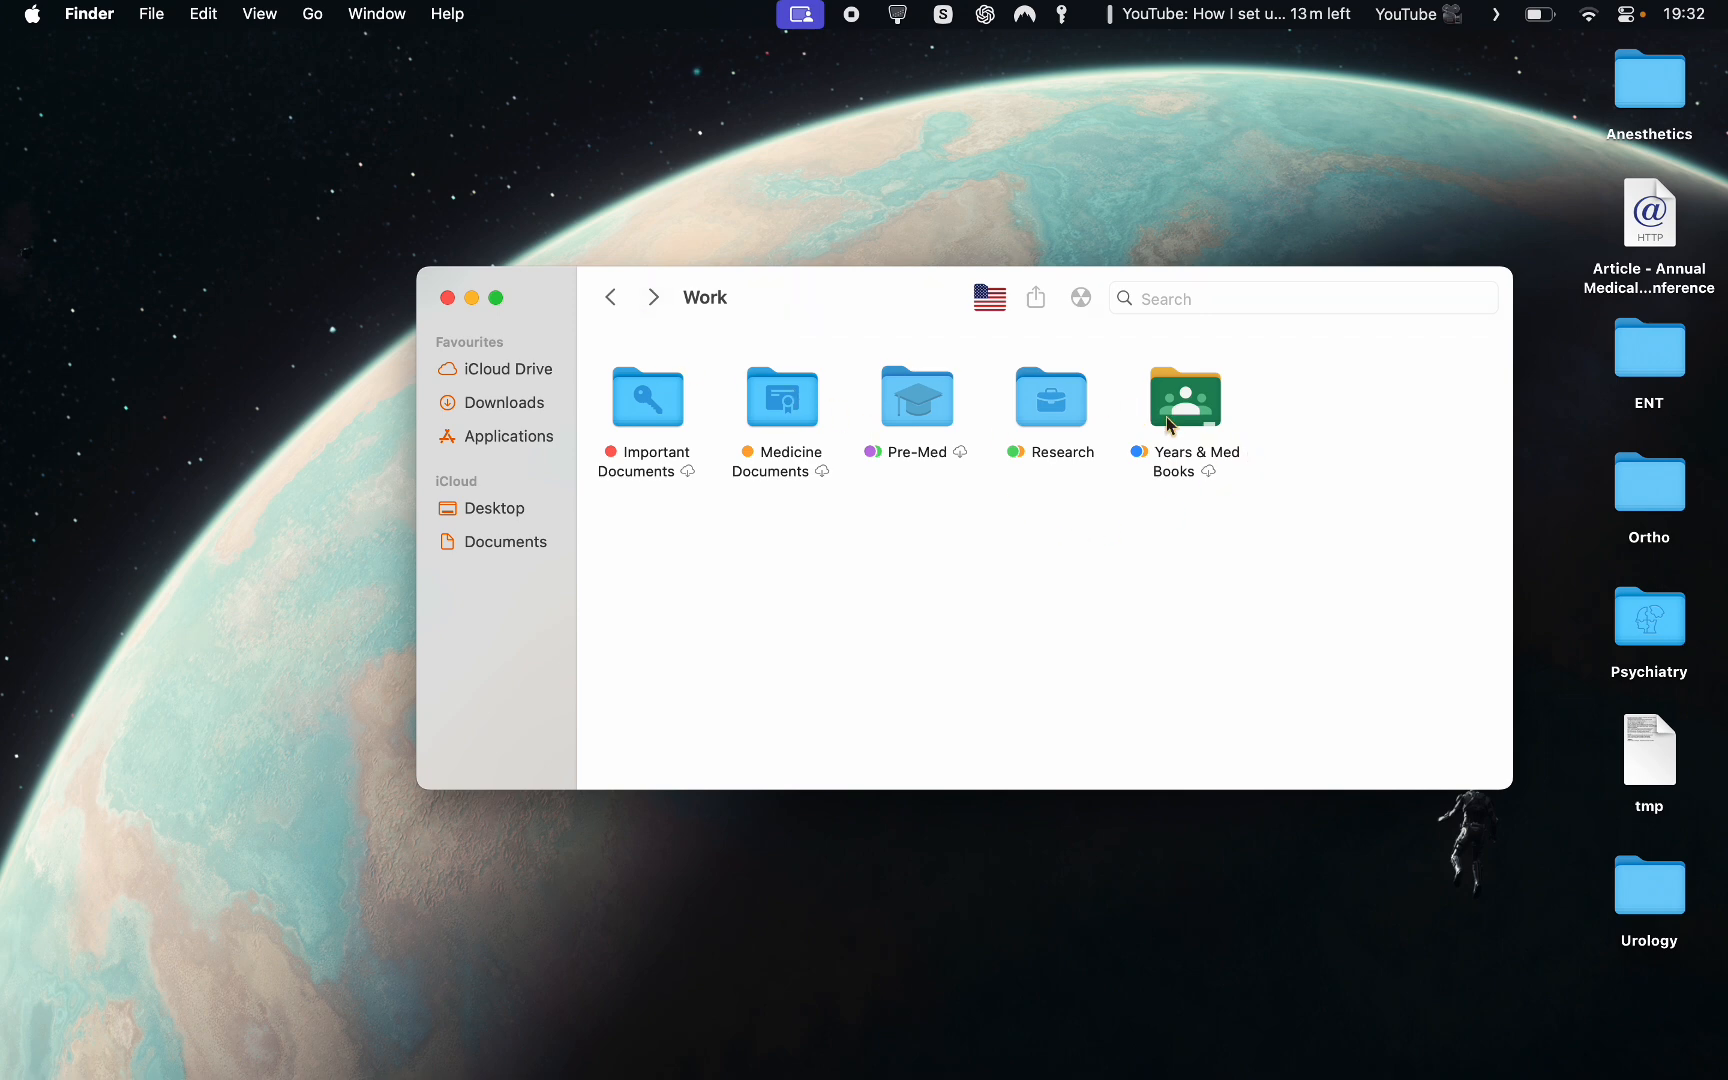
double_click(1197, 405)
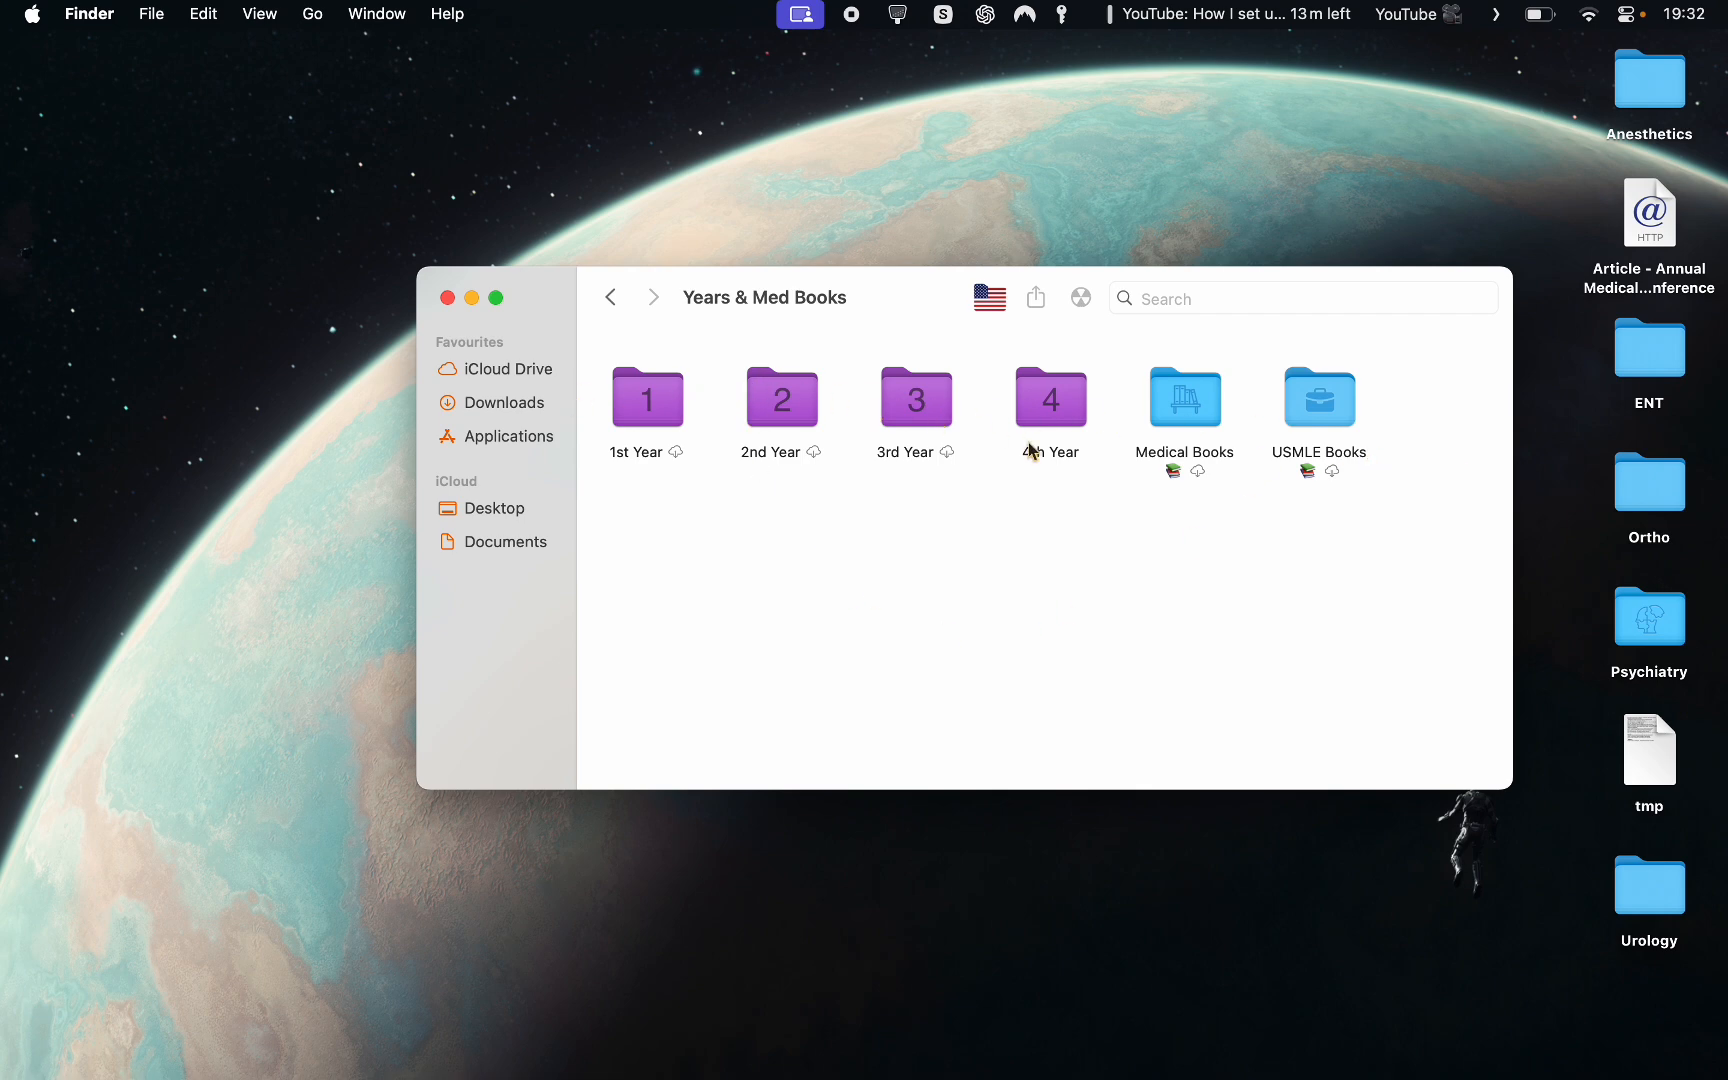
left_click(612, 298)
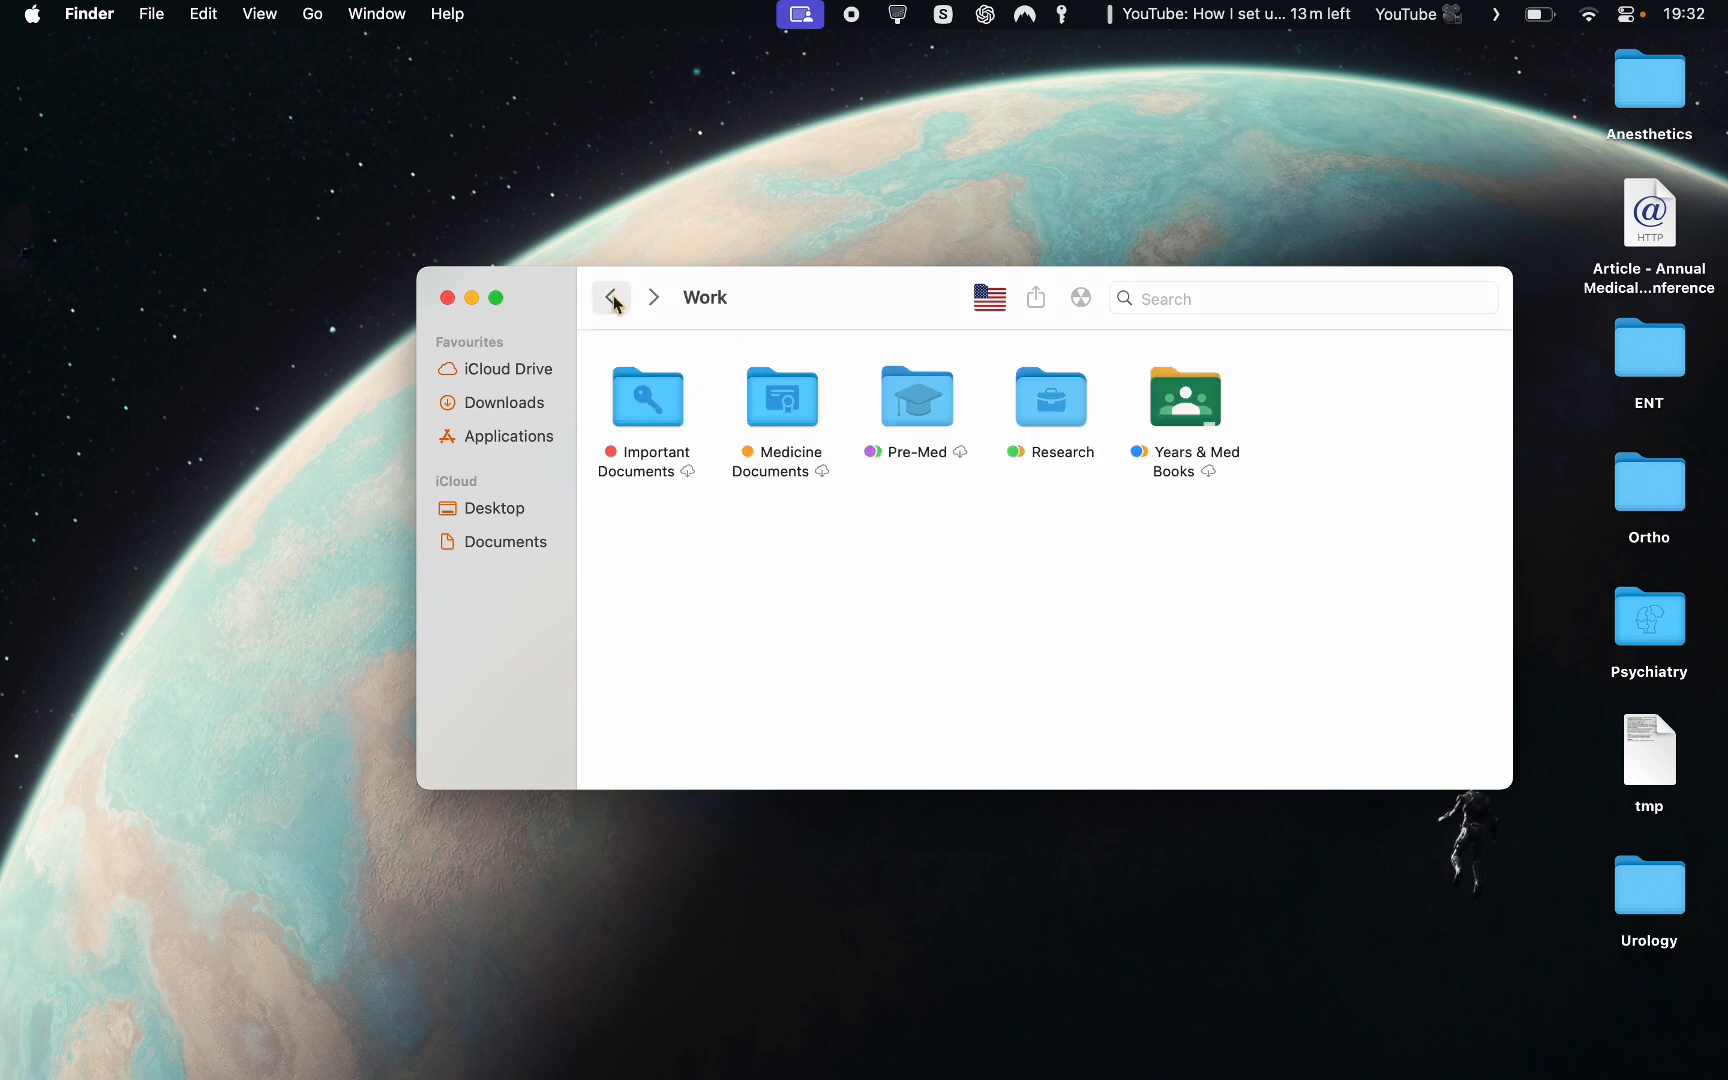
left_click(610, 298)
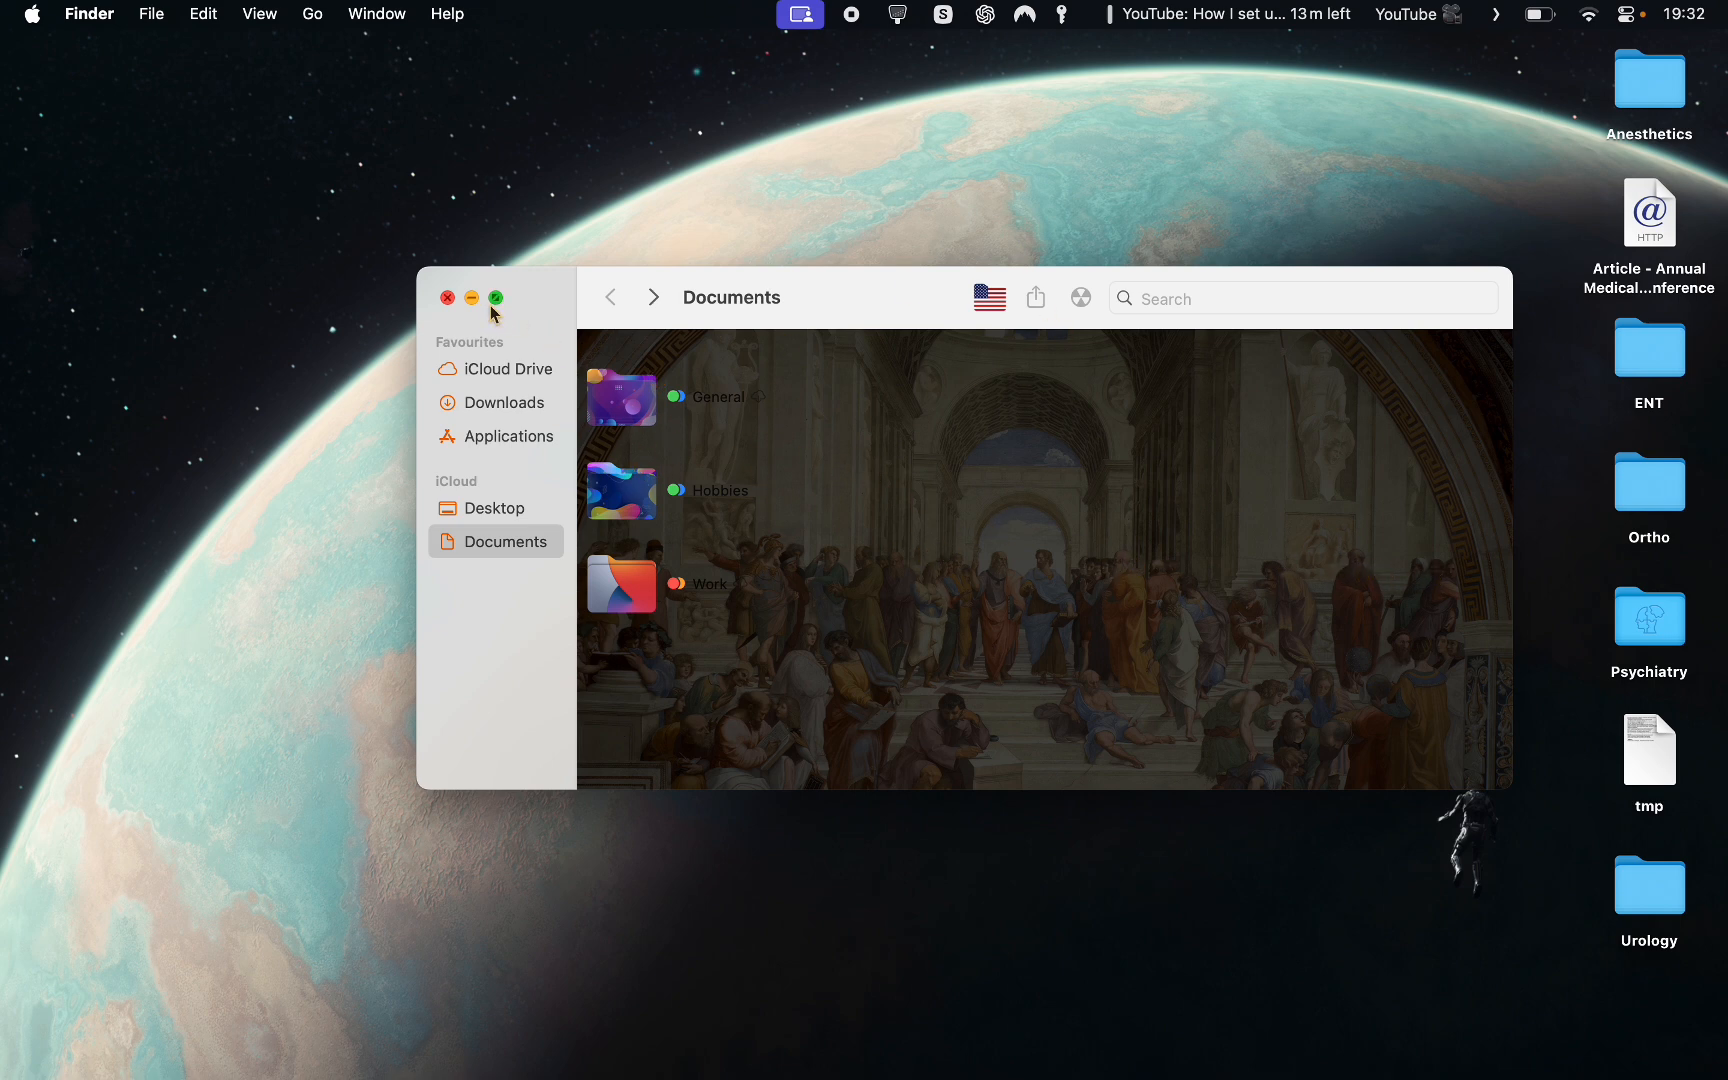
left_click(448, 298)
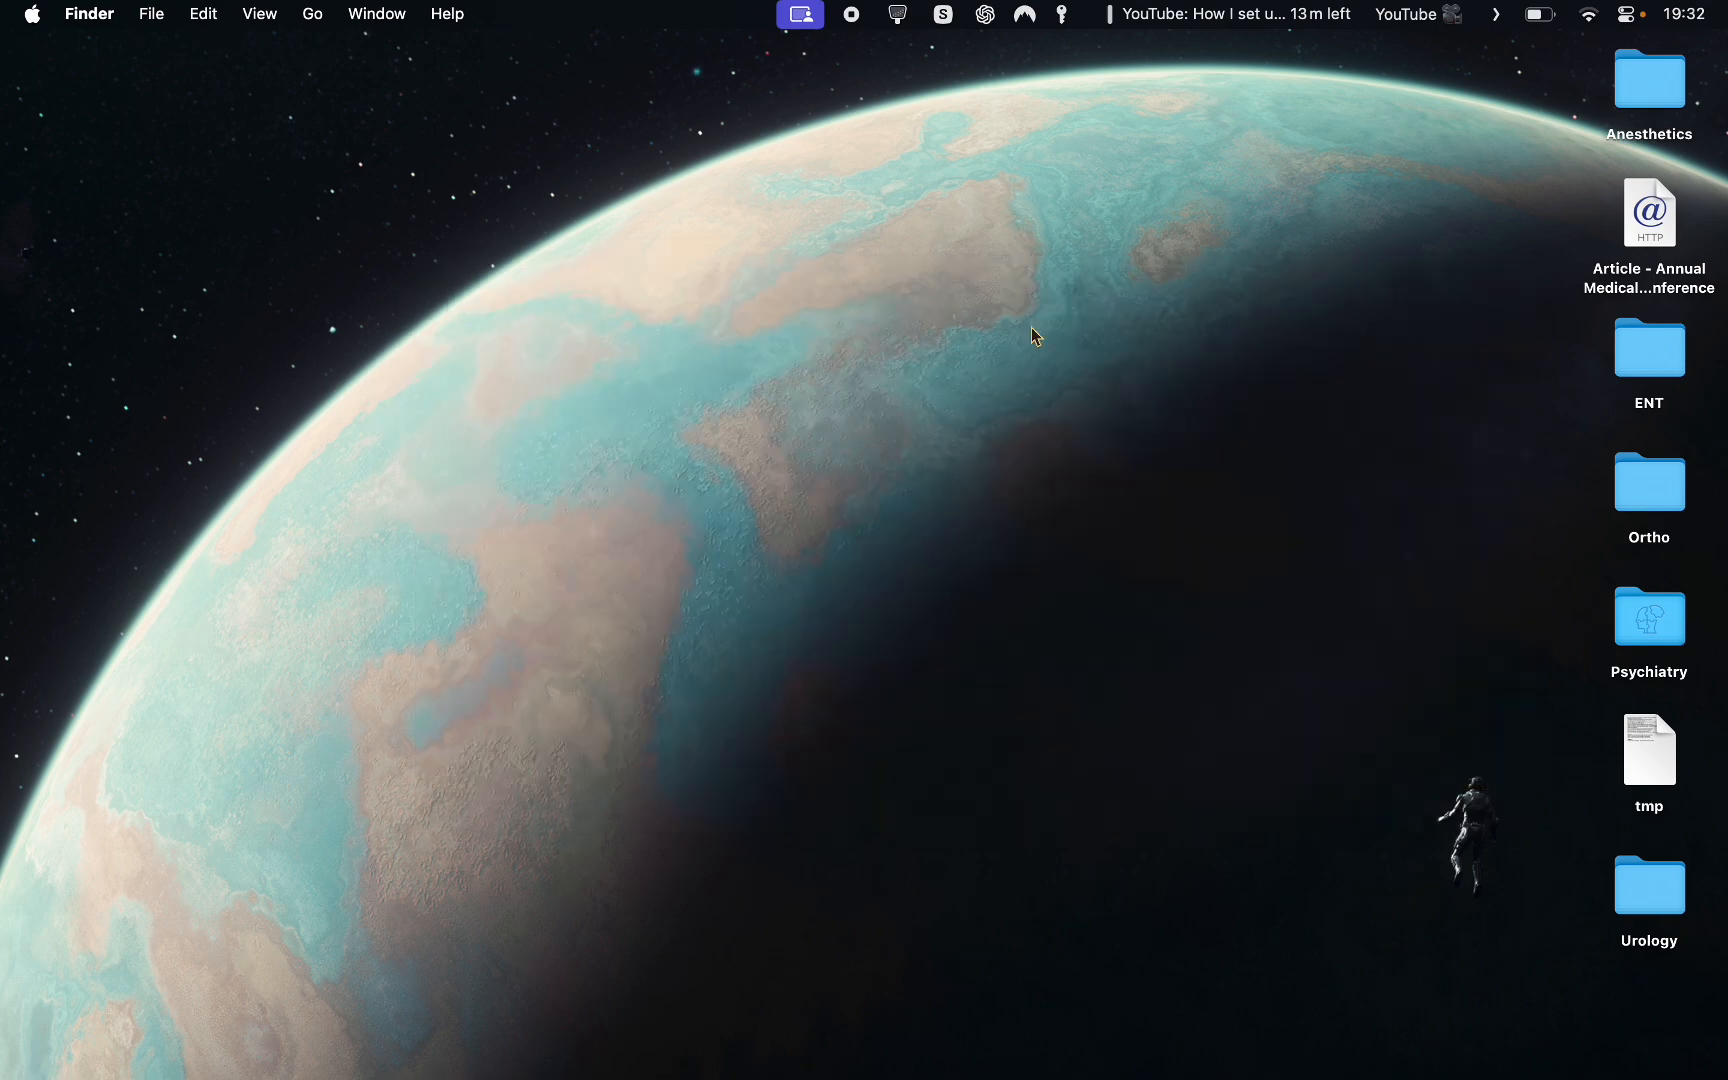
Step: Find the "app icons" folder with Spotlight, open it, and glance through its icon files
key("super+space")
type("app ic")
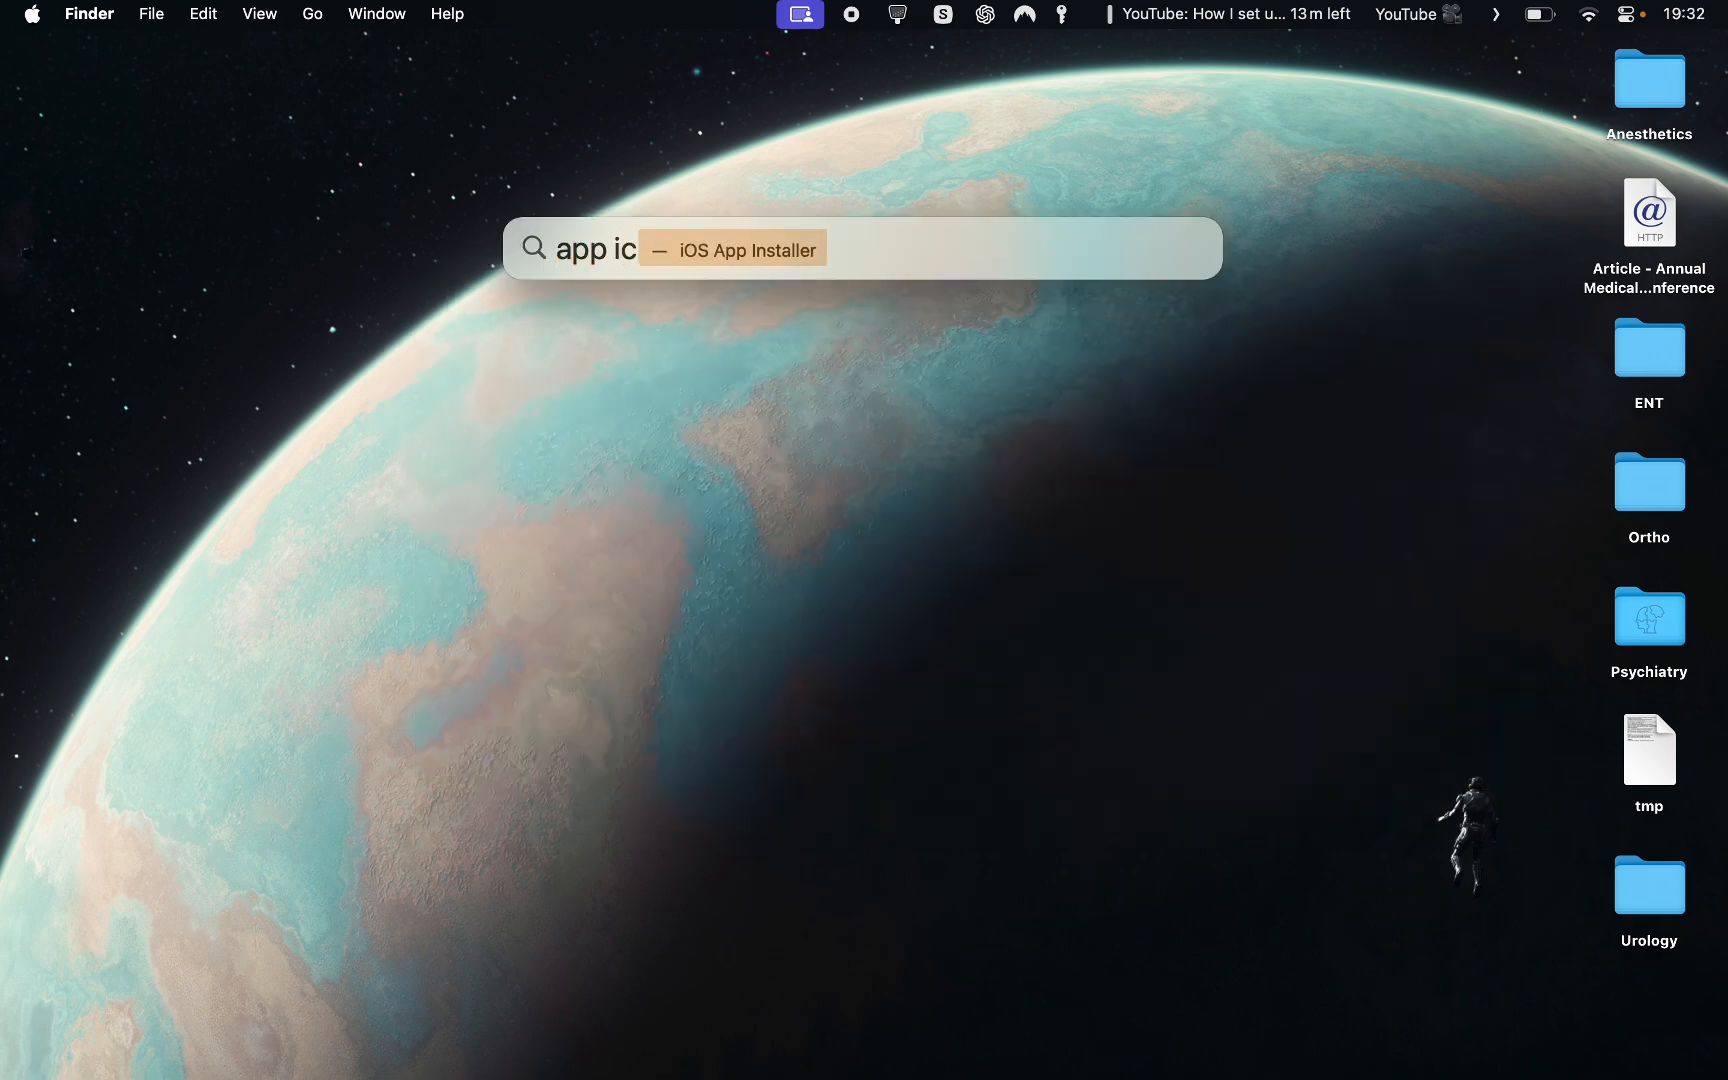
type("ons")
key("Return")
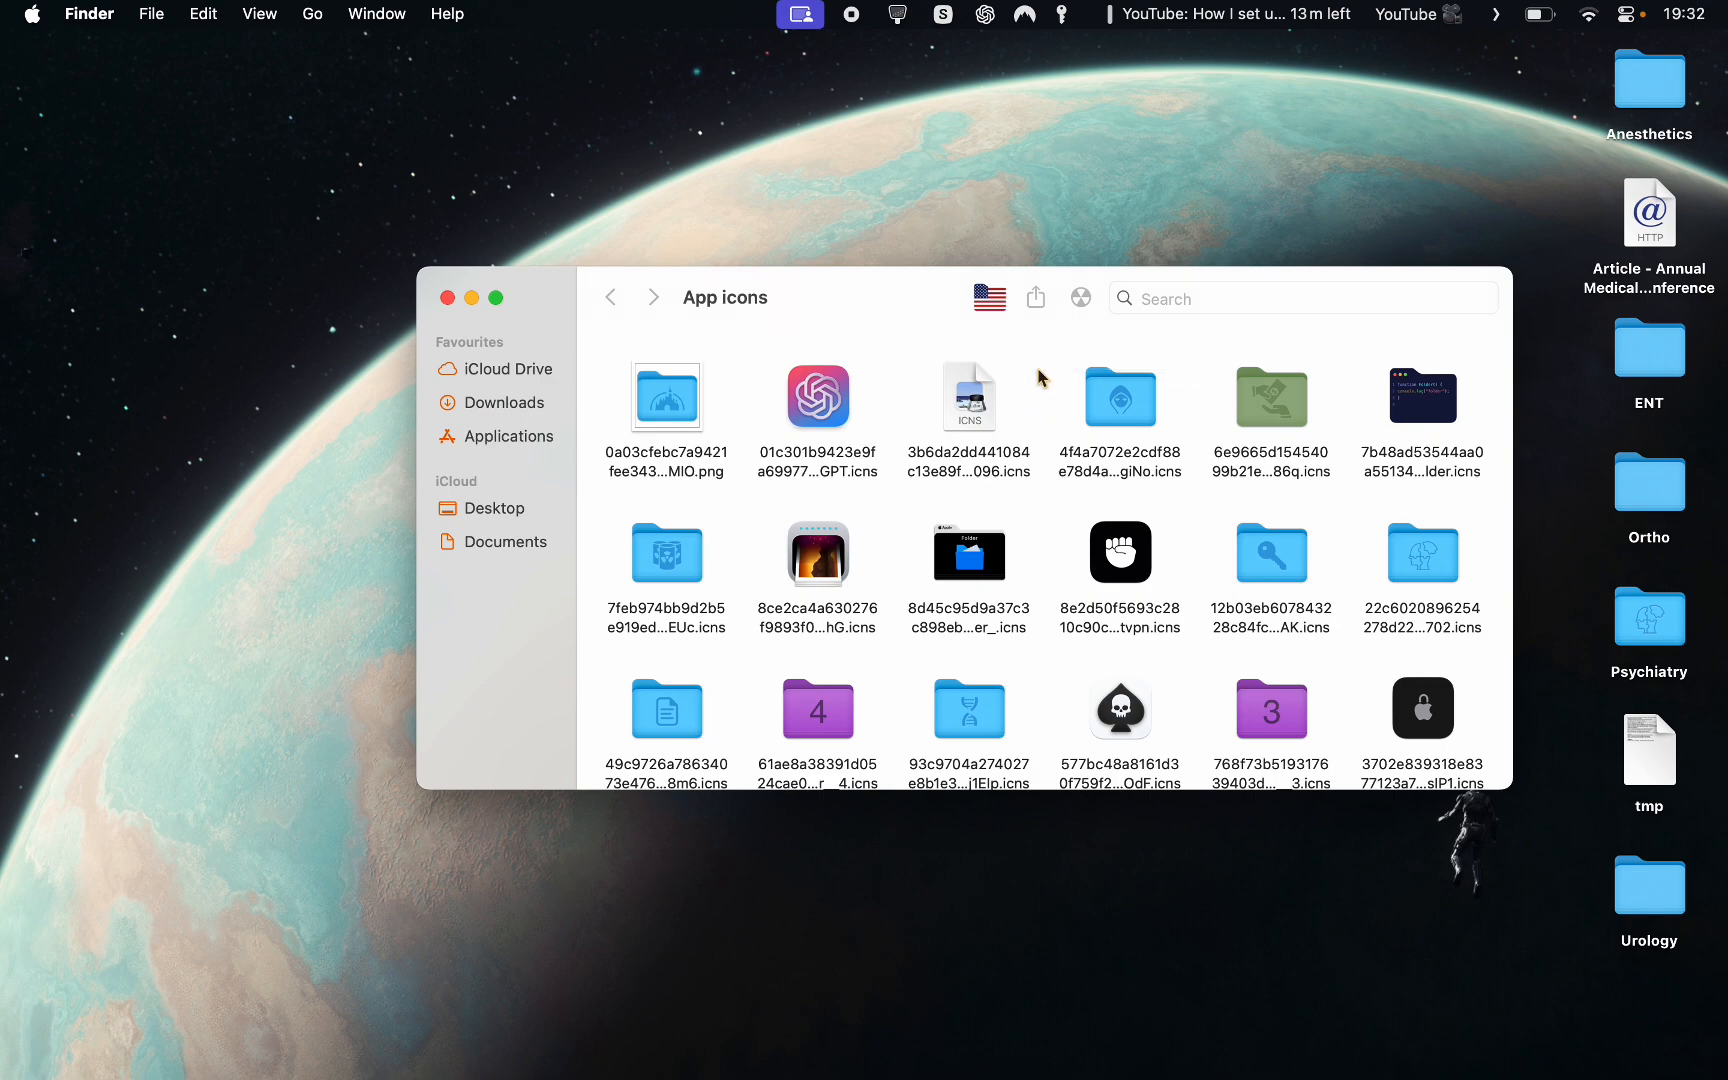
scroll(1100, 680, "down", 5)
scroll(1068, 650, "up", 5)
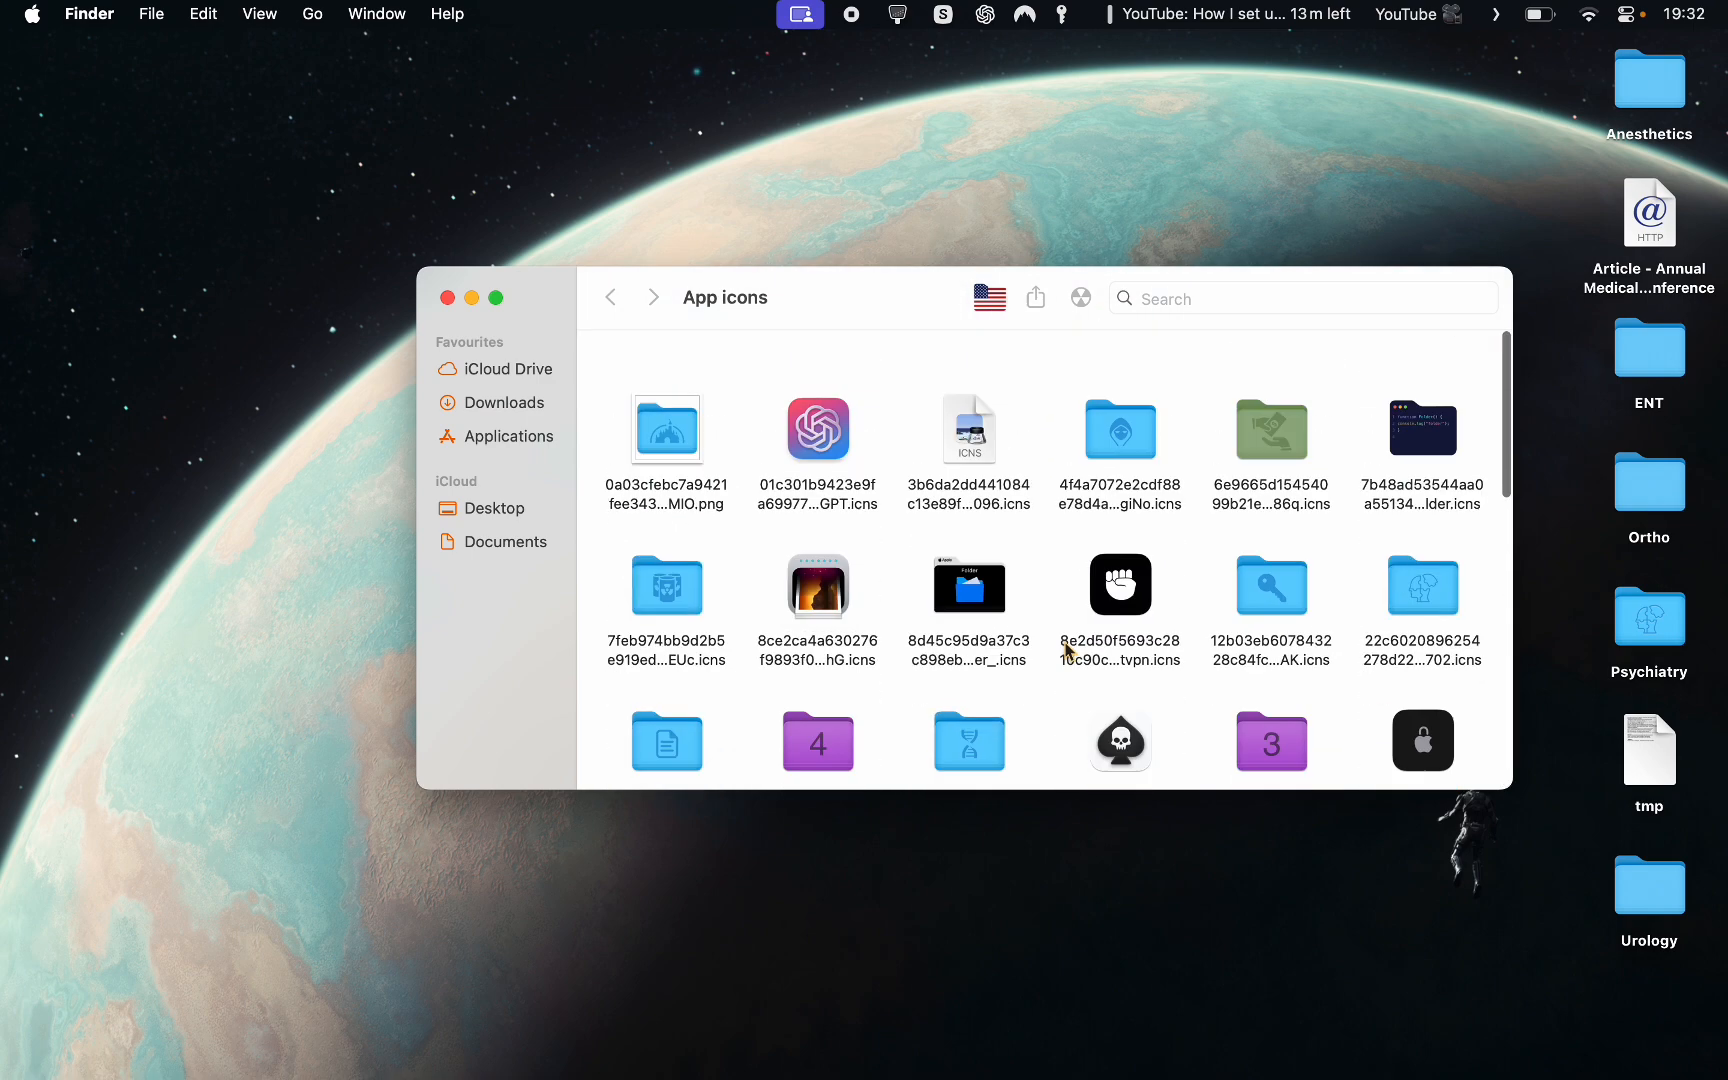
mouse_move(4, 635)
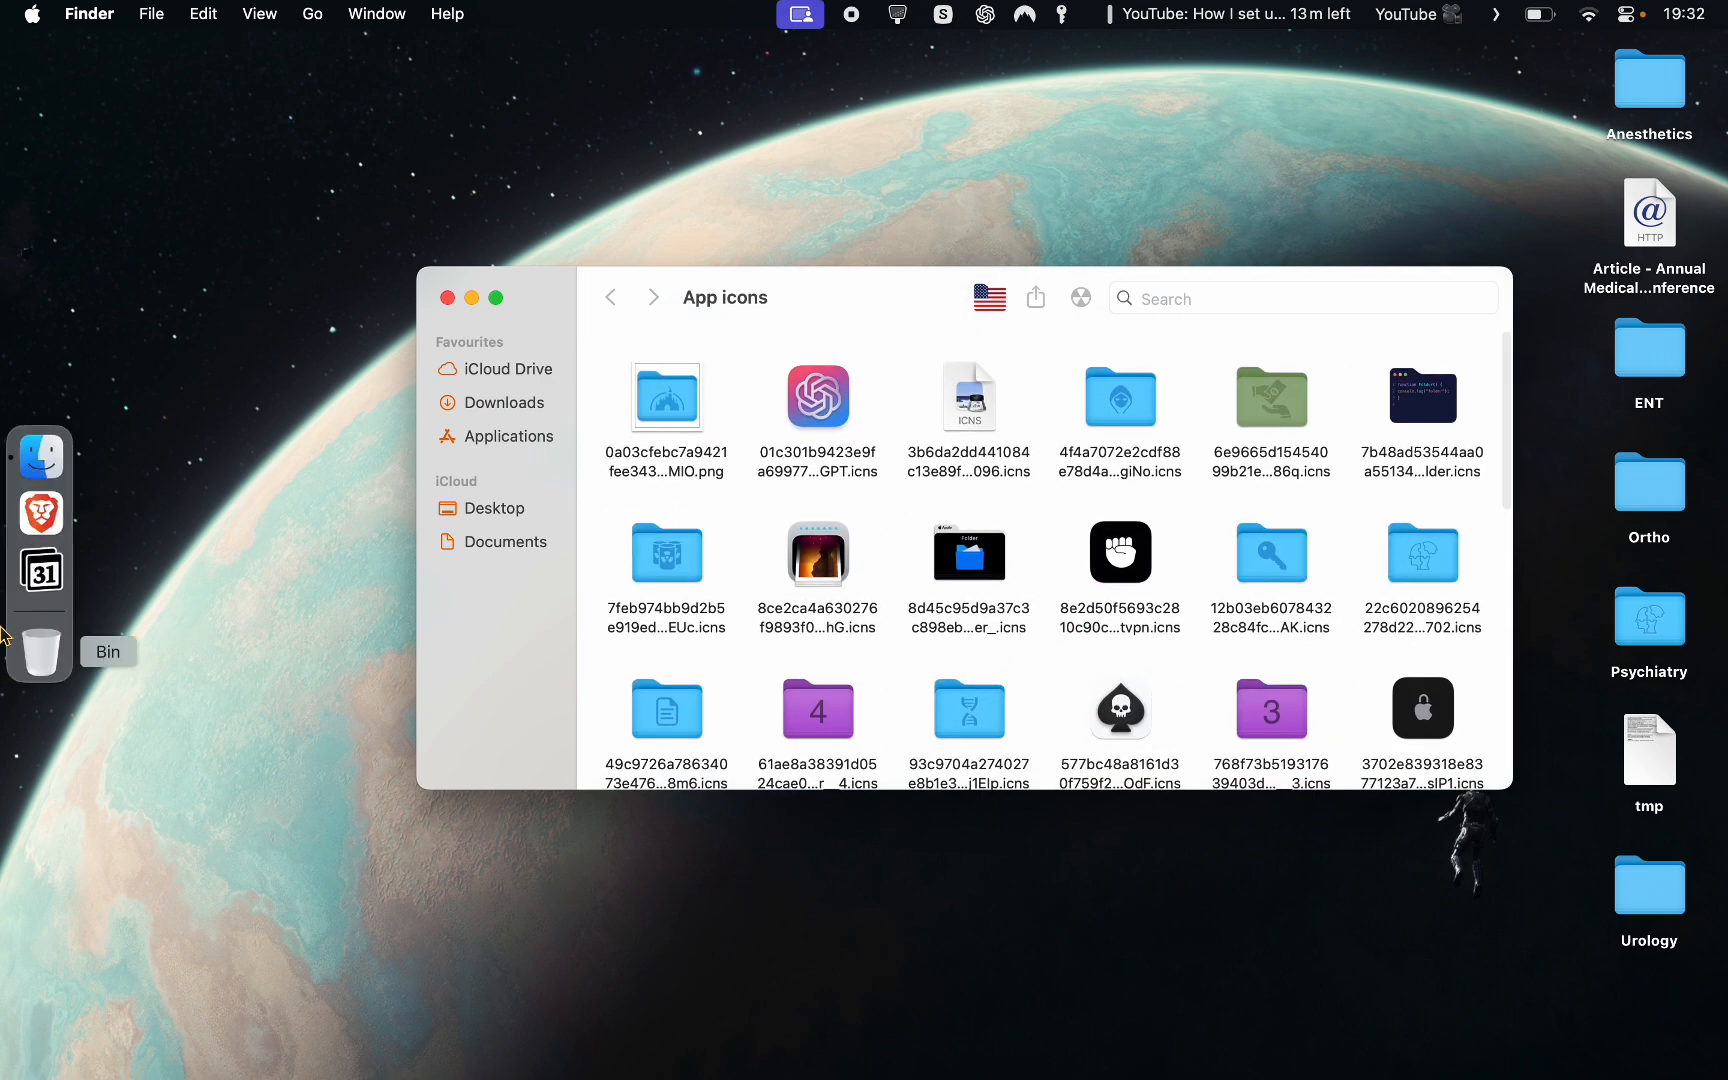
Step: Enter "macosicons" in Spotlight to show the icon site's name, and dismiss the search without opening it
key("super+space")
type("ma")
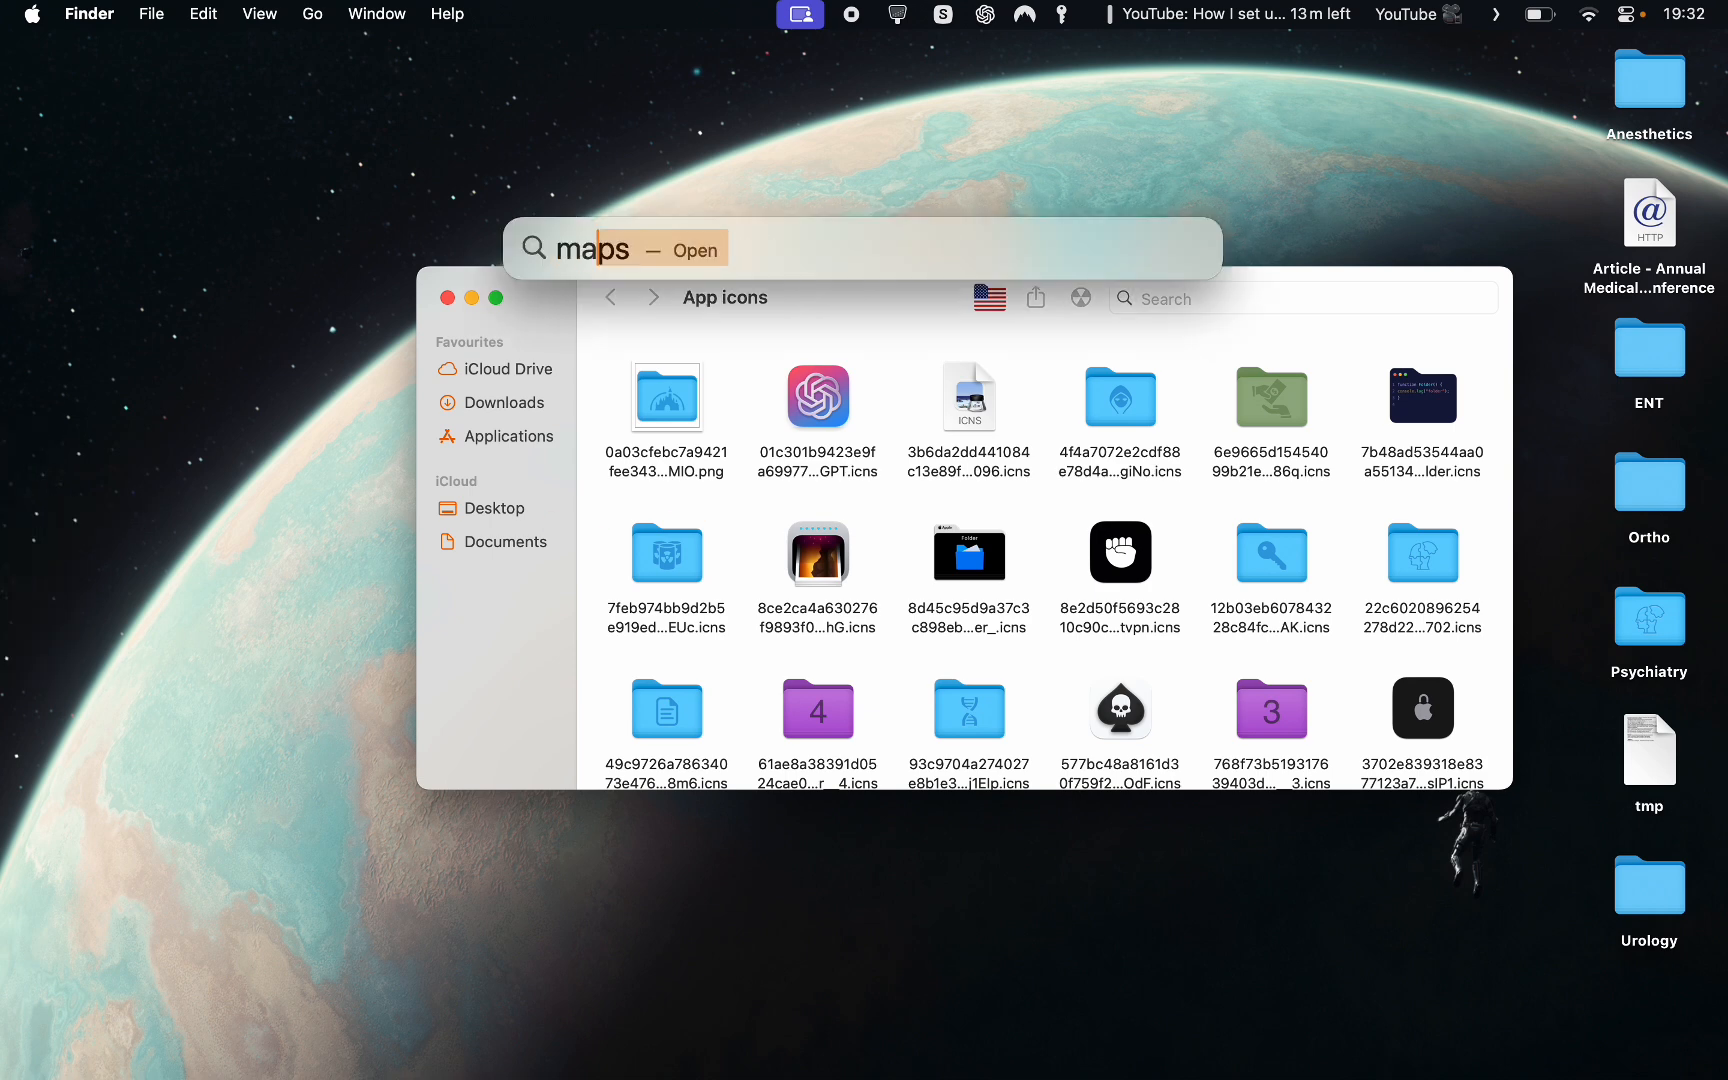
type("cosicons")
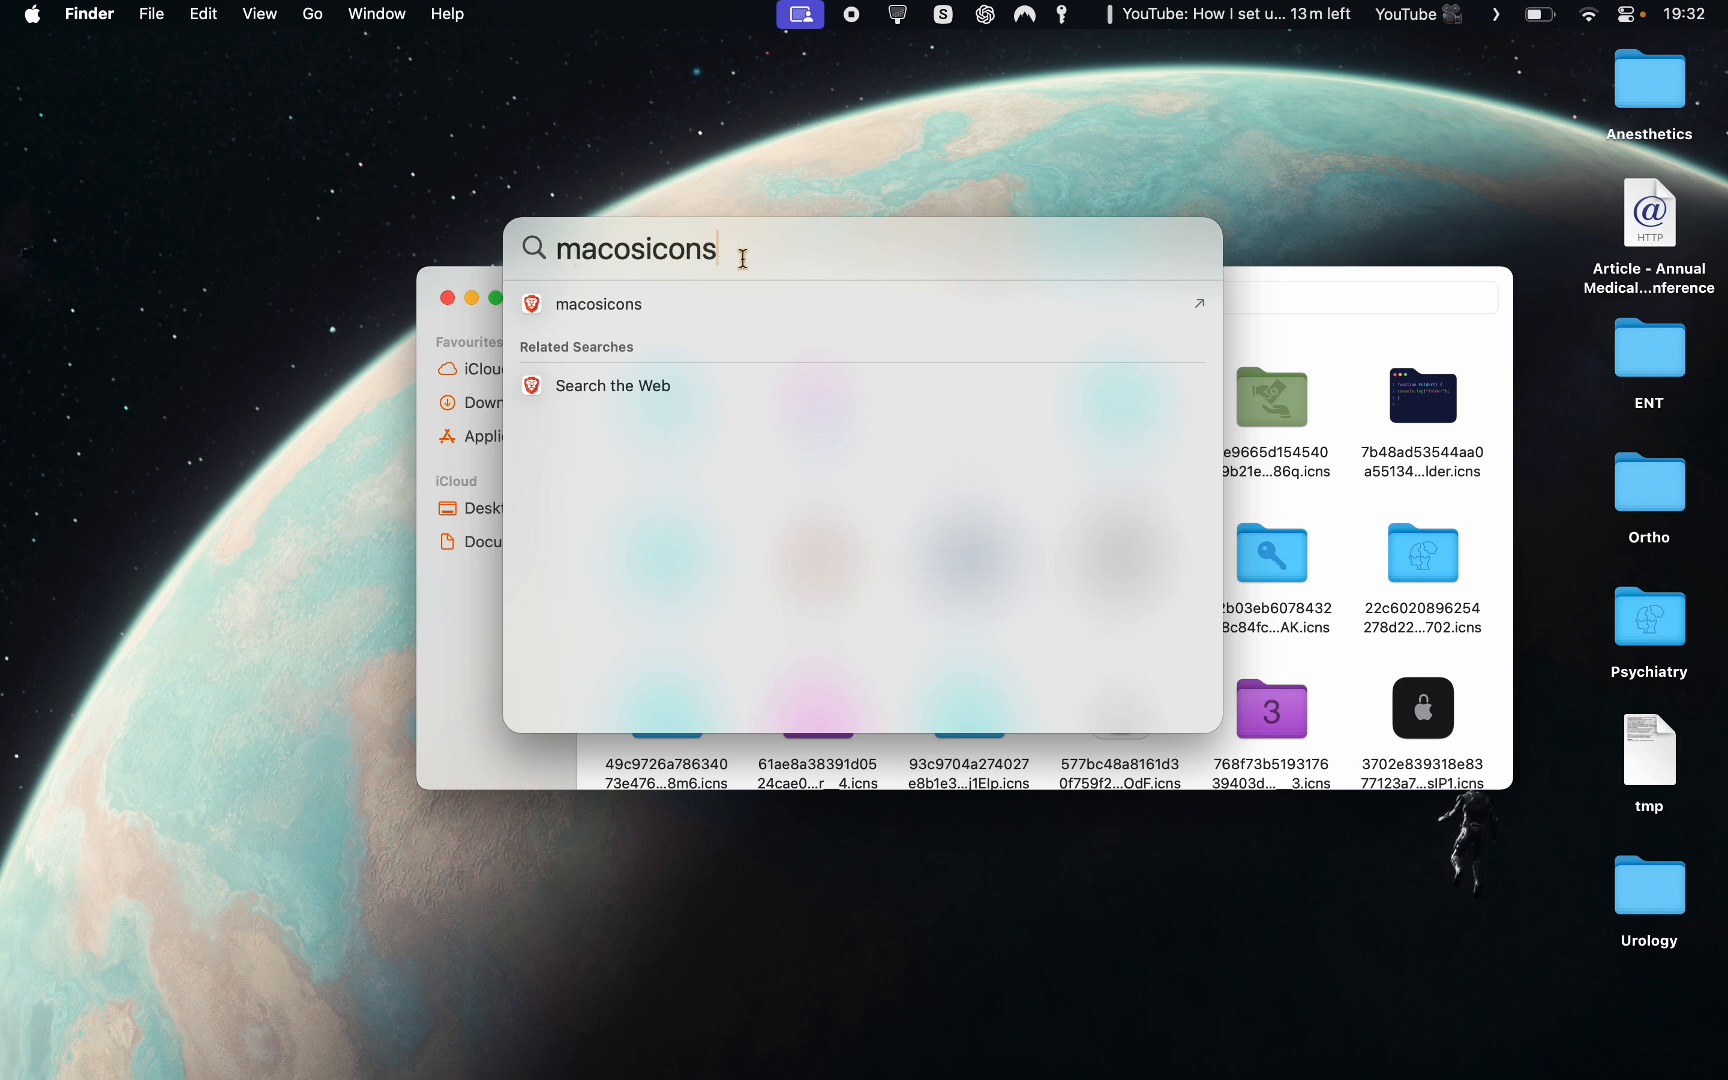
key("Escape")
key("Escape")
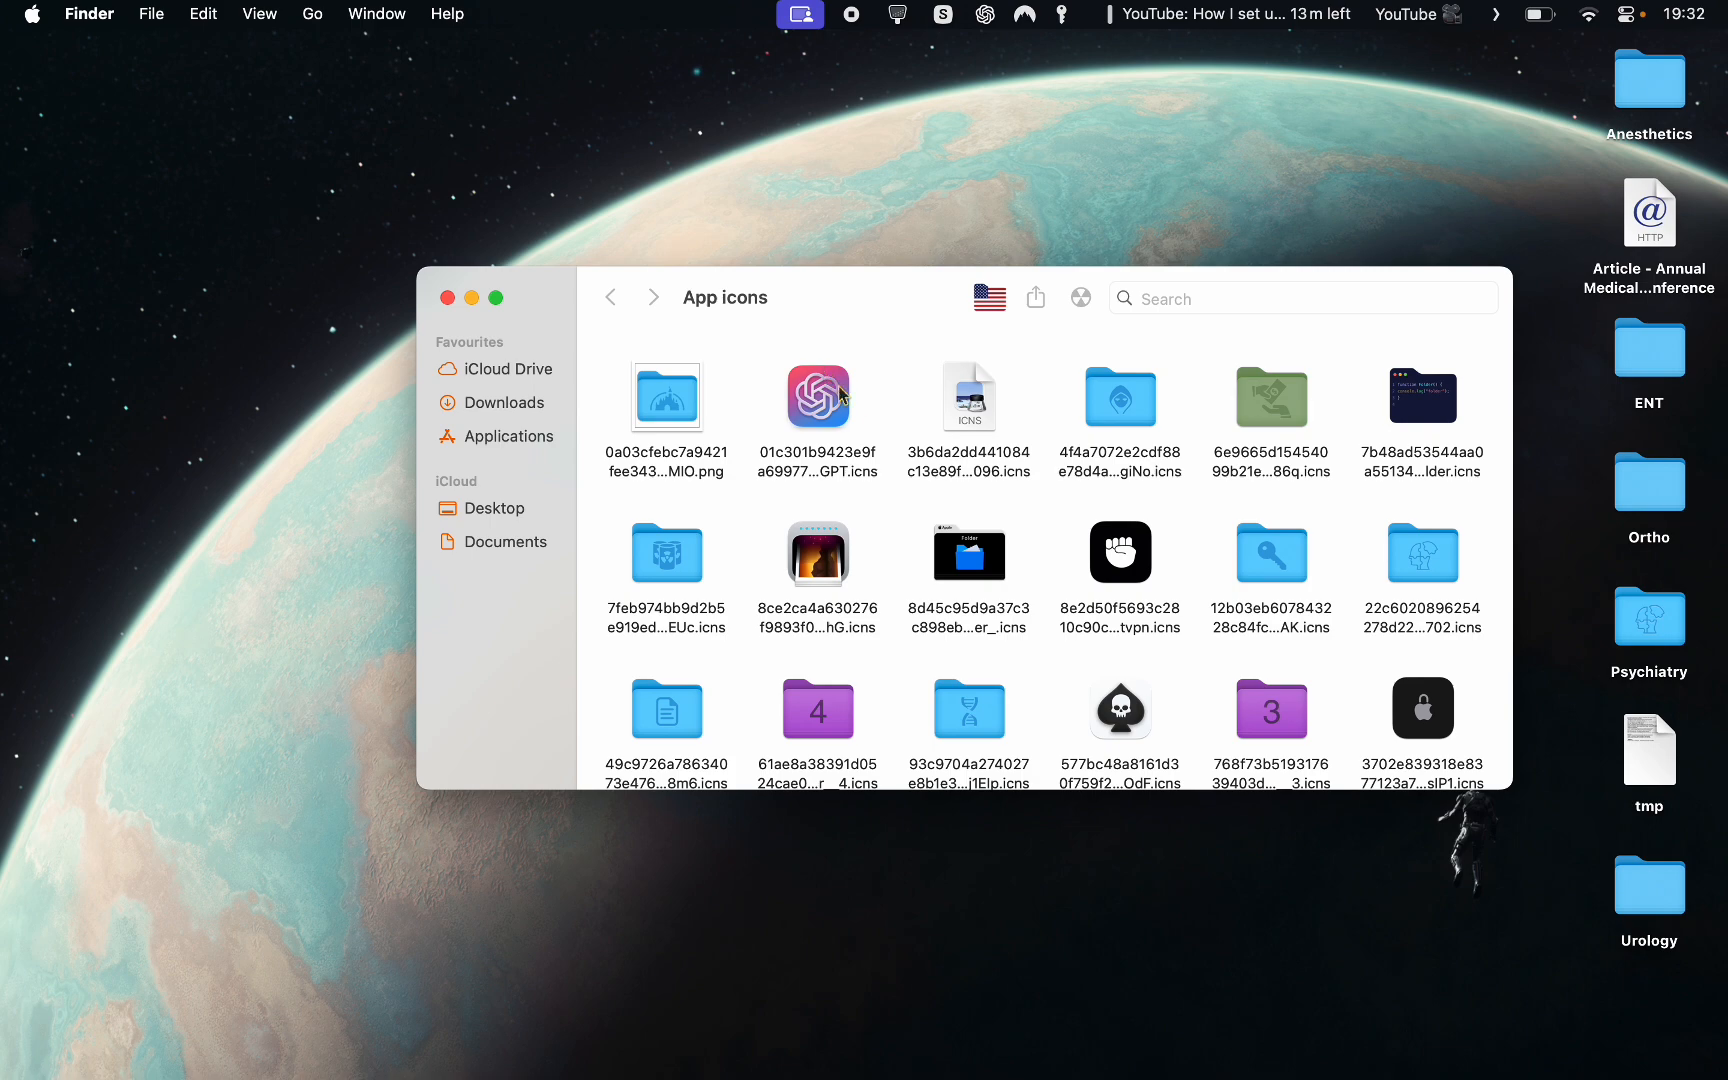
Step: Examine the custom folder and app icons stored in the App icons folder, from the first row to the last
left_click(905, 413)
scroll(912, 512, "down", 15)
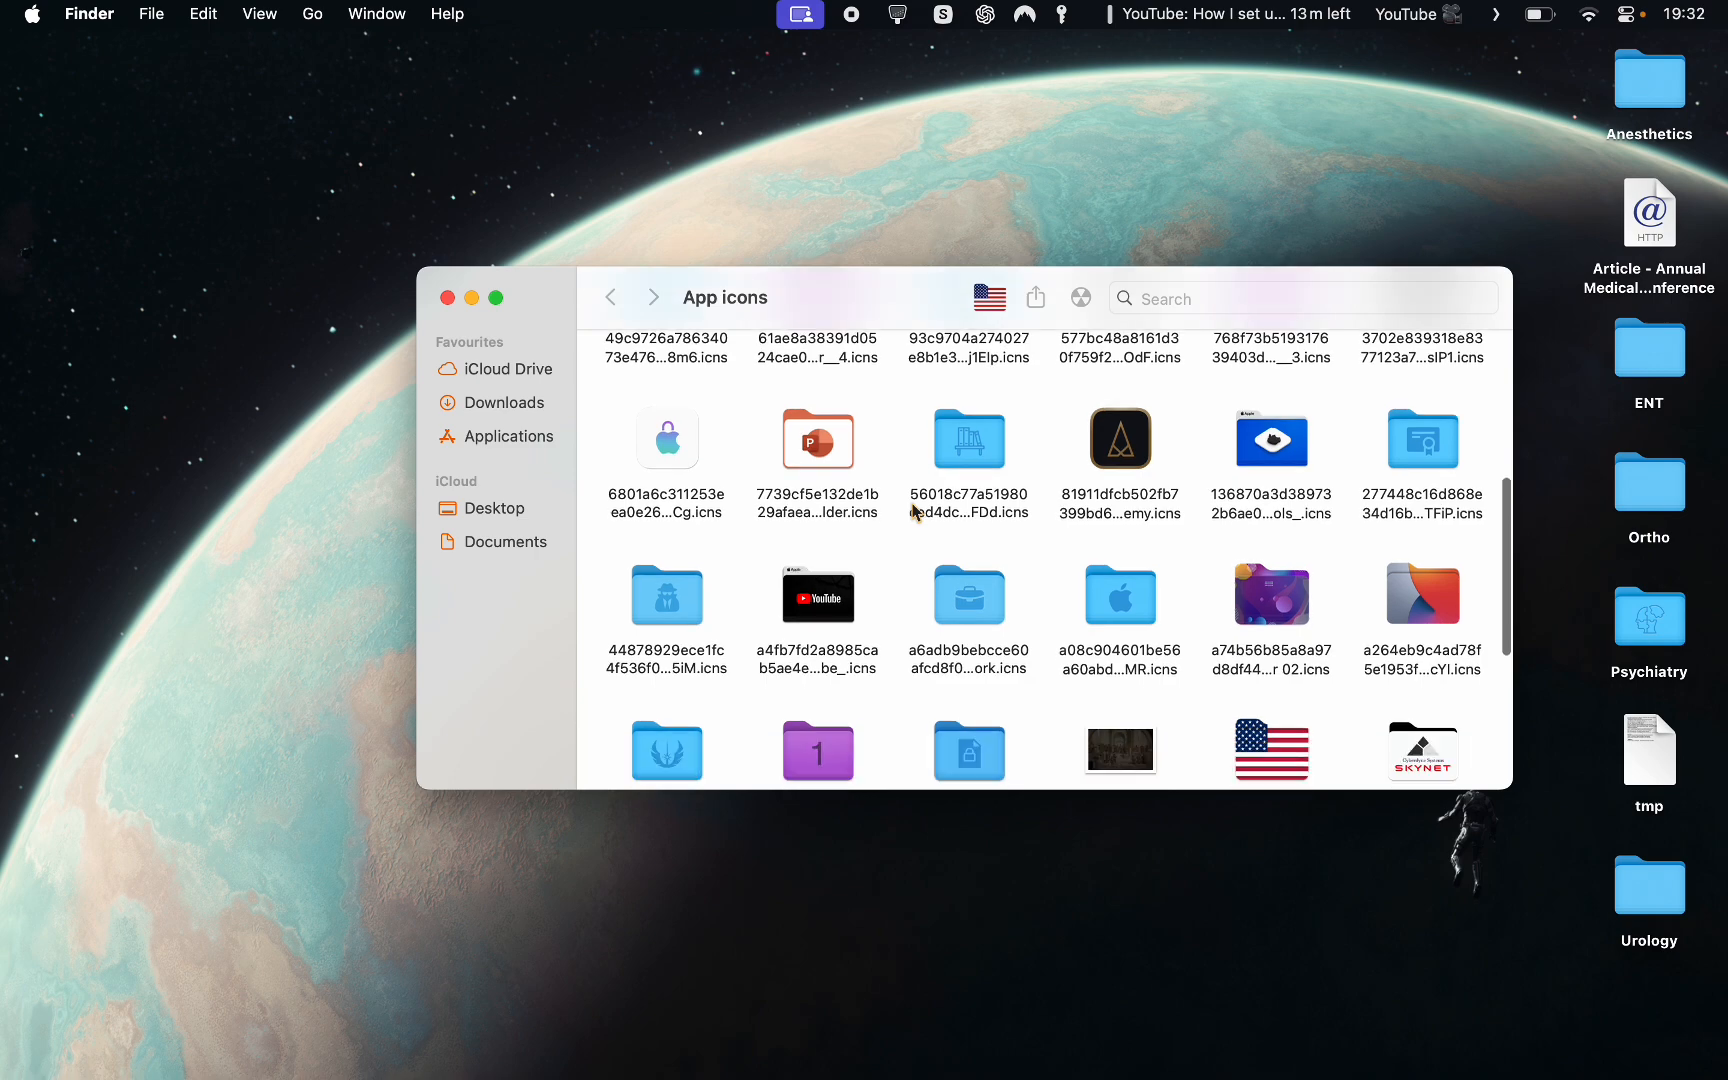
scroll(912, 512, "down", 2)
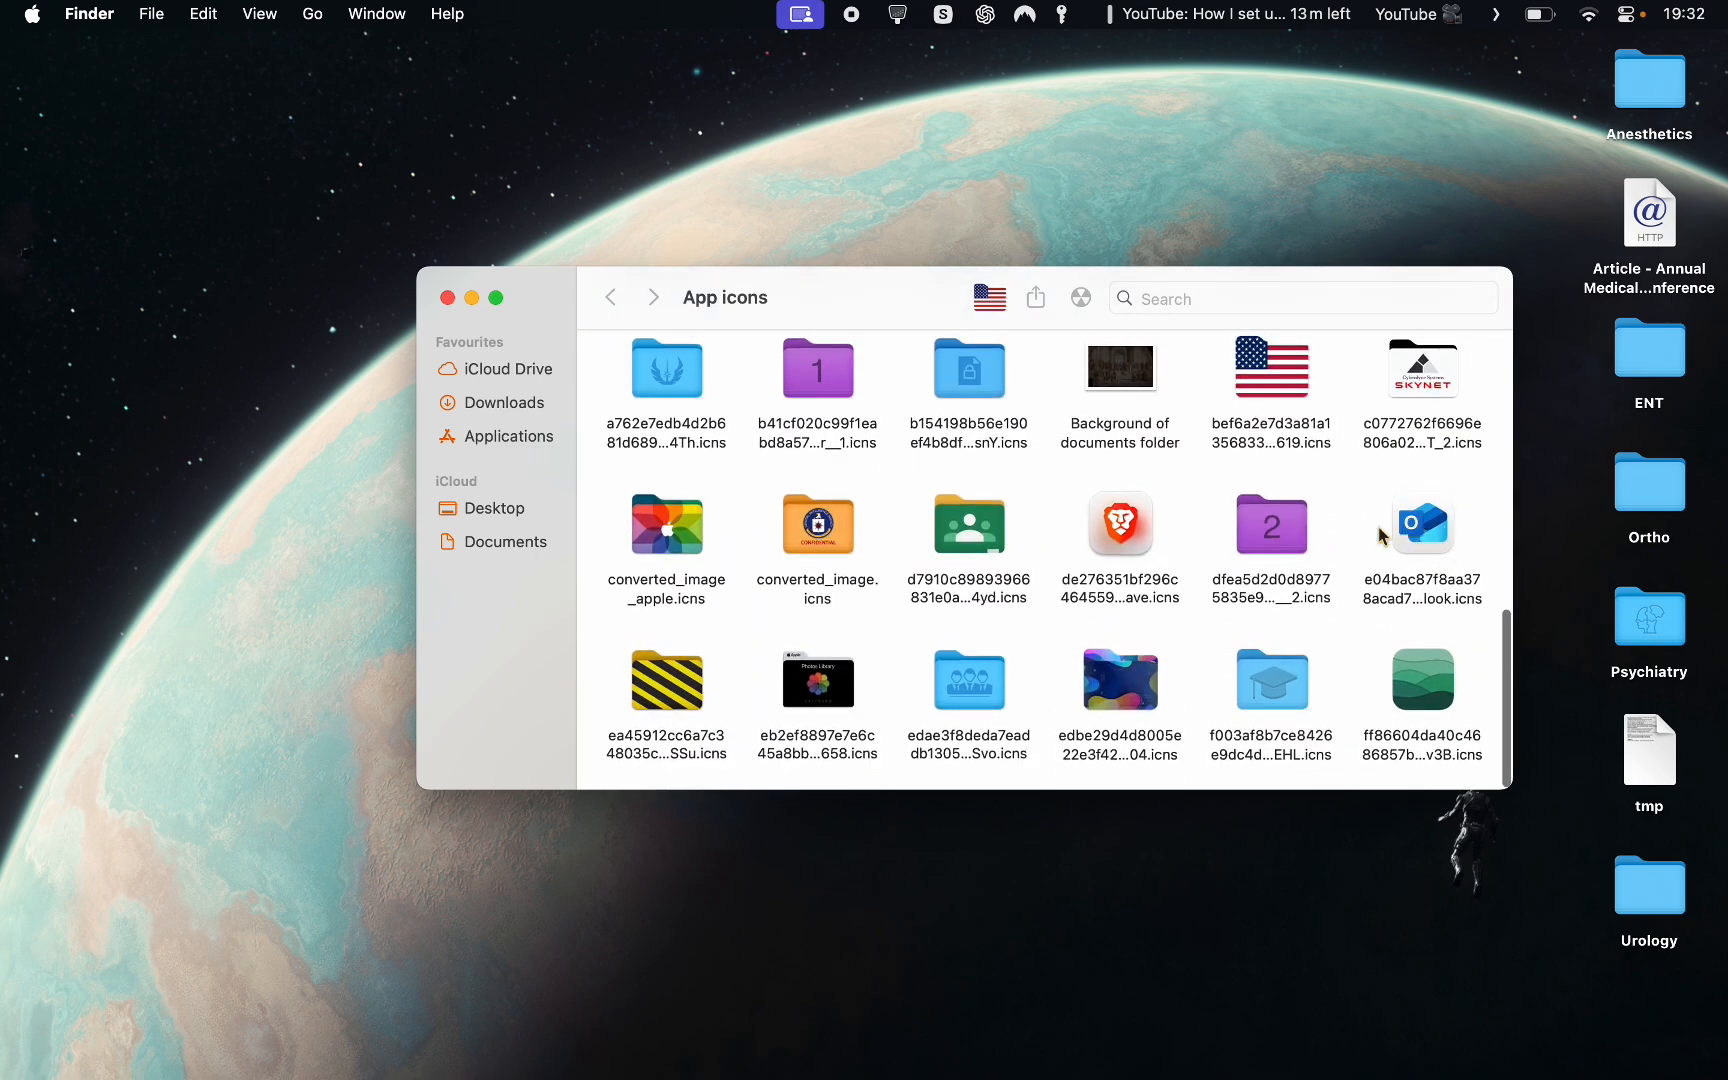
scroll(925, 516, "up", 5)
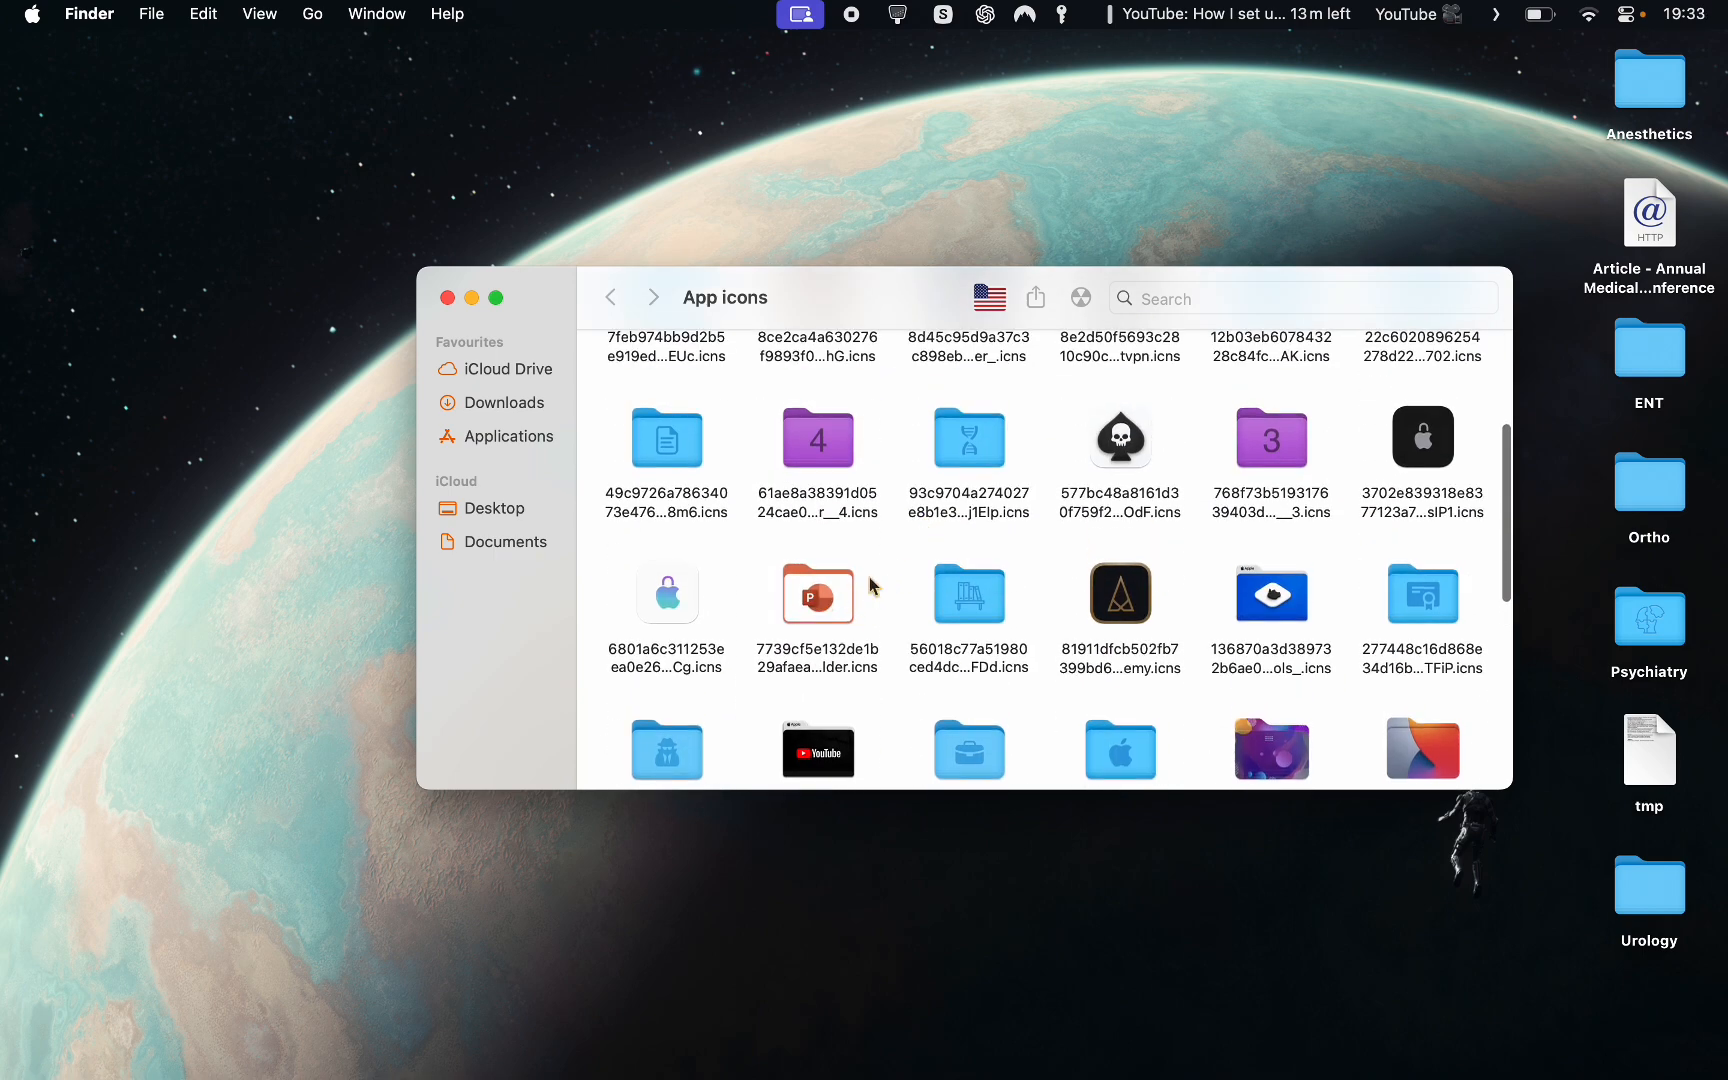
scroll(868, 586, "up", 5)
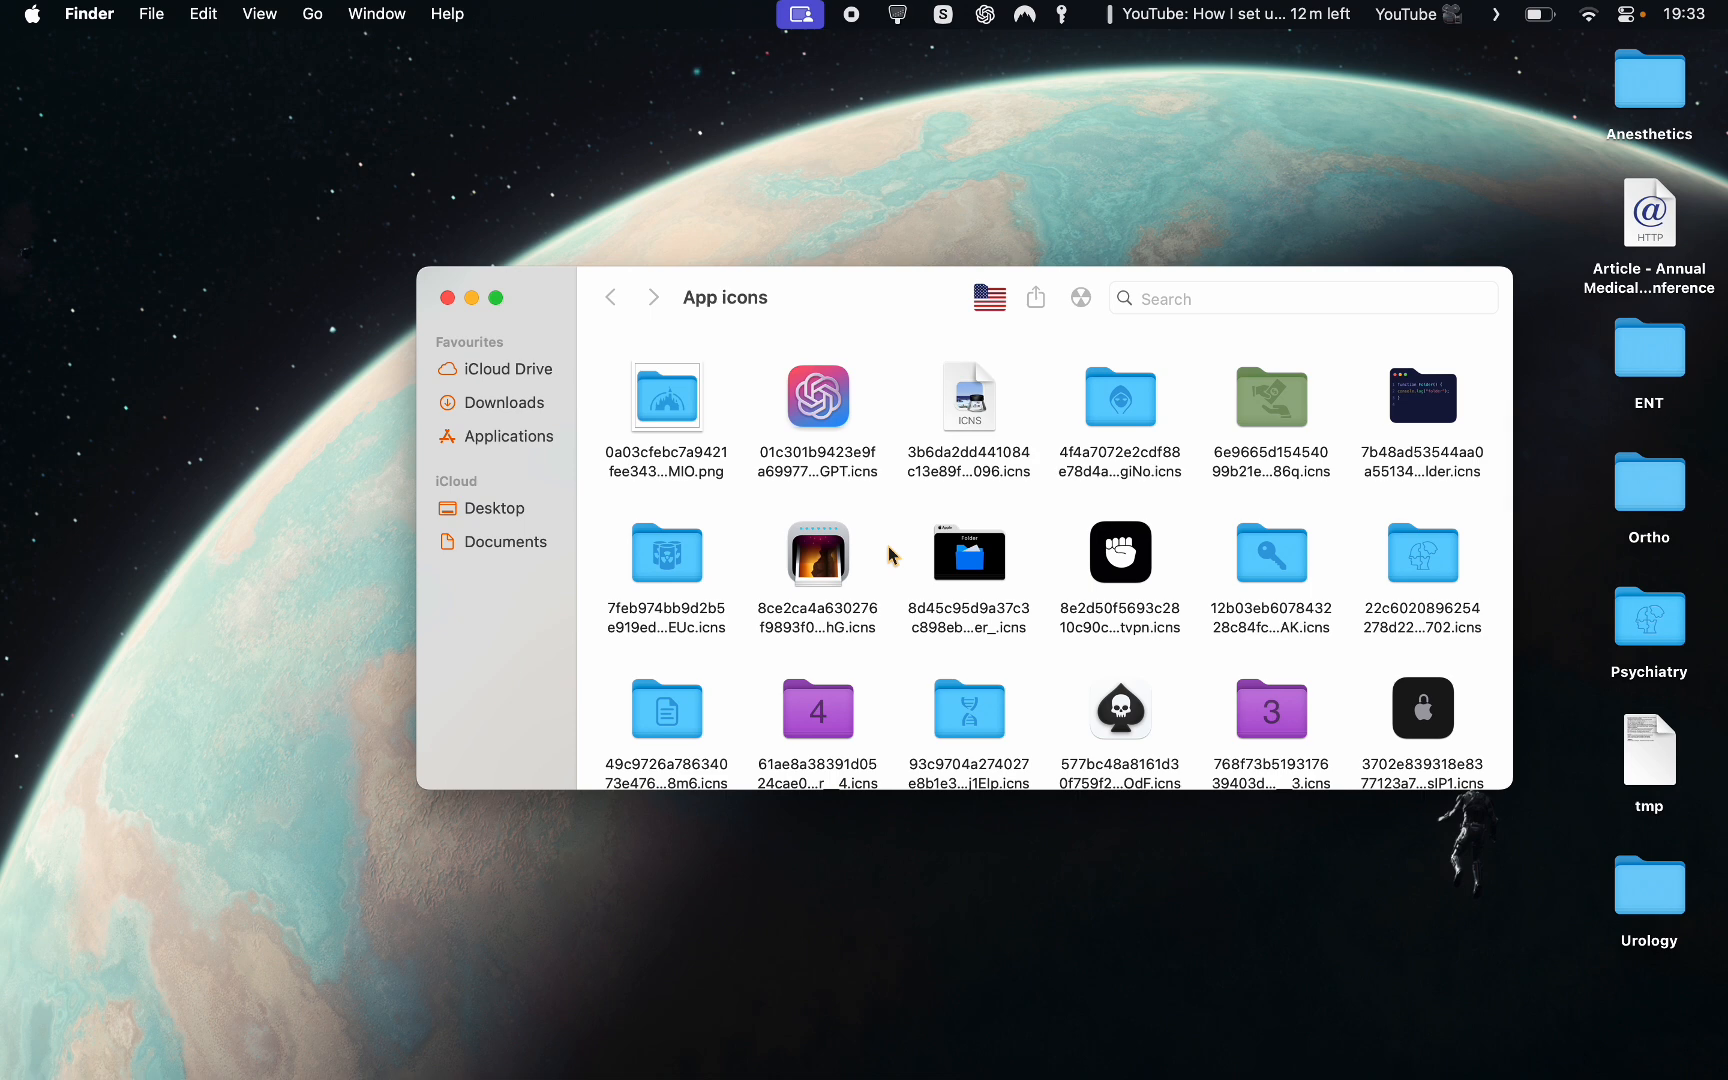
Step: Open the Info window of the ENT desktop folder, browse the stored custom icons, and select ENT's folder icon in its Info window
left_click(1657, 347)
key("super+i")
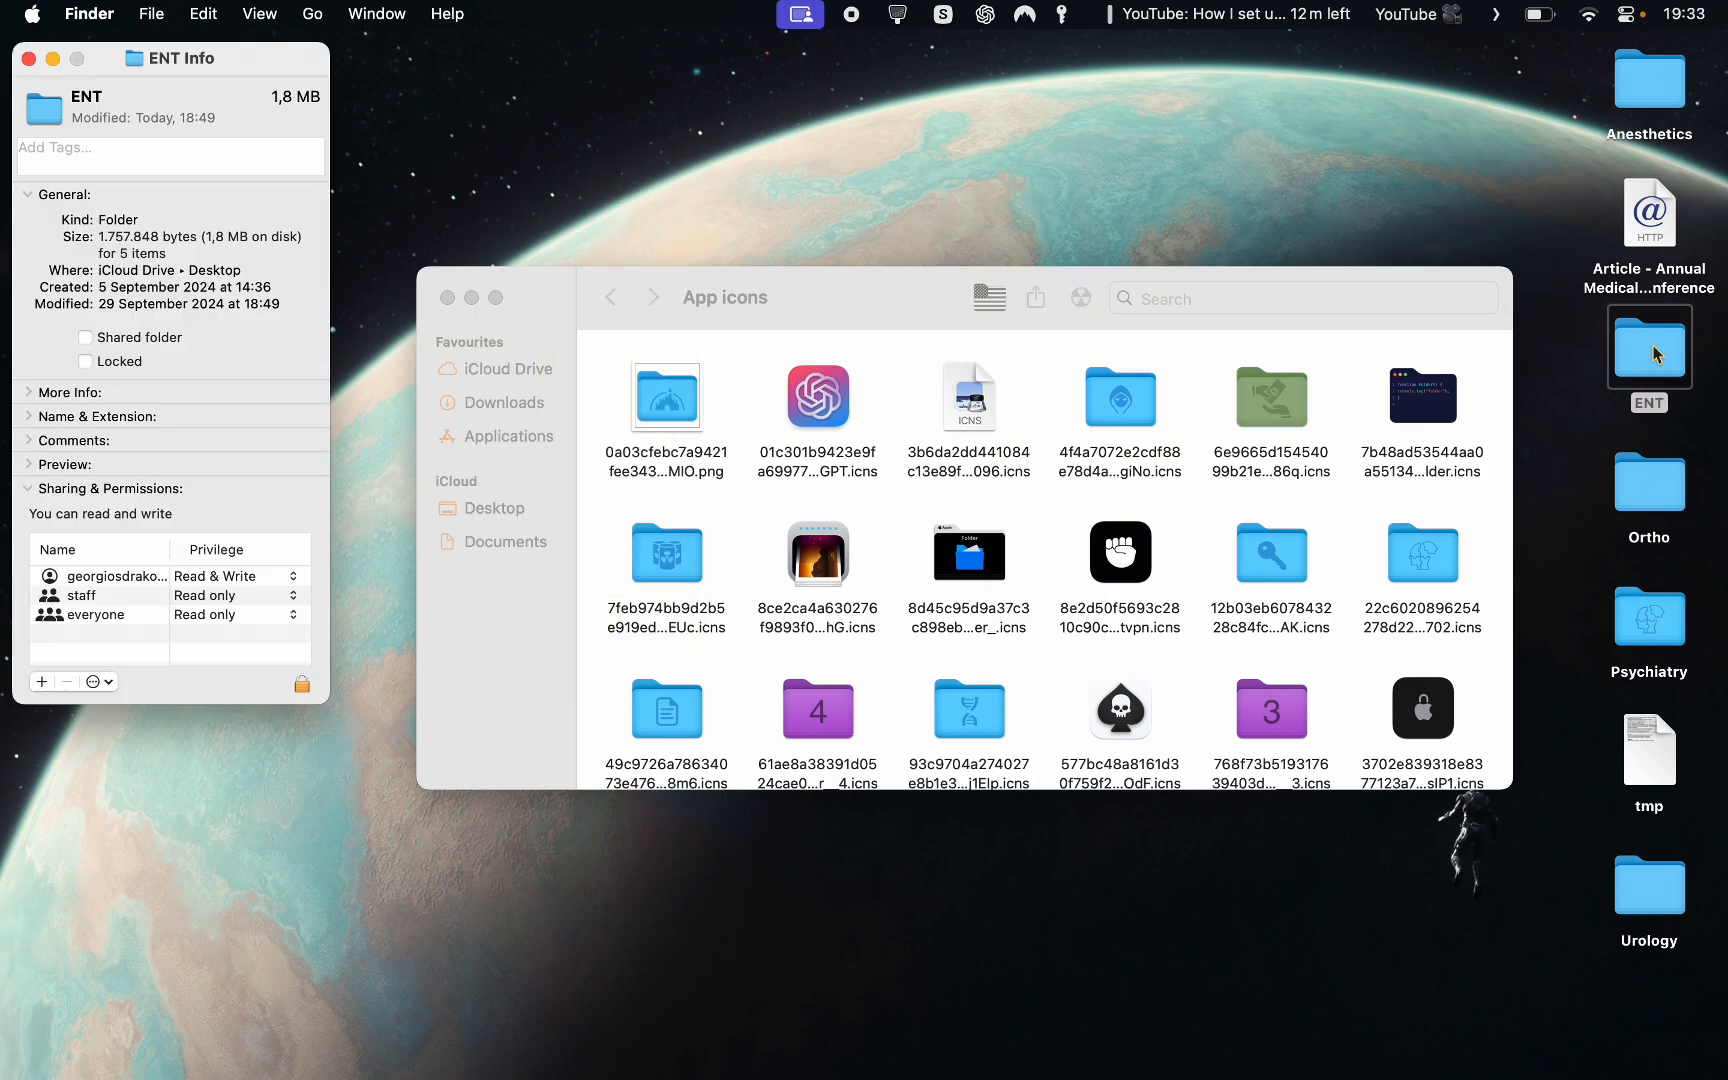
left_click(905, 505)
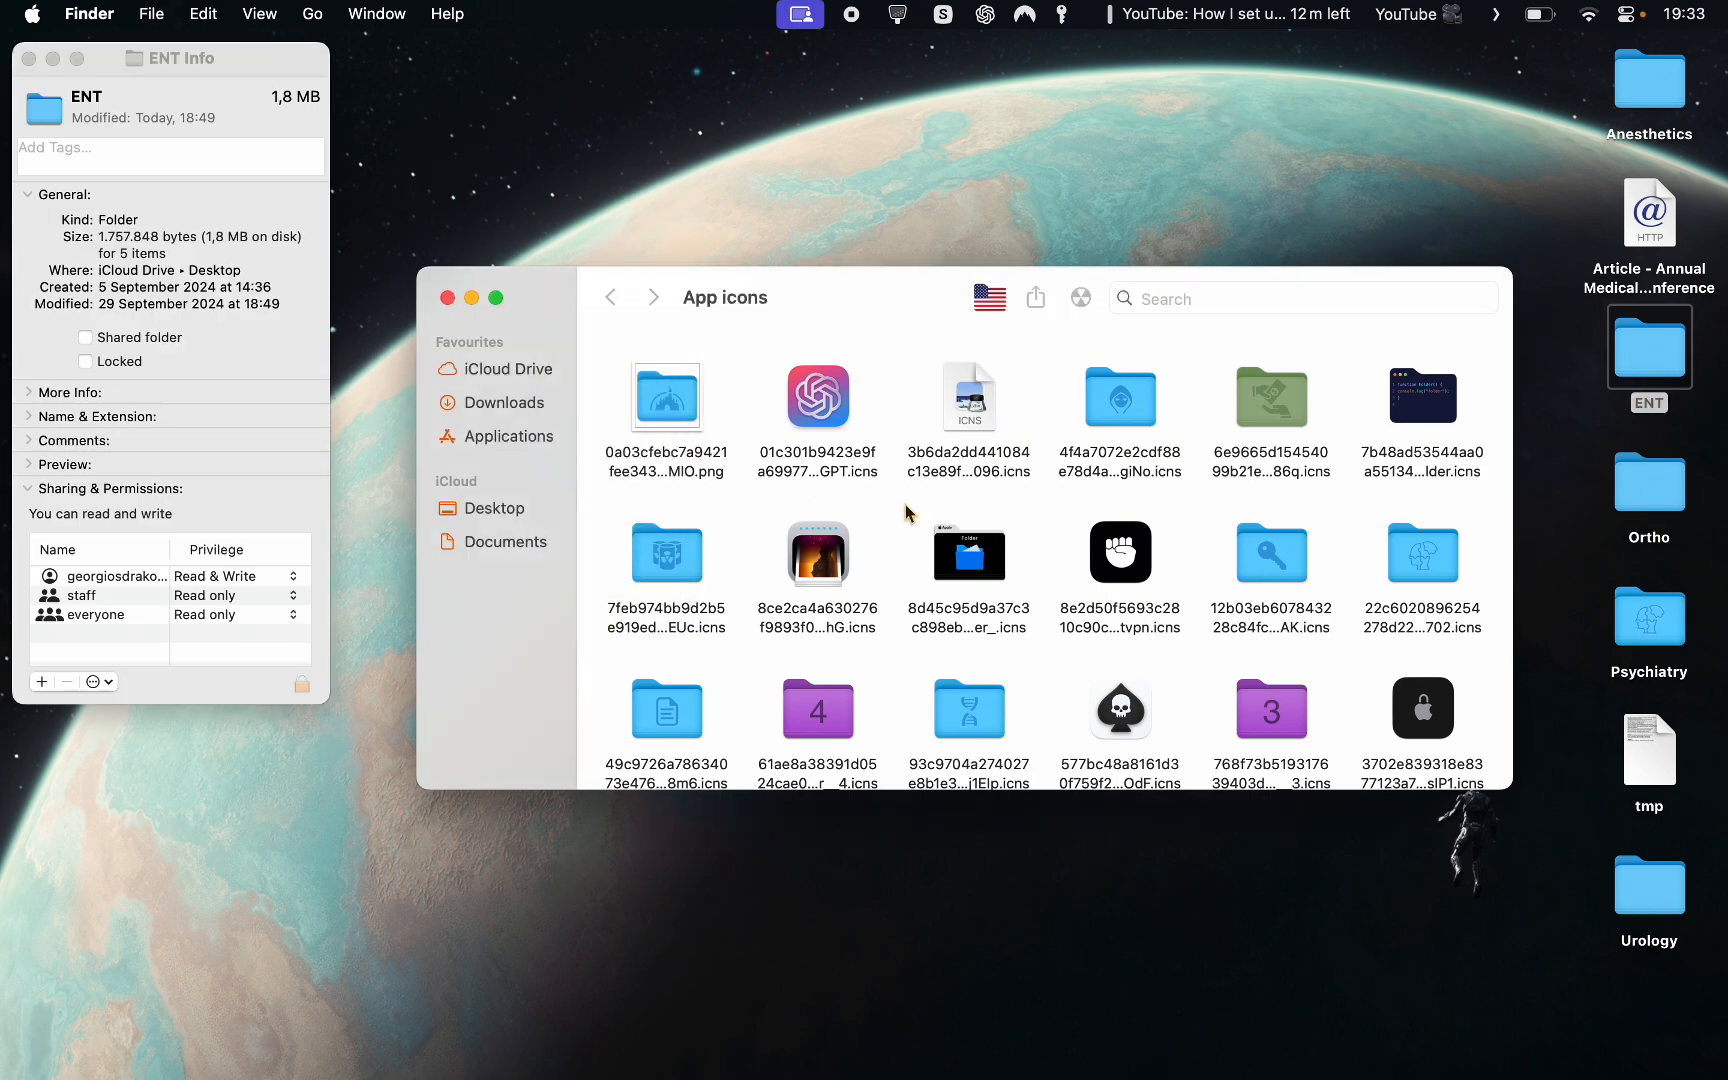
scroll(900, 540, "down", 3)
scroll(903, 543, "down", 2)
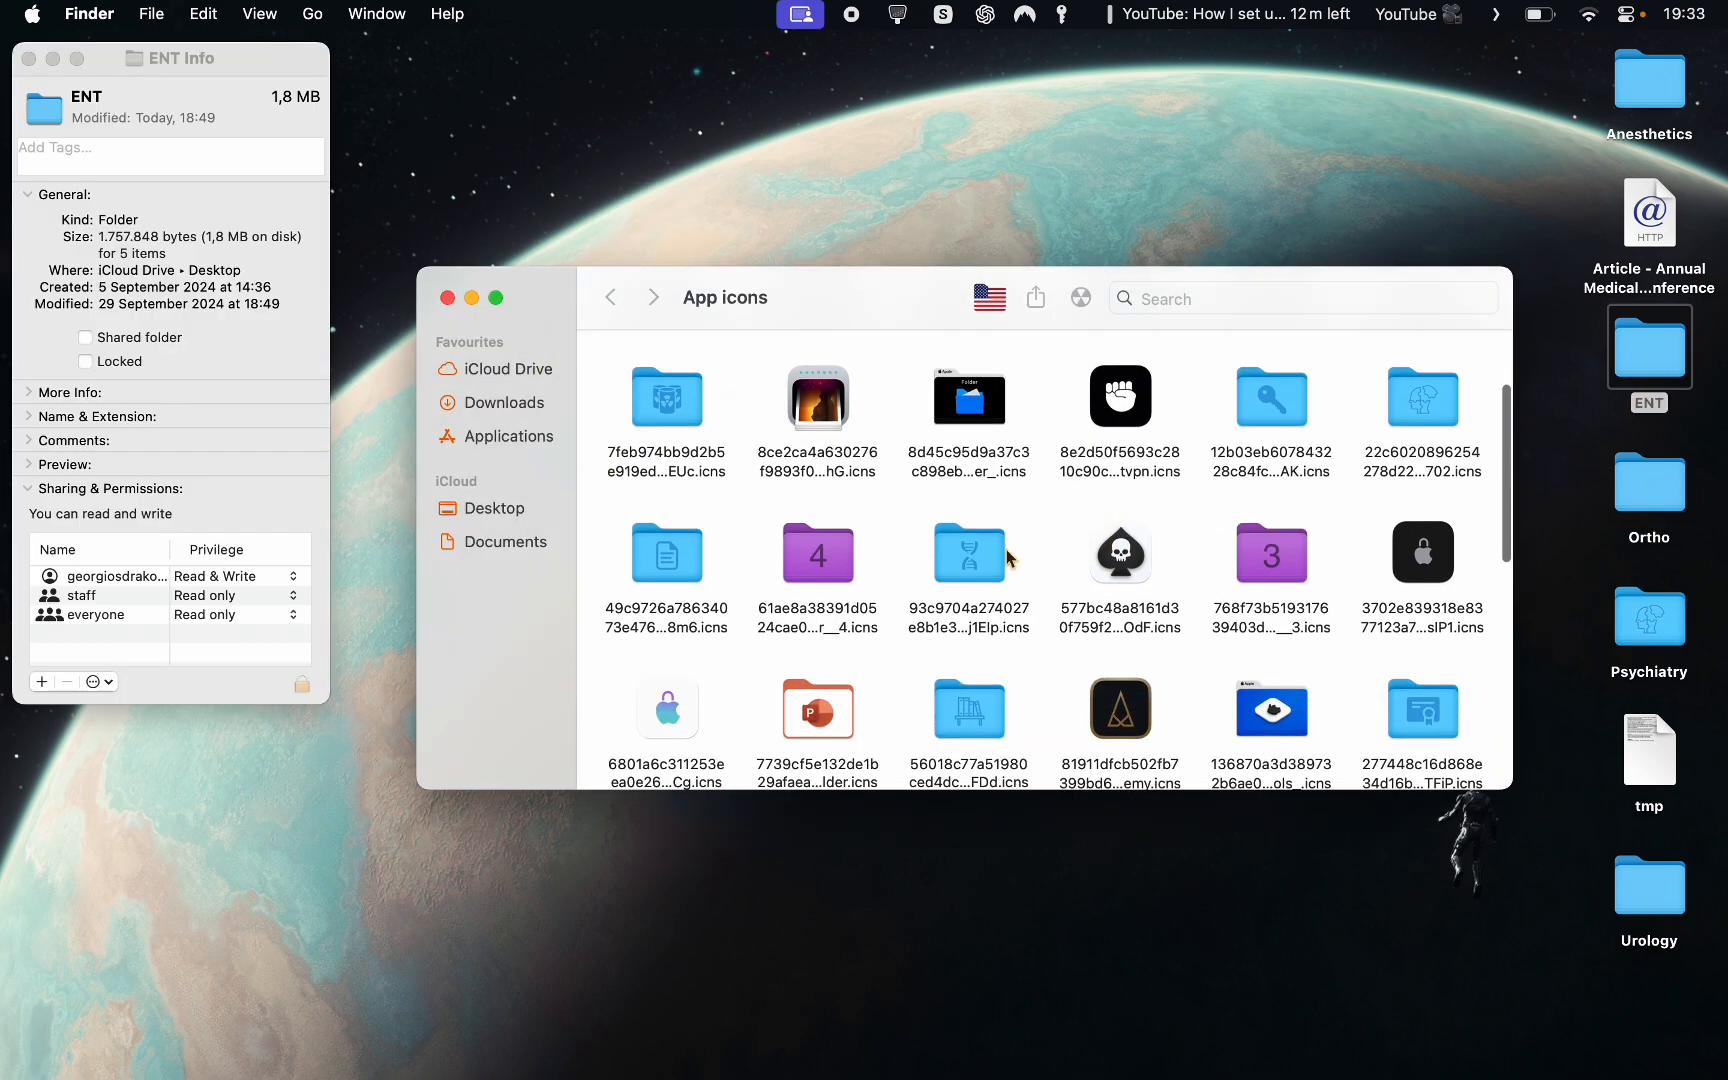
scroll(1030, 510, "down", 2)
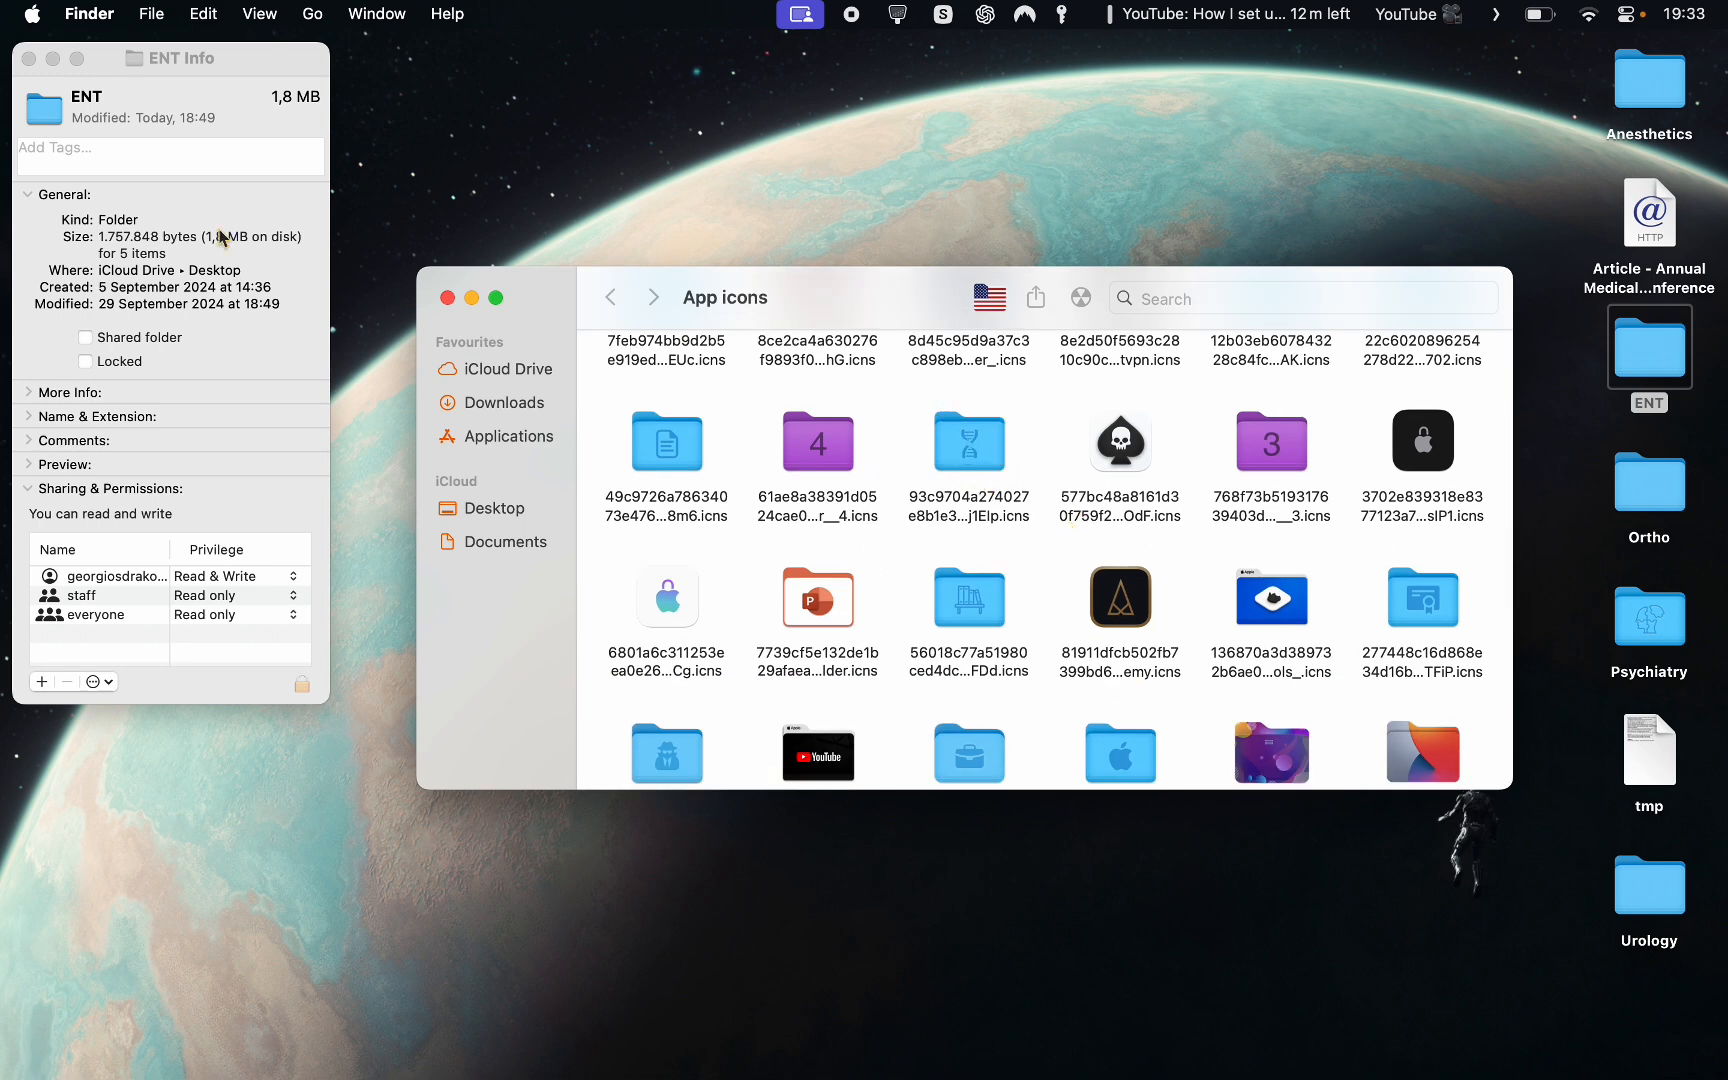
left_click(288, 196)
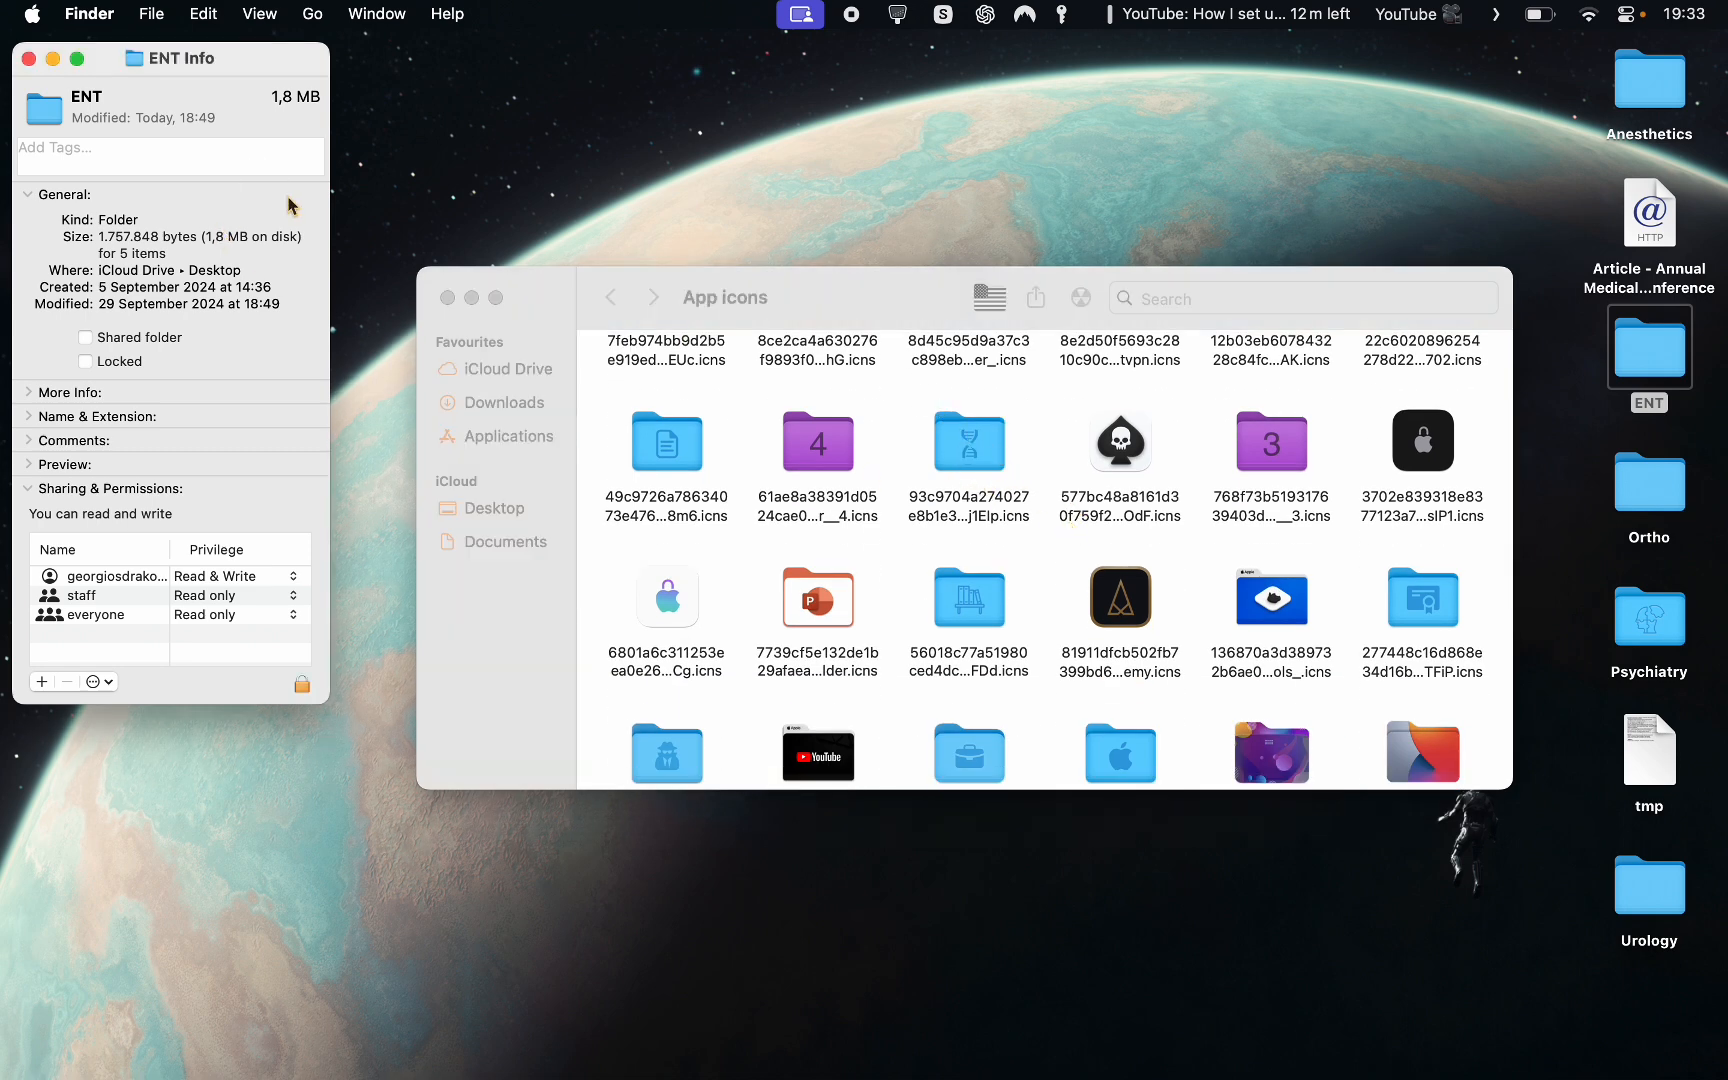
left_click(50, 120)
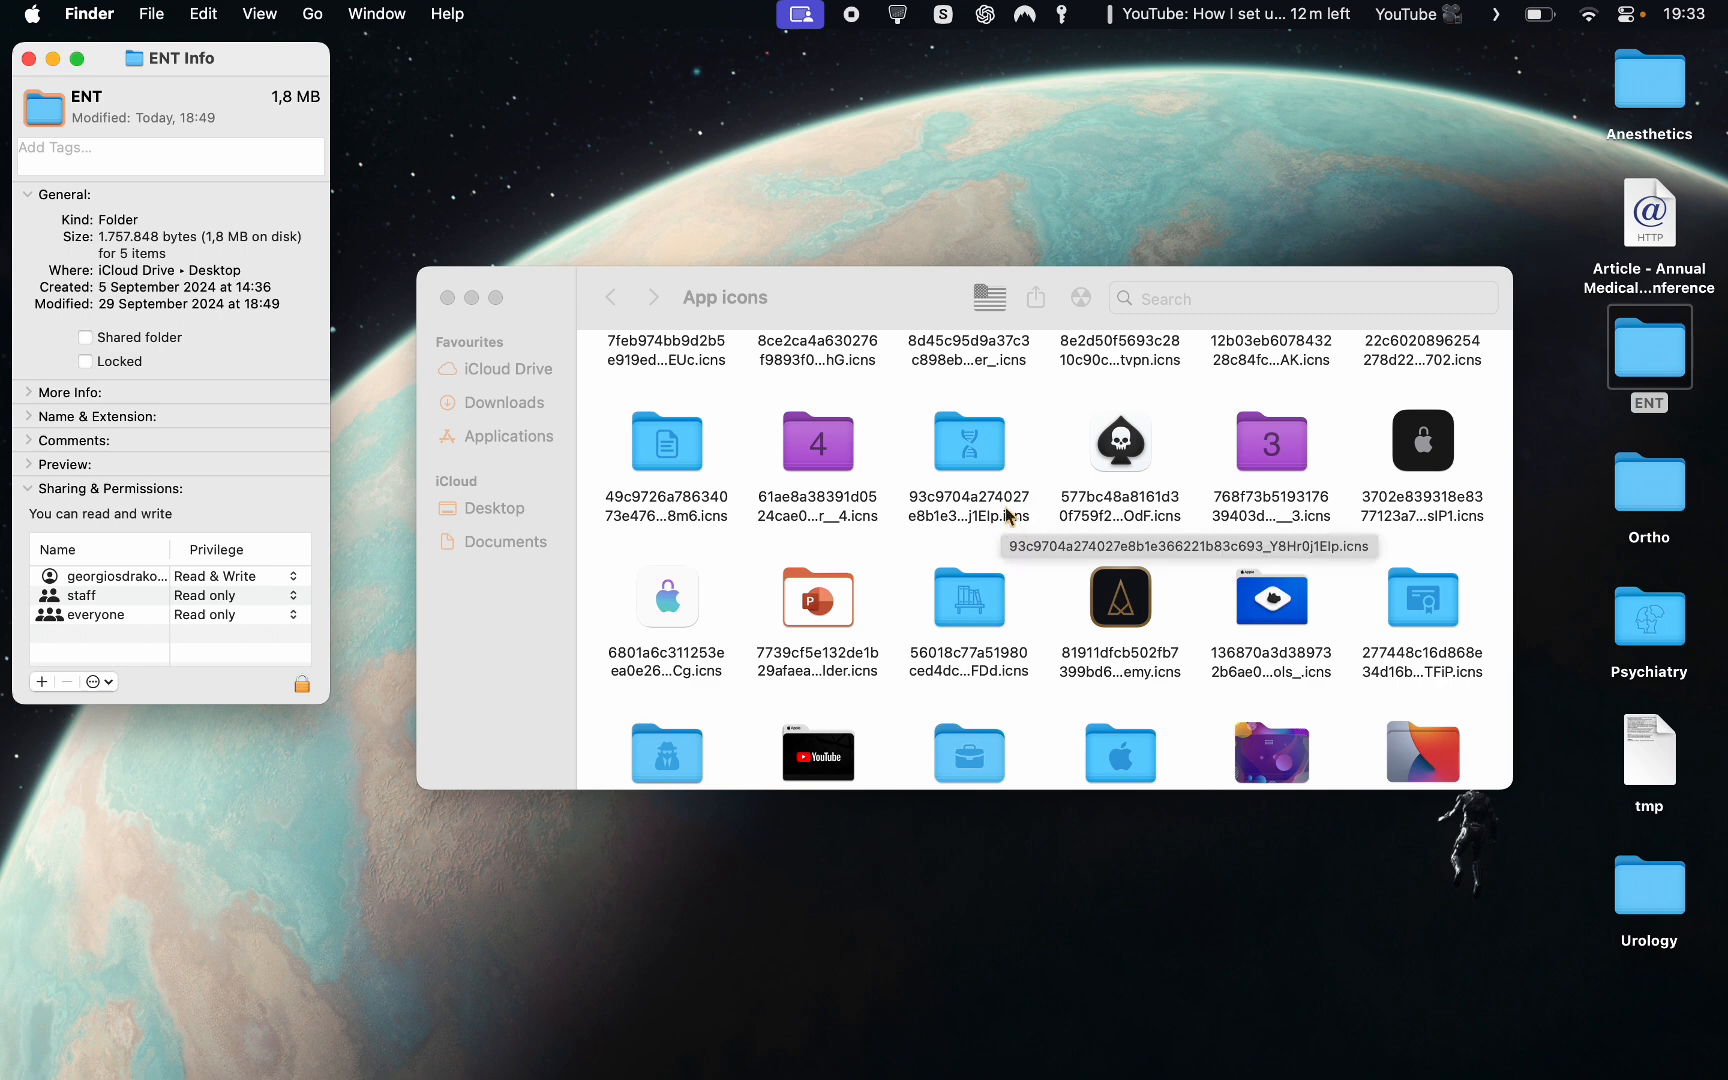
Step: Apply the stored blue DNA folder icon to the ENT folder through its Info window, and remove it to restore the default icon
left_click_drag(995, 478, 44, 108)
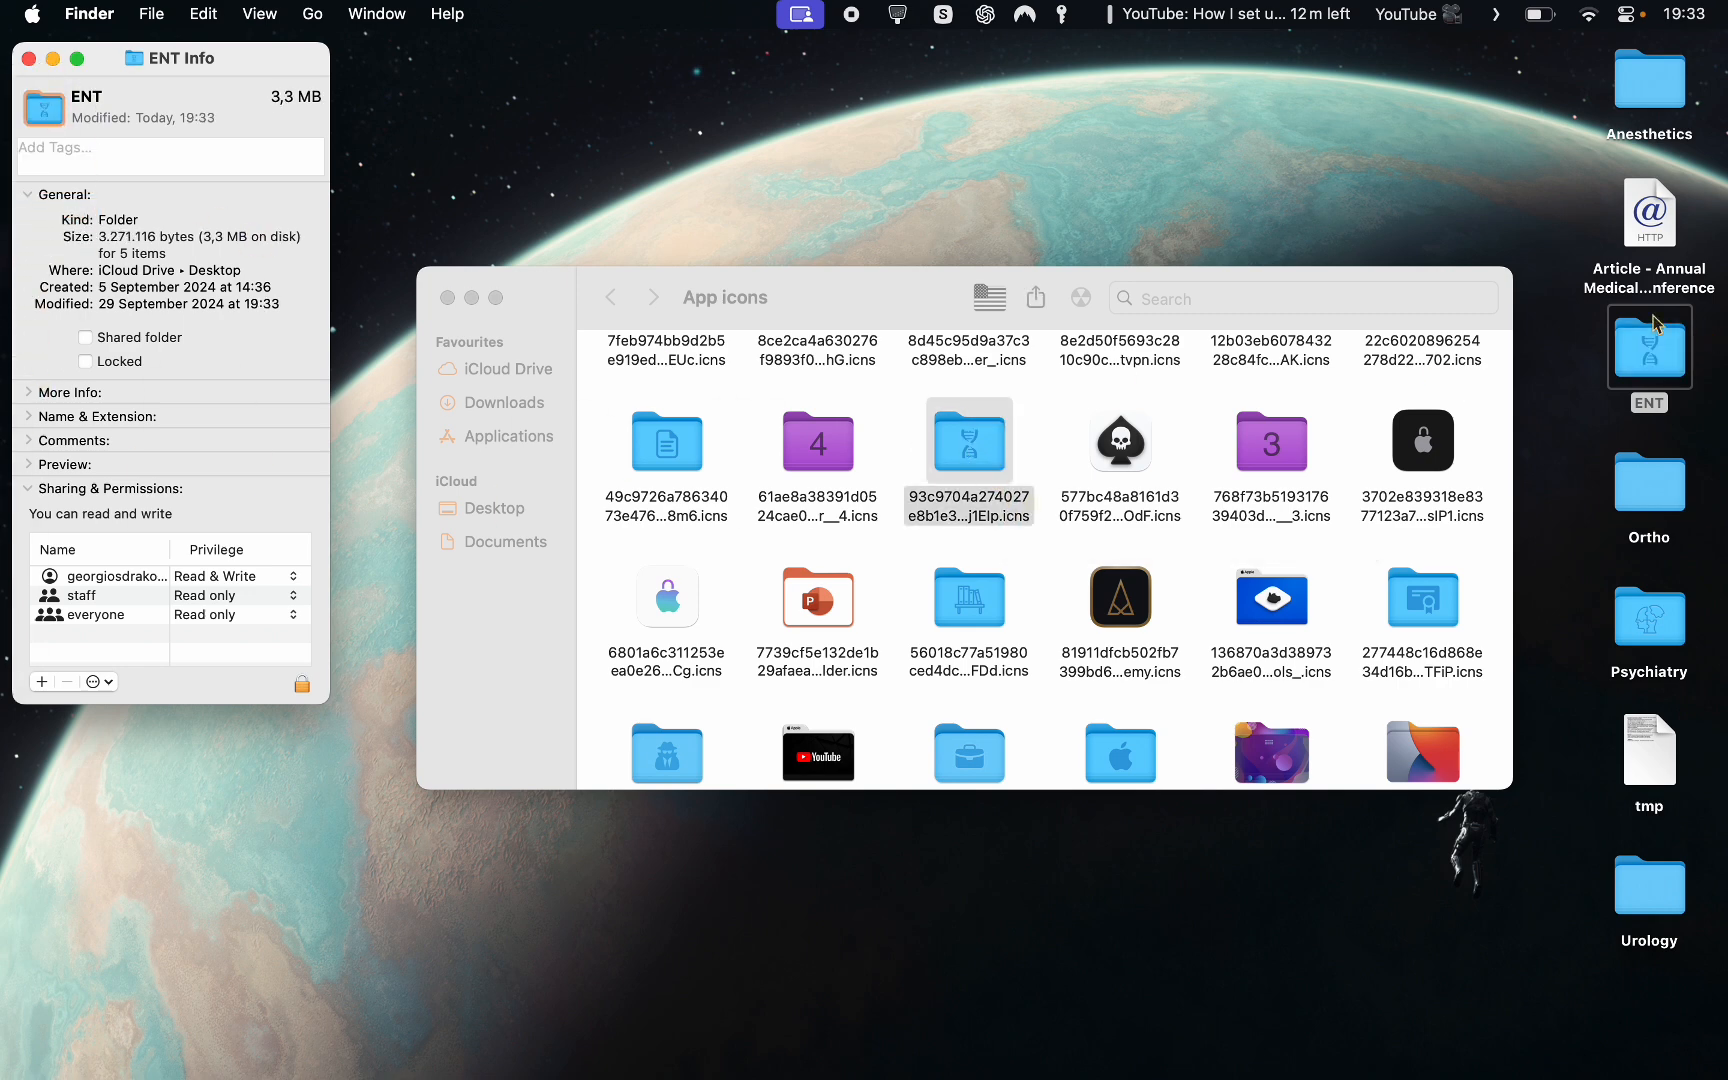
left_click(1550, 400)
left_click(1552, 410)
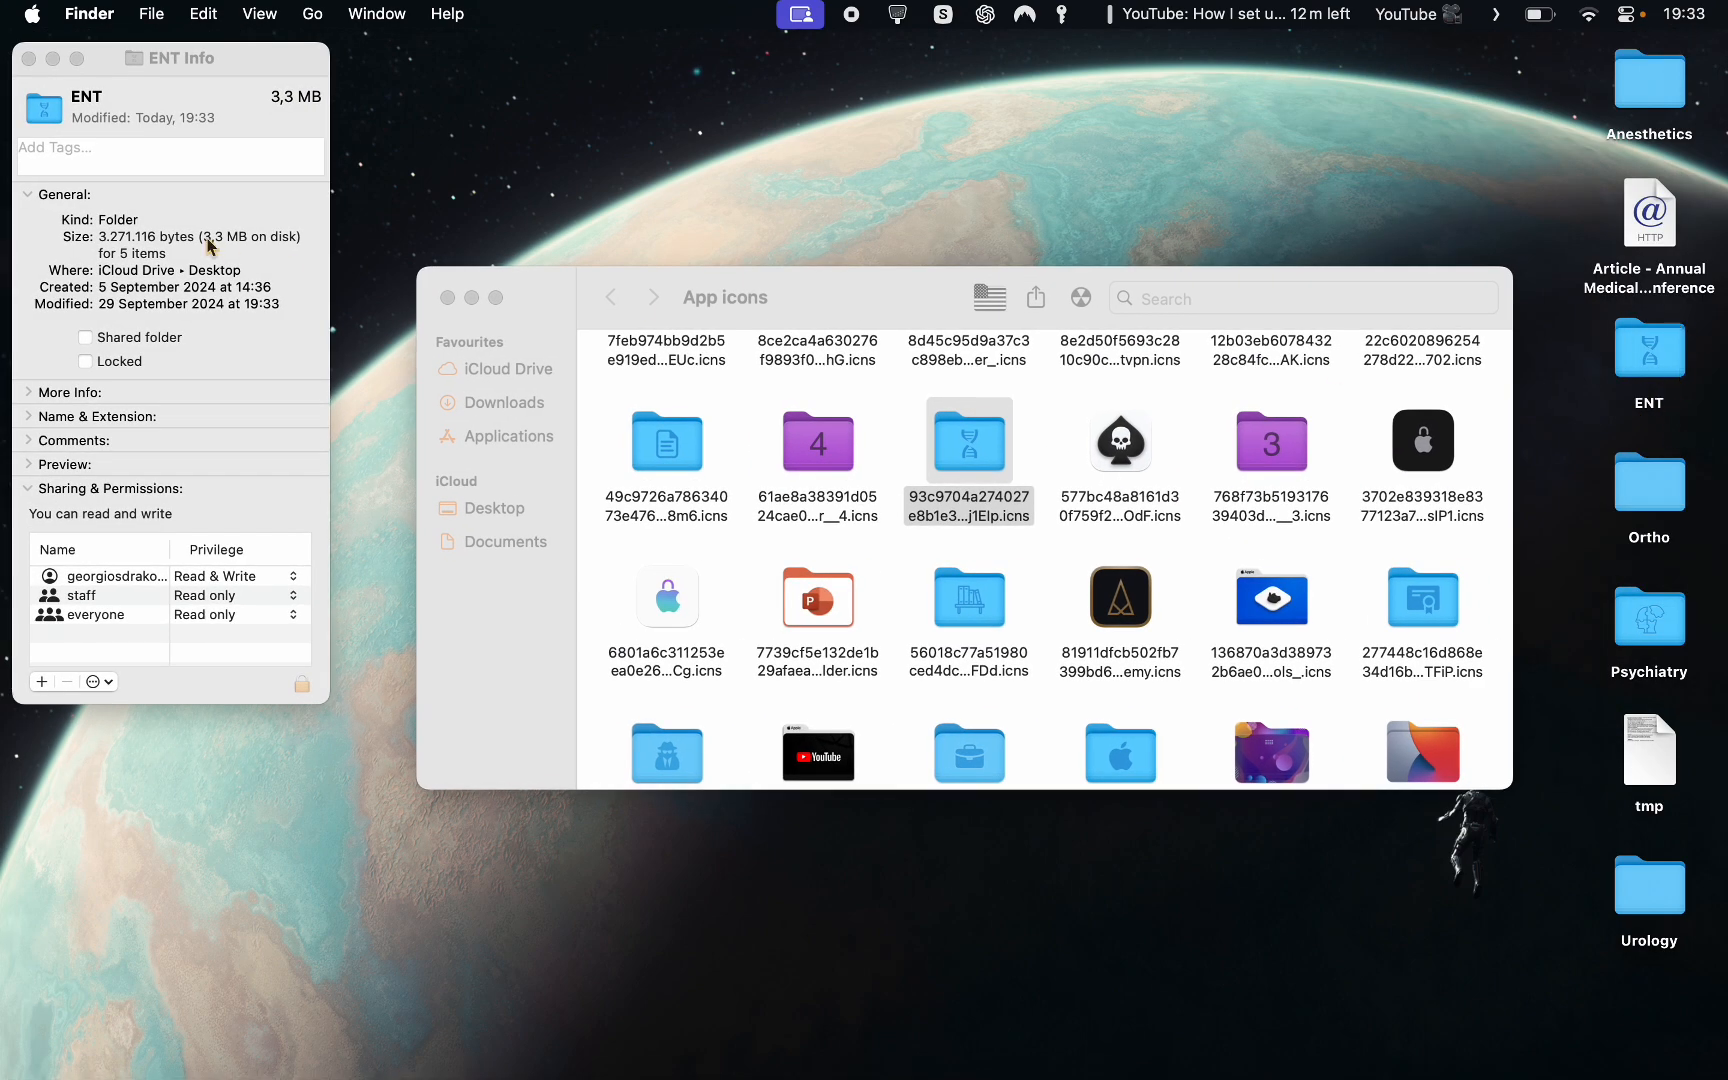
left_click(196, 118)
left_click(45, 113)
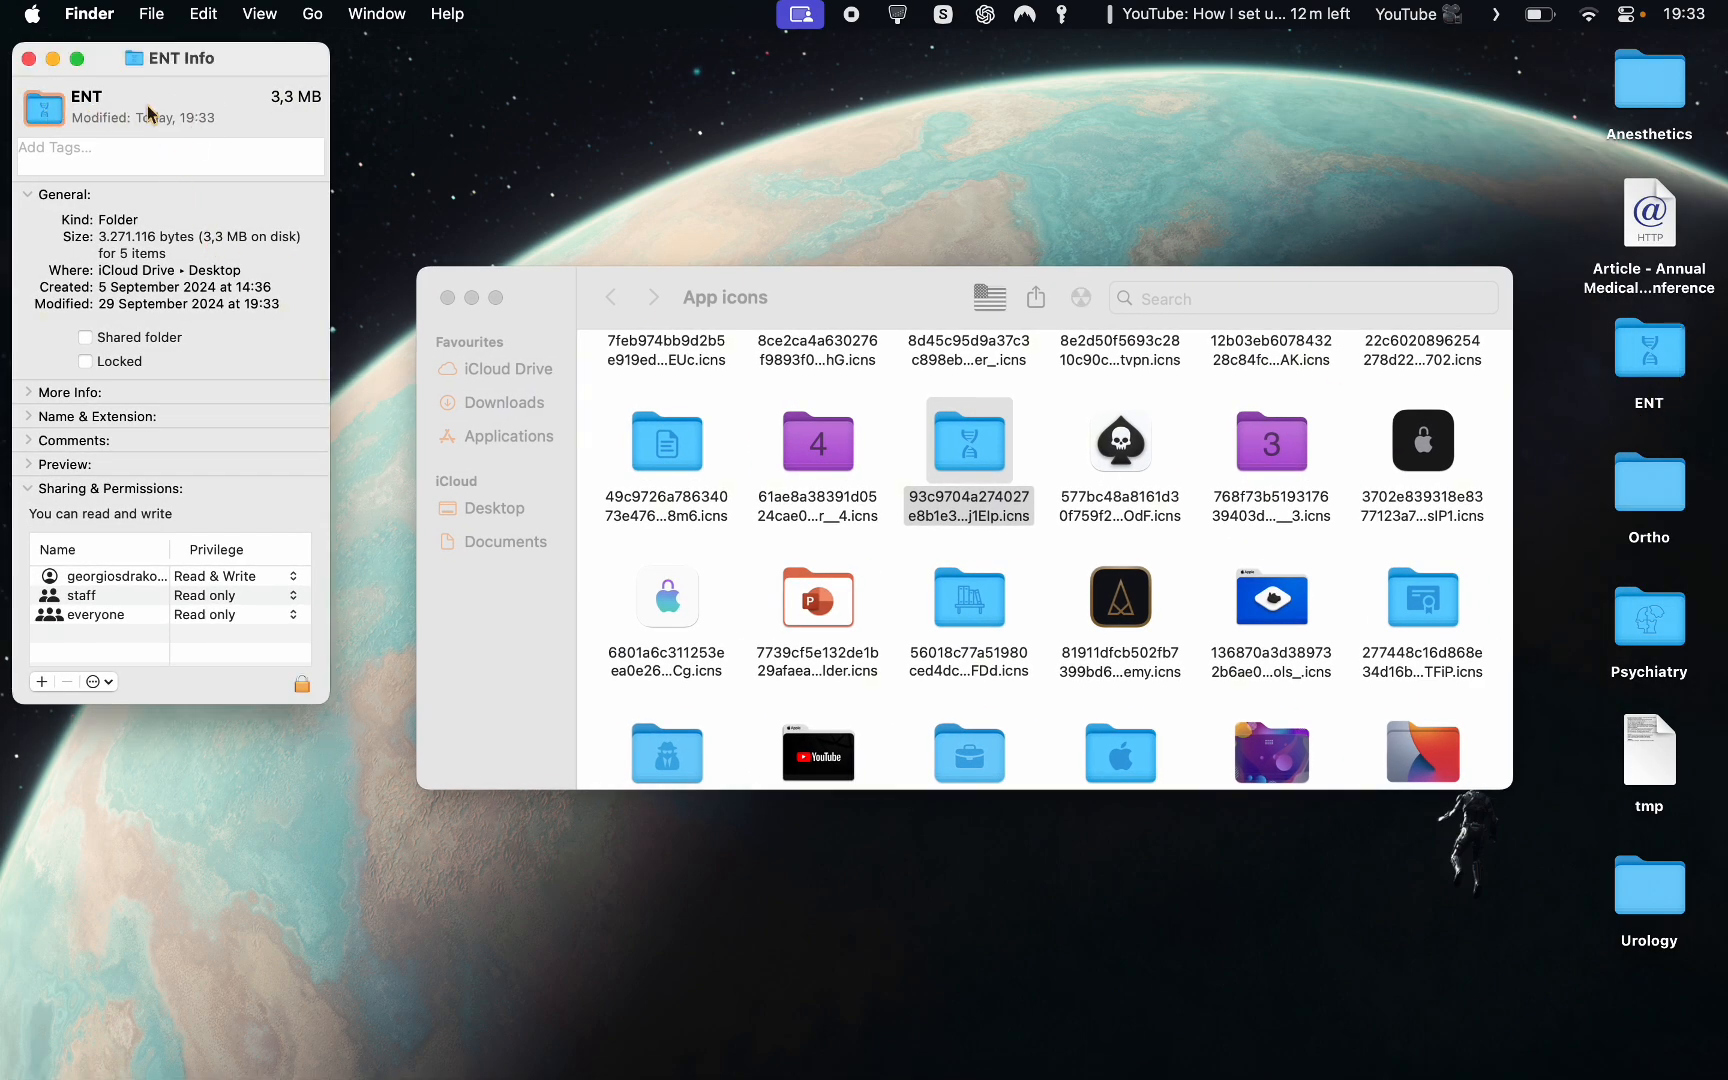
key("BackSpace")
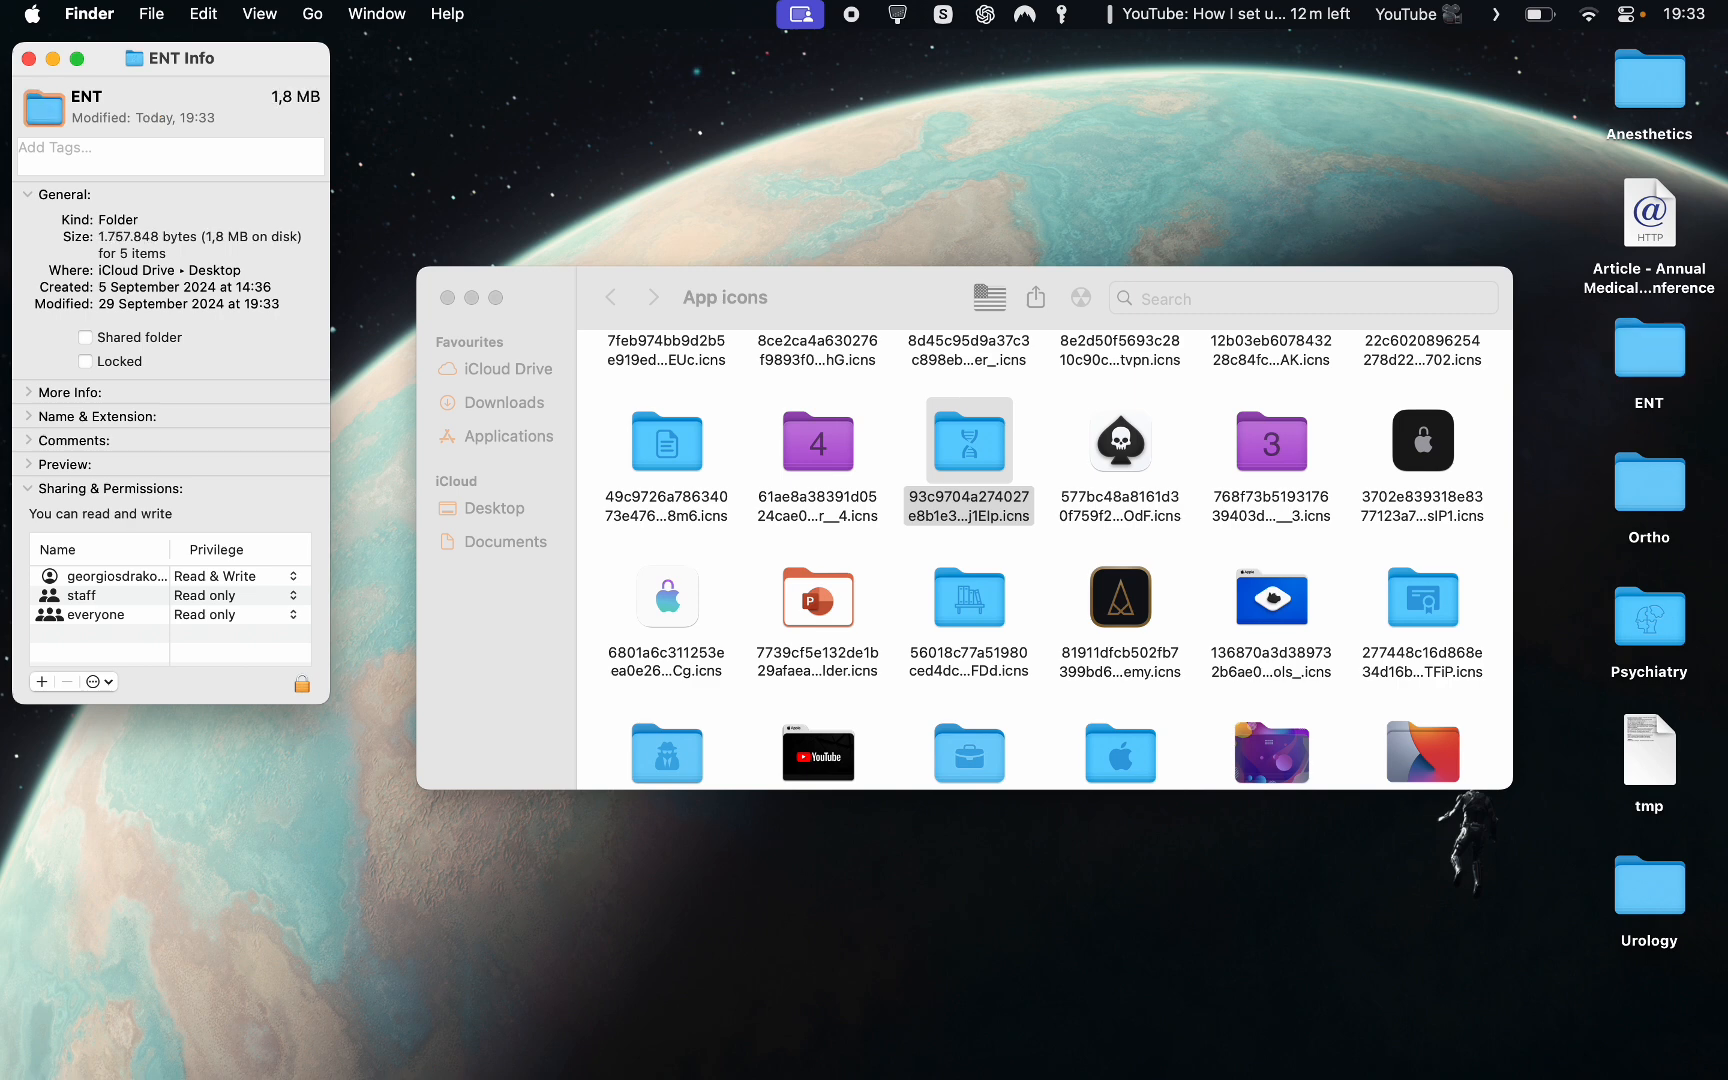
Step: Apply the dark blue folder icon with the white emblem to ENT in its Info window, and reset the folder to its default icon
left_click_drag(1272, 605, 45, 110)
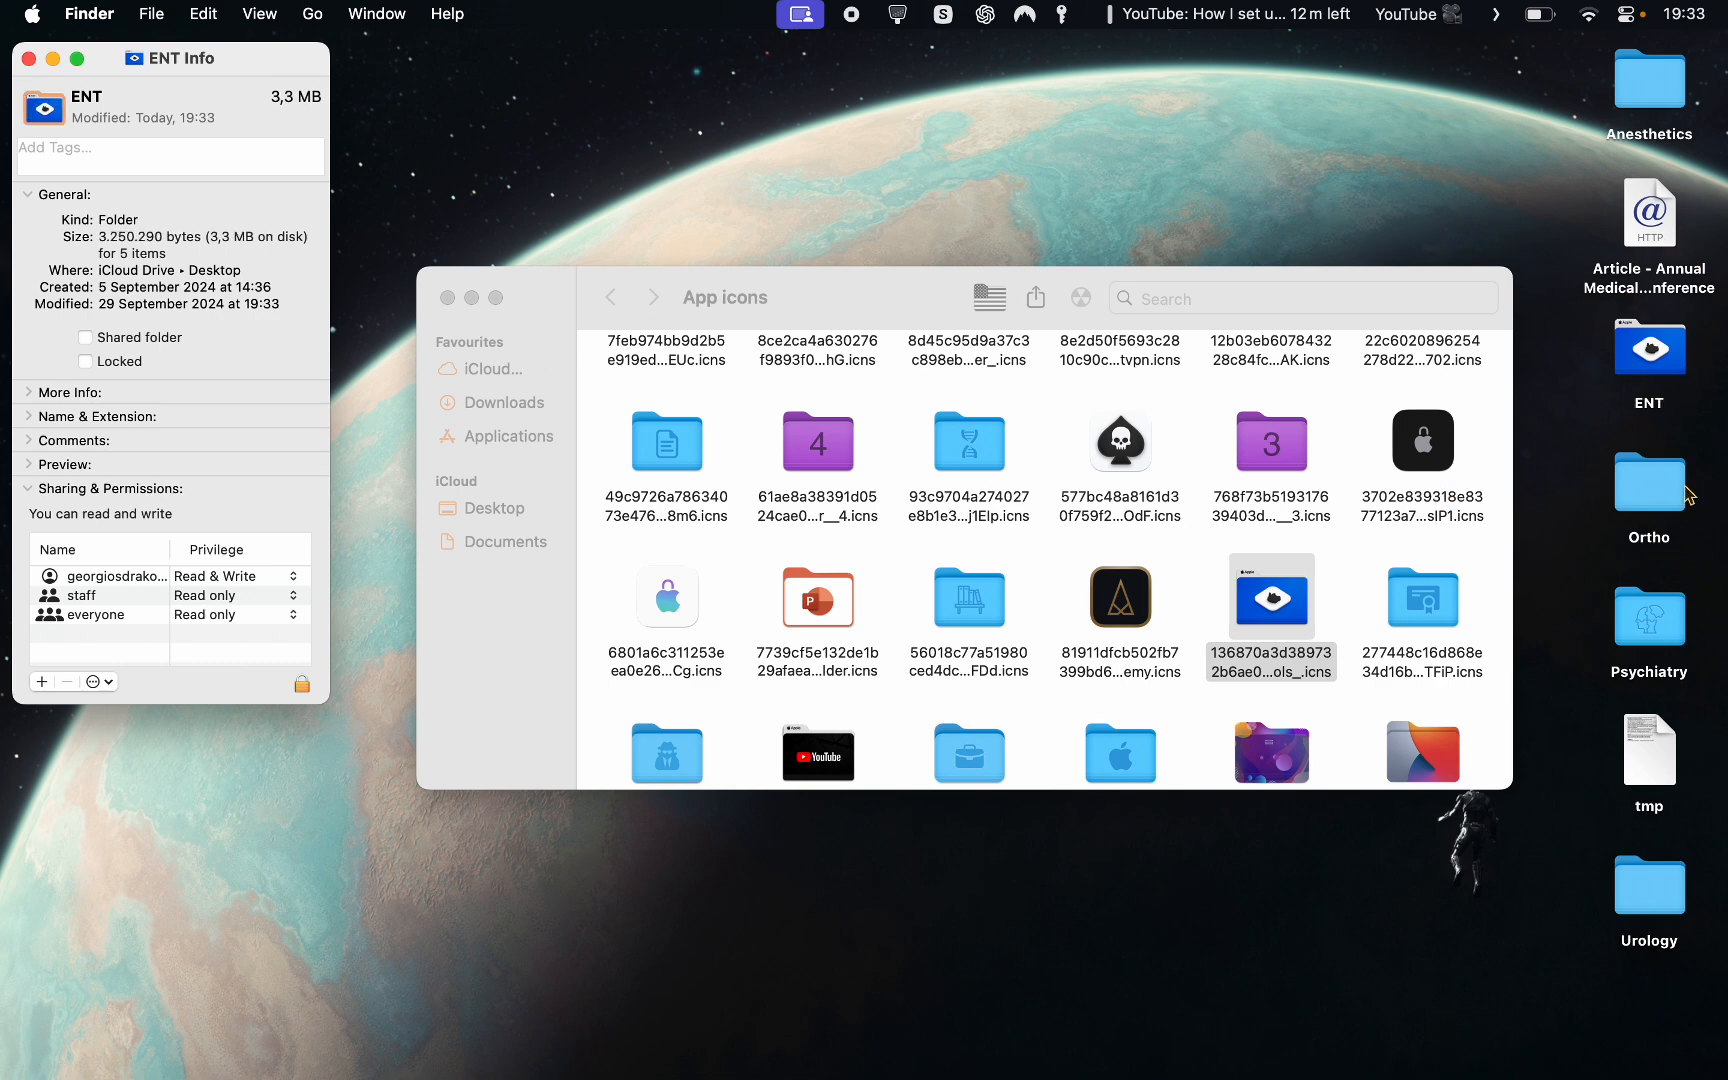
left_click(44, 107)
key("Delete")
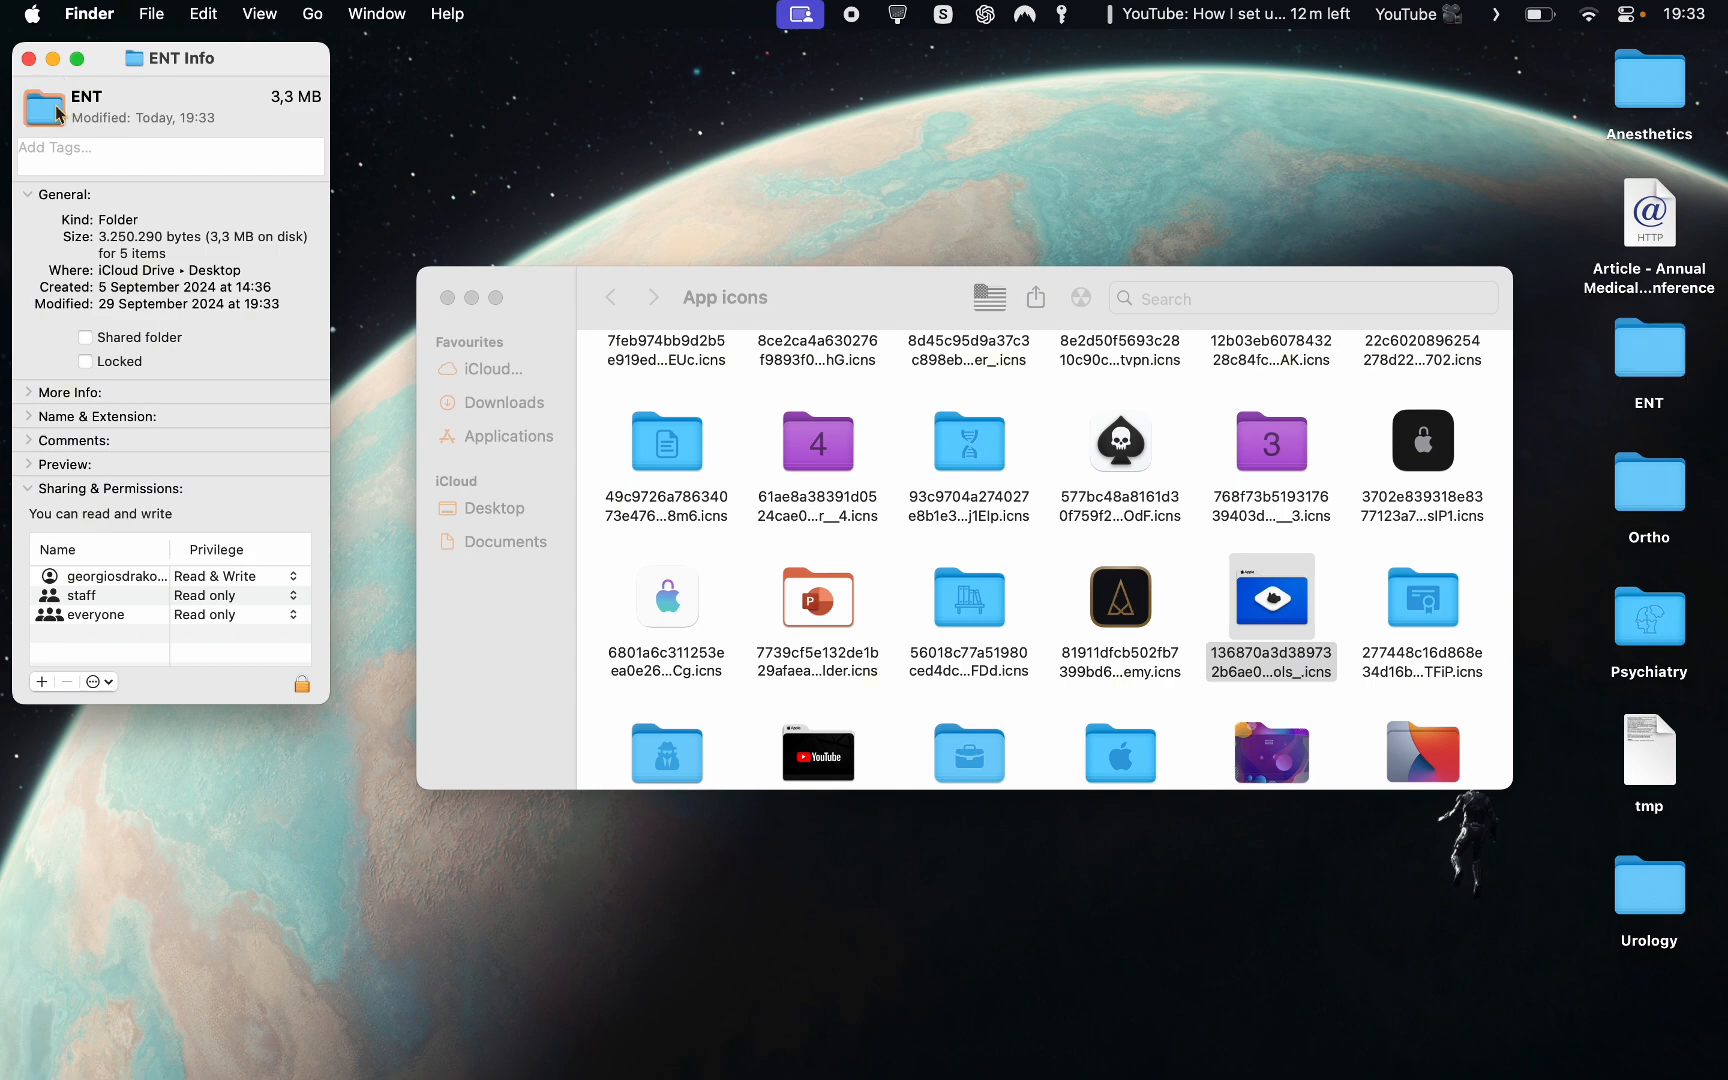
Step: Close the ENT Info window and the App icons folder window
left_click(29, 59)
left_click(1045, 460)
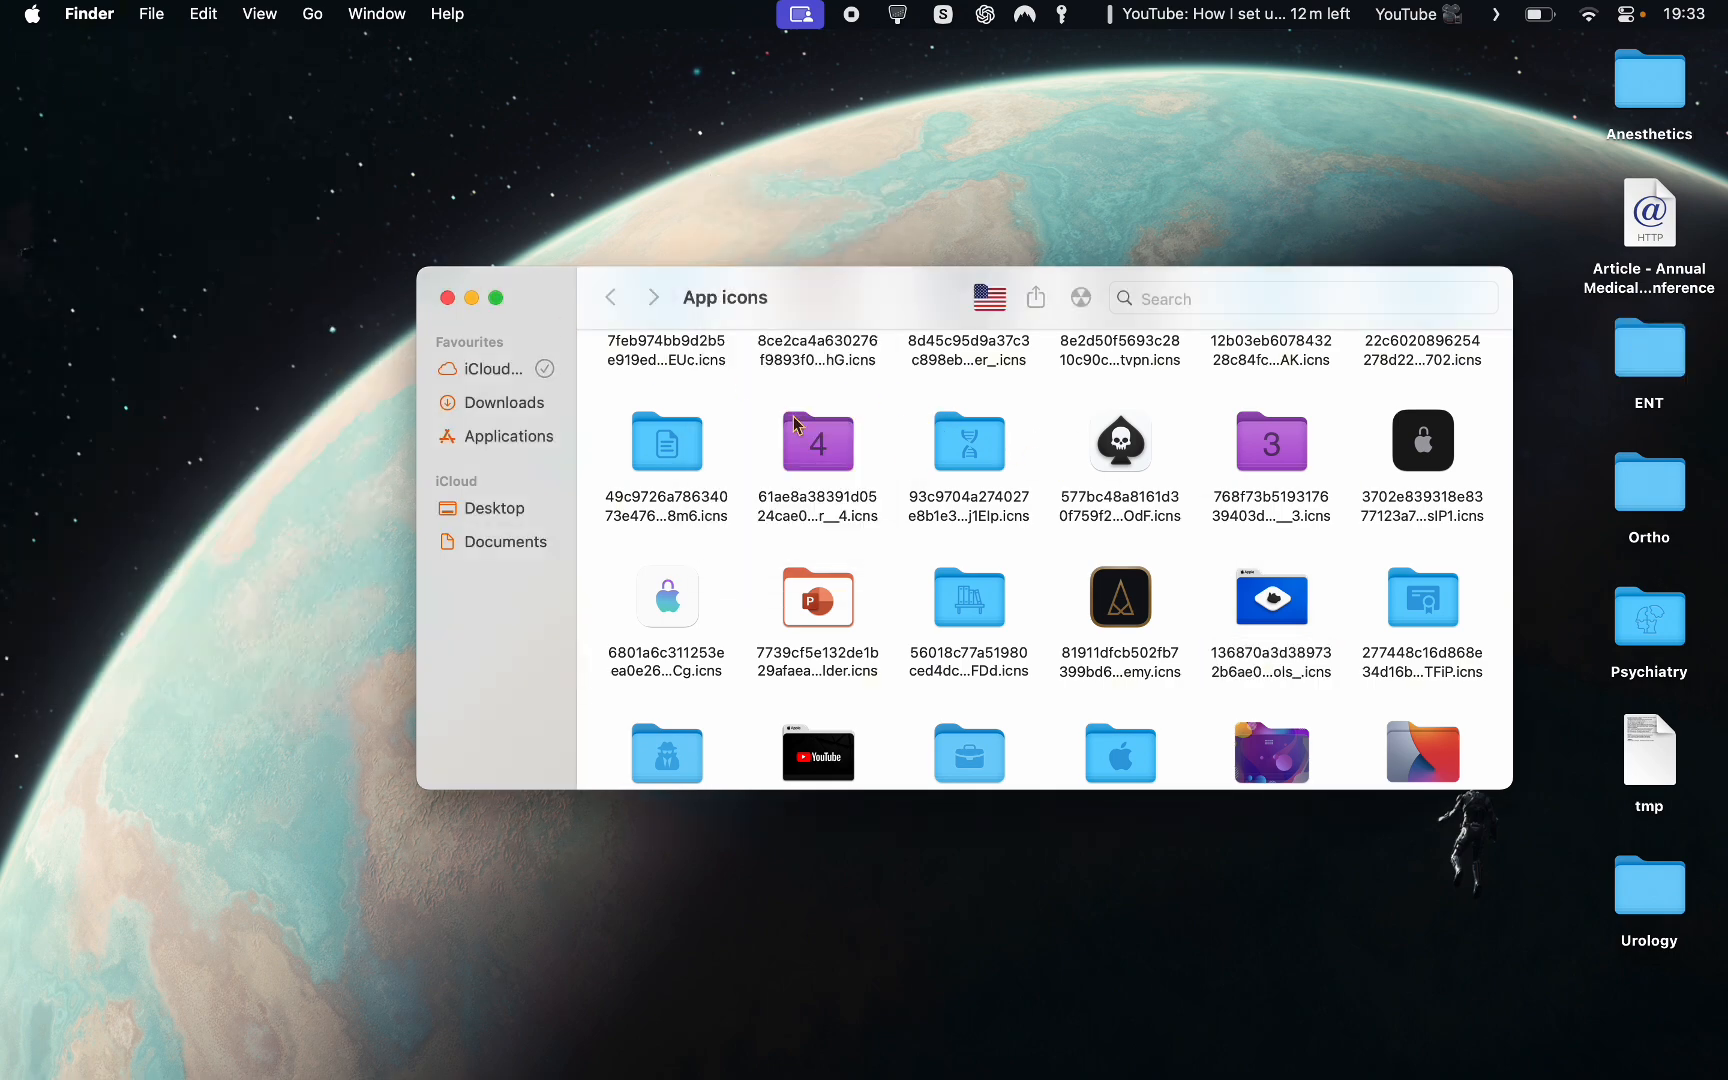
left_click(447, 297)
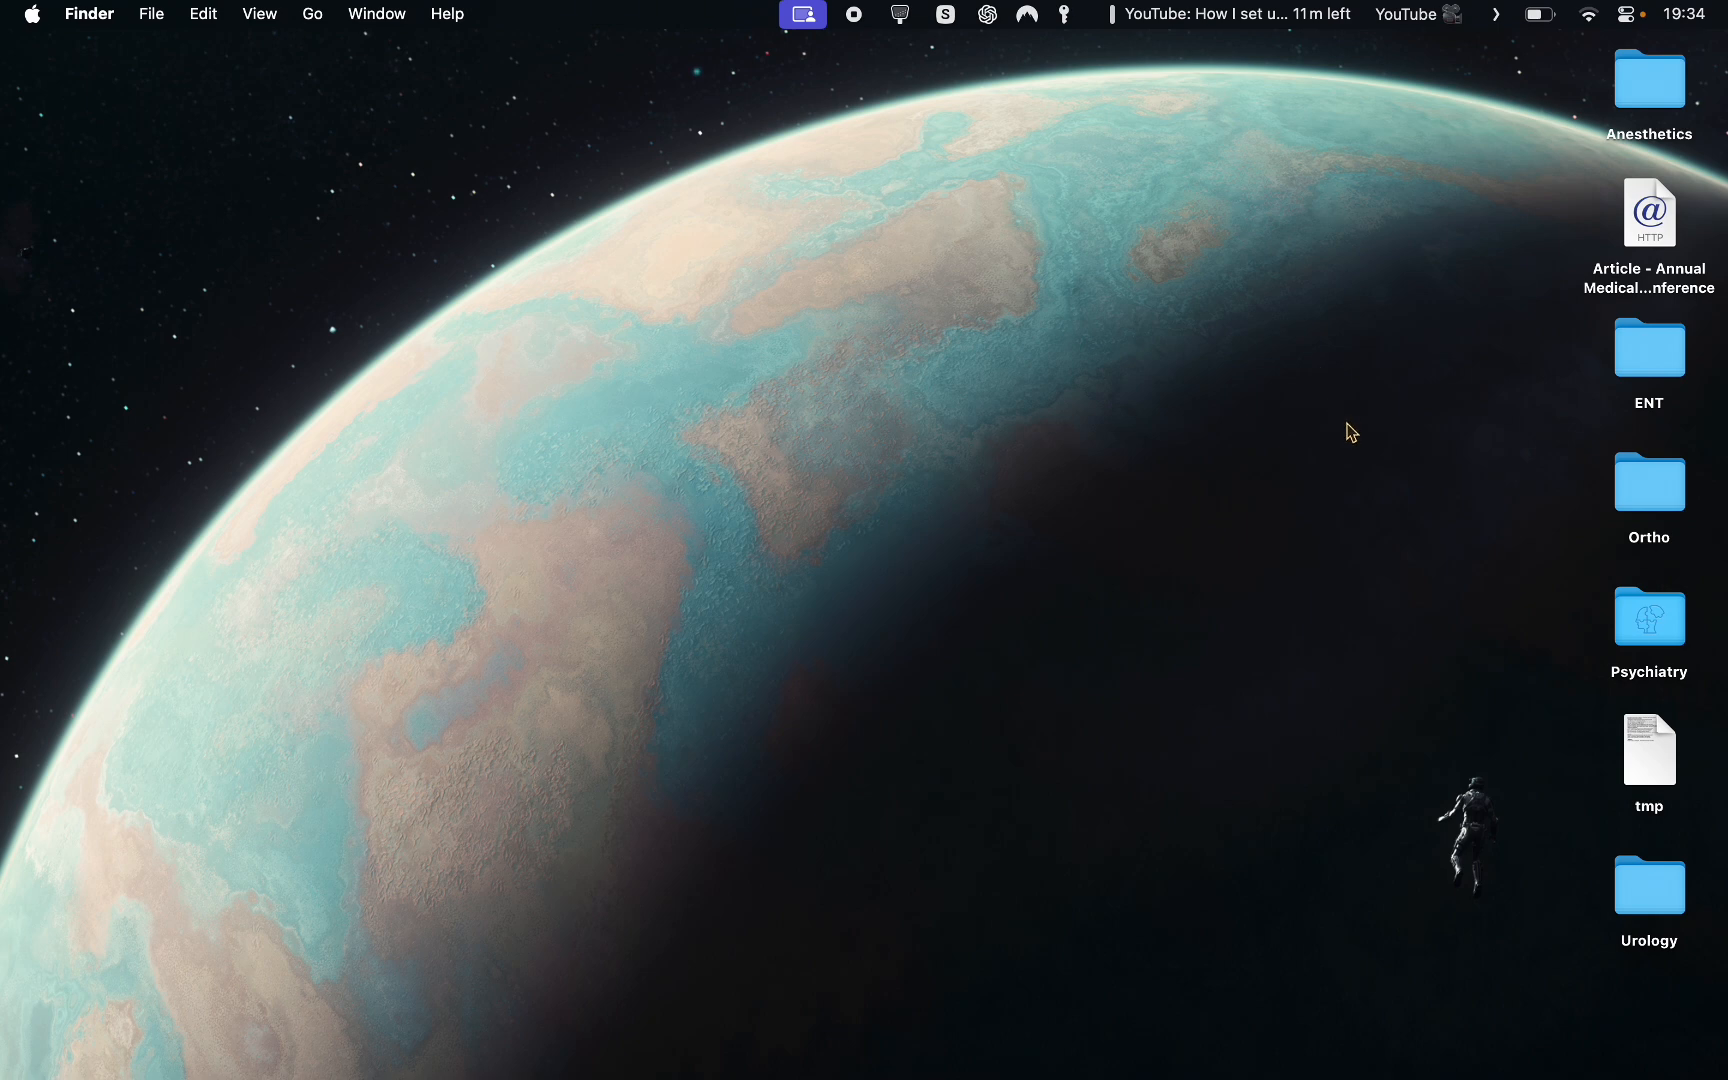
Step: Bring up the ChatGPT quick chat window over the desktop, view the existing conversation, and close it
key("alt+space")
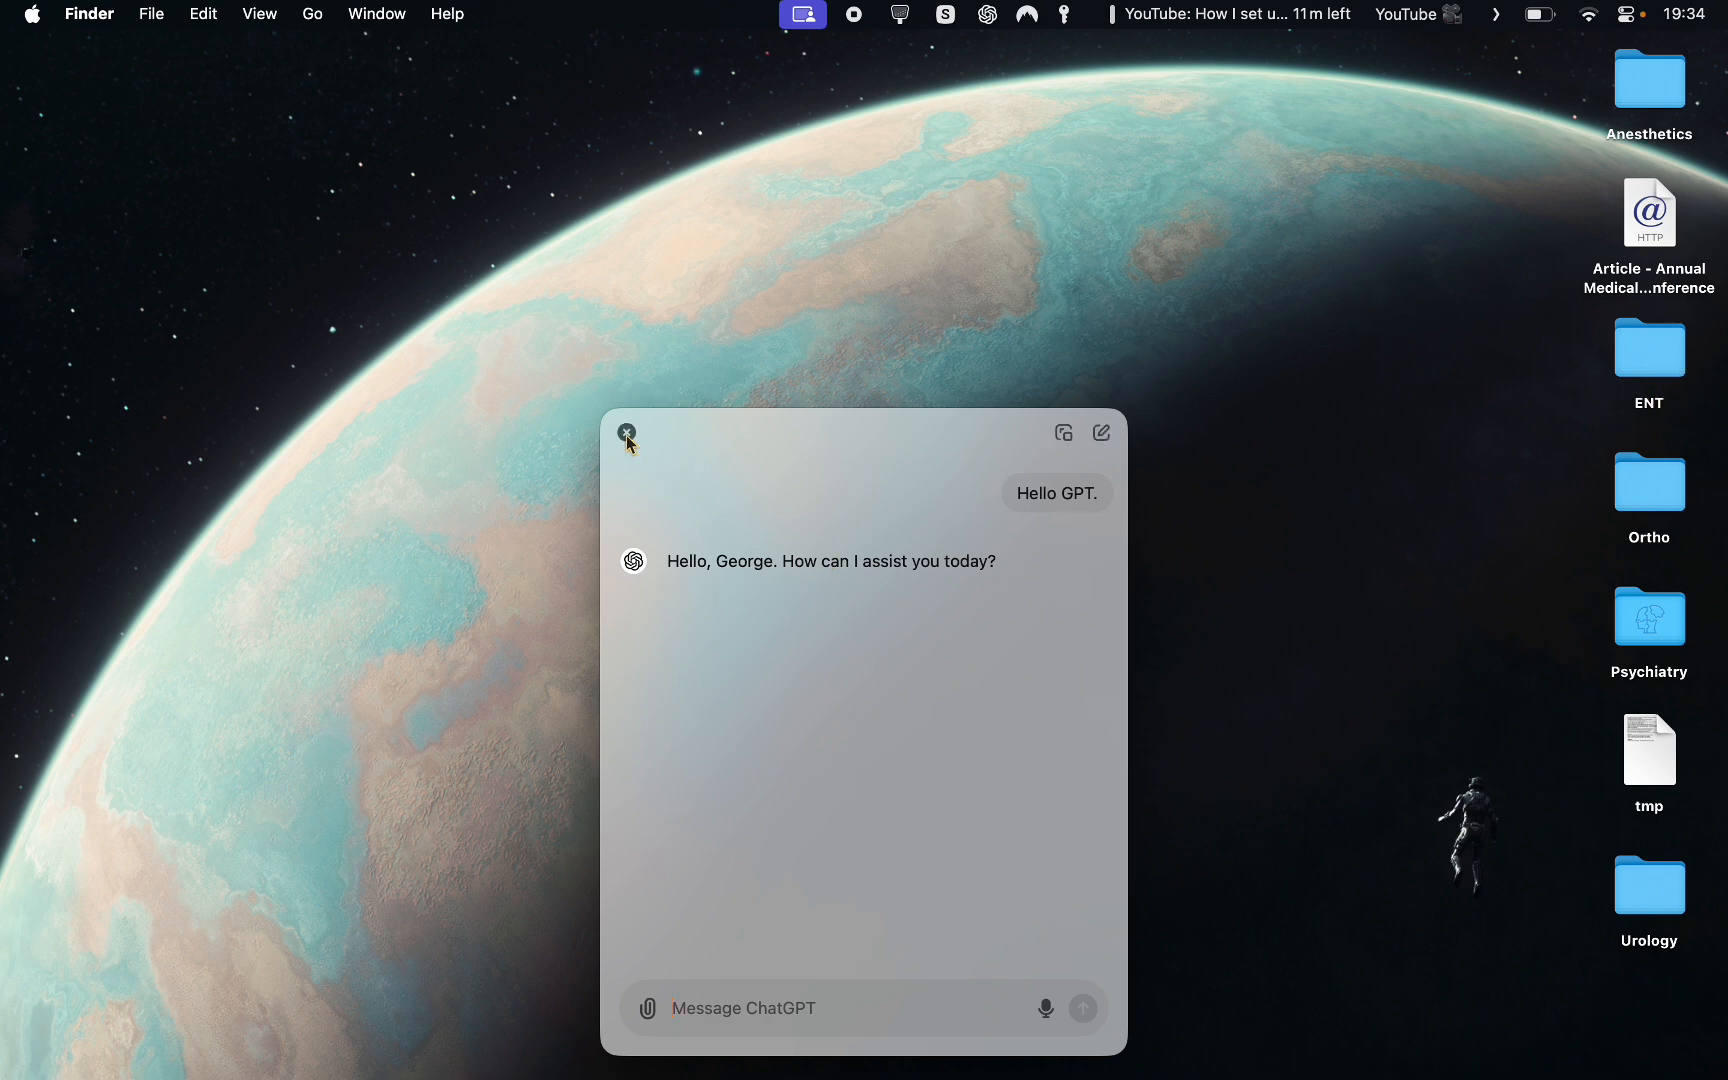
left_click(627, 433)
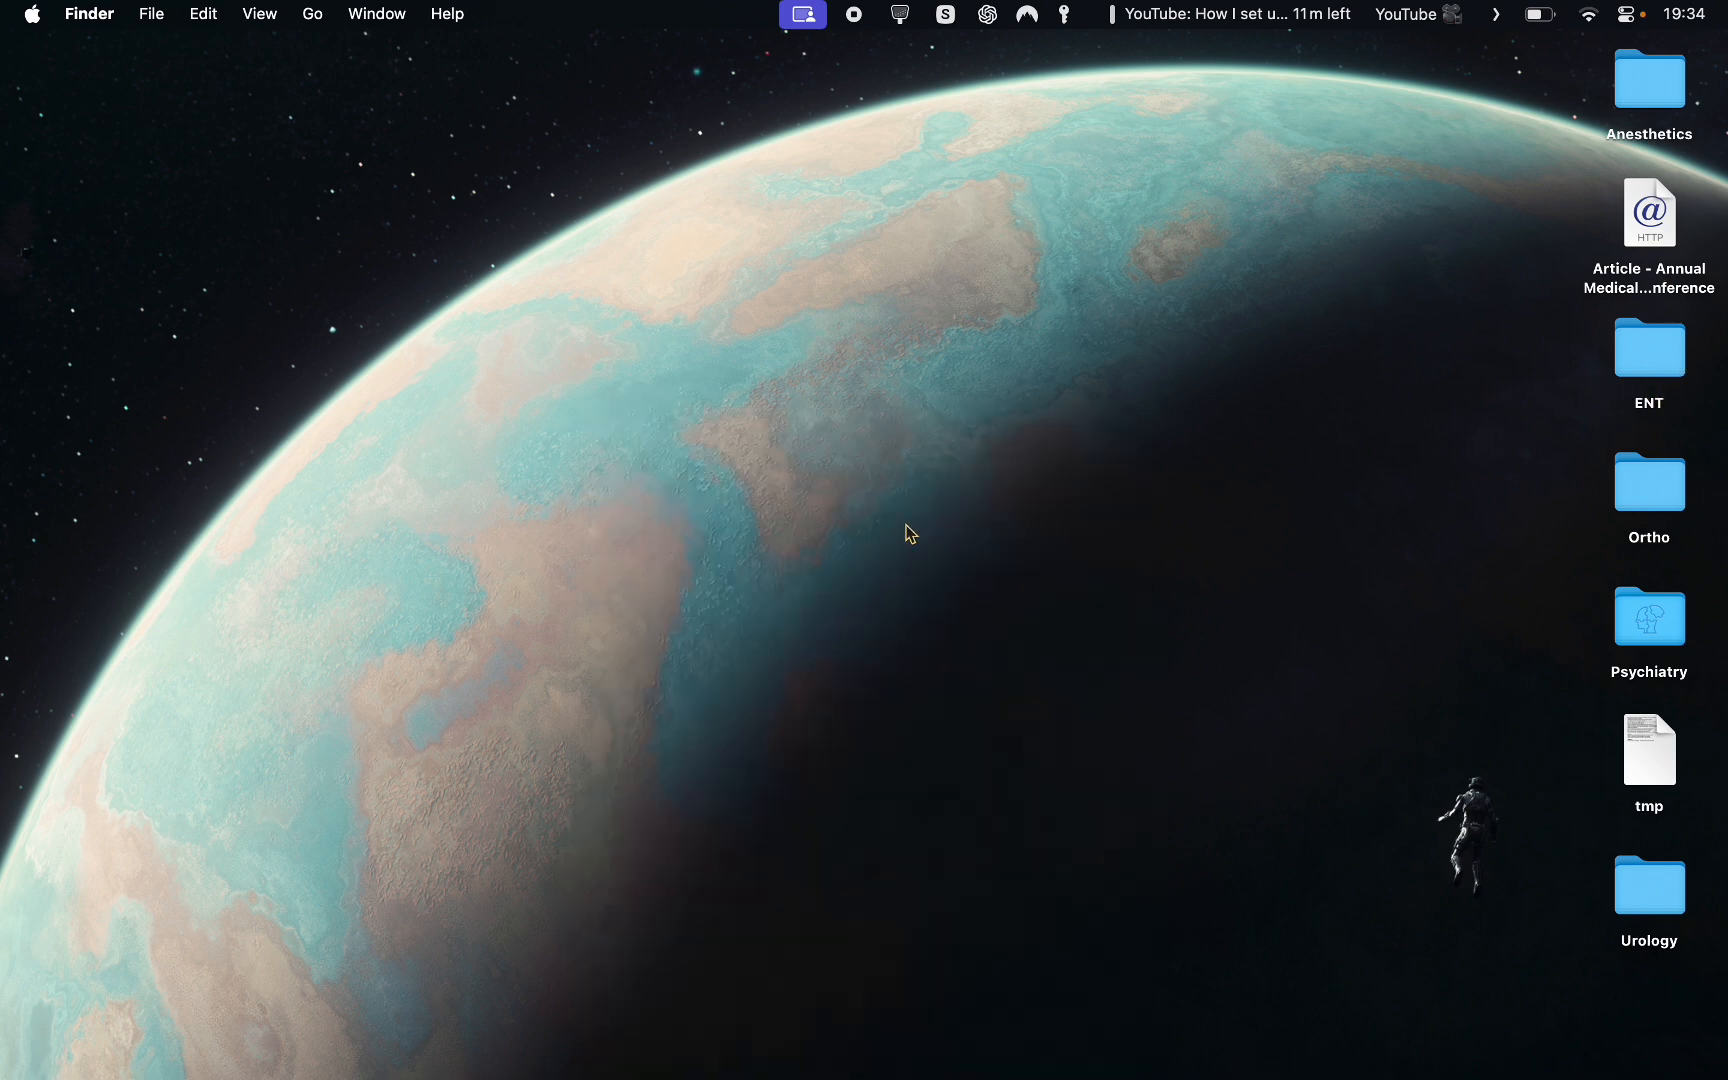